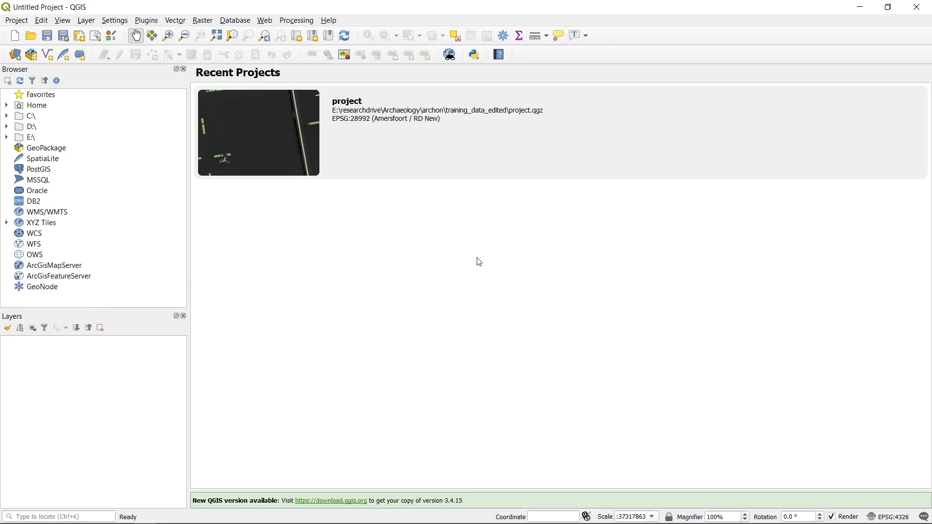
Step: Create a new empty project and check its coordinate reference system settings
click(11, 38)
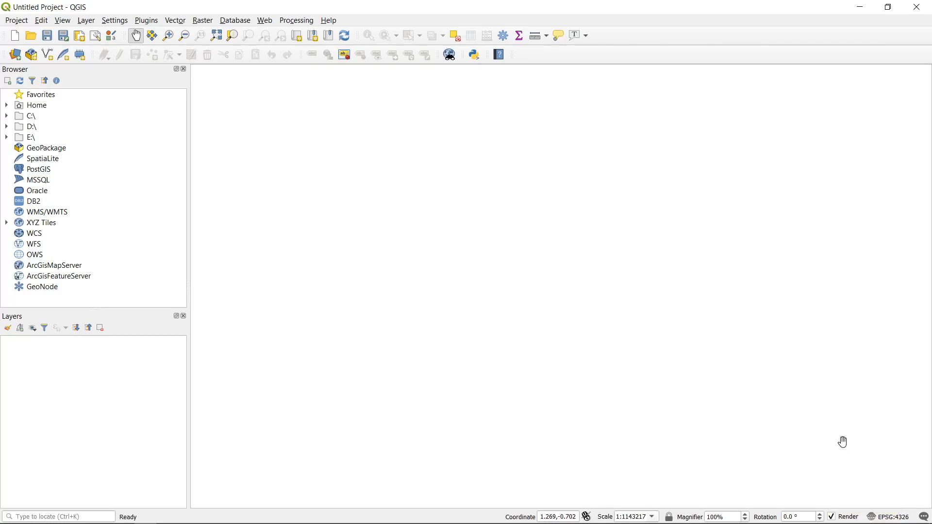
click(902, 518)
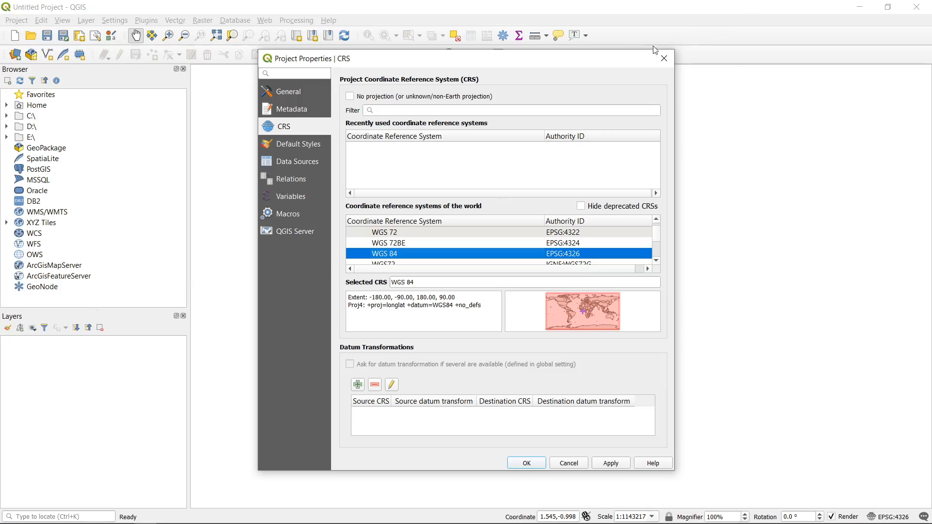
click(664, 59)
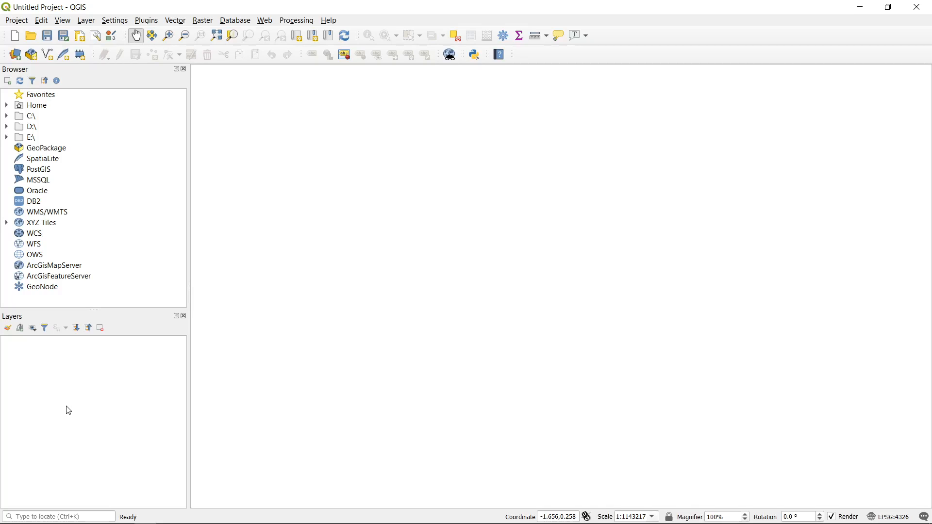
Step: Browse to the training_data_original folder in E:\researchdrive\Archaeology\archon, expand it, and widen the browser so its full file names fit
click(6, 138)
click(88, 198)
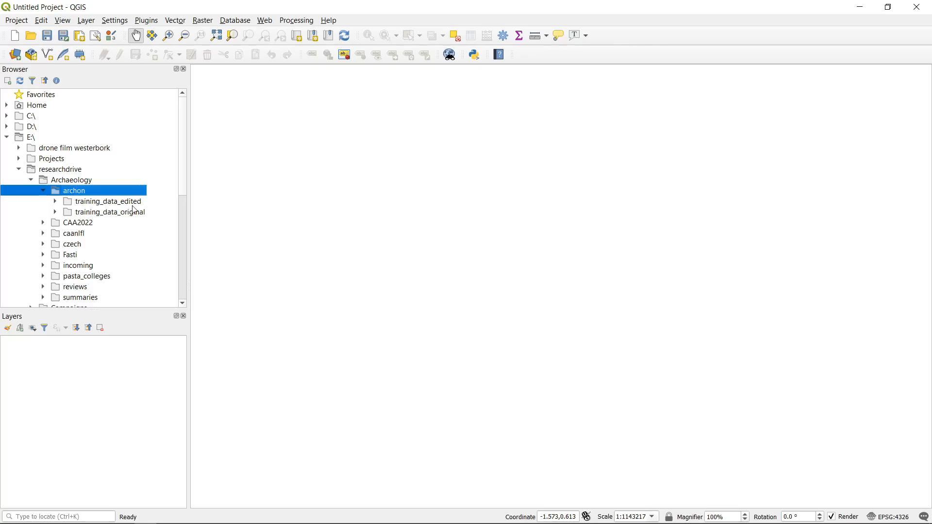
click(144, 216)
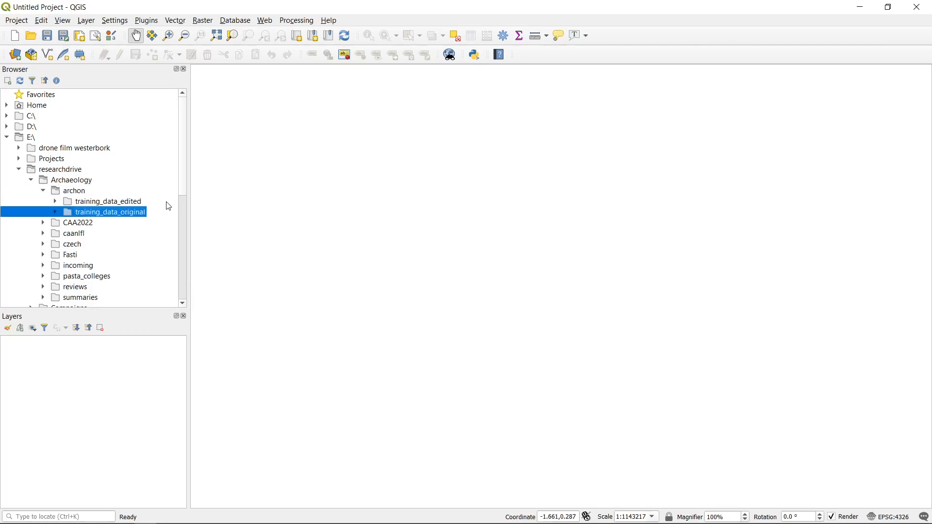
click(56, 212)
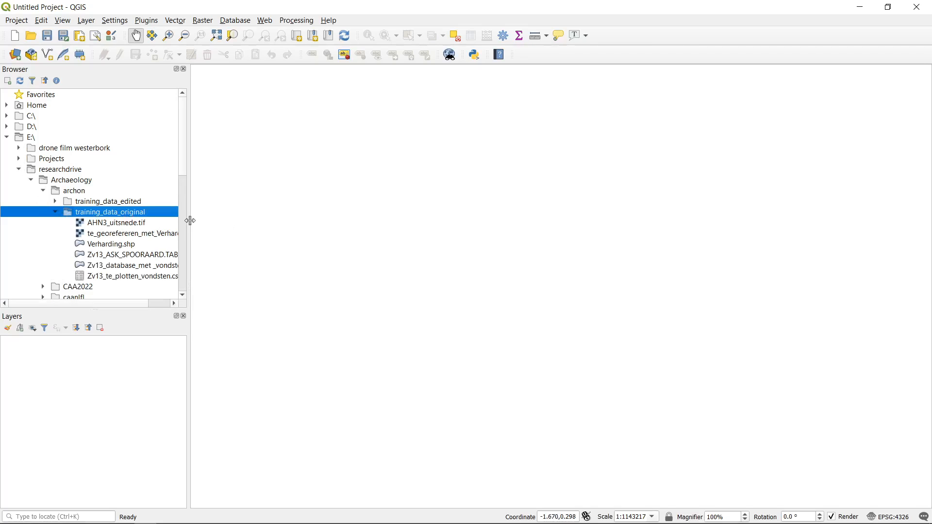
drag(189, 221, 251, 231)
scroll(225, 218, down, 3)
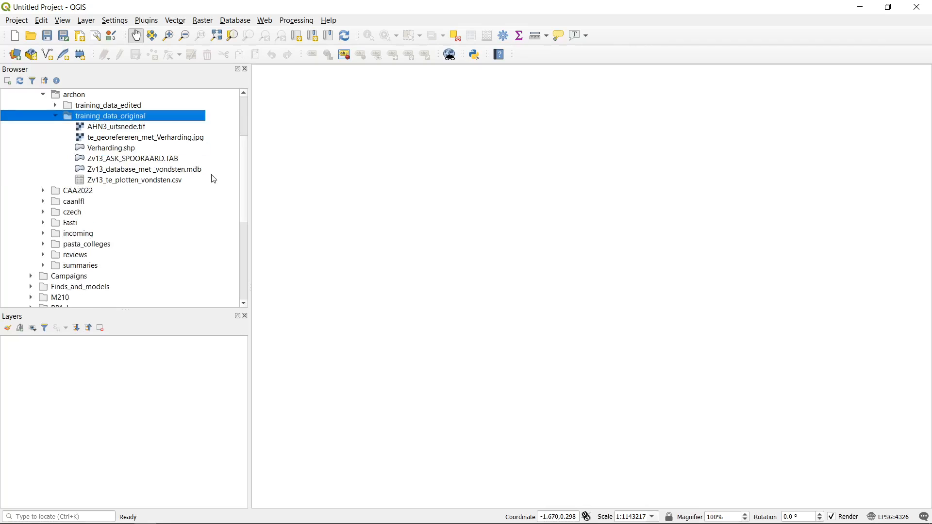
Step: Add the raster AHN3_uitsnede.tif from the training_data_original folder to the project as a layer
click(131, 128)
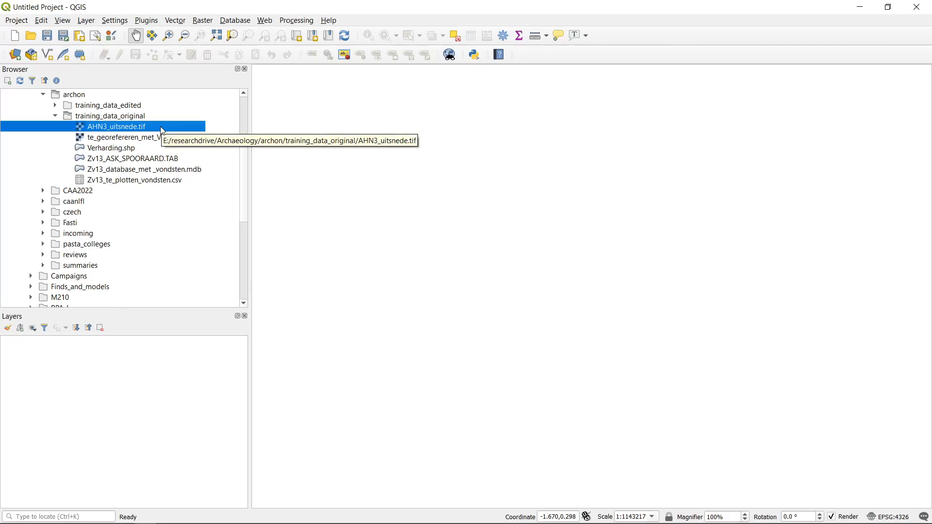
drag(102, 129, 15, 365)
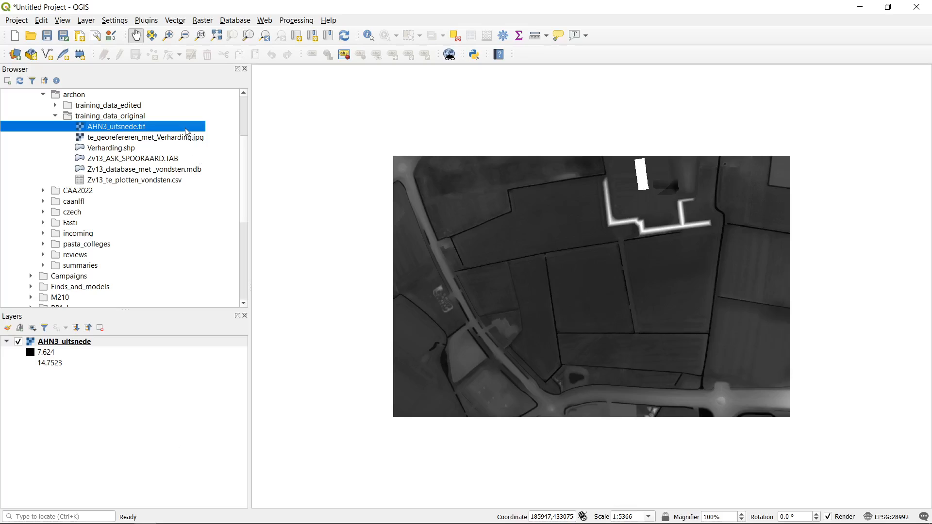
click(105, 434)
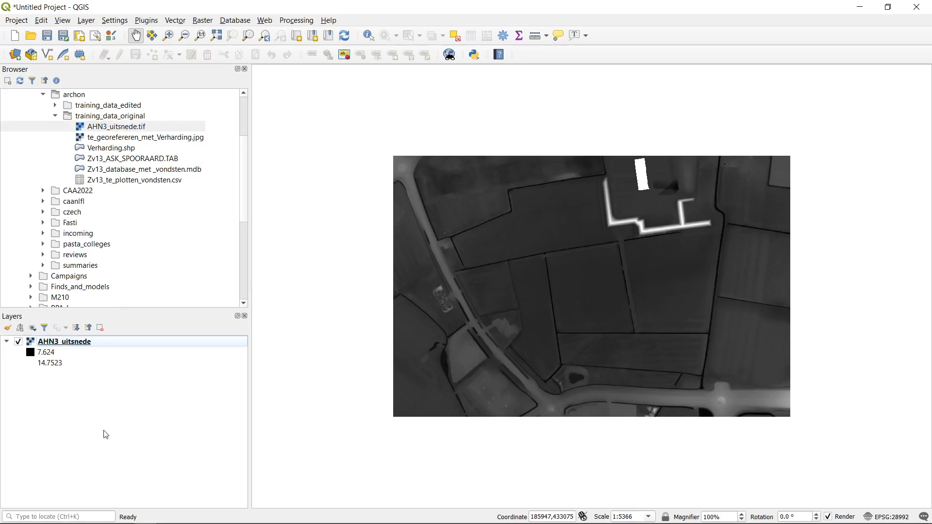
Step: Examine the AHN3_uitsnede layer entry and review the project's coordinate reference system settings
click(92, 342)
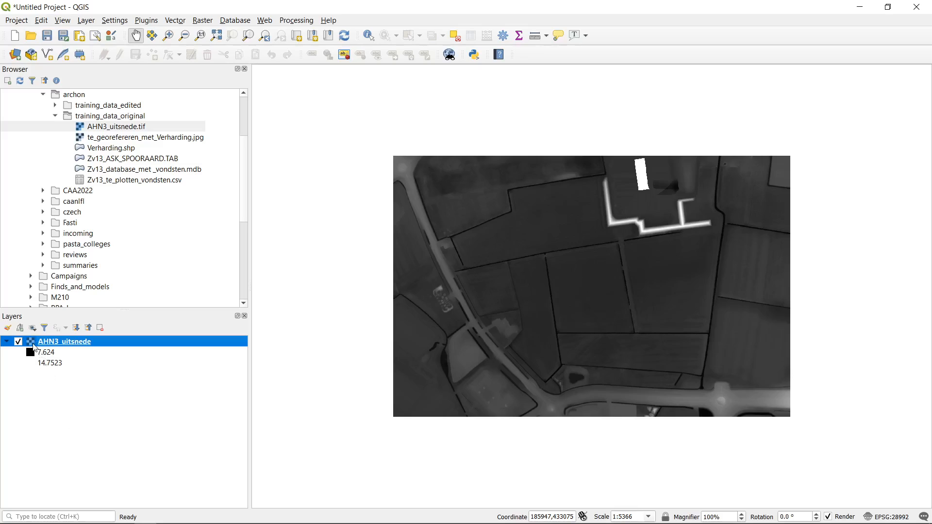
click(112, 418)
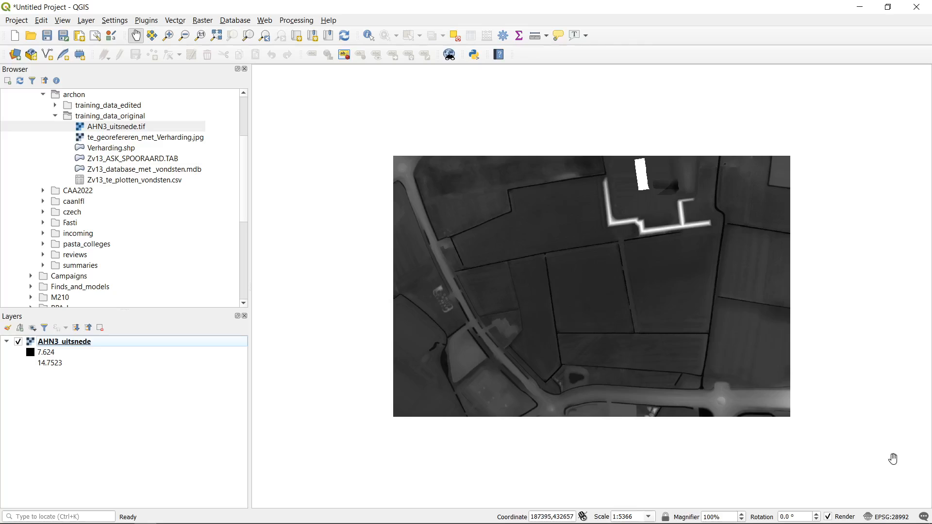
click(885, 518)
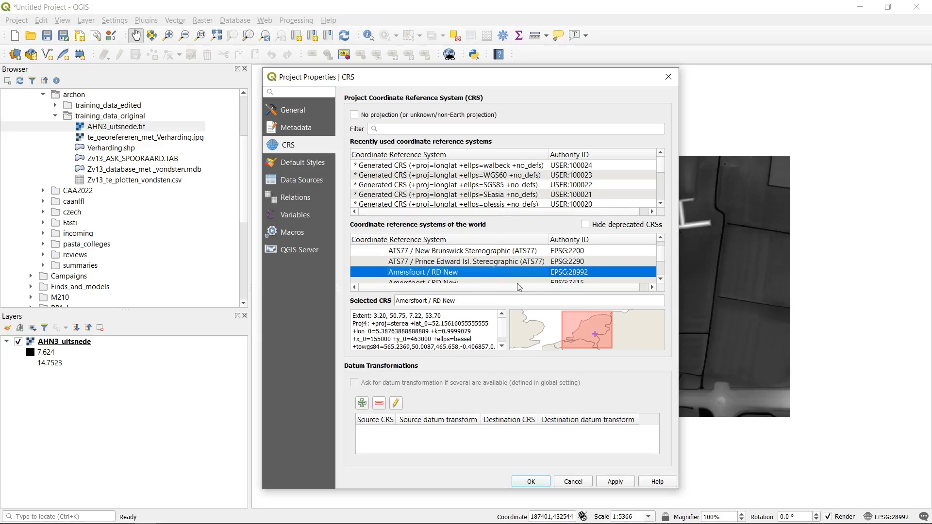
click(668, 77)
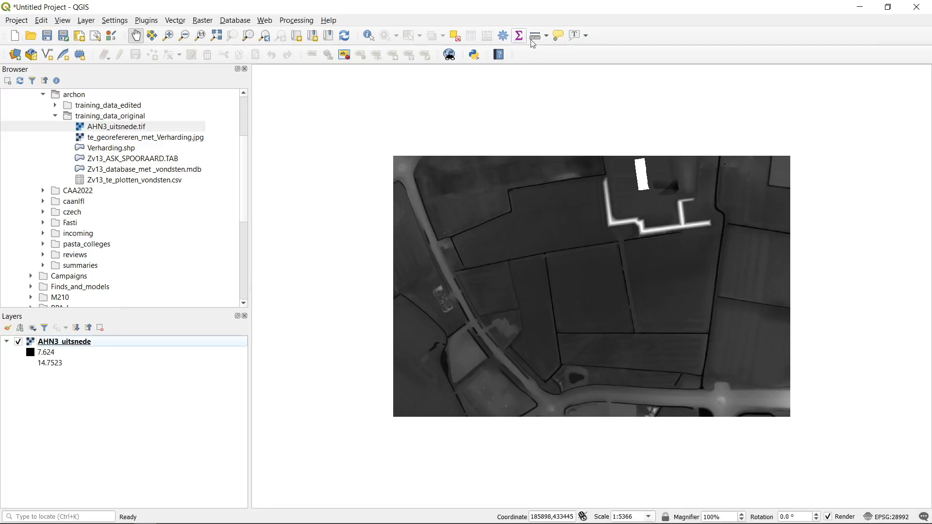
Step: Turn on the display of the Manage Layers Toolbar
click(13, 23)
click(12, 23)
click(66, 22)
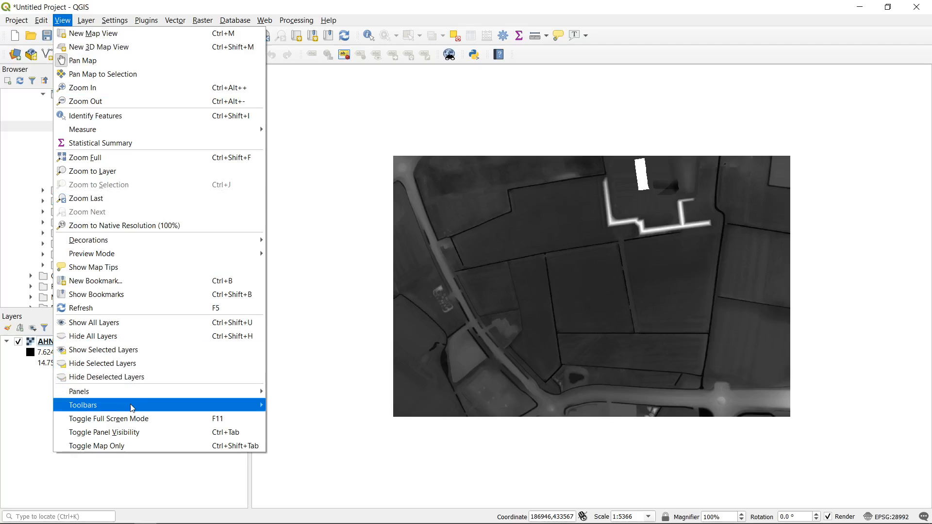
mouse_move(138, 397)
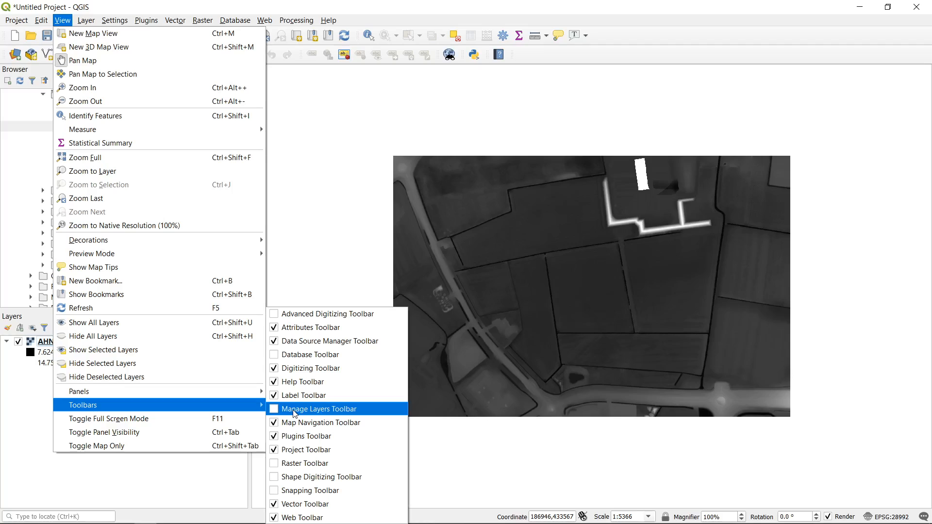
click(279, 414)
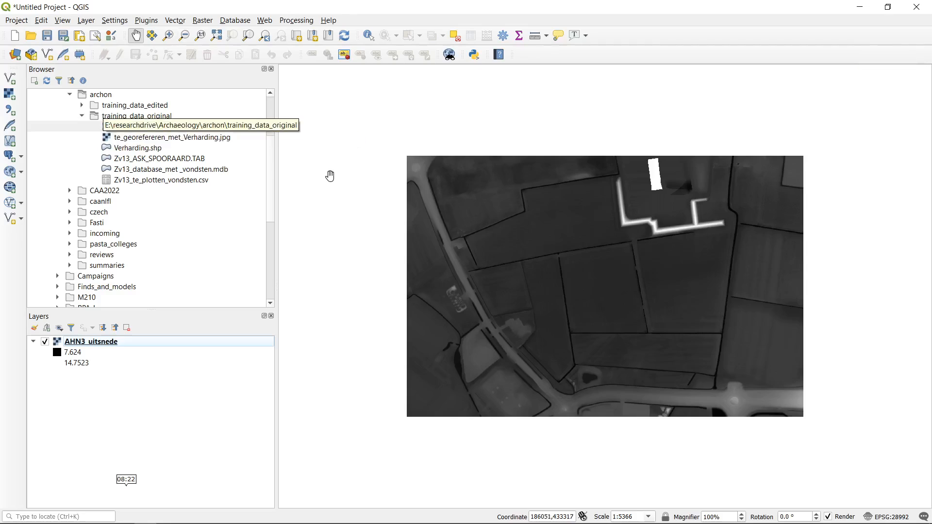
Step: Add the shapefile Verharding.shp to the project above the AHN3_uitsnede layer
click(141, 128)
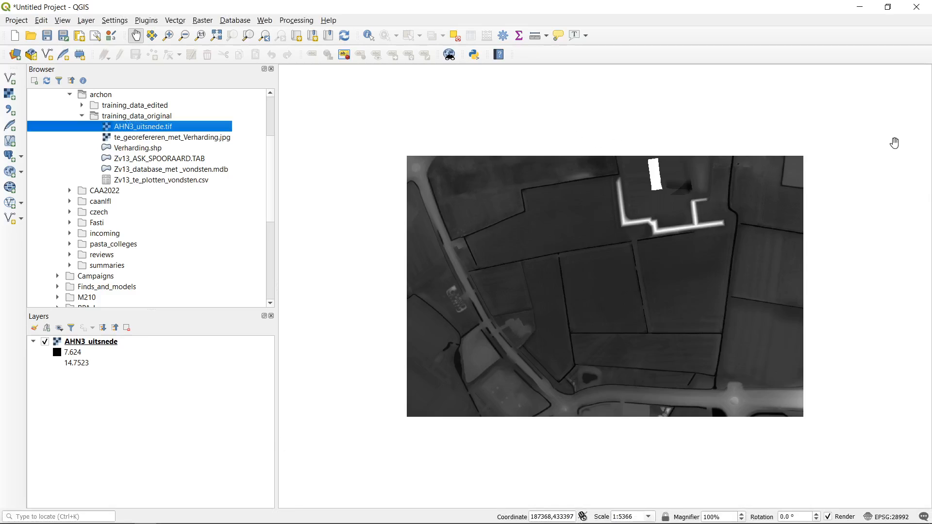
click(137, 148)
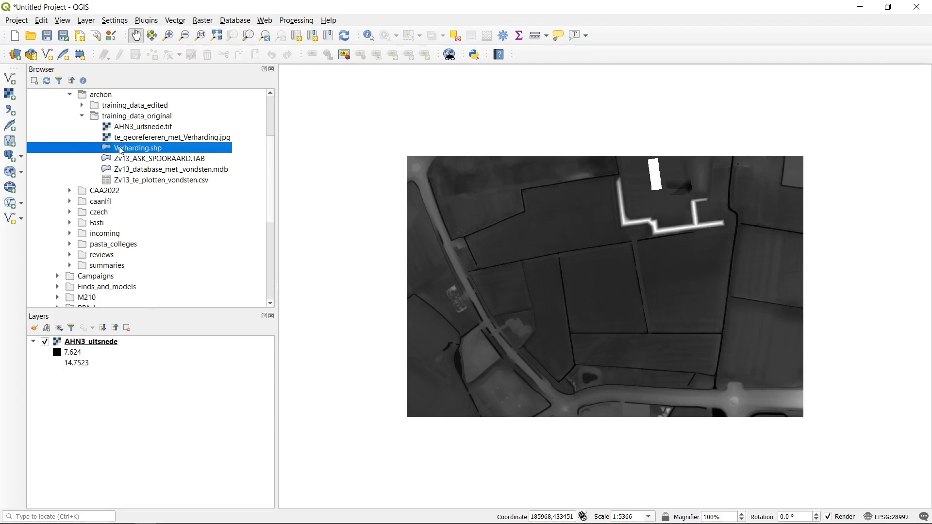
drag(125, 151, 190, 350)
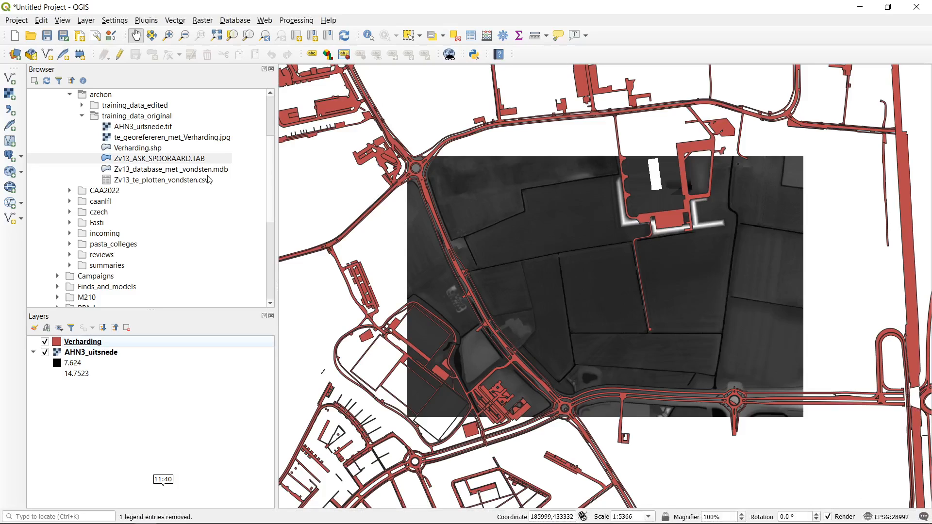
click(192, 150)
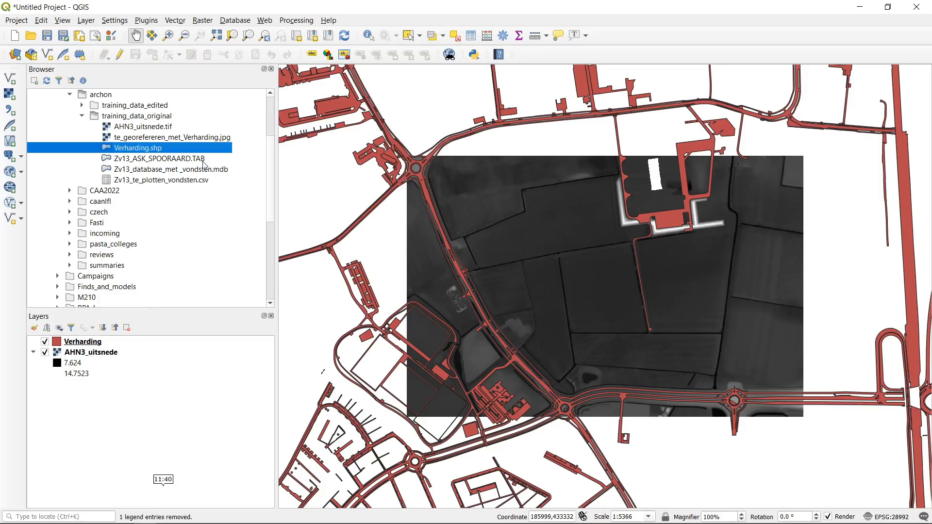
click(204, 160)
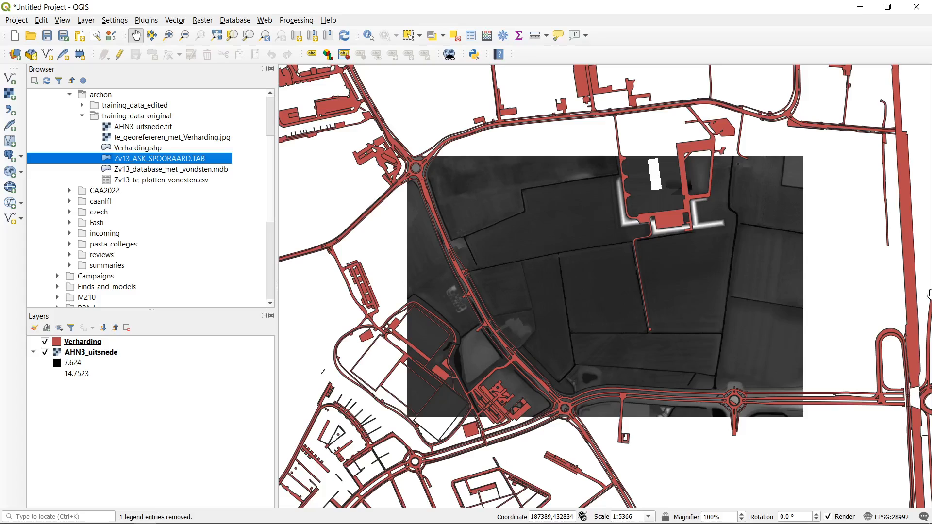
click(136, 129)
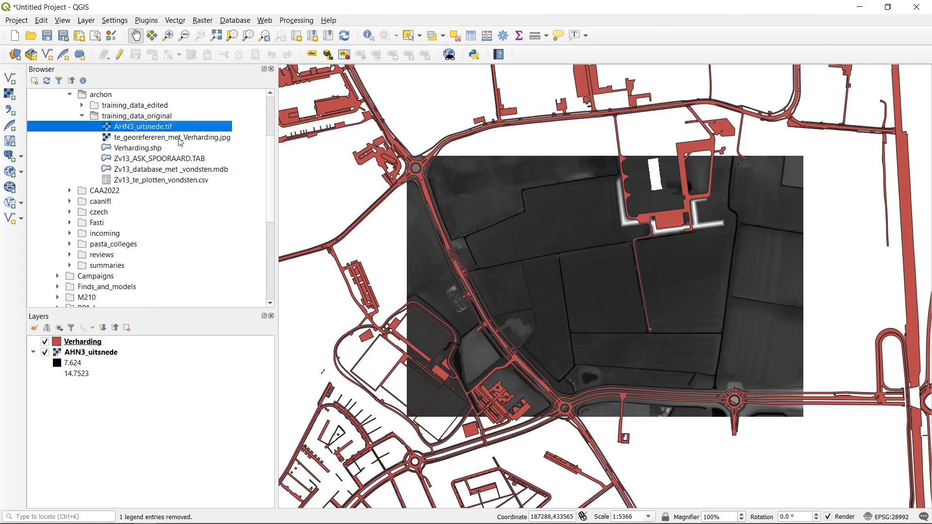
click(184, 138)
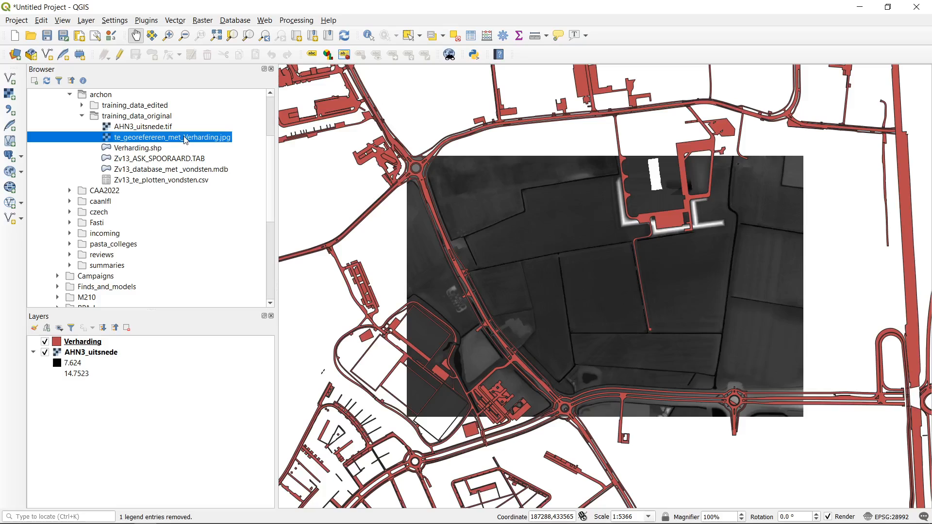
Step: Add Zv13_ASK_SPOORAARD.TAB to the project, then enlarge its coordinate reference system selector and look through the available systems
click(152, 159)
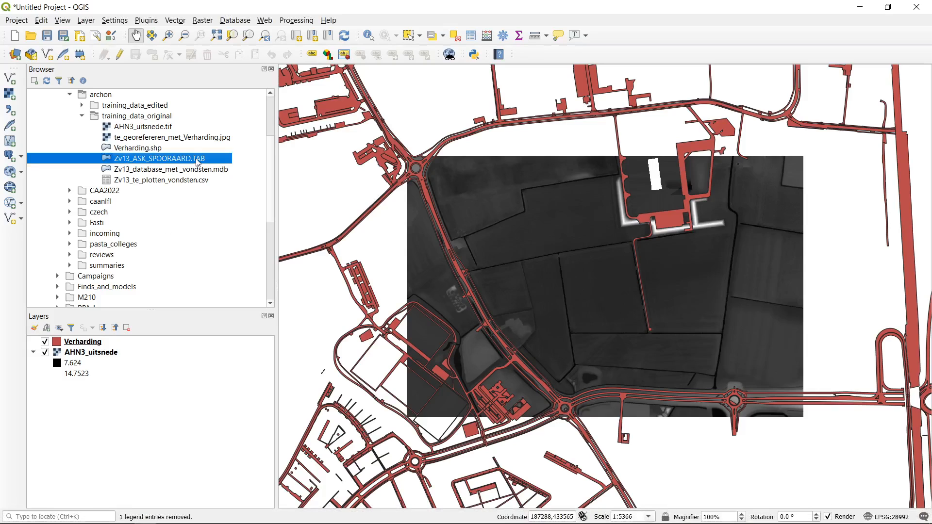
drag(197, 161, 240, 349)
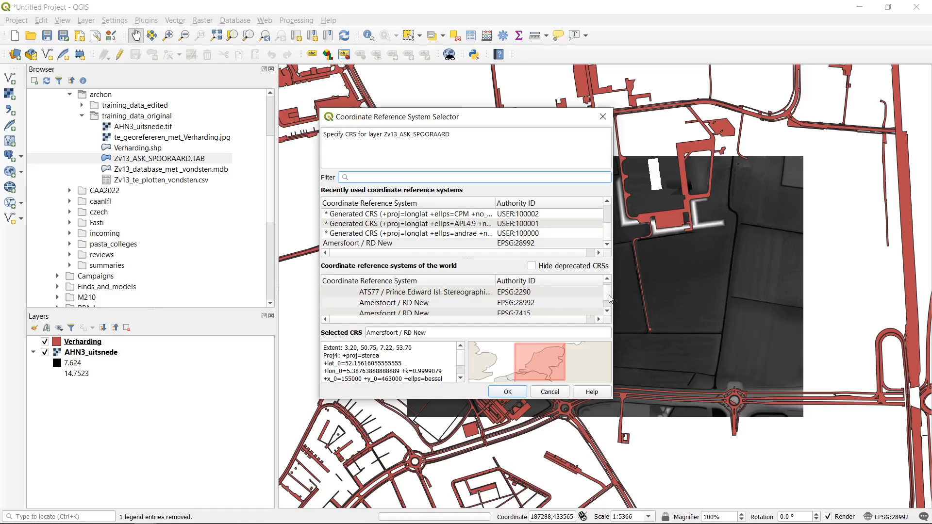
drag(609, 295, 611, 309)
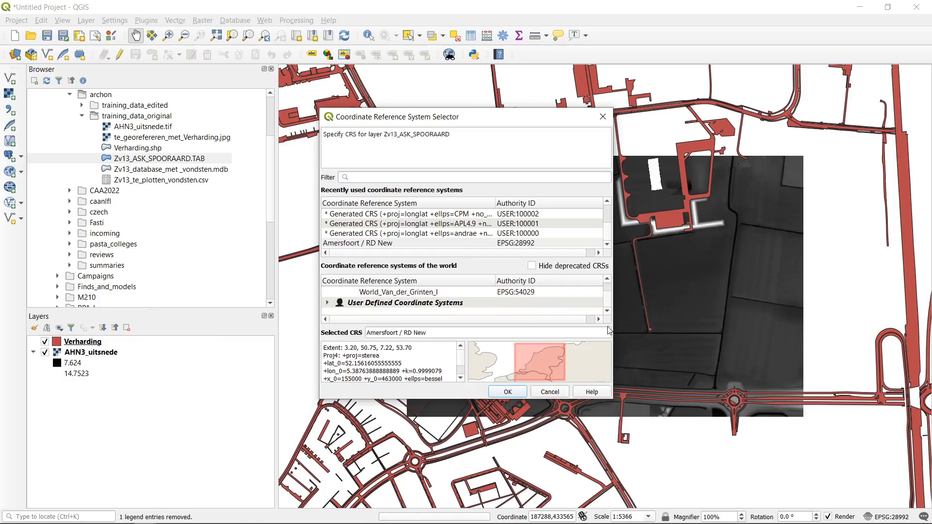
drag(613, 399, 755, 489)
drag(749, 360, 751, 304)
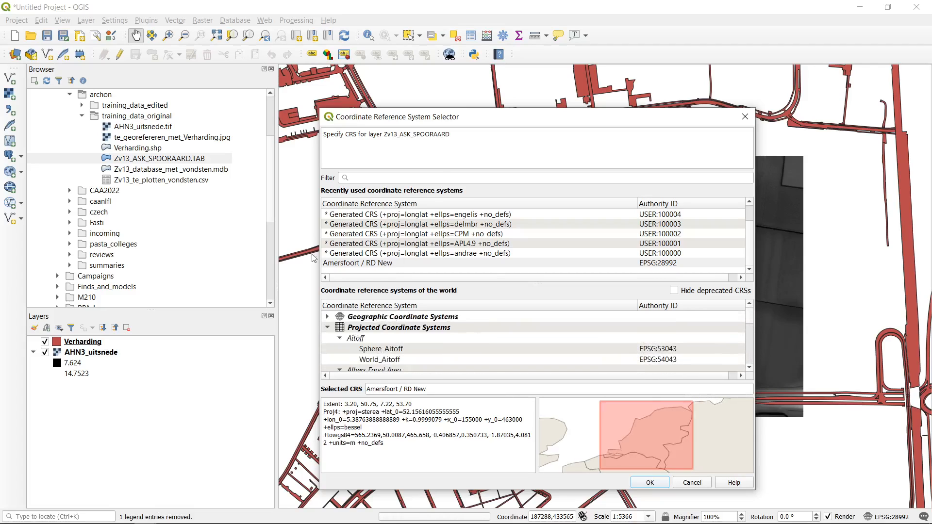
Step: Filter the coordinate systems by 28992 and by Amers, and assign Amersfoort / RD New (EPSG:28992) to the Zv13_ASK_SPOORAARD layer
click(440, 175)
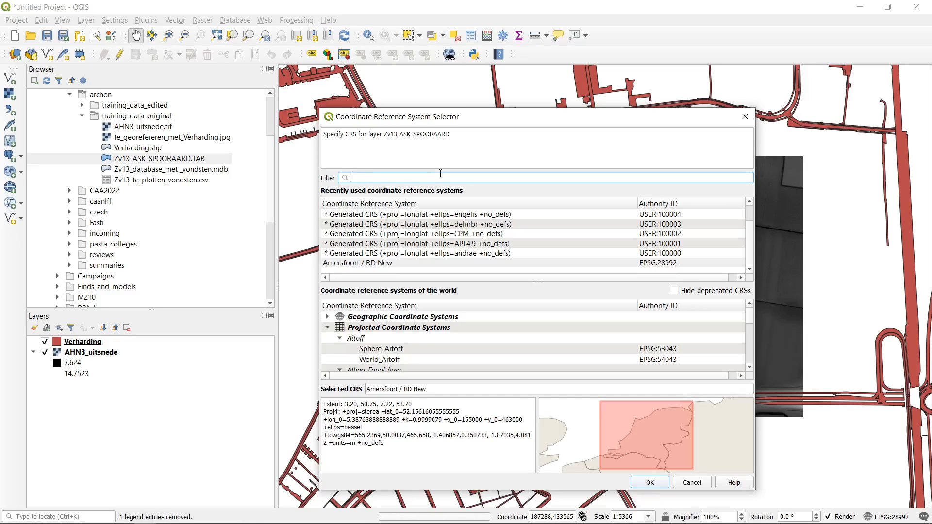
click(470, 266)
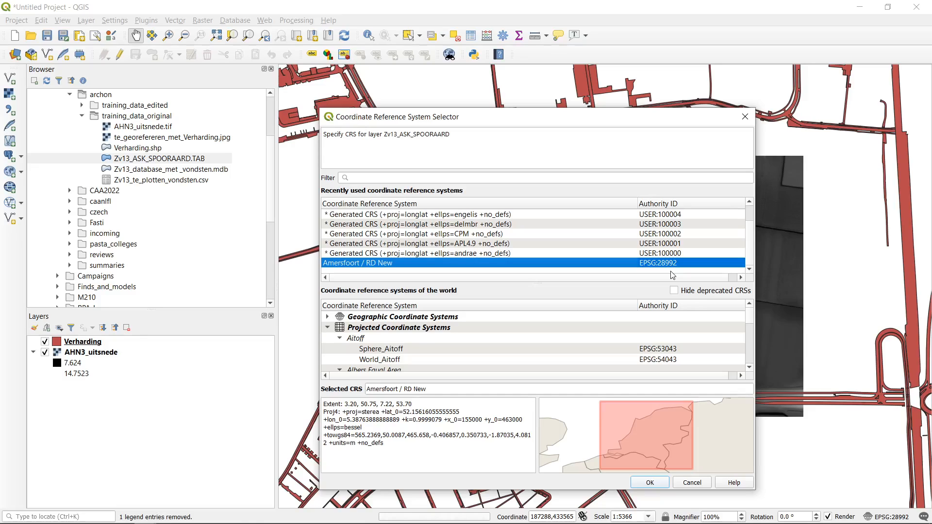
click(488, 179)
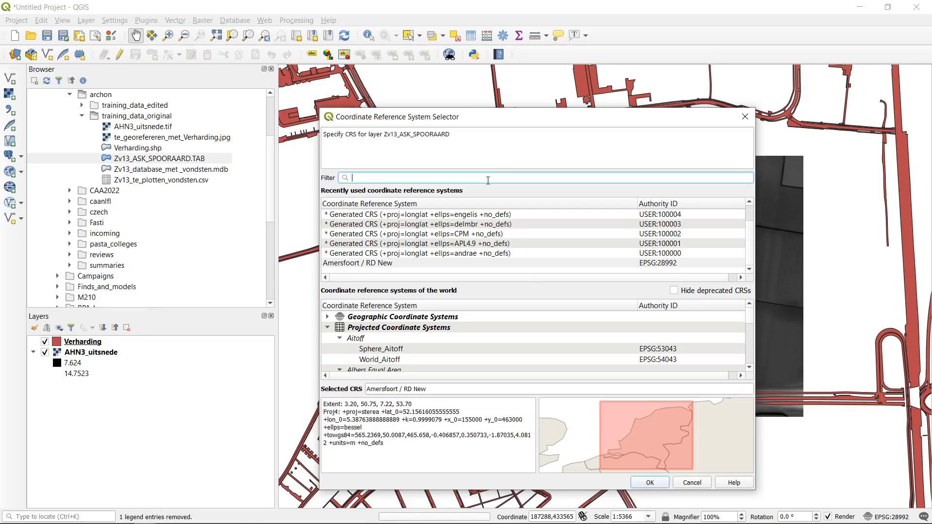
text(28992)
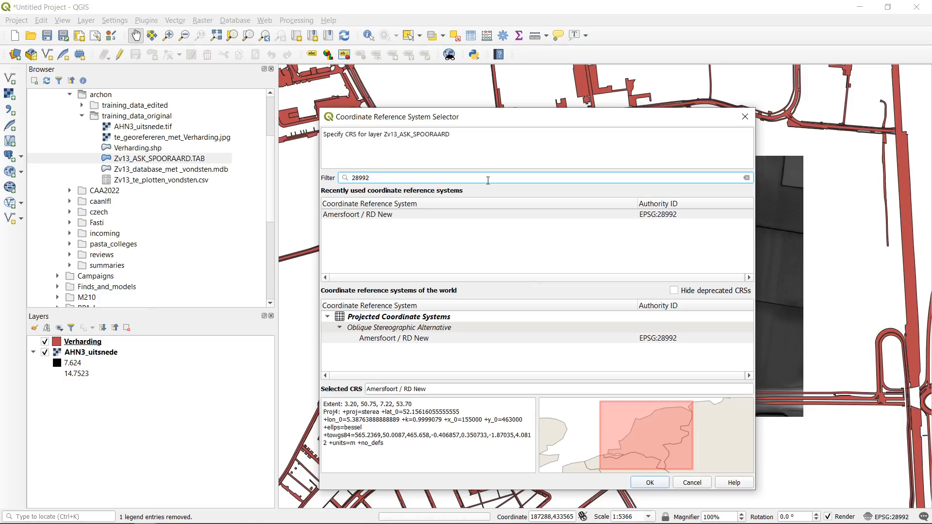
double_click(488, 180)
text(Amers)
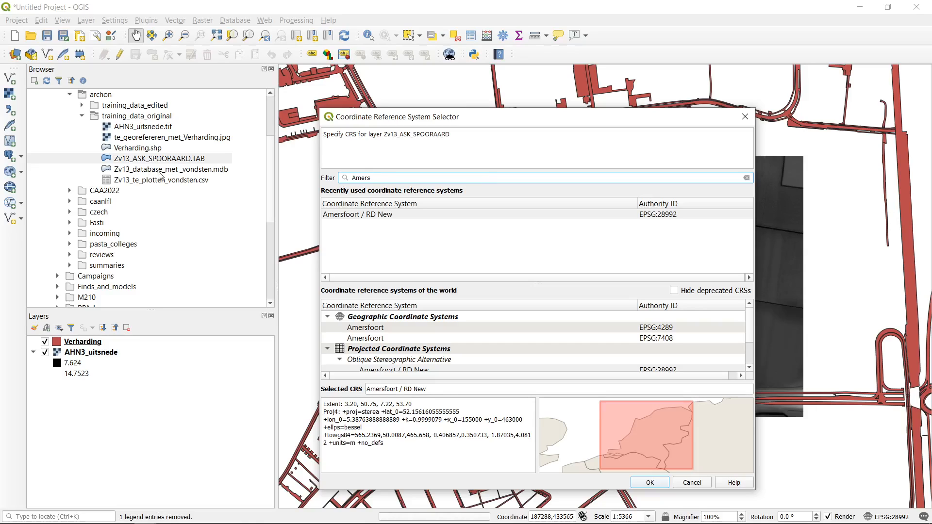
click(363, 215)
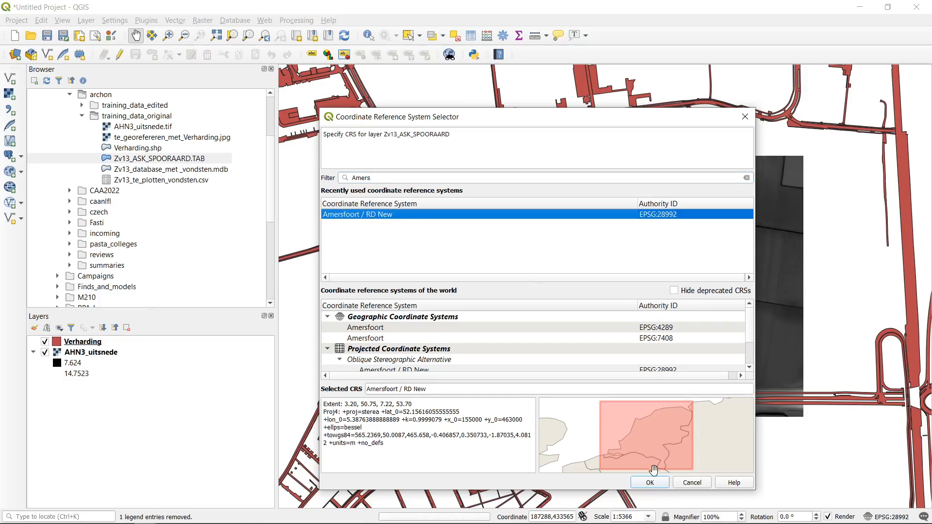
click(650, 482)
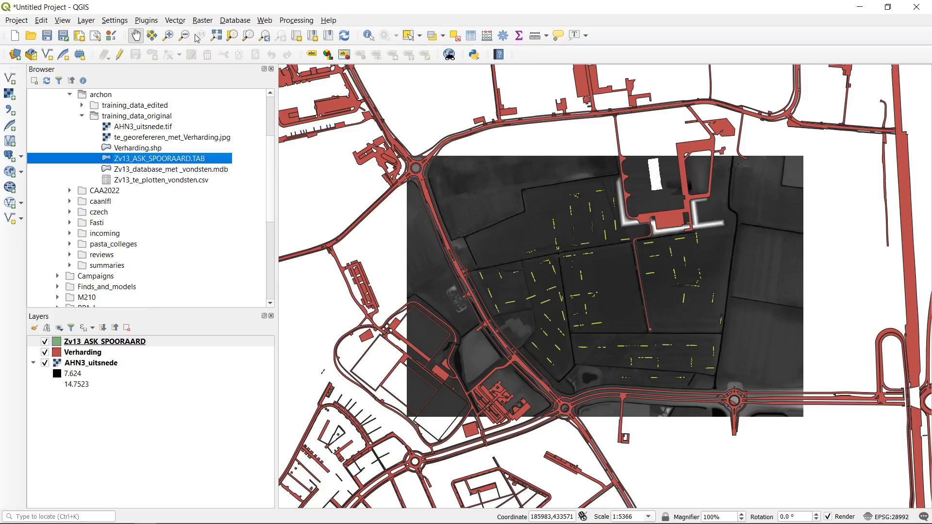
Step: Review the general locale options, and set new projects to use the CRS from the first layer added
click(107, 22)
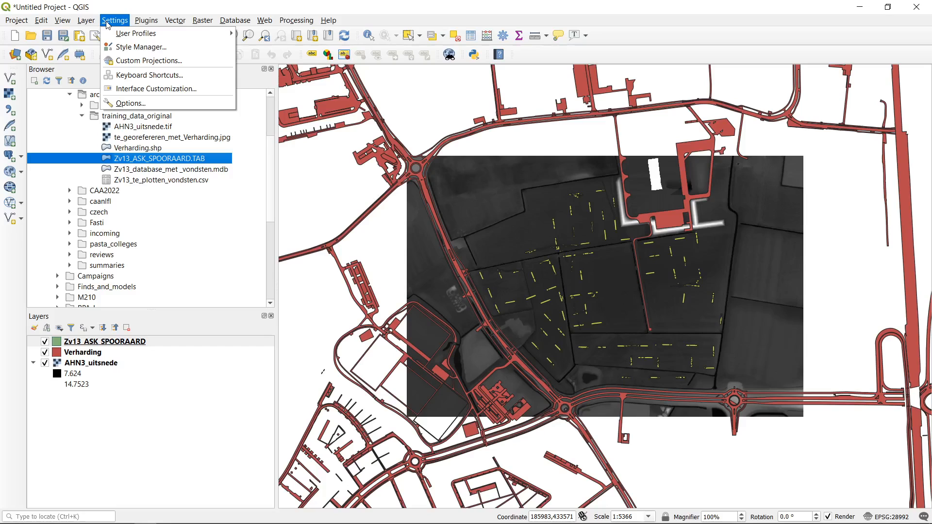
click(176, 106)
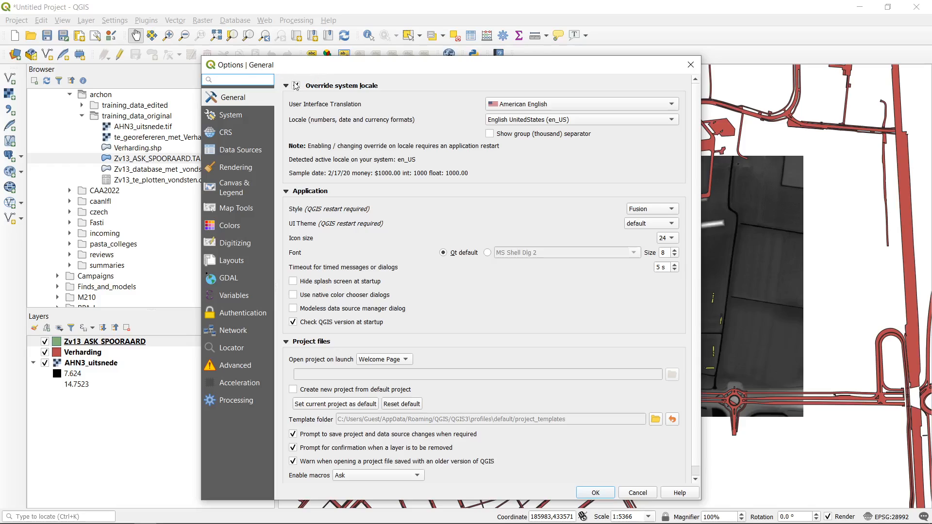
click(296, 86)
click(240, 133)
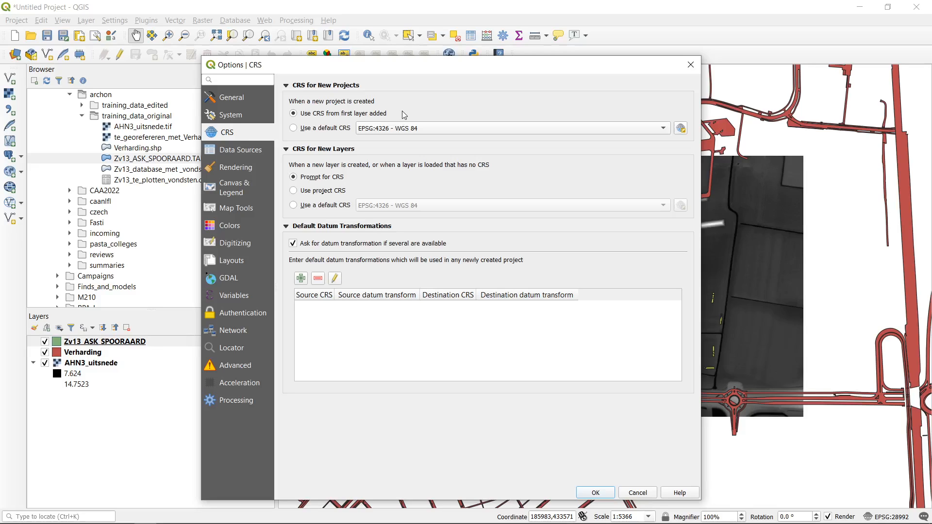
click(335, 128)
click(327, 113)
click(600, 493)
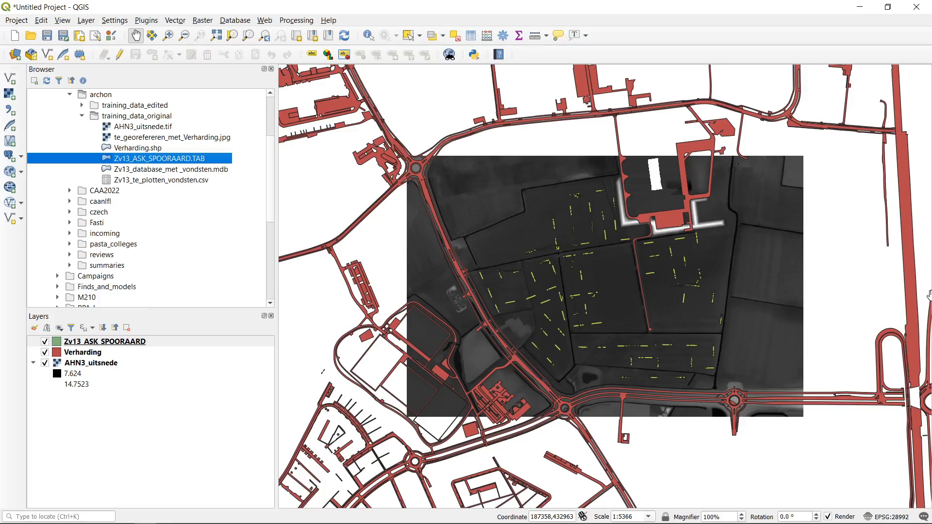
Step: Switch to File Explorer and open Zv13_te_plotten_vondsten.csv from training_data_original in Kladblok (Notepad)
click(168, 183)
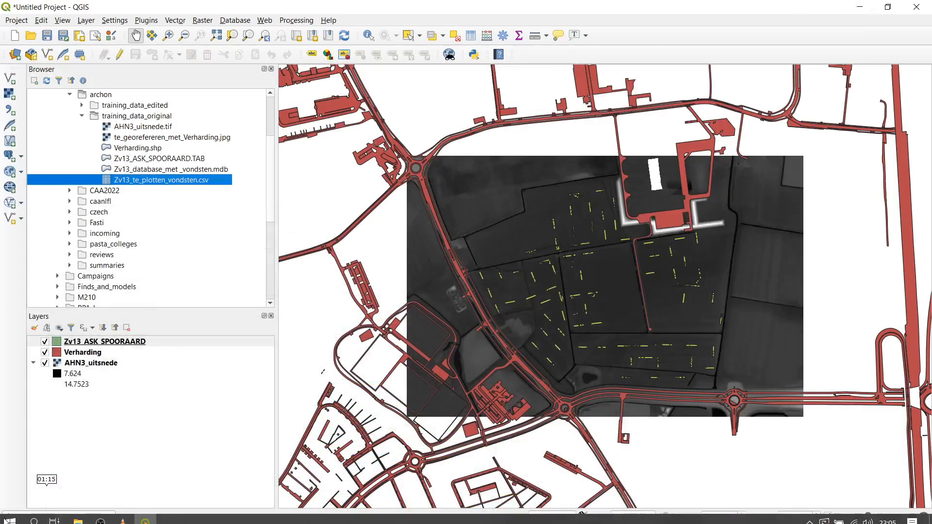
click(79, 515)
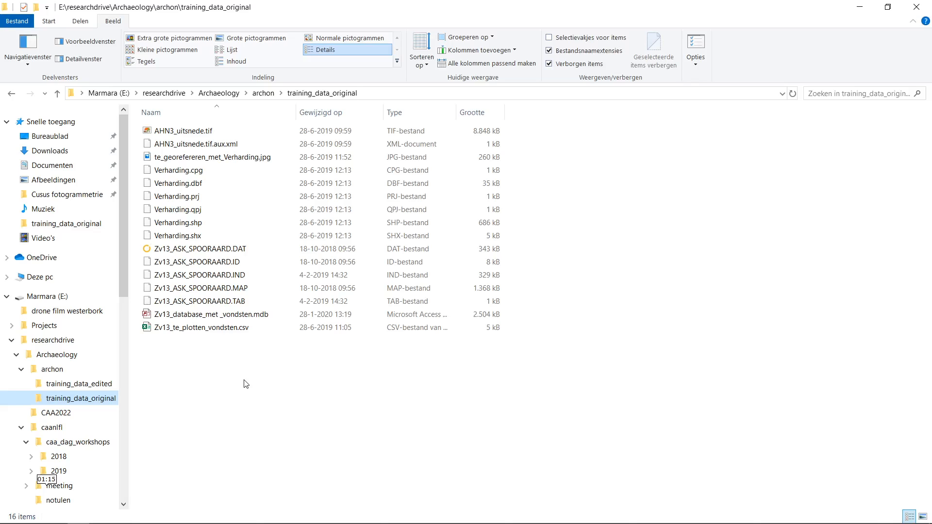
click(216, 330)
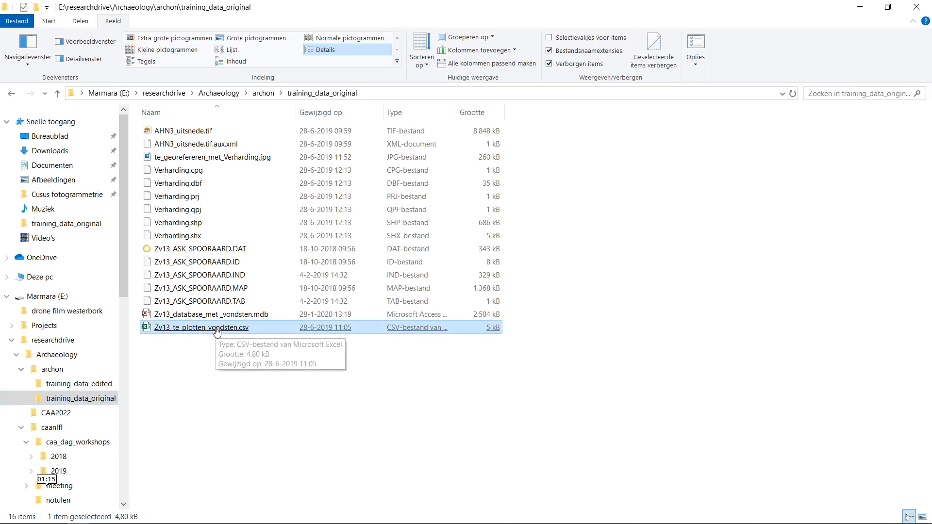
right_click(224, 327)
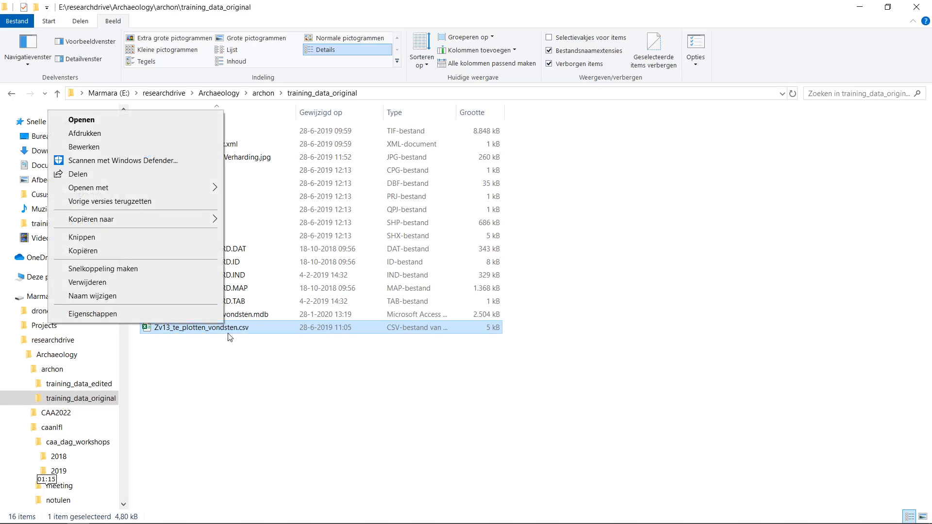
mouse_move(151, 188)
click(280, 203)
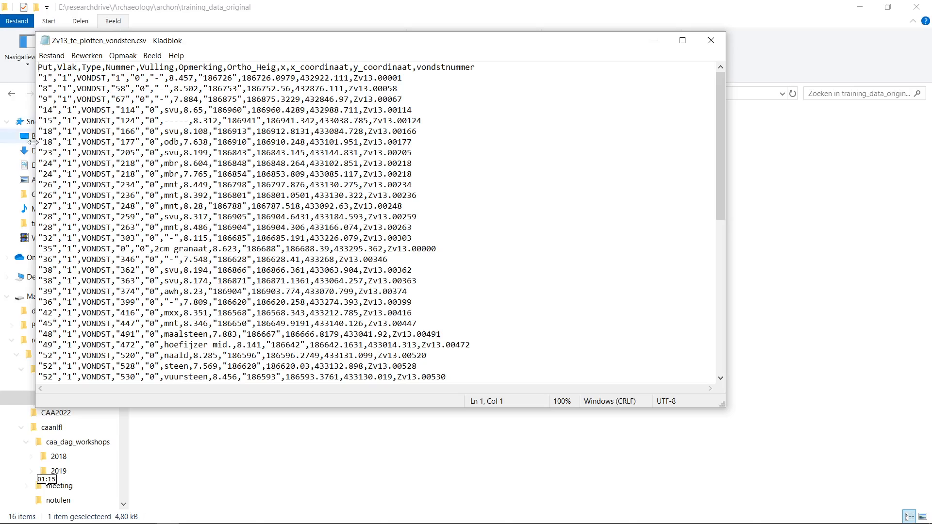
Step: Examine the header row of the CSV file, going through the comma-separated field names Put, Vlak and Type
click(57, 67)
drag(515, 69, 38, 68)
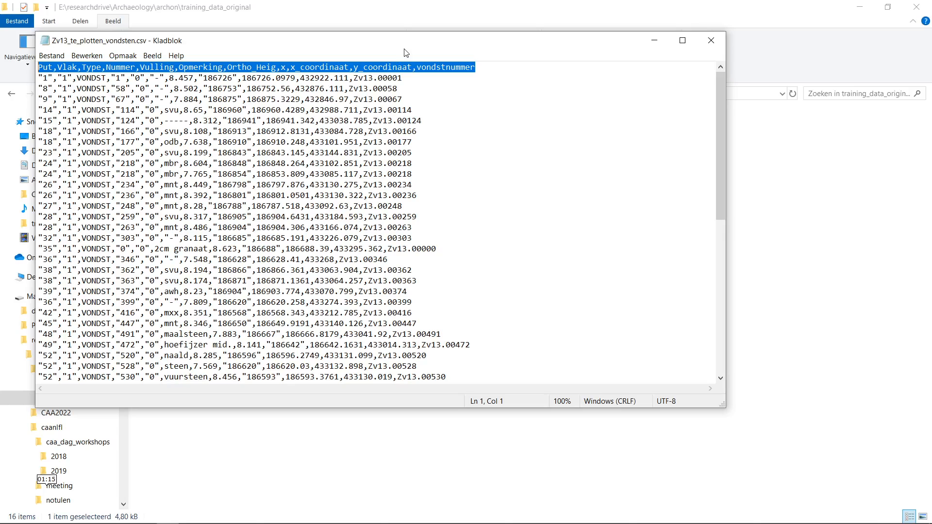
key(Home)
key(shift+End)
click(54, 65)
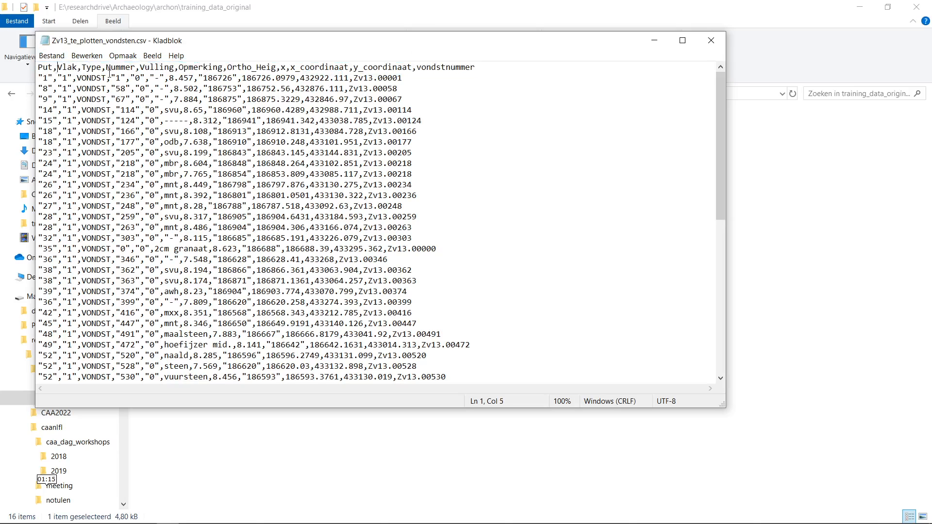
key(shift+Home)
click(58, 69)
mouse_move(59, 71)
mouse_down()
mouse_move(77, 69)
mouse_move(61, 69)
mouse_up()
double_click(74, 69)
click(74, 68)
double_click(79, 69)
click(78, 68)
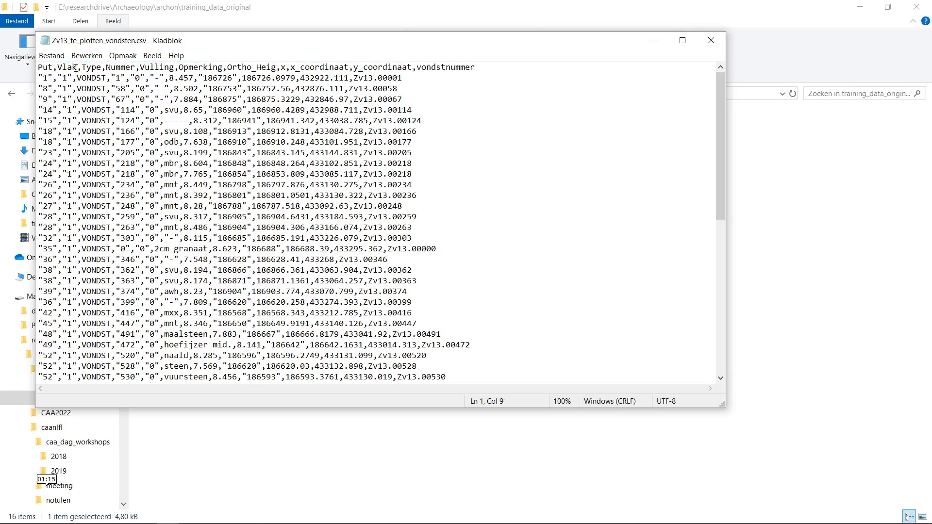
click(81, 68)
click(86, 69)
double_click(92, 69)
click(101, 69)
Step: Examine the first data record below the header and how its comma-separated values match the field names
drag(42, 78, 67, 83)
scroll(194, 123, down, 10)
scroll(494, 378, up, 10)
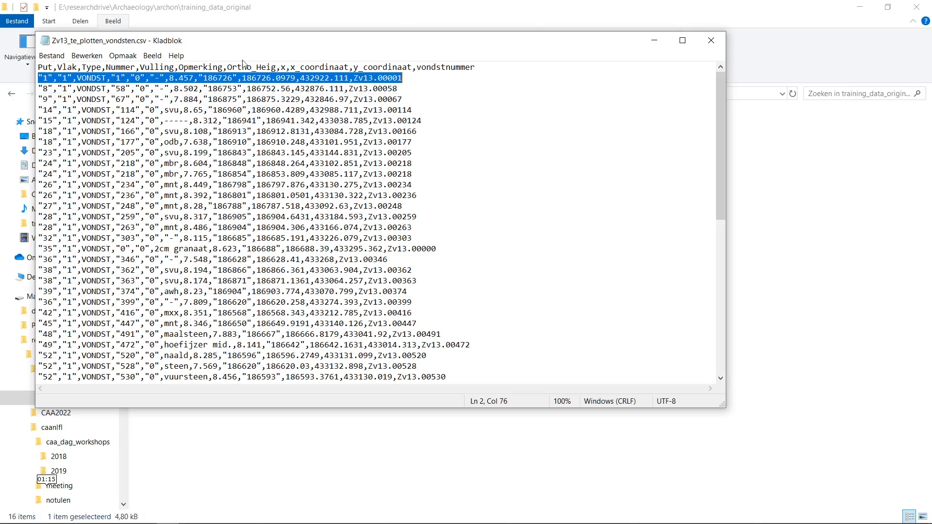
click(49, 77)
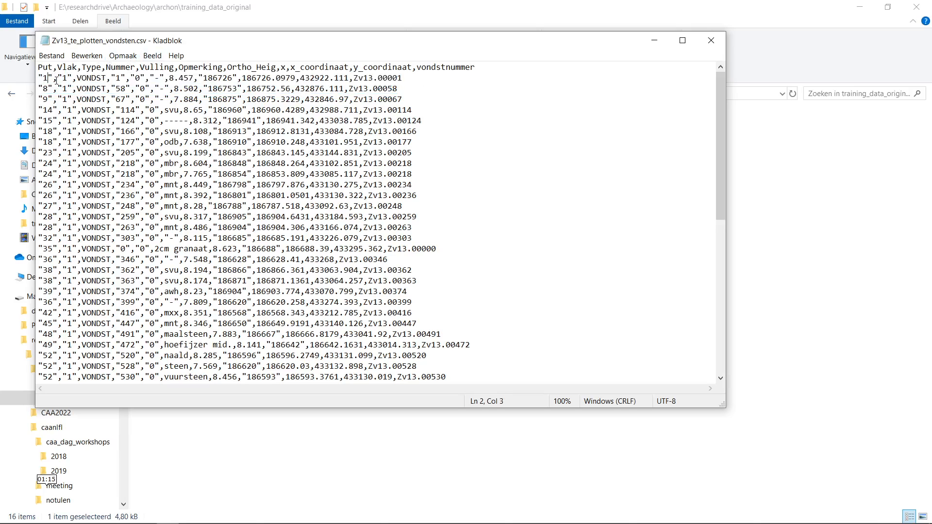
drag(57, 79, 37, 78)
triple_click(89, 79)
click(90, 79)
triple_click(89, 79)
click(90, 79)
Step: Inspect the x_coordinaat and y_coordinaat headers with the first record's coordinate values, close the text file and return to QGIS
drag(290, 67, 412, 67)
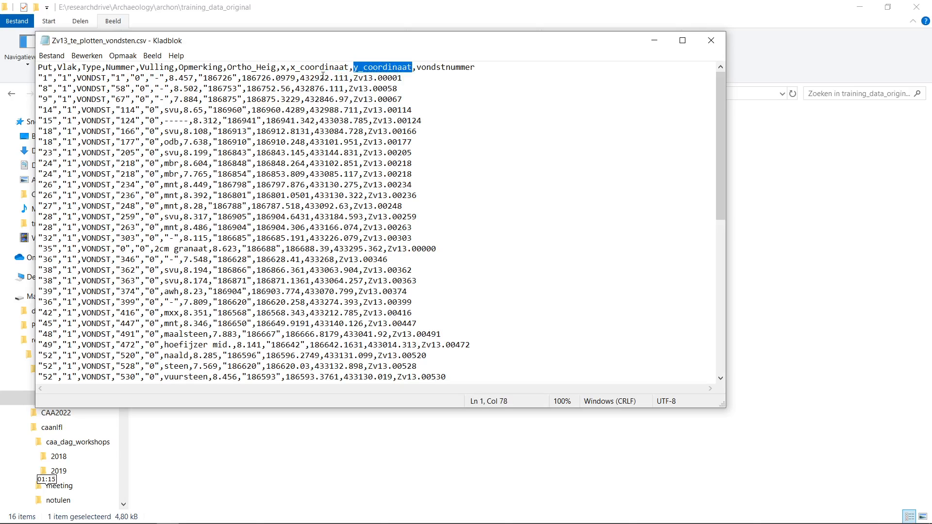
drag(242, 77, 348, 79)
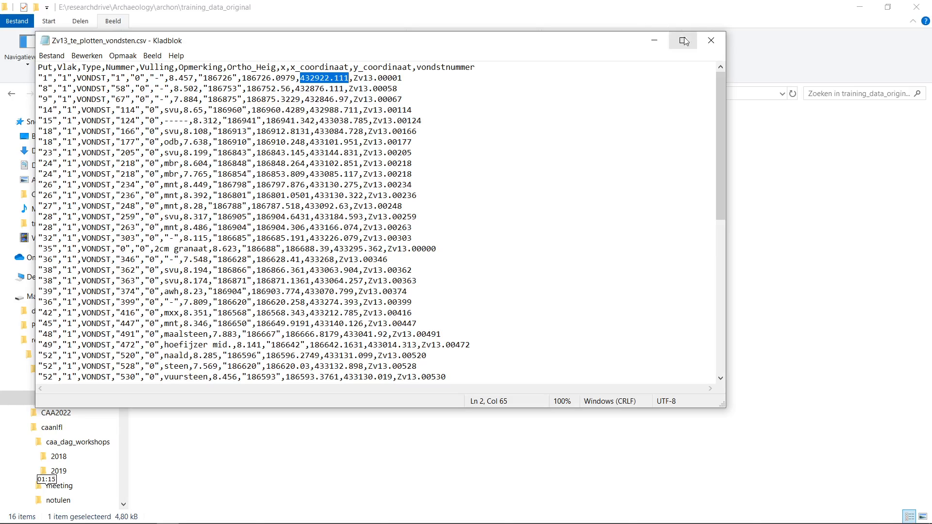
click(710, 40)
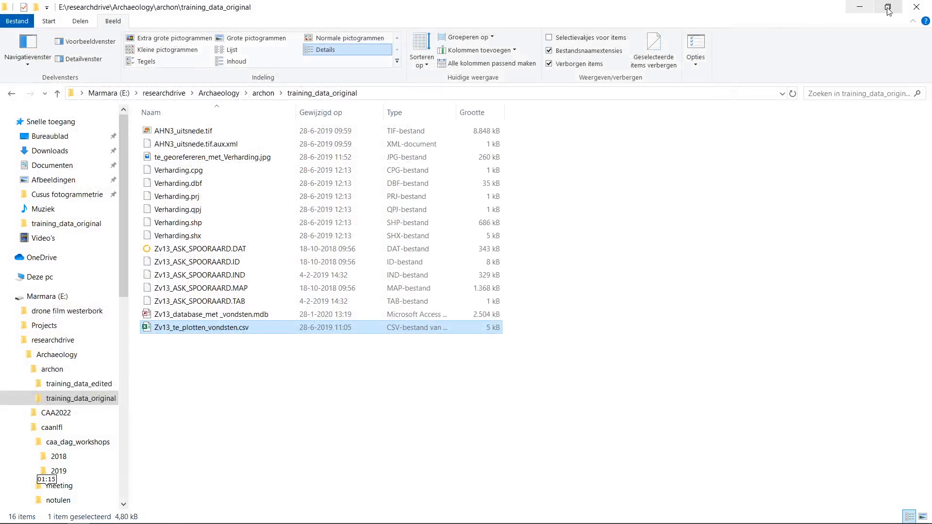
click(860, 7)
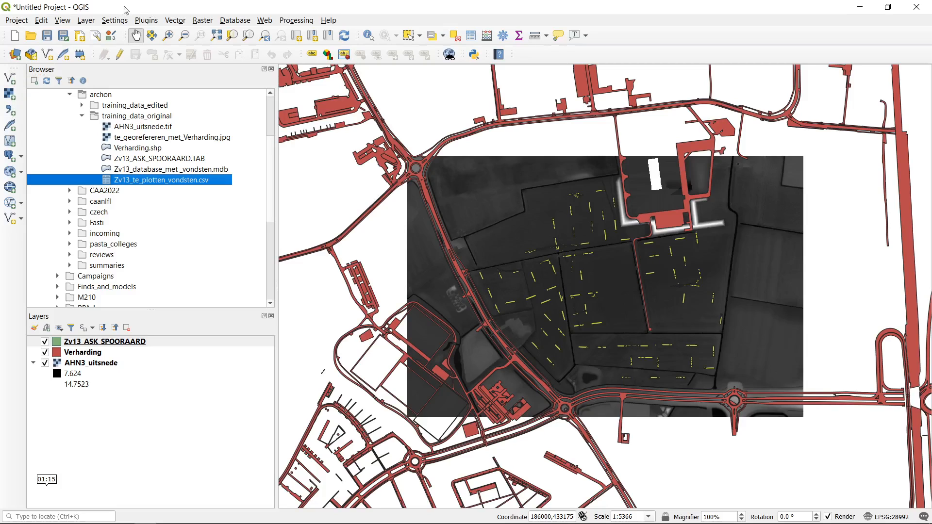
Step: Start adding a delimited text layer with Zv13_te_plotten_vondsten.csv from the archon training_data_original folder as its source file
click(62, 21)
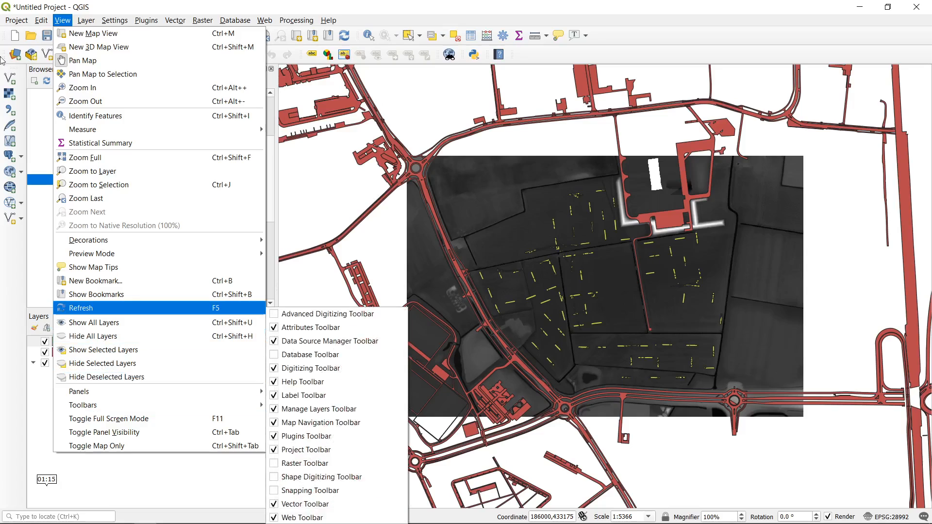
click(223, 4)
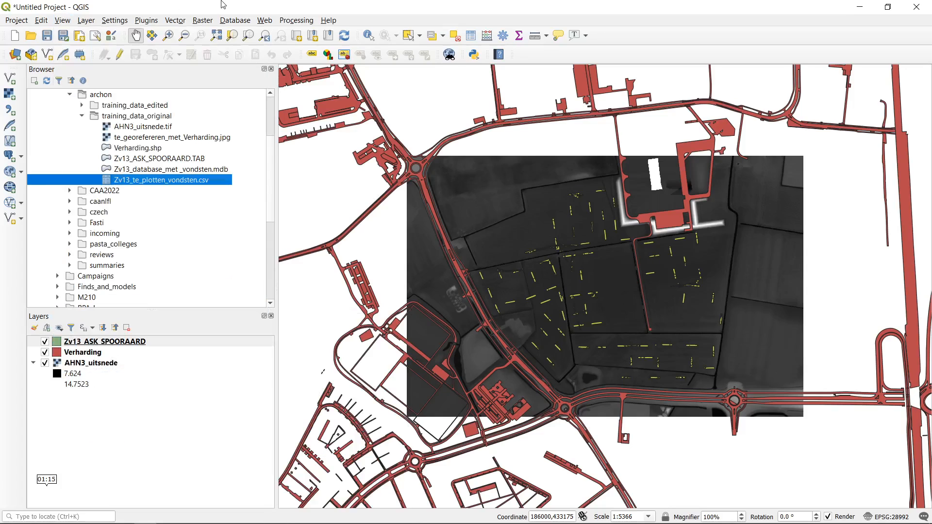
click(9, 112)
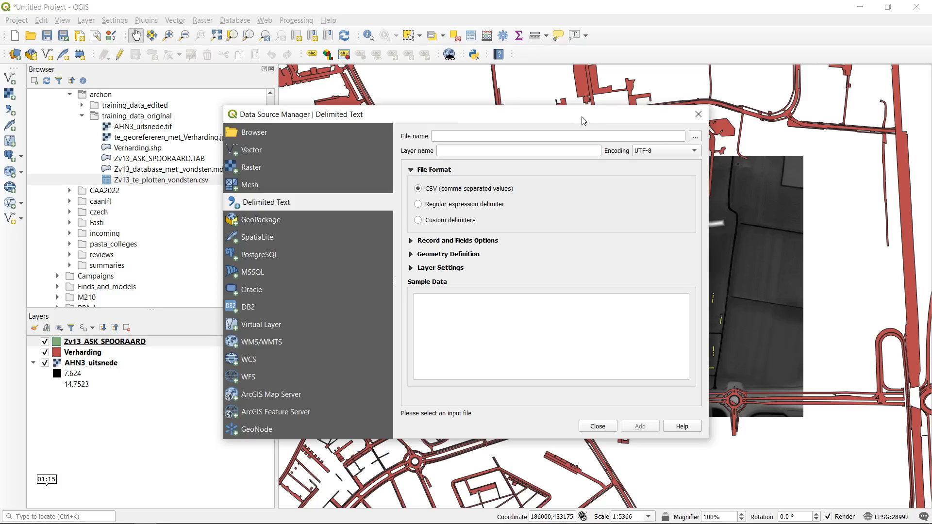
click(694, 138)
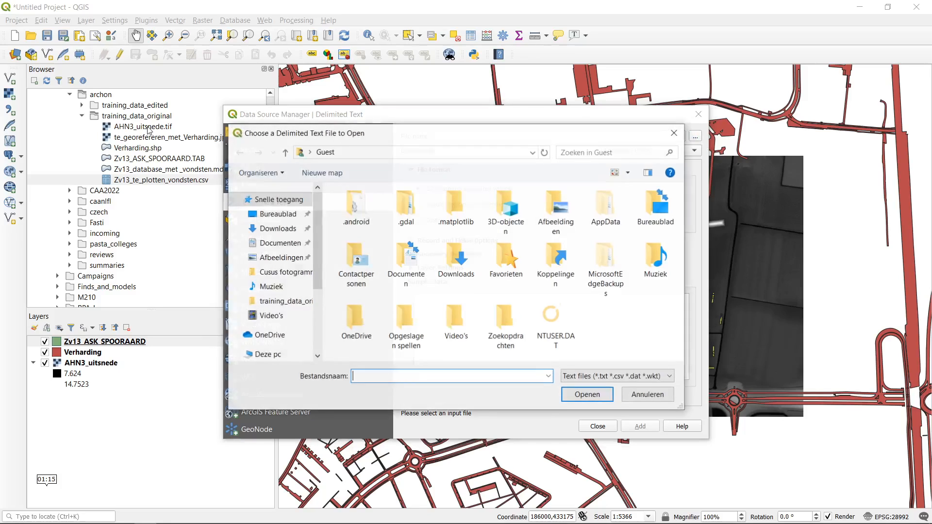
scroll(318, 237, down, 3)
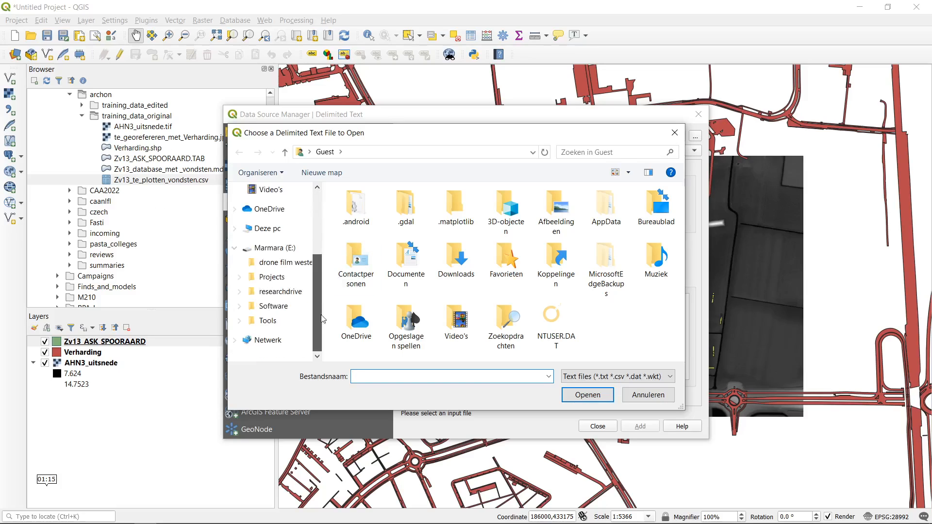
click(239, 267)
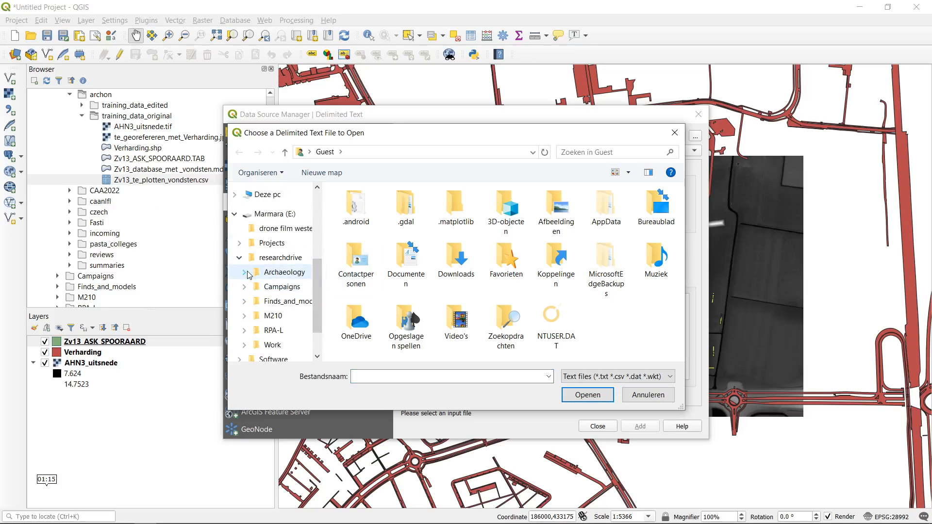
click(245, 272)
click(249, 233)
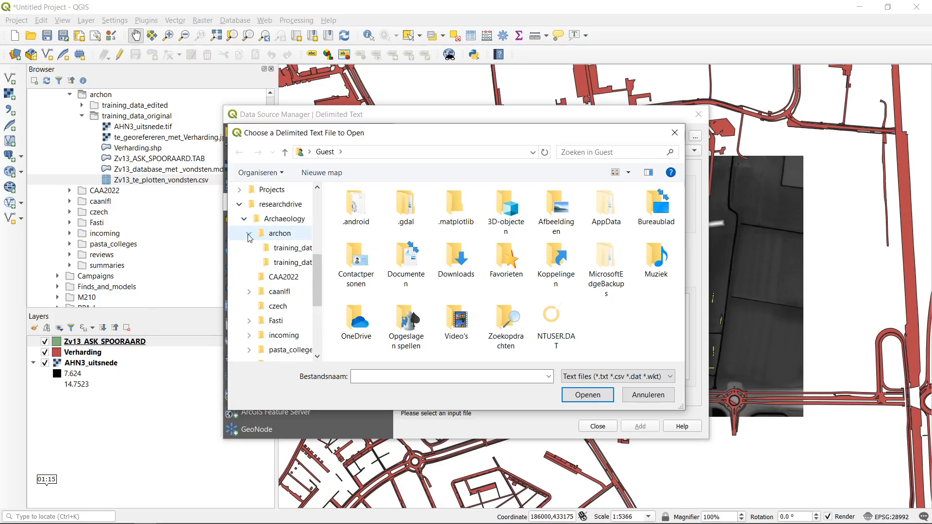
click(292, 262)
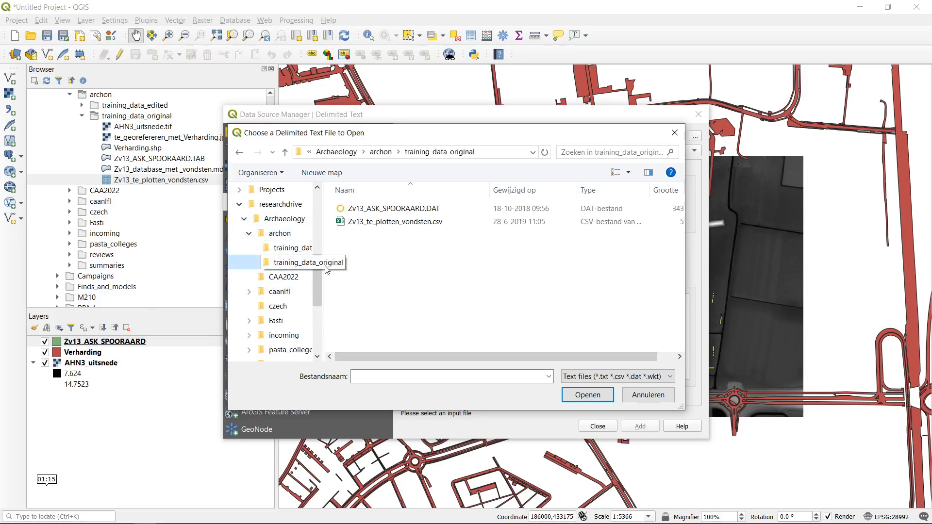
click(426, 222)
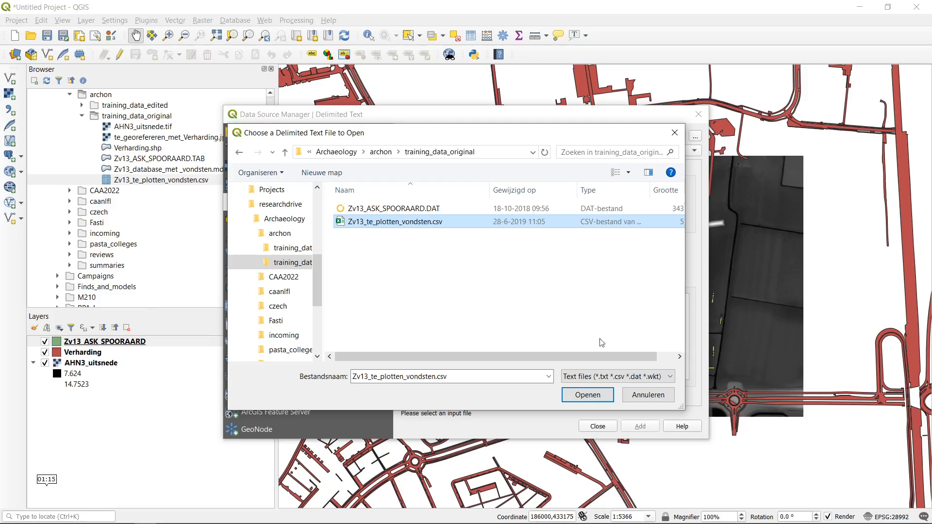
click(572, 395)
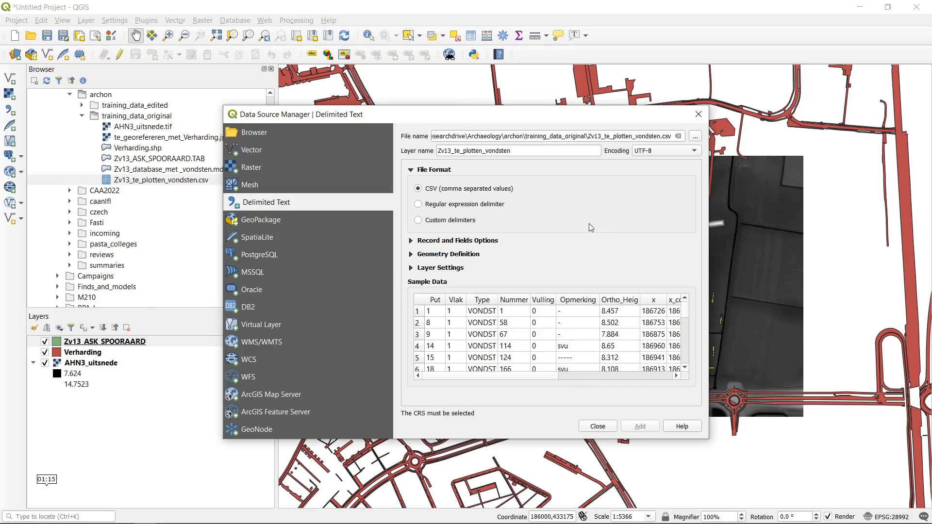
Step: Move and enlarge the Data Source Manager window so that all columns of the sample data fit
drag(532, 117, 435, 60)
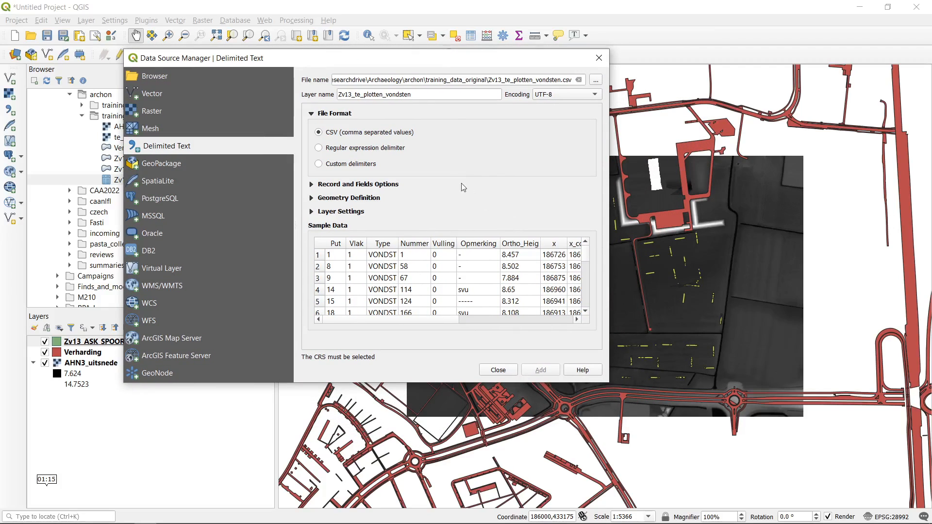
mouse_move(146, 519)
drag(608, 386, 869, 471)
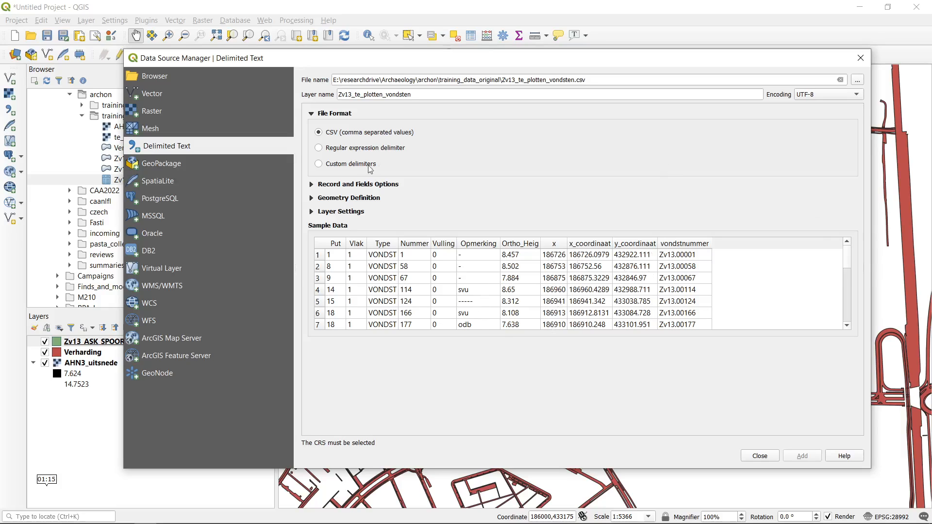
Step: Try the regular expression and custom delimiter formats on the finds file, testing semicolon, space, colon and comma as separators
click(352, 148)
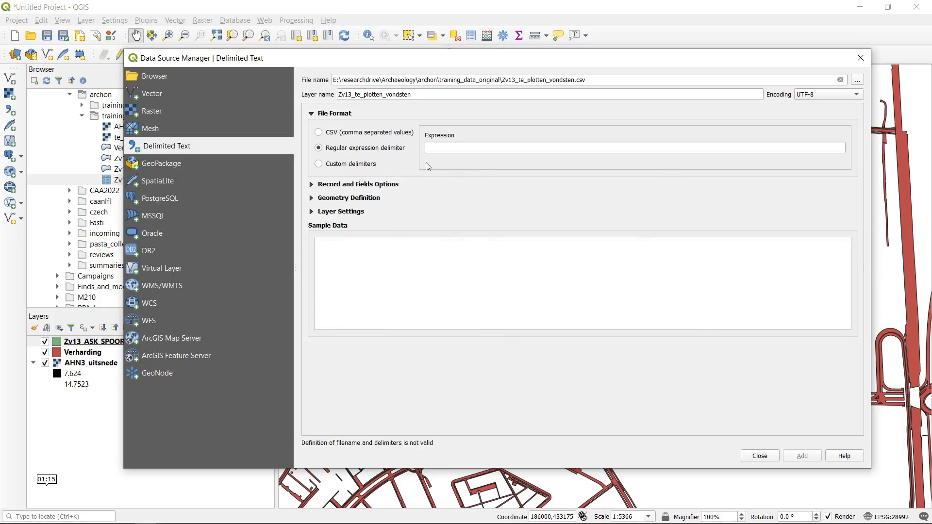
click(359, 164)
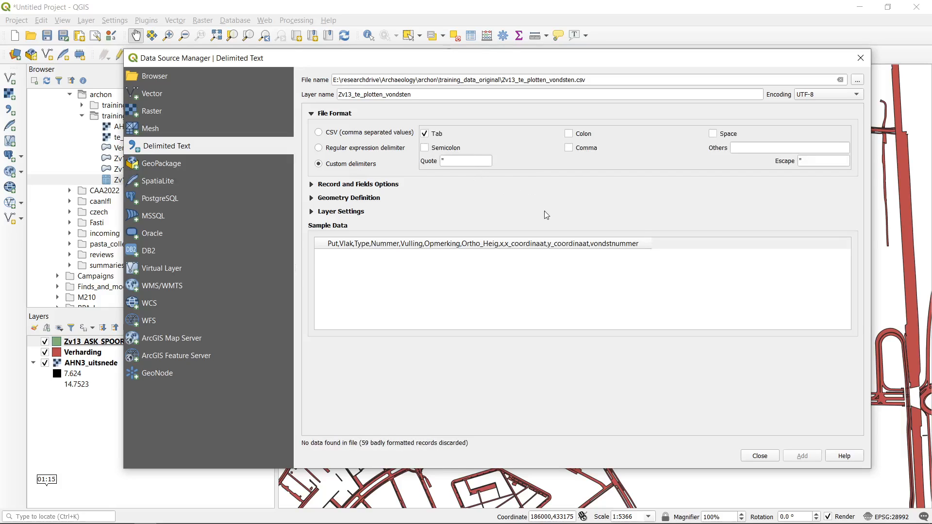
click(441, 134)
click(449, 148)
click(447, 148)
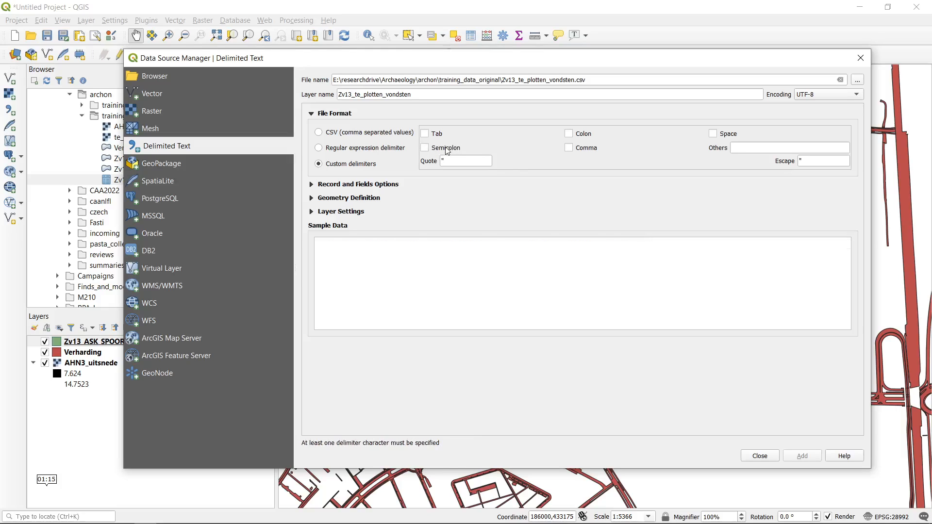
click(730, 137)
click(731, 137)
click(582, 135)
click(583, 135)
click(585, 148)
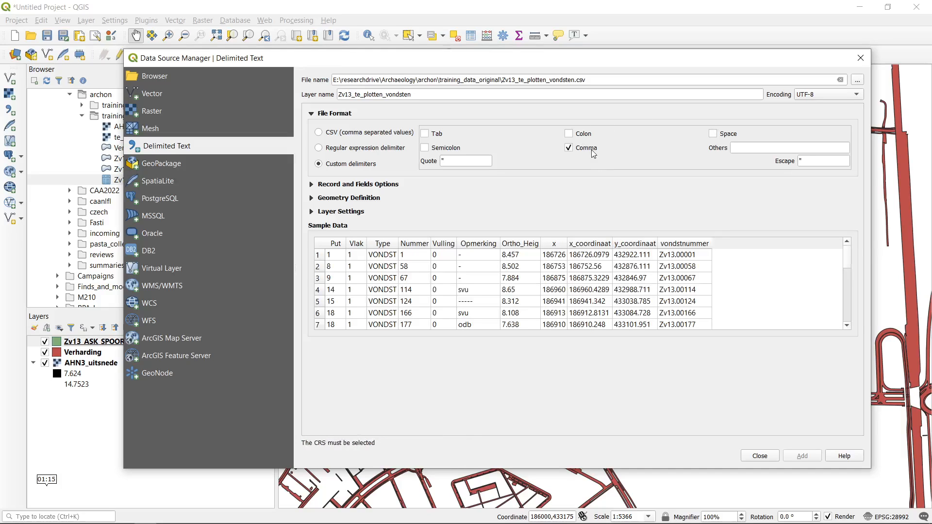
click(593, 152)
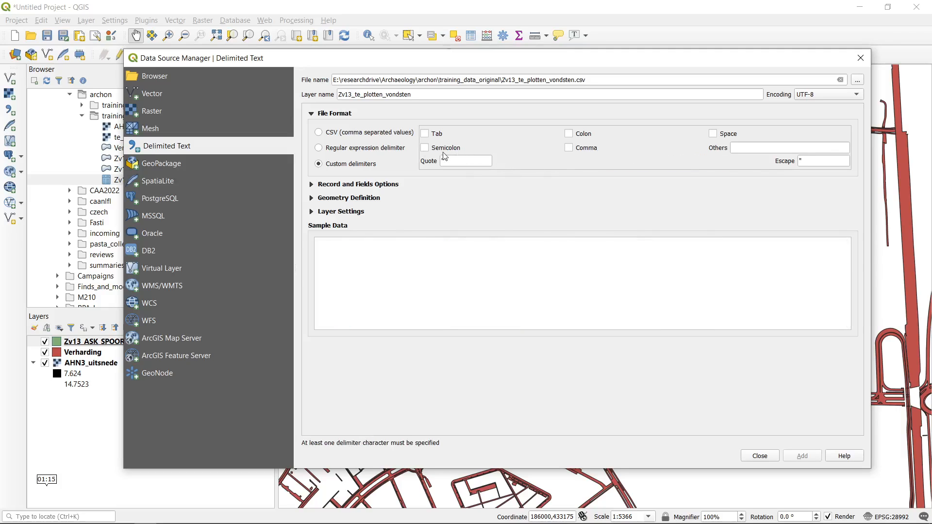
Step: Clear the quote character of the custom delimiters and return the file format to CSV (comma separated values)
click(468, 161)
double_click(469, 162)
click(365, 134)
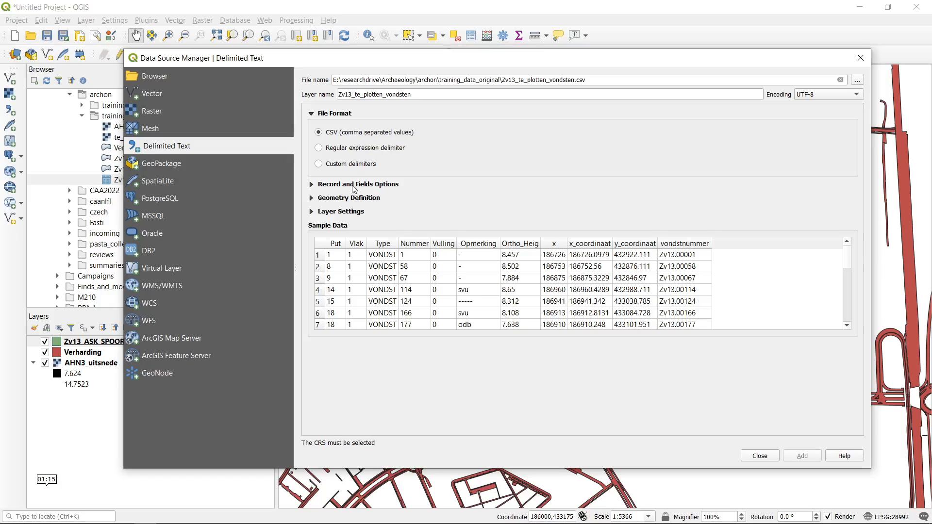
Step: Try a double quote as the other custom delimiter with an empty escape character, inspect the sample data, and restore the CSV format
click(359, 164)
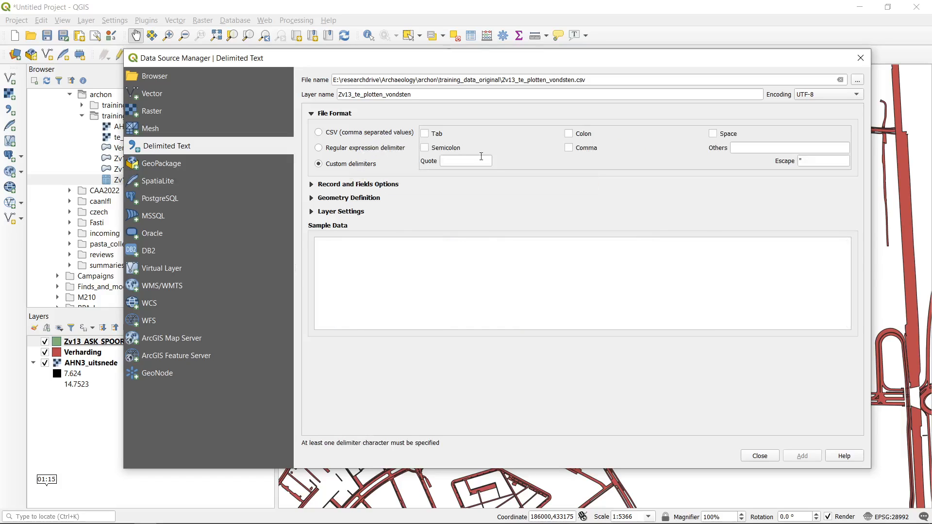
double_click(823, 159)
click(792, 151)
text(")
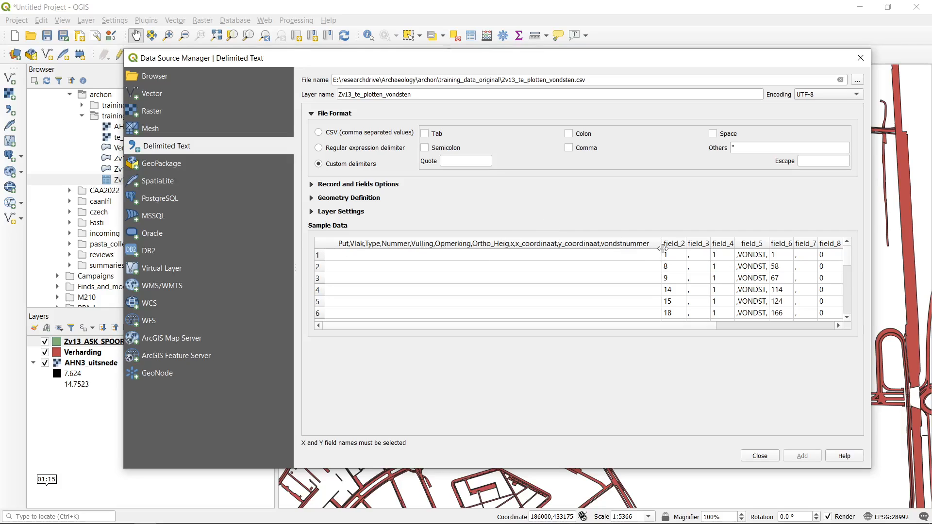
drag(672, 325, 795, 335)
drag(771, 150, 698, 145)
key(BackSpace)
click(367, 132)
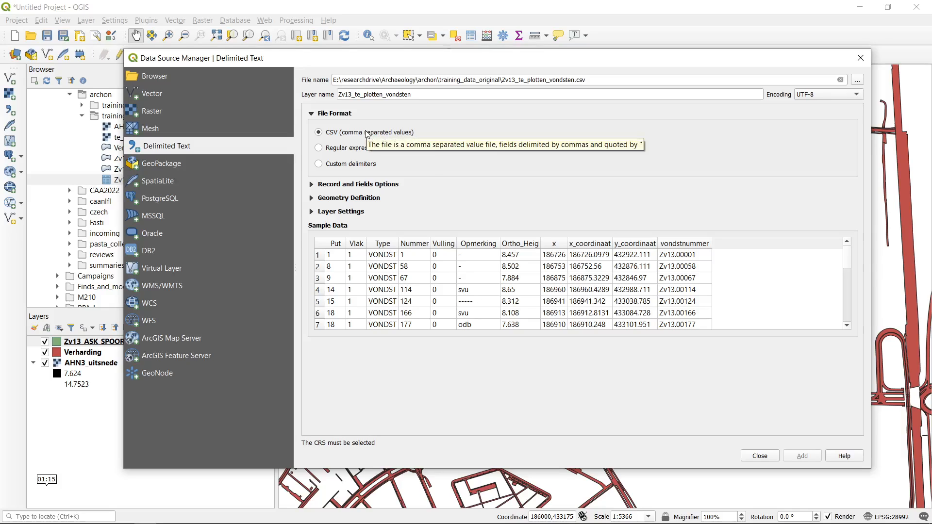
Step: Review the record, field and geometry options, with the x_coordinaat and y_coordinaat sample columns widened and the X field choices checked
click(329, 185)
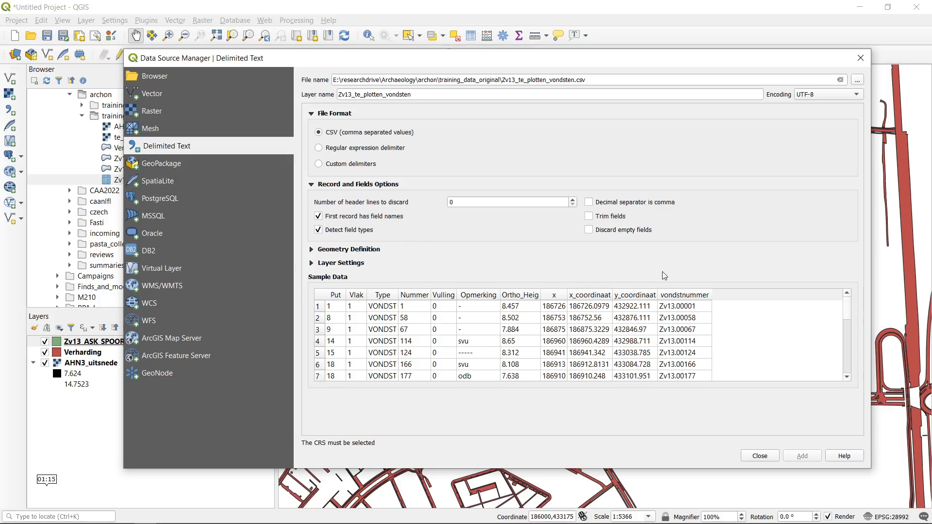
drag(612, 295, 748, 291)
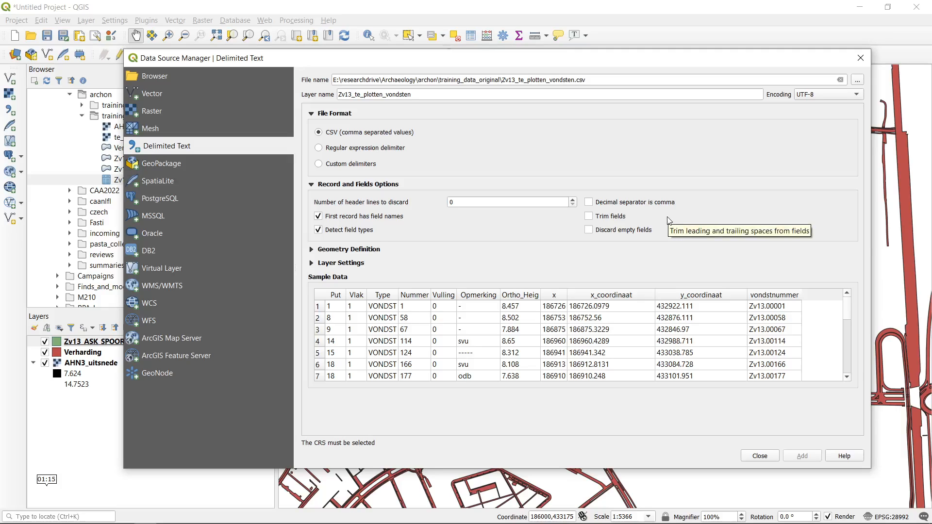
click(313, 251)
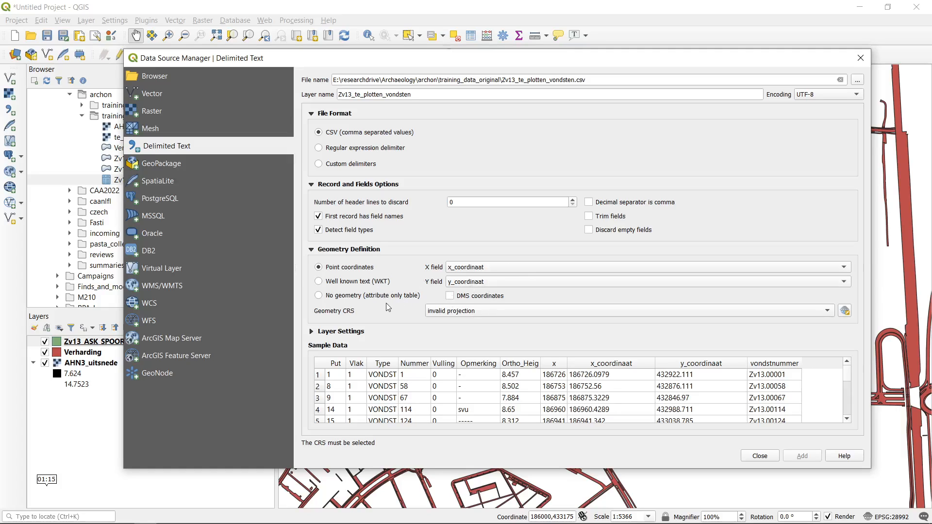
click(485, 268)
click(486, 268)
Step: Set the geometry CRS of the finds layer to the project CRS, EPSG:28992 - Amersfoort / RD New
click(490, 312)
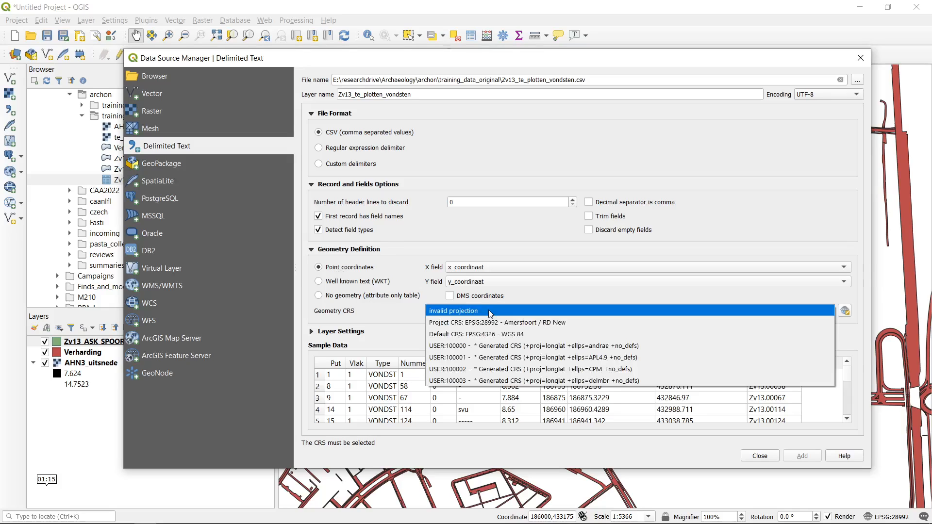
click(490, 311)
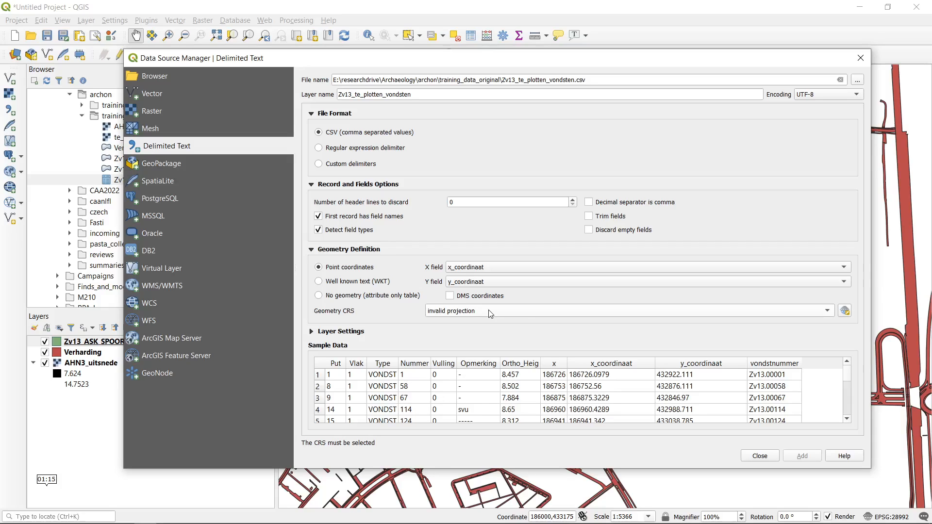
click(490, 312)
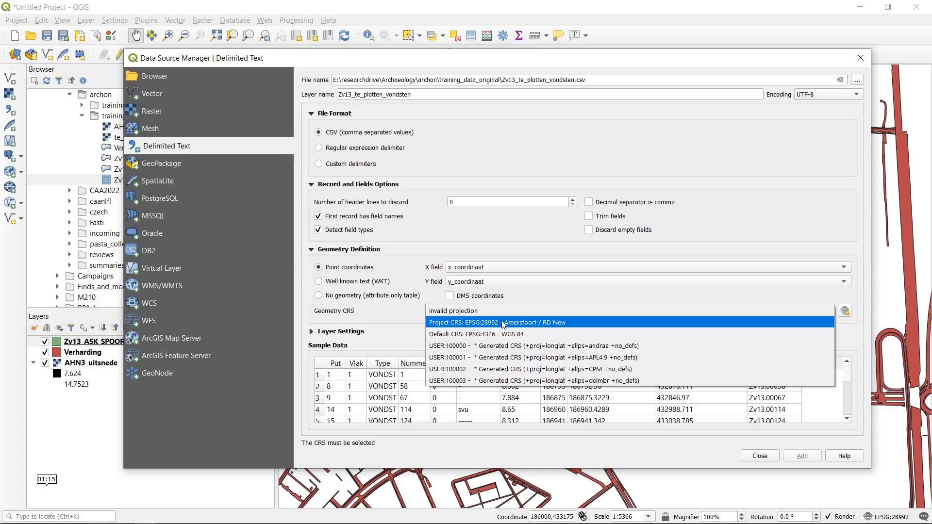
click(503, 323)
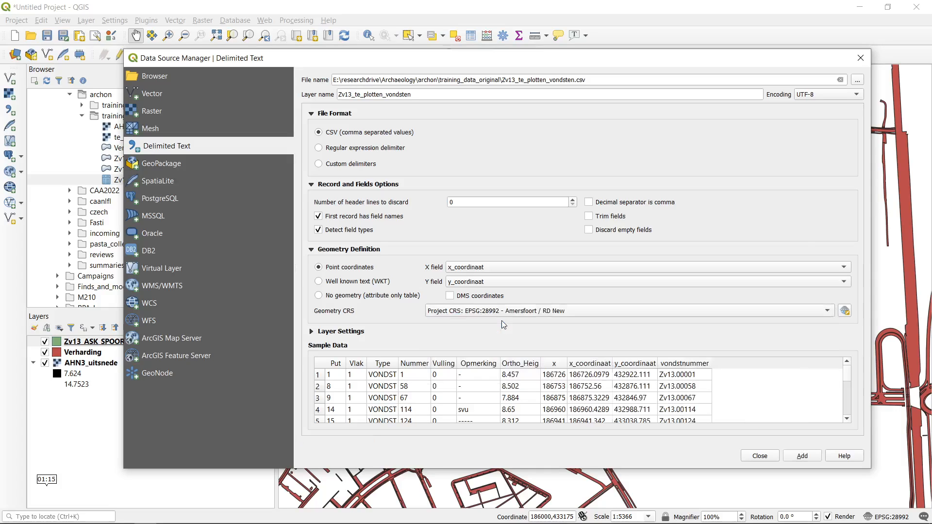
Step: Review the layer settings, add the finds CSV to the project as a point layer and close the Data Source Manager
click(342, 332)
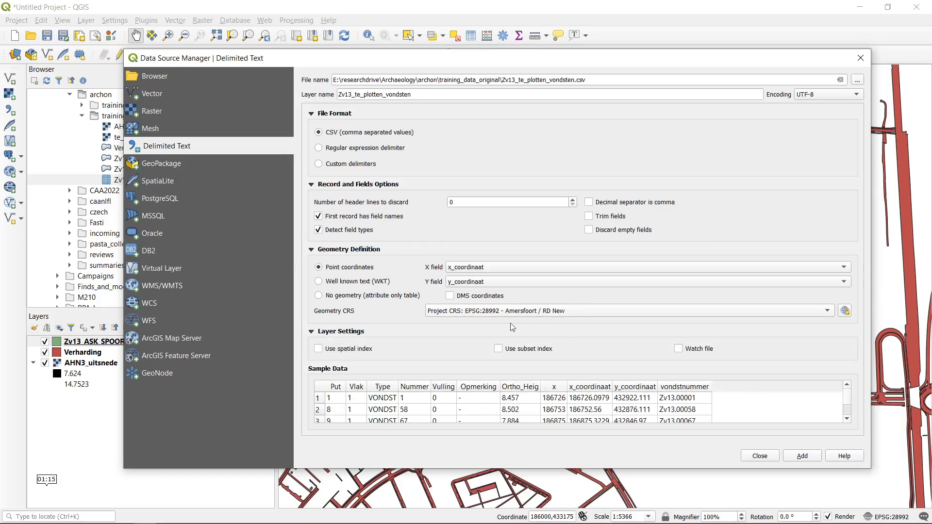
click(340, 333)
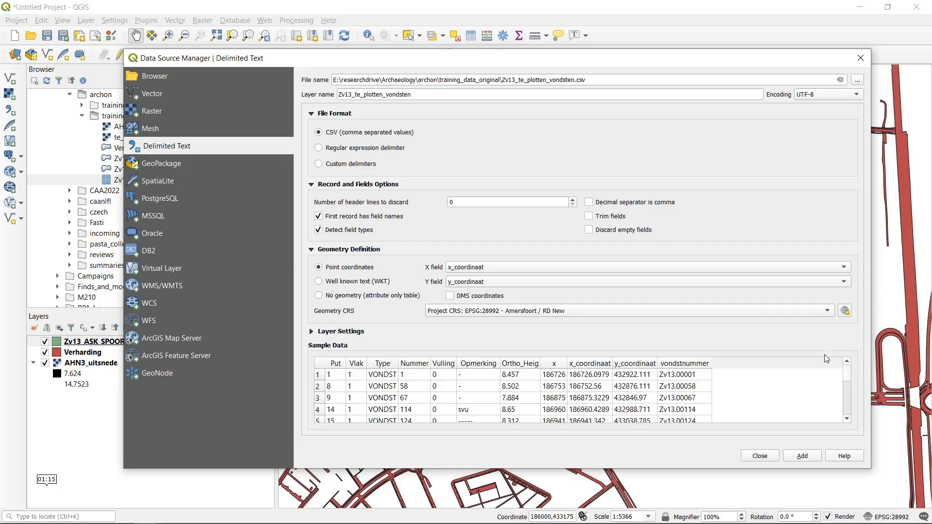
click(801, 459)
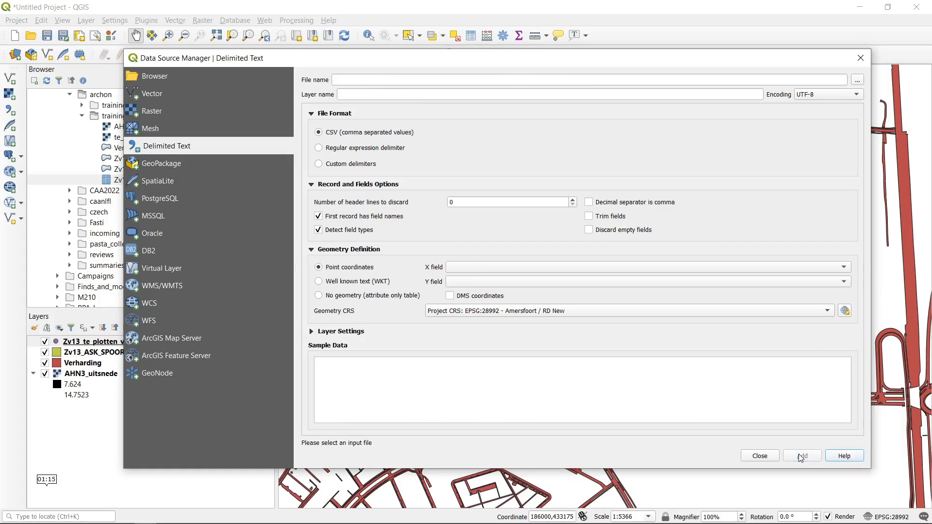
click(752, 455)
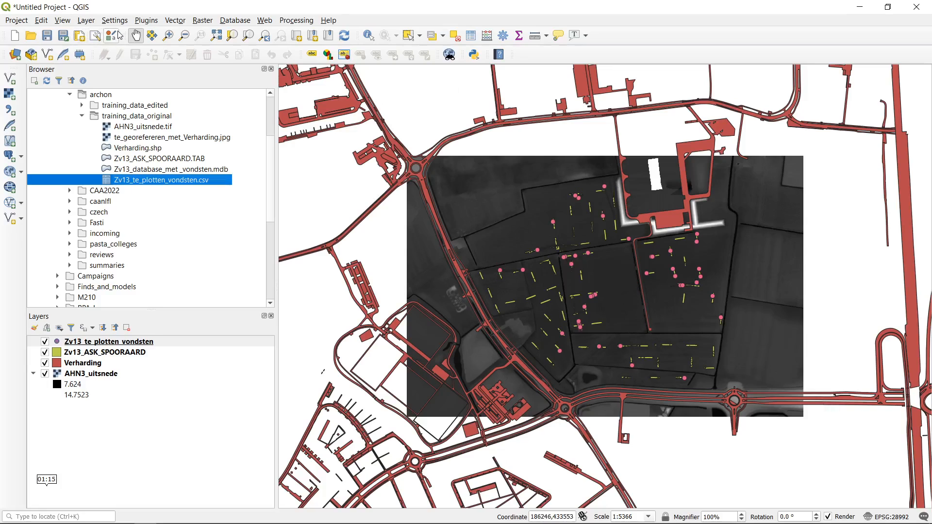
Step: Examine the plotted find points close up where they lie in the excavation trenches near the middle of the elevation raster
click(168, 35)
drag(511, 190, 629, 288)
drag(555, 262, 689, 348)
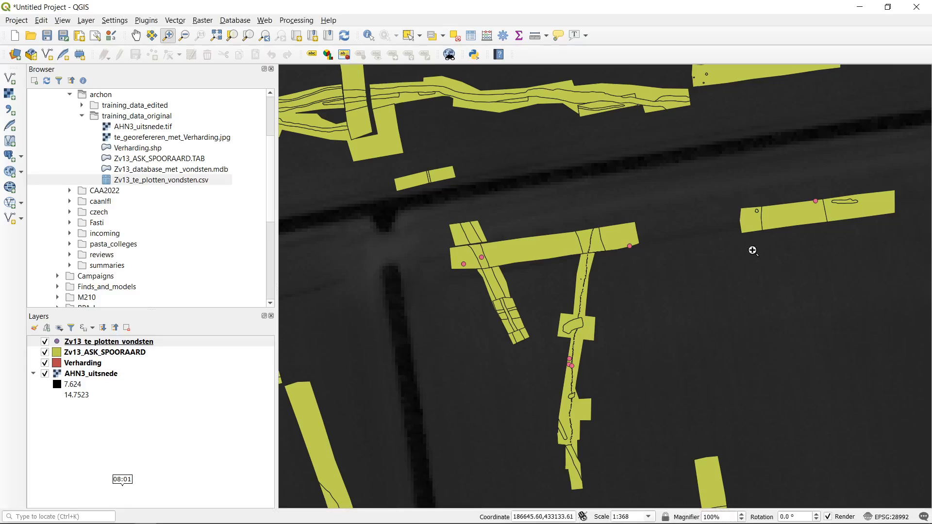
Step: Compare the symbols of the finds, Zv13_ASK_SPOORAARD and Verharding layers and inspect the source details of the finds layer
click(155, 346)
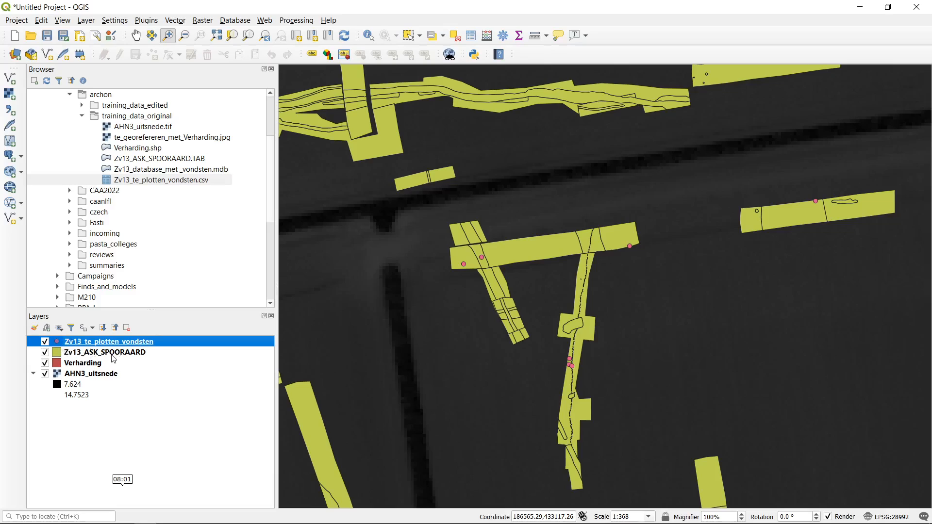
click(70, 367)
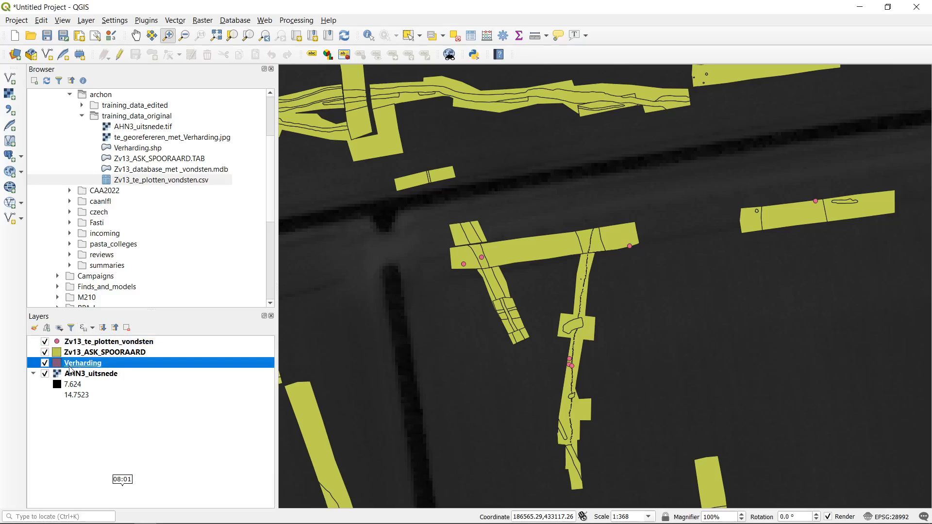
click(75, 354)
click(88, 343)
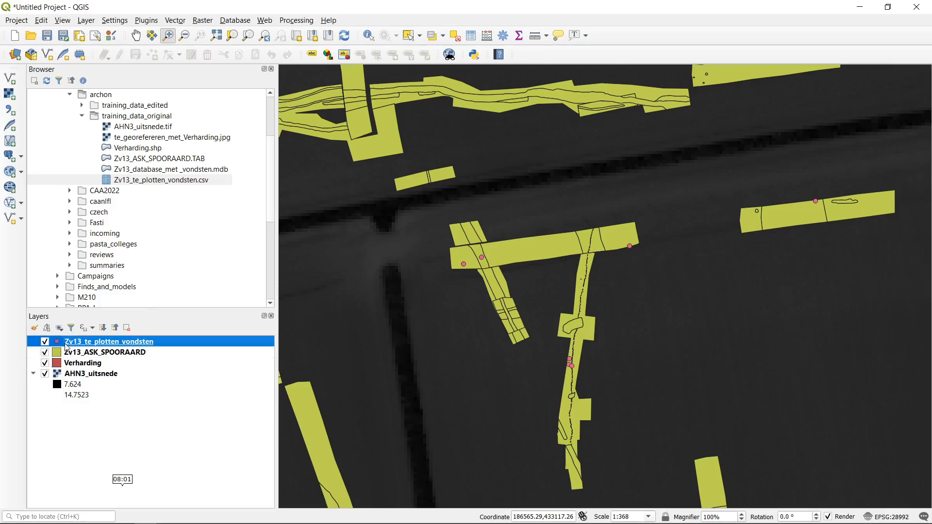
mouse_move(75, 348)
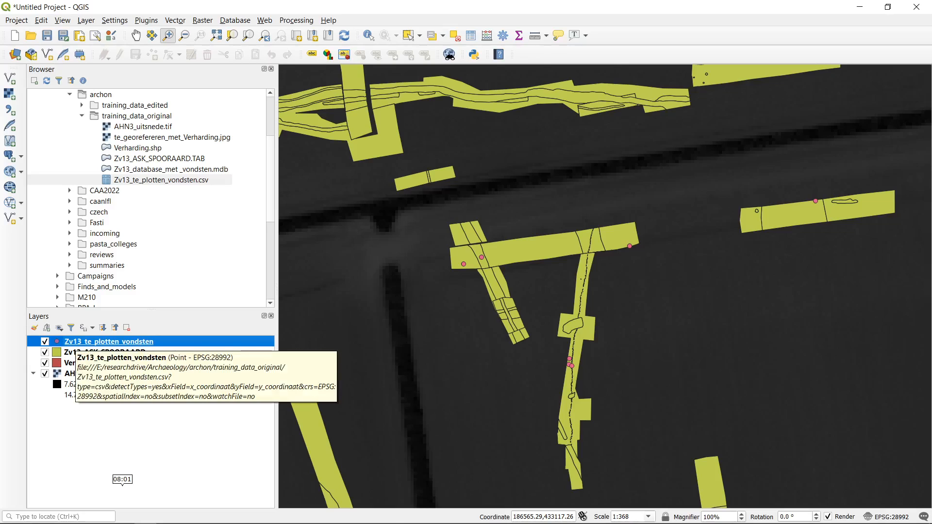
click(144, 360)
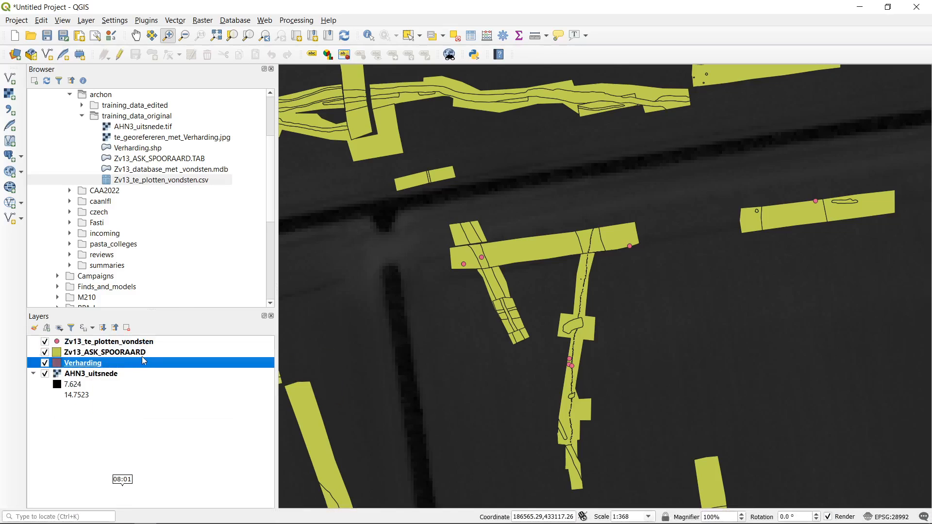
click(147, 353)
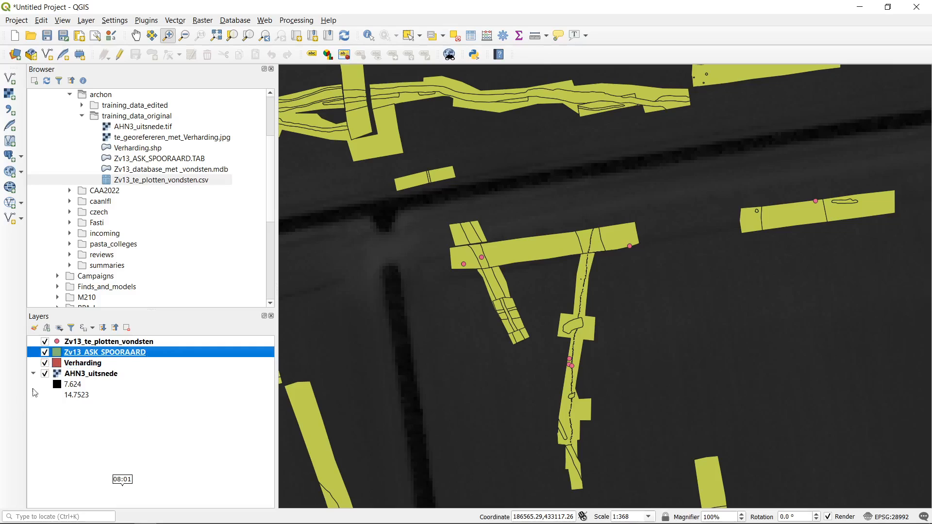
mouse_move(57, 368)
mouse_move(90, 346)
click(119, 347)
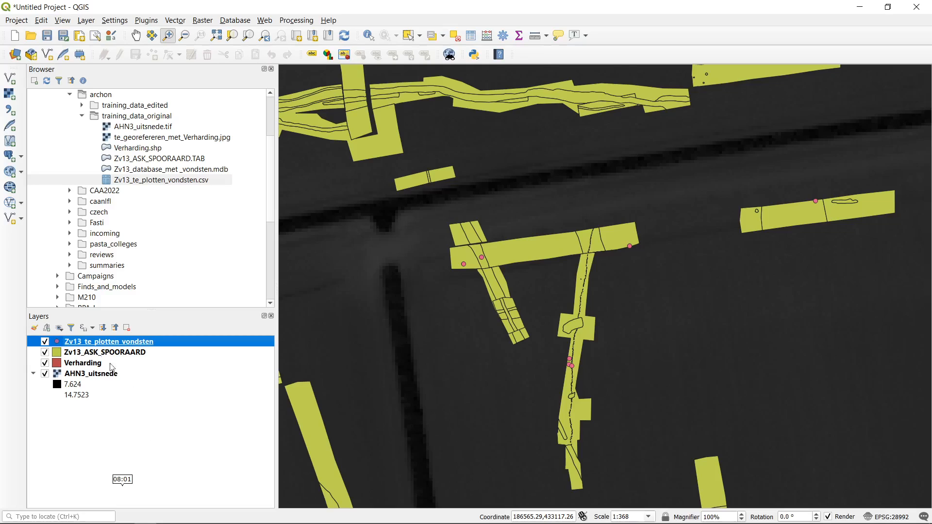
mouse_move(62, 345)
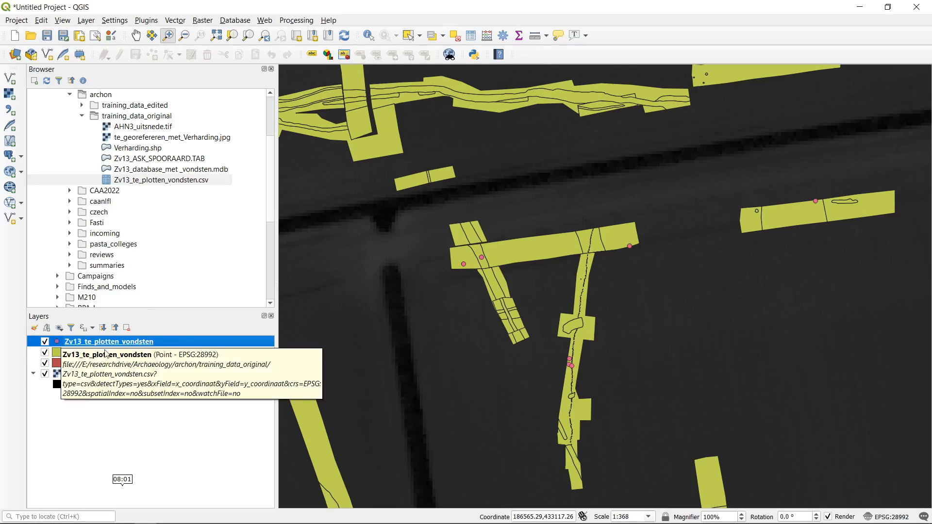
click(119, 454)
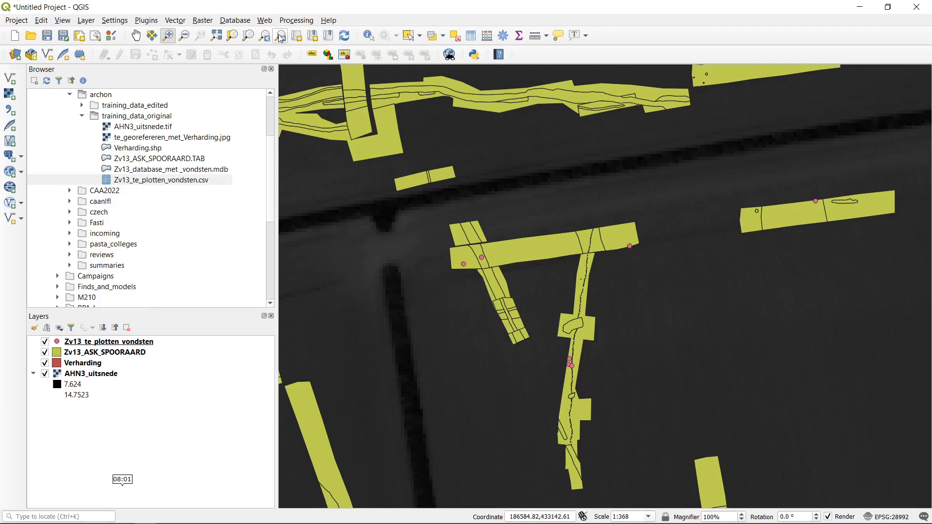
Step: Compare the find points and trenches at closer and wider map extents, stepping through the zoom history, and return to the wider view
click(280, 37)
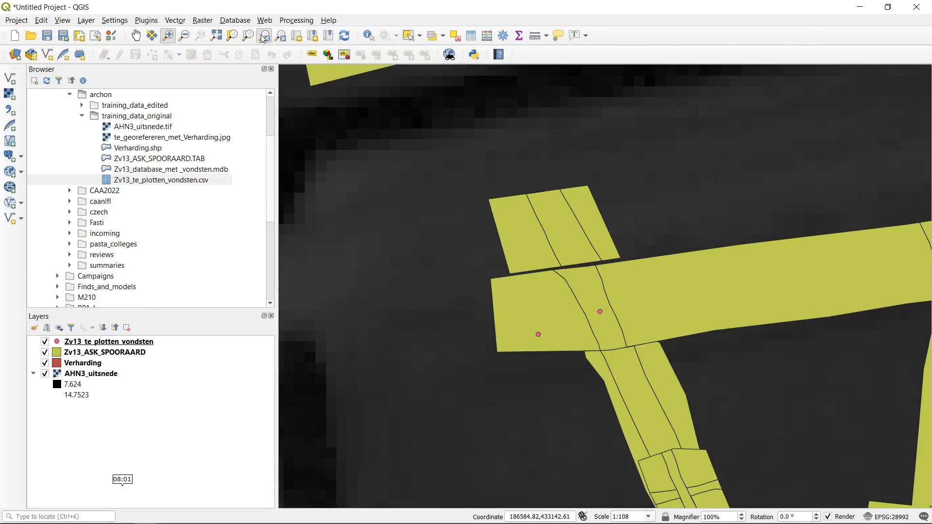
click(265, 36)
click(168, 37)
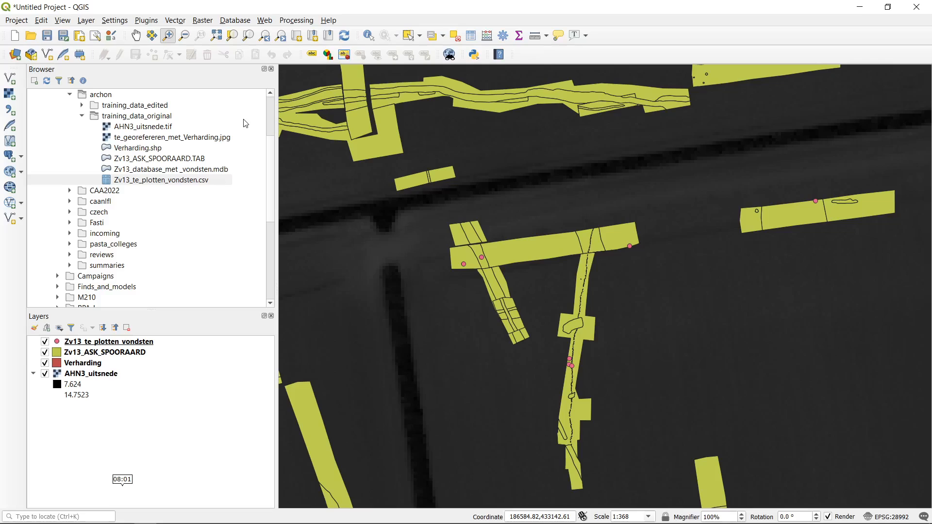
click(184, 36)
drag(425, 213, 613, 338)
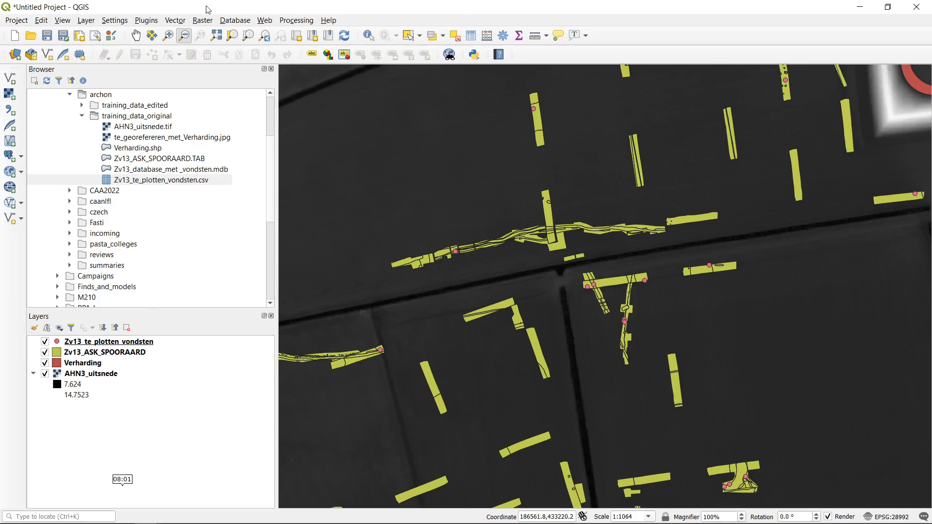
click(168, 36)
drag(508, 171, 608, 325)
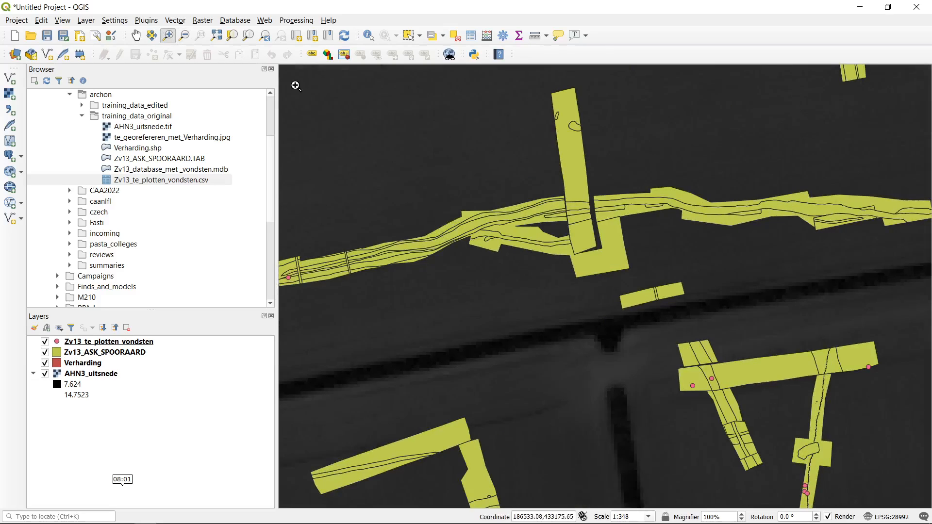
click(265, 35)
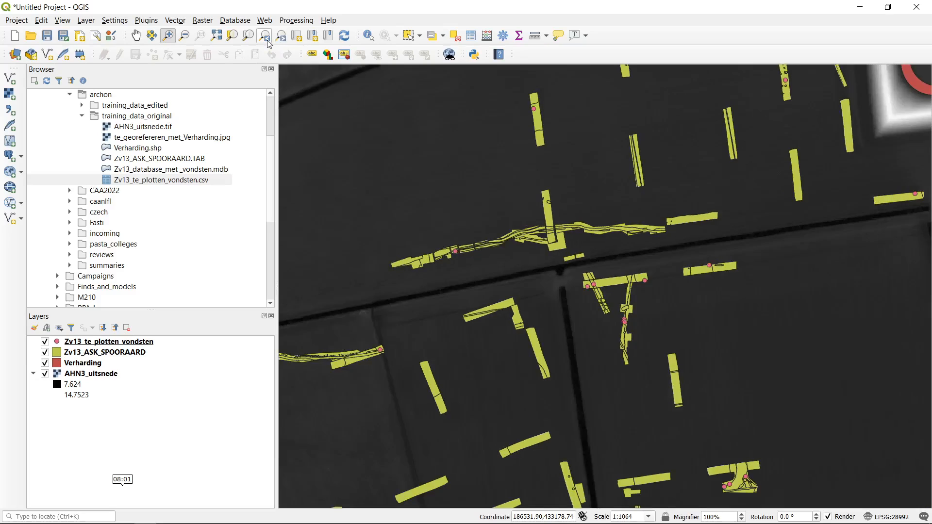
Step: Return to the wider map extent and examine how the find points and trenches are spread across the surrounding fields
click(265, 35)
click(265, 35)
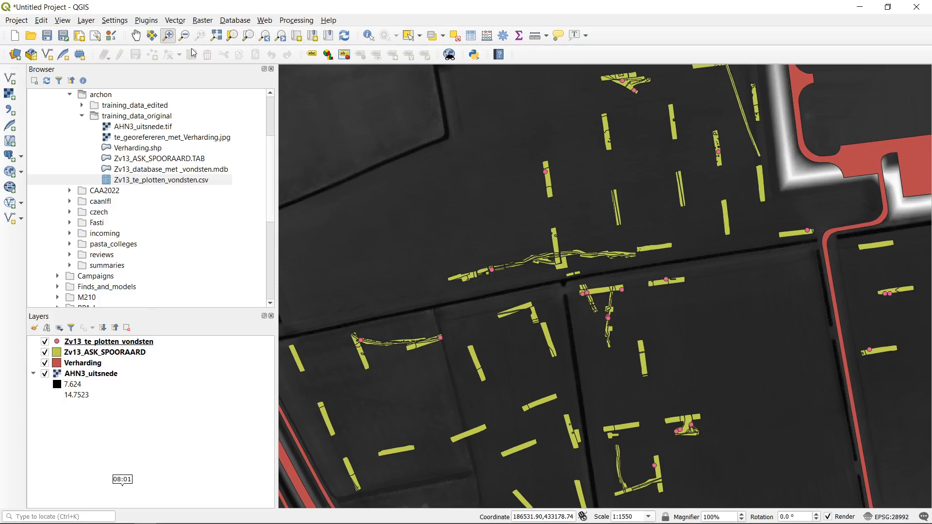
click(136, 35)
drag(602, 294, 622, 252)
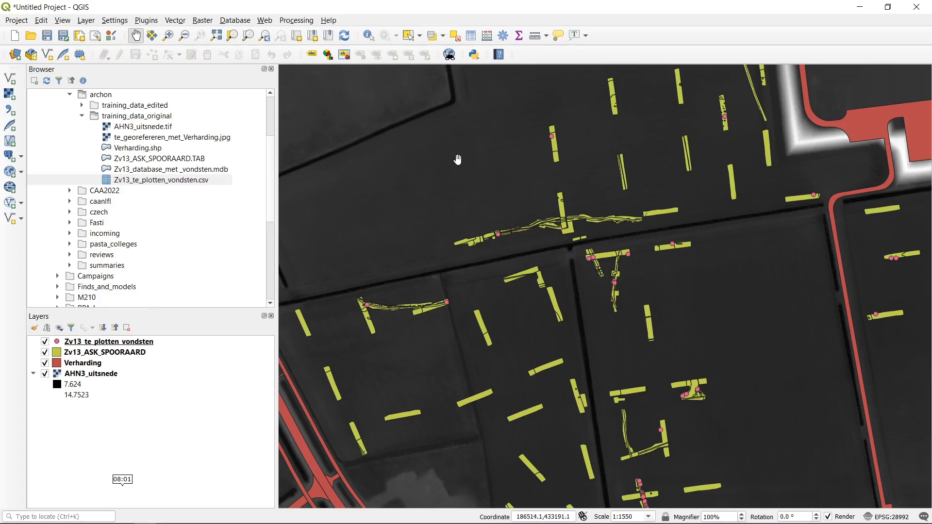
drag(518, 221, 505, 185)
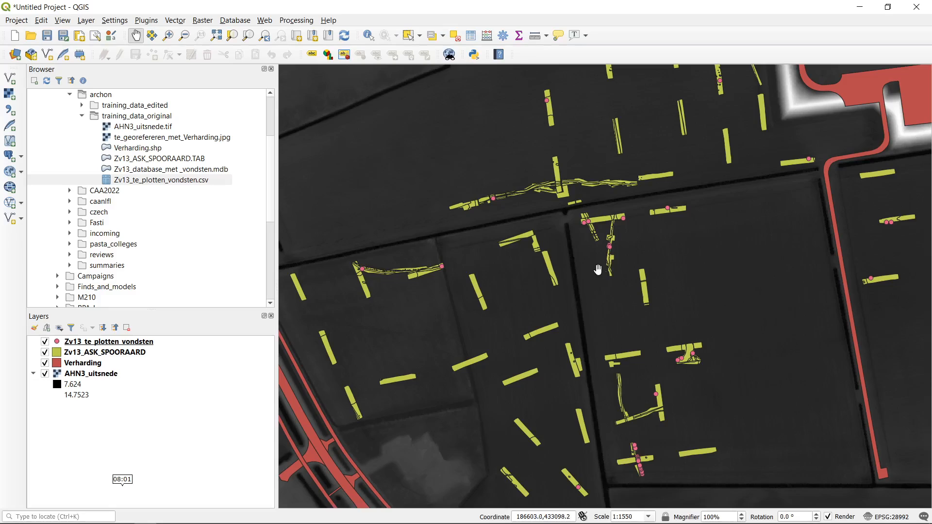
drag(587, 267, 587, 253)
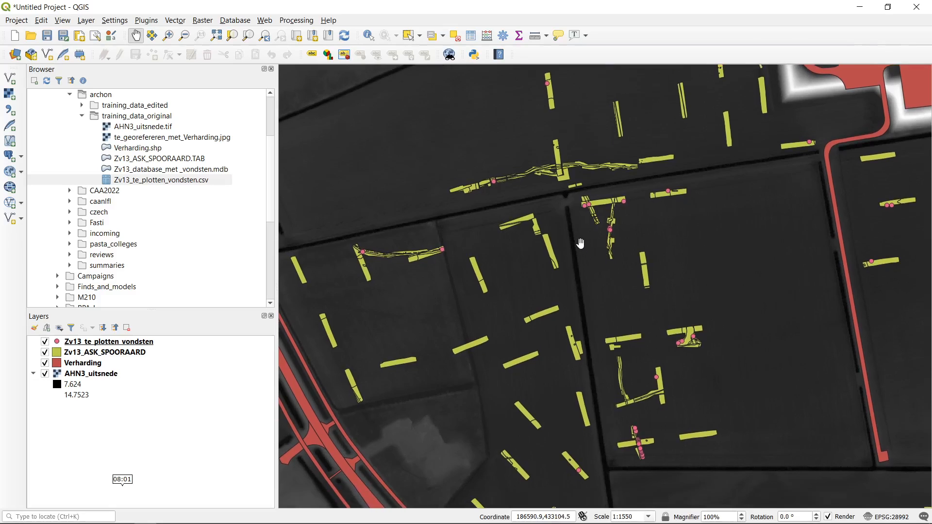
drag(564, 230, 522, 209)
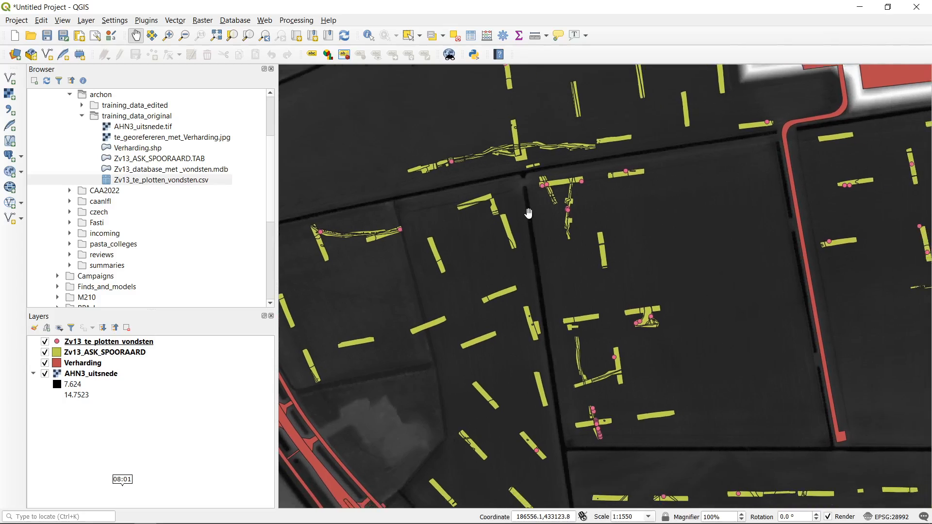
click(167, 36)
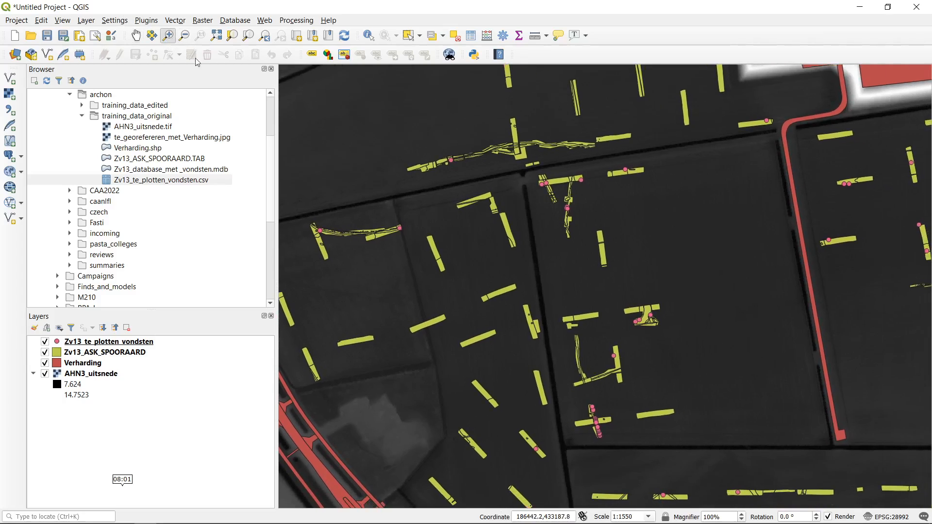
click(540, 236)
scroll(543, 233, down, 1)
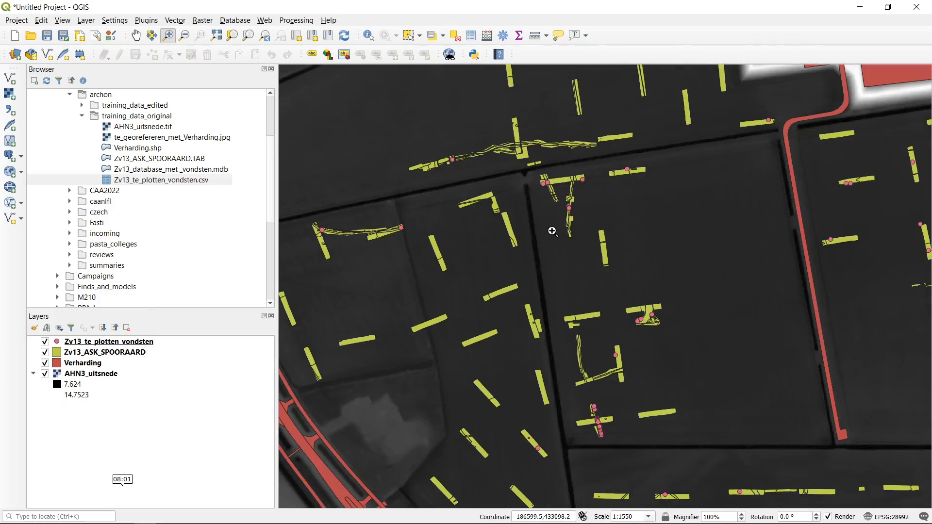
drag(547, 243, 572, 248)
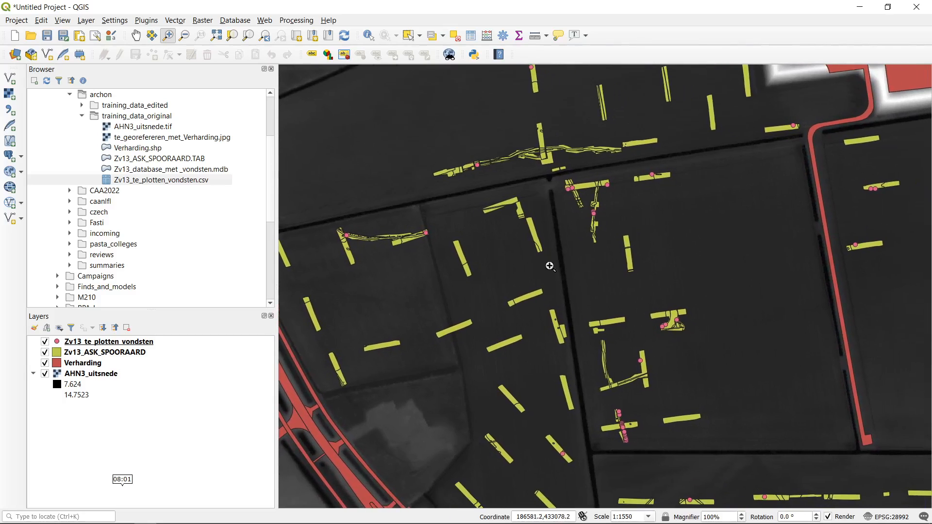
click(139, 39)
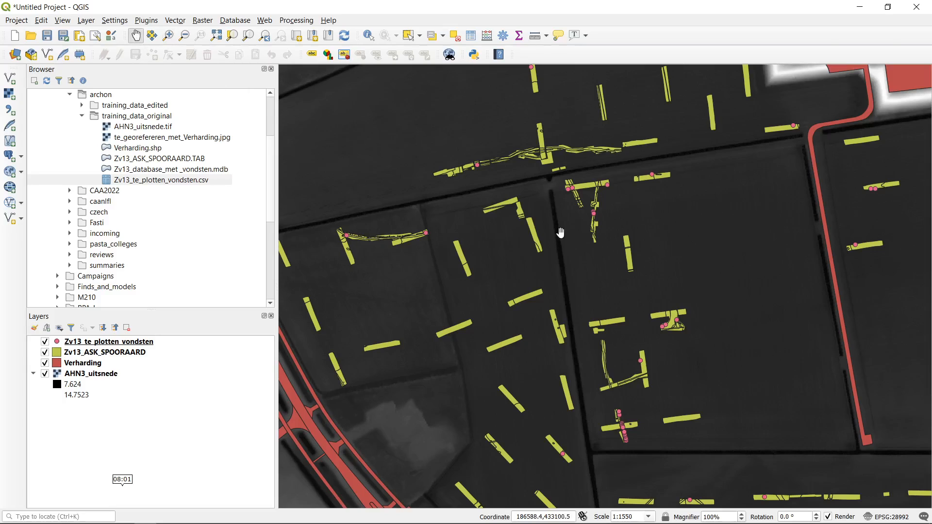
drag(559, 229, 579, 251)
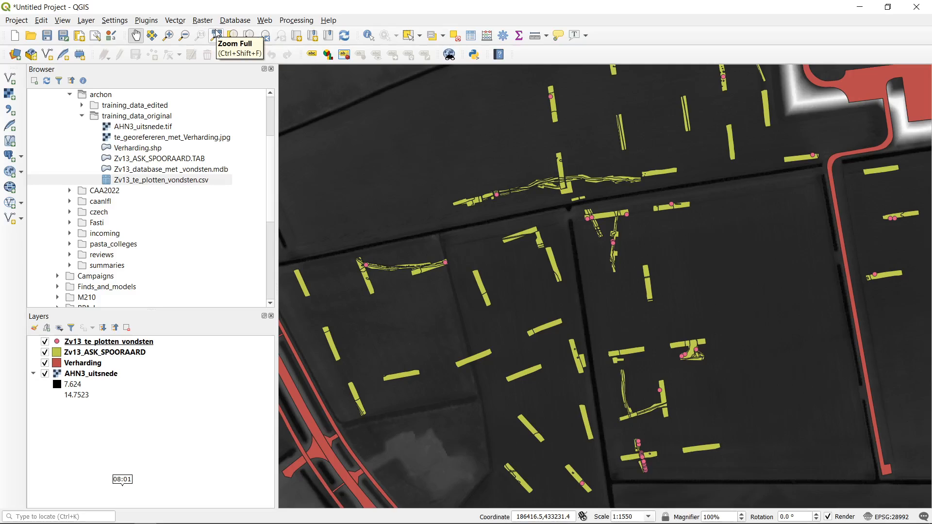
Step: View the full extent of all layers, focus on the trench area of the elevation raster and go through the four layers in stacking order
click(216, 34)
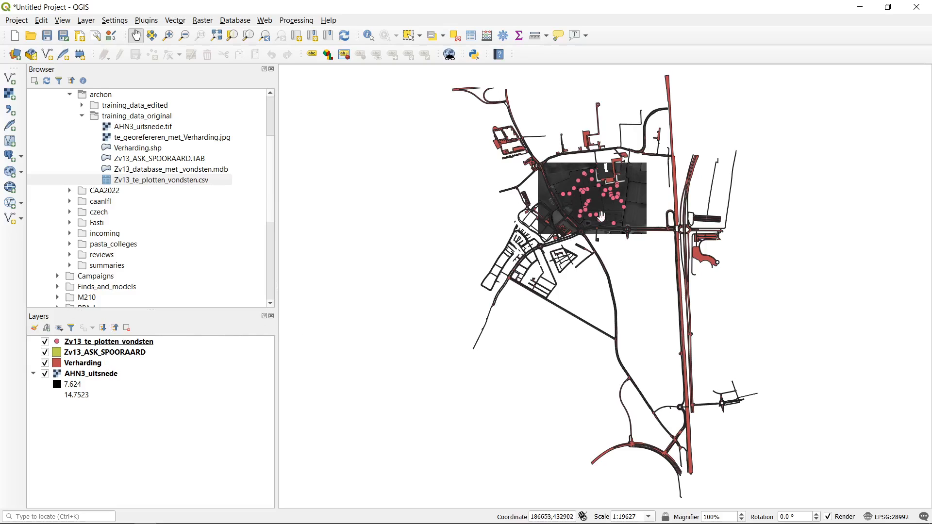
click(168, 35)
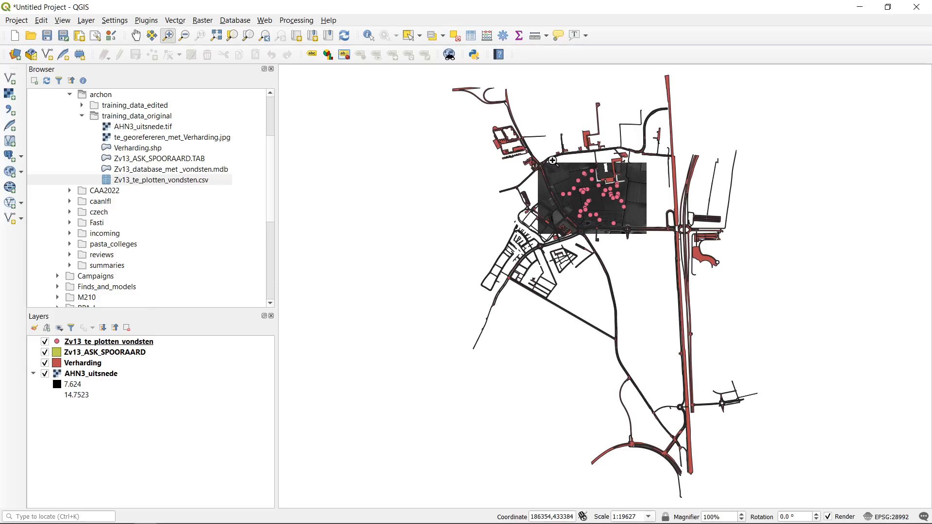
drag(550, 158, 635, 227)
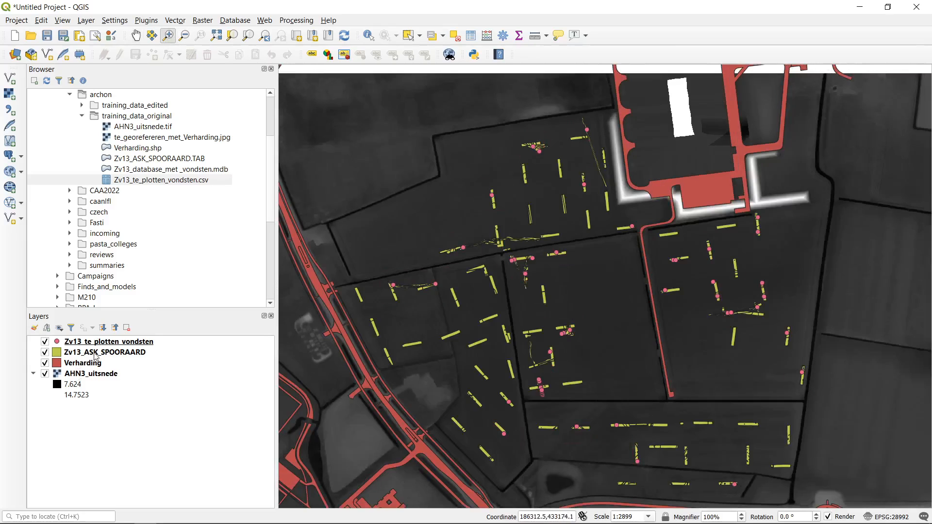
click(103, 343)
click(102, 355)
click(97, 363)
click(95, 373)
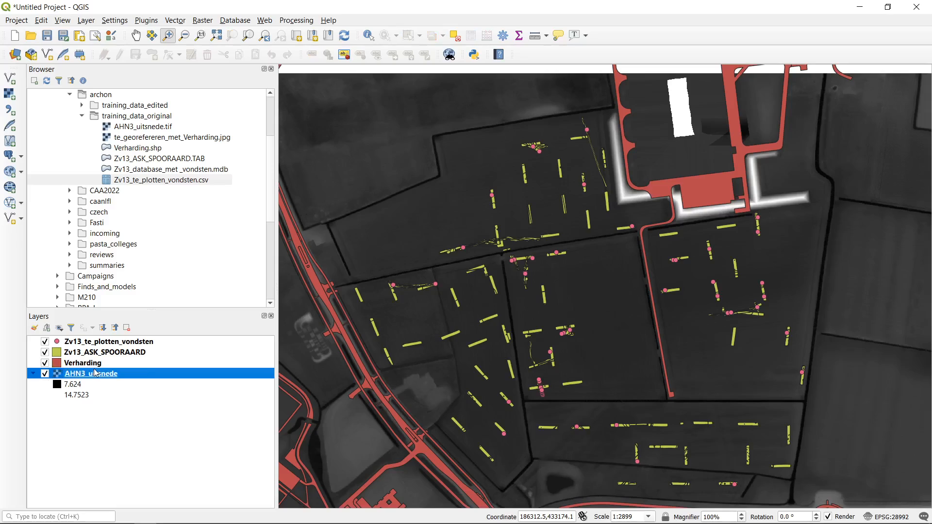
click(123, 489)
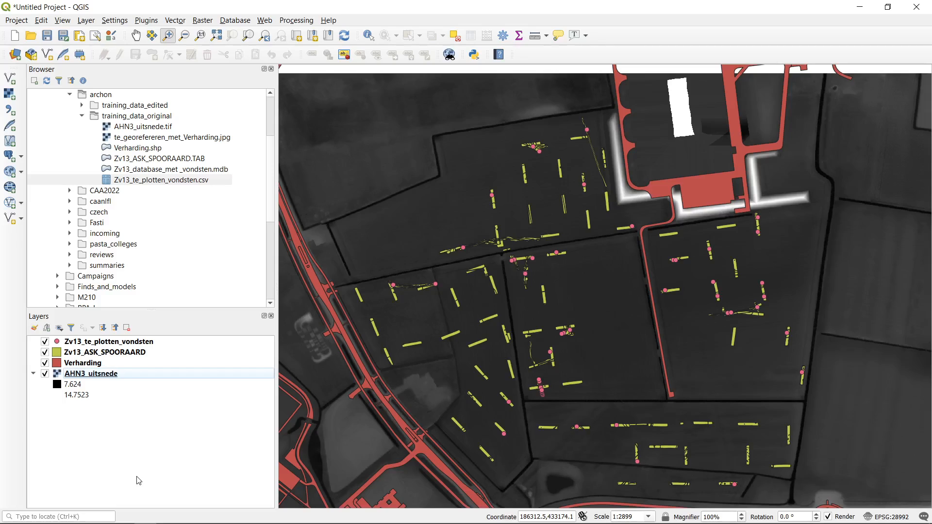
Step: Move the Zv13_ASK_SPOORAARD layer below AHN3_uitsnede in the layer order and compare the two layers' positions
click(131, 352)
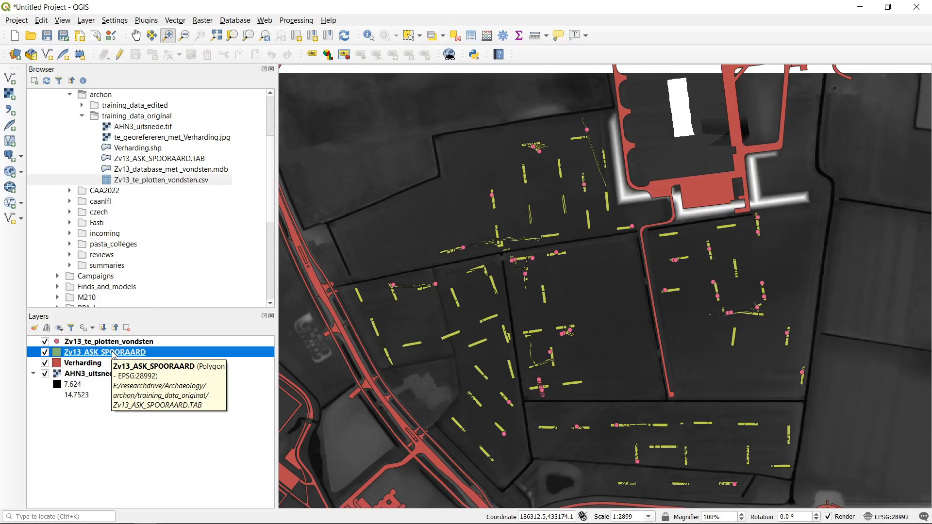
drag(113, 354, 121, 439)
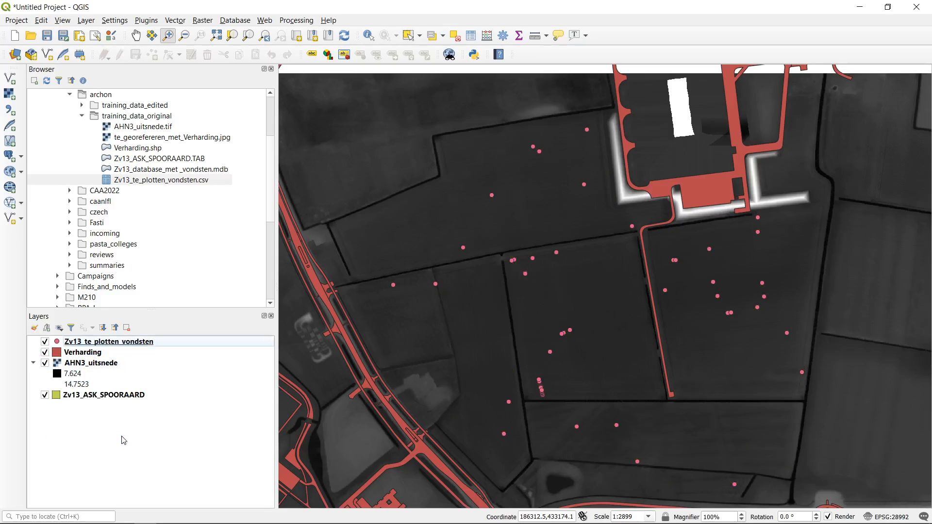
click(106, 364)
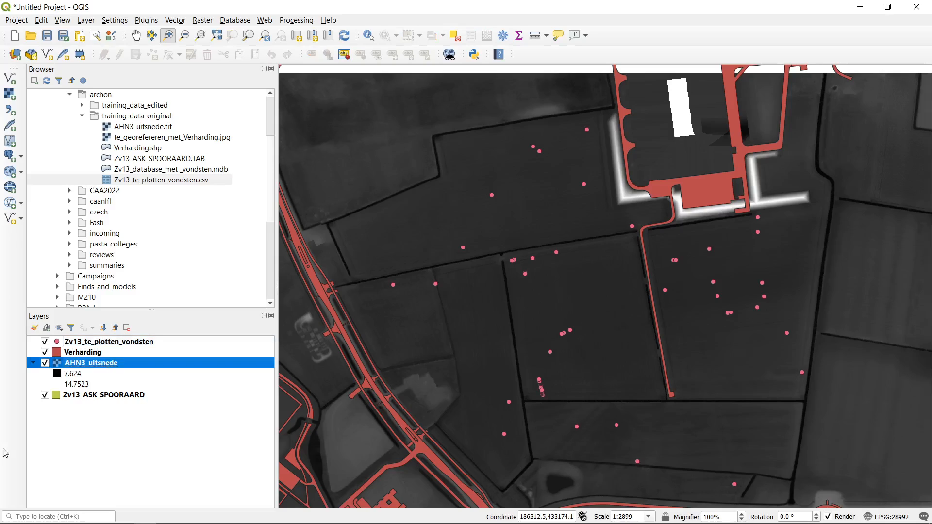
click(95, 396)
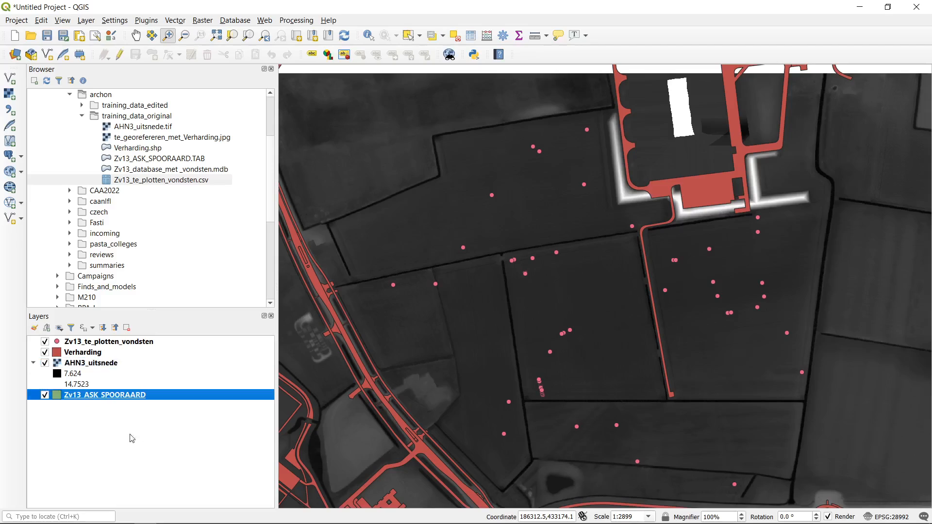
Step: Toggle the visibility of AHN3_uitsnede off and on, and move it to the bottom of the layer order, beneath Zv13_ASK_SPOORAARD
click(46, 364)
click(47, 364)
click(103, 364)
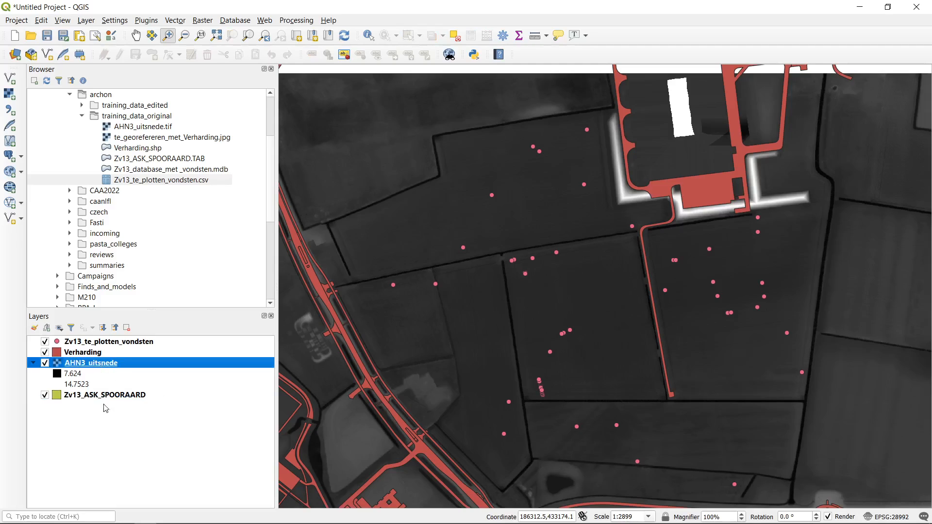
drag(129, 369, 123, 419)
click(95, 346)
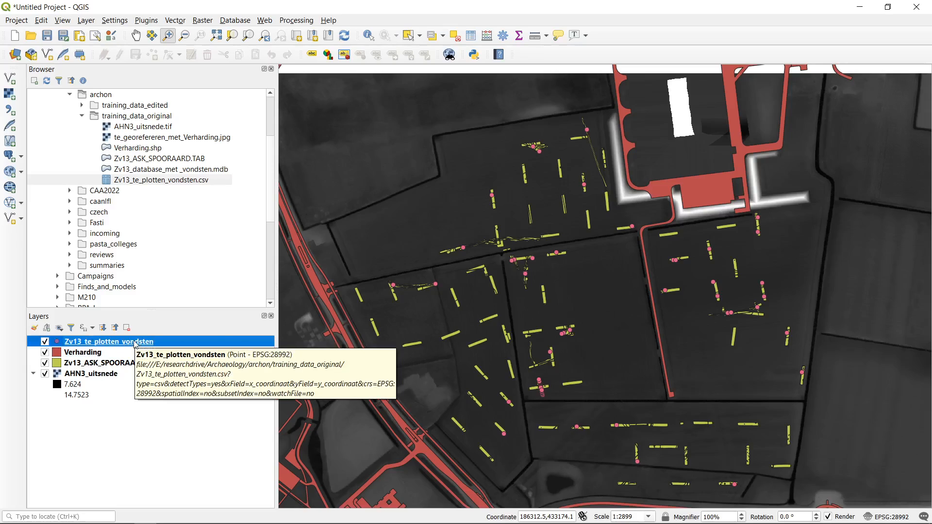
click(118, 489)
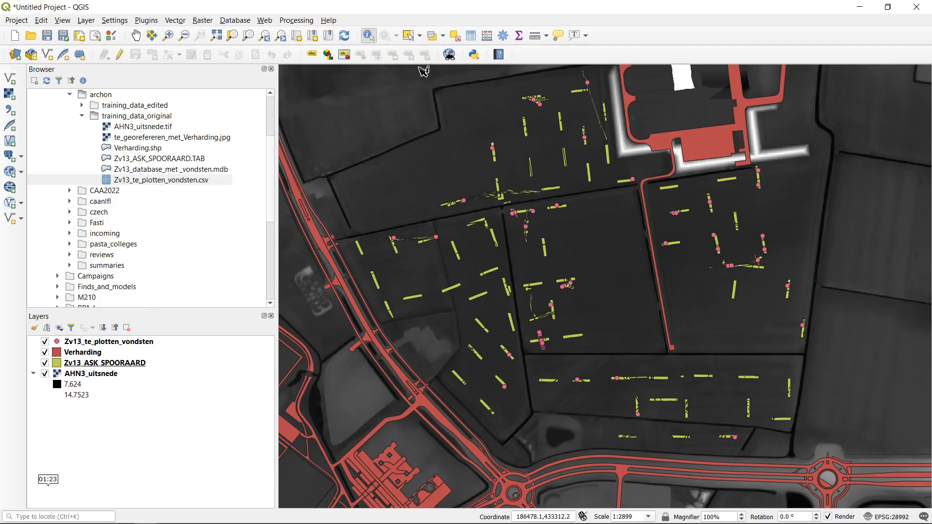
Step: Identify the small rounded feature of the Zv13_ASK_SPOORAARD layer in the T-shaped trench east of the central field boundary
click(370, 35)
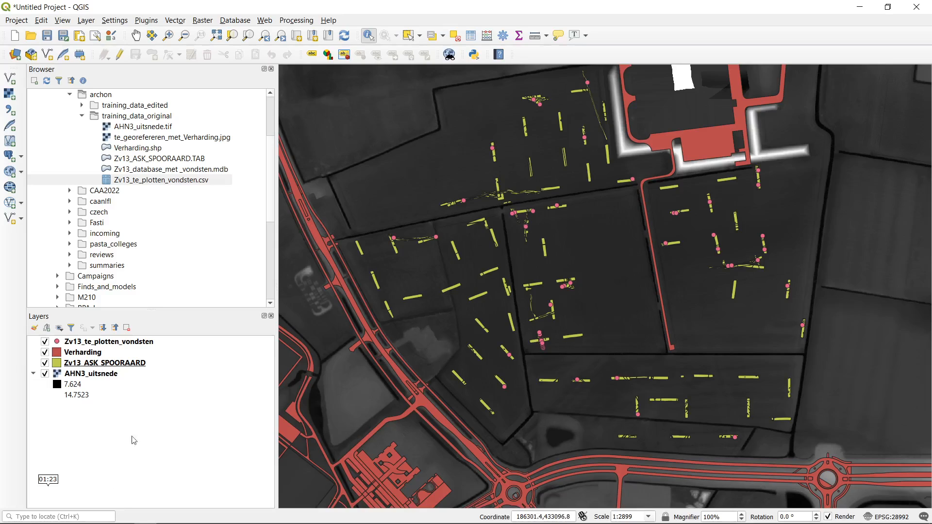
click(165, 363)
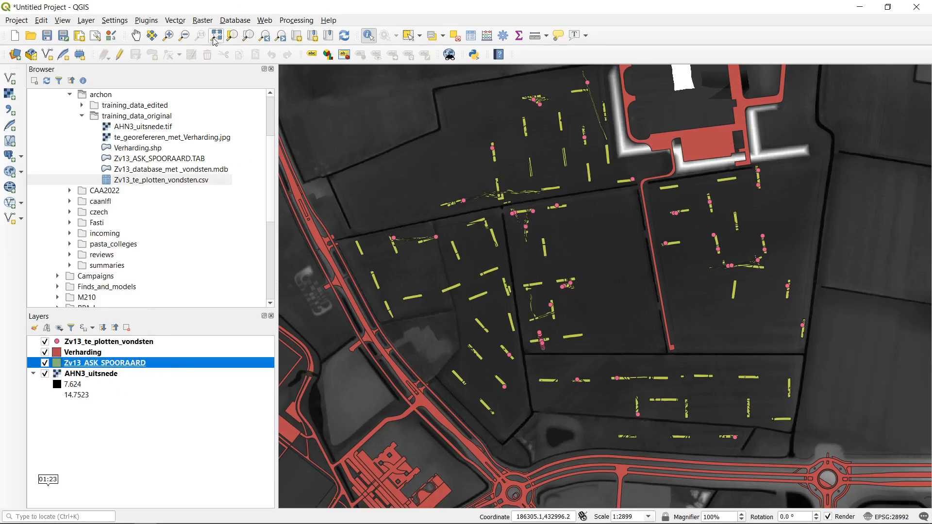
click(168, 35)
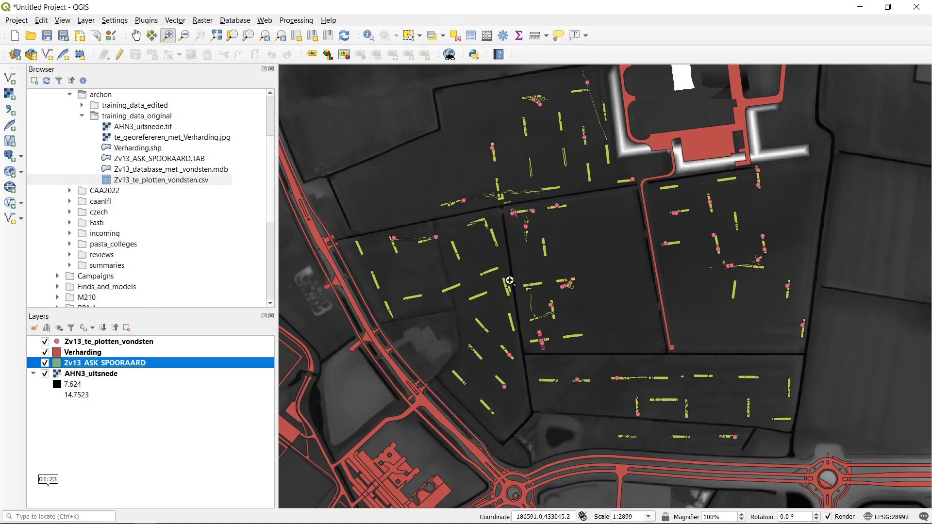
drag(536, 271, 582, 293)
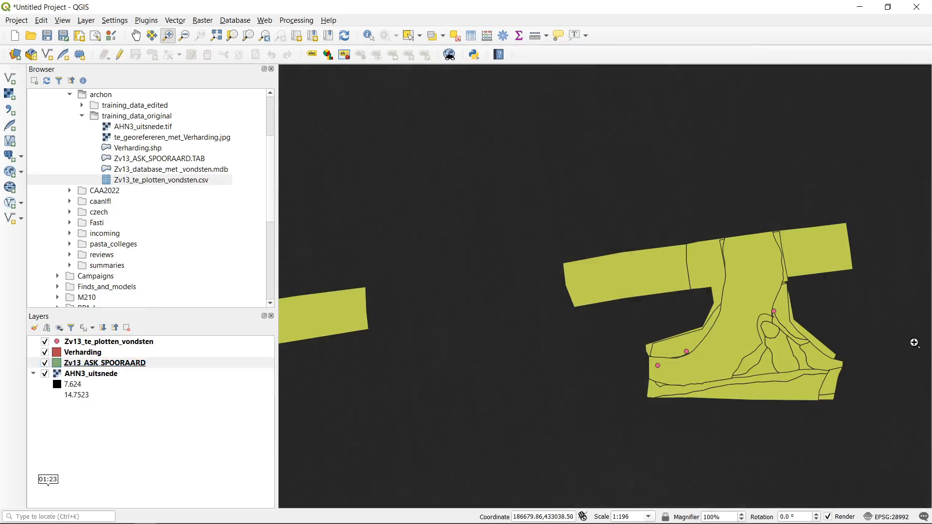
drag(525, 195, 313, 104)
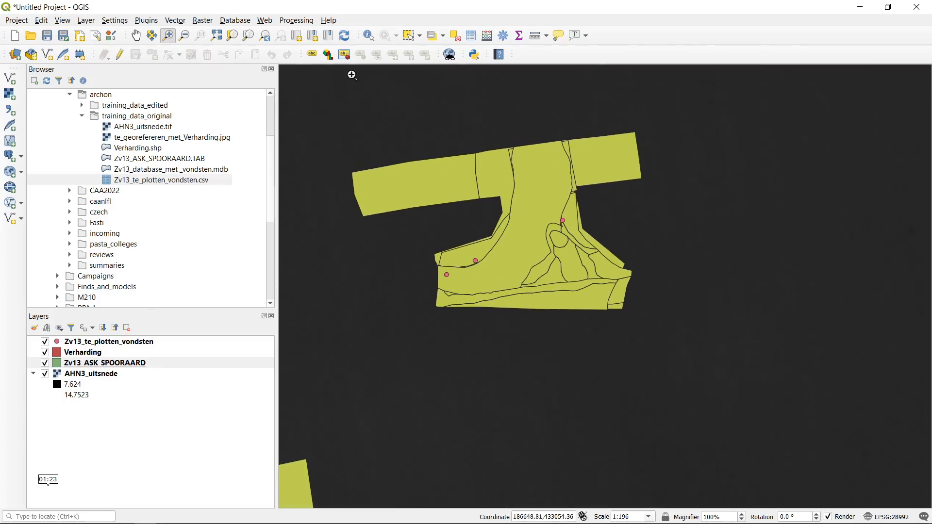
click(369, 36)
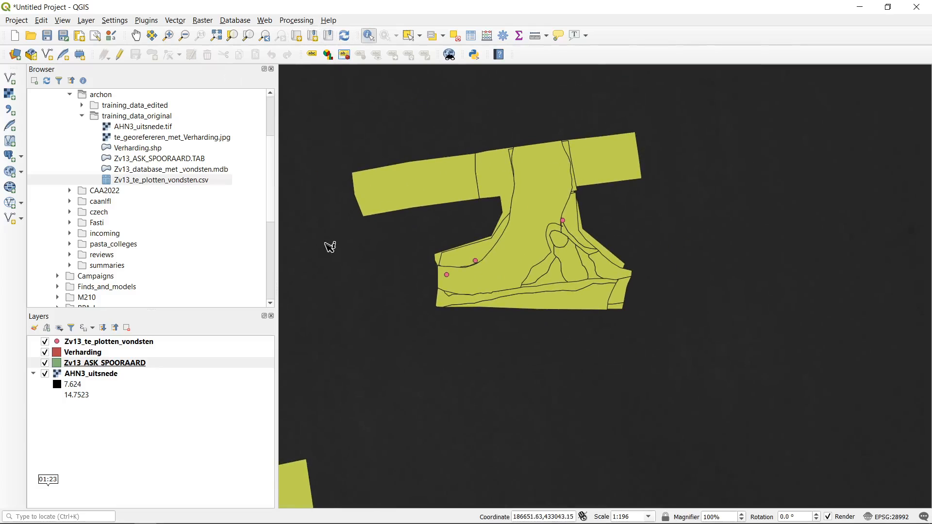
click(119, 364)
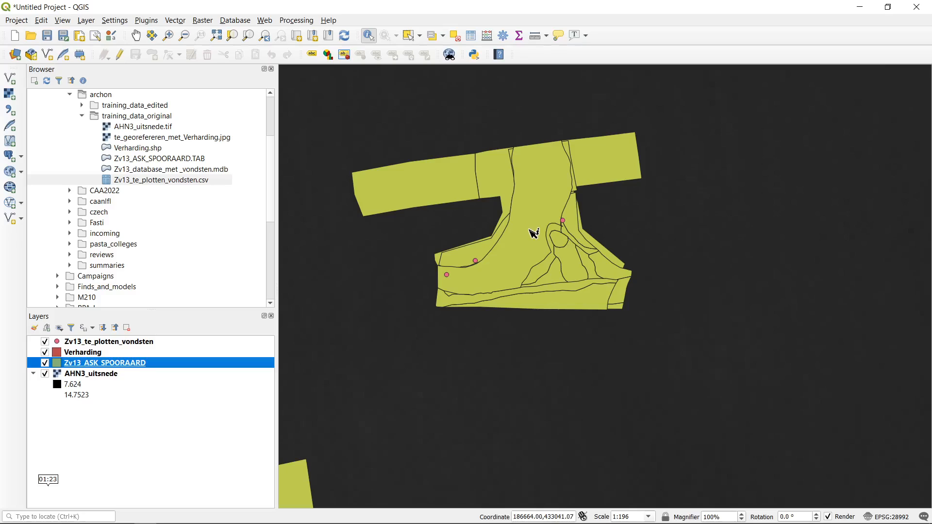
click(565, 243)
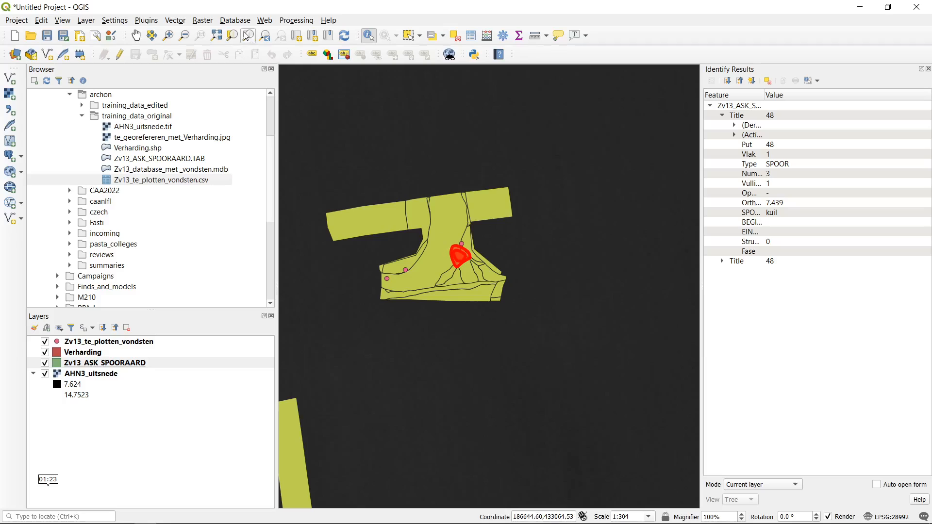
Step: Identify the rounded feature again up close, read both overlapping records with full attribute names, and identify the adjoining features beside the find point
click(168, 35)
drag(429, 223, 515, 291)
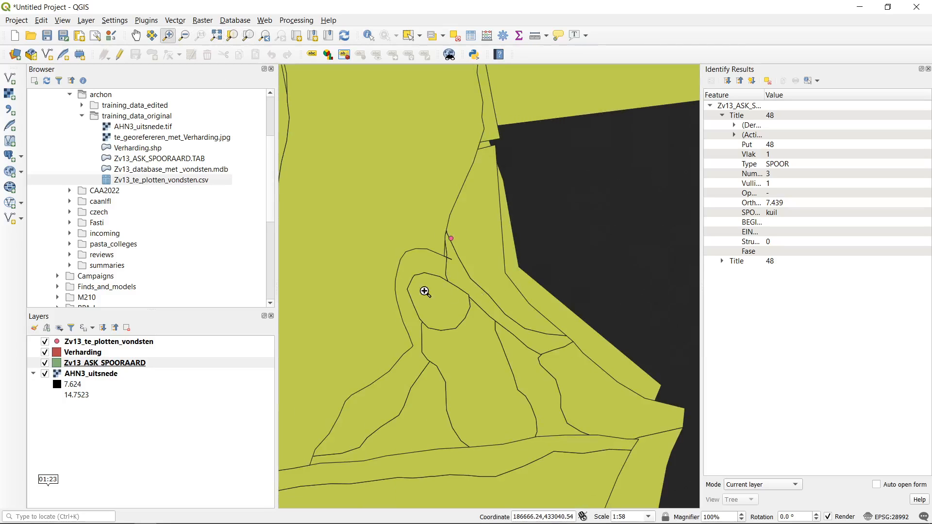
click(369, 35)
click(460, 300)
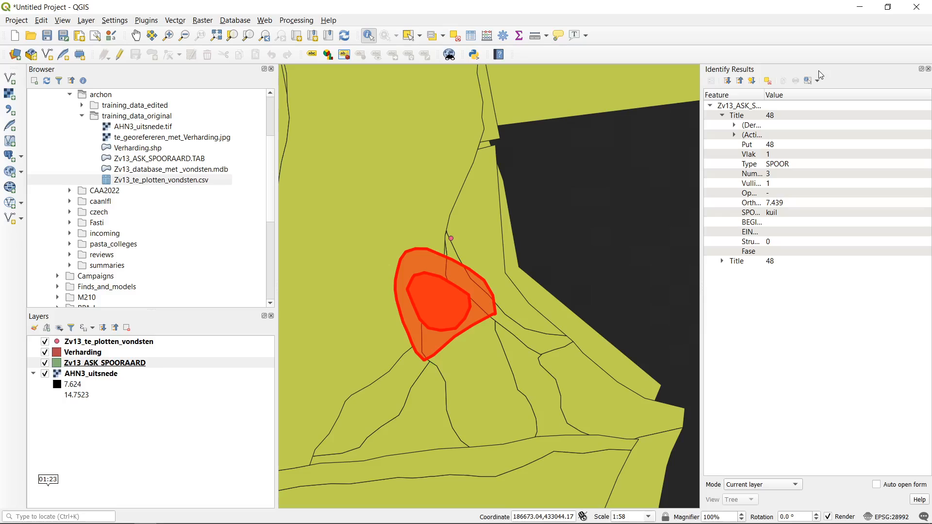
click(721, 261)
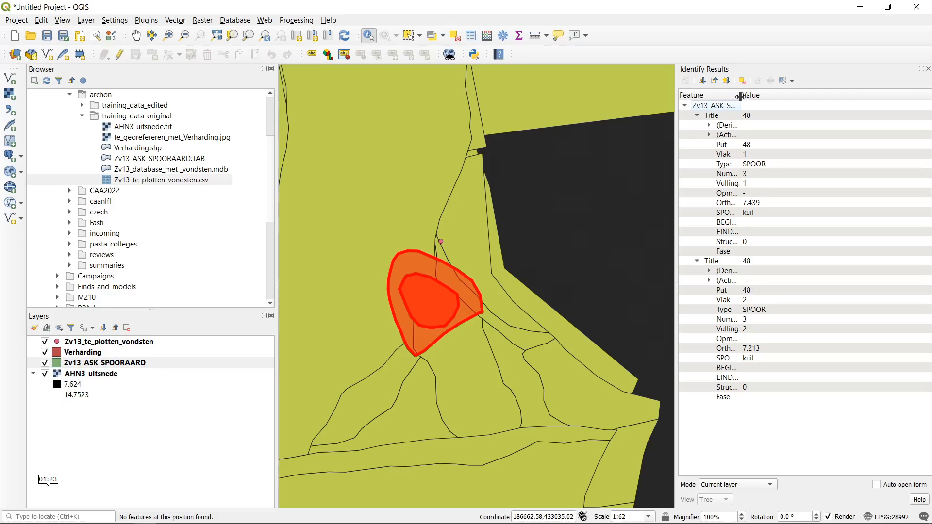
drag(740, 97, 790, 97)
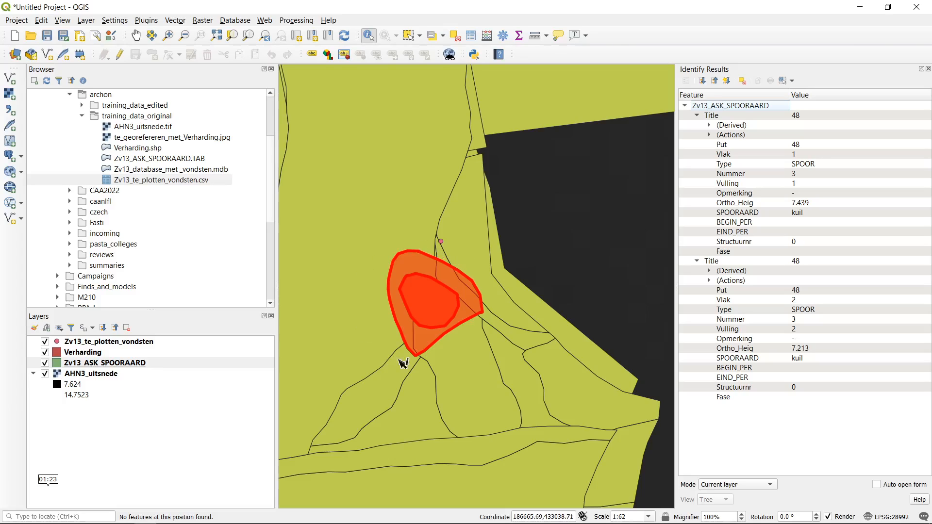
click(470, 243)
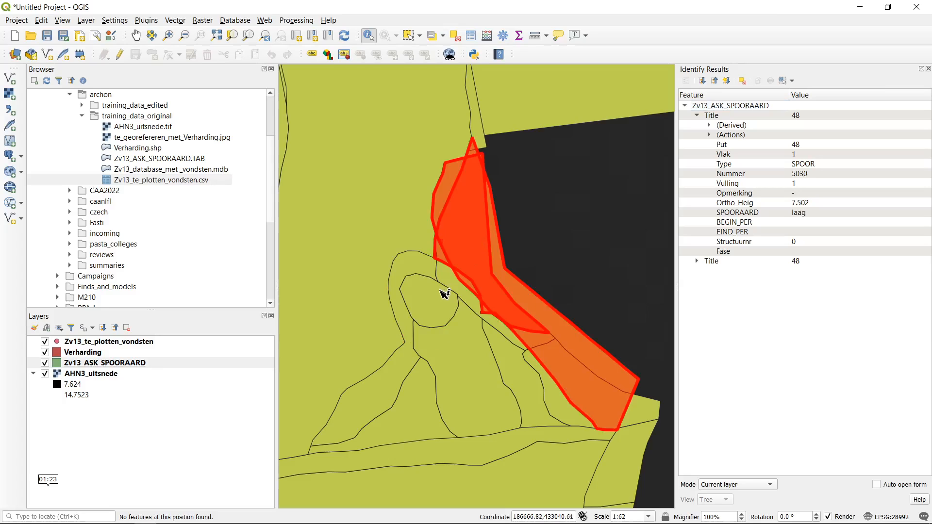
Step: Identify the Zv13_ASK_SPOORAARD features around the find point, then query the dark area east of them
click(437, 300)
click(521, 347)
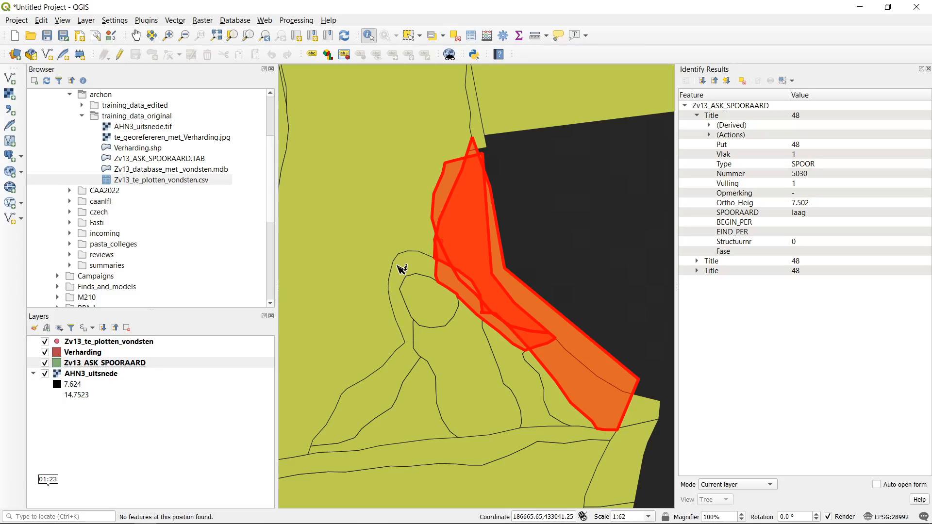
click(566, 238)
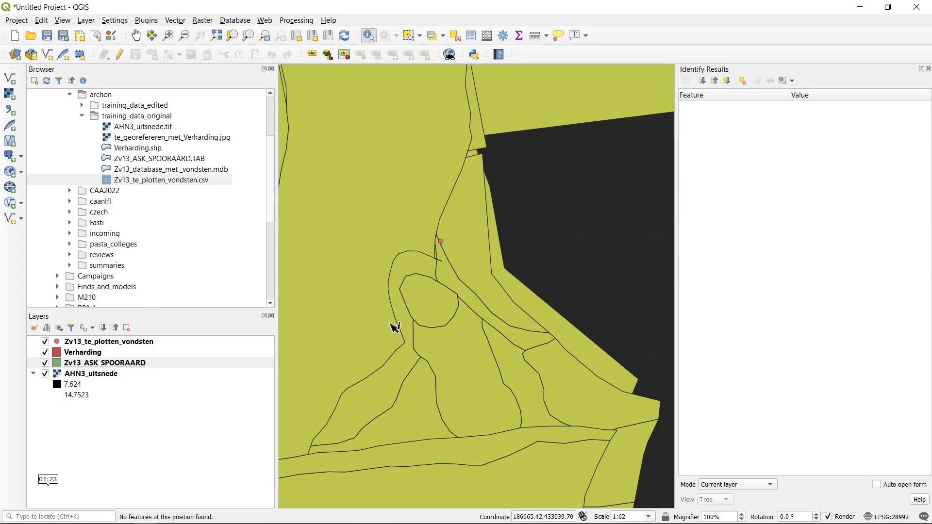
Step: Identify the rounded pit southwest of the find point and compare the Vulling and Vlak attributes of its two overlapping records
click(437, 307)
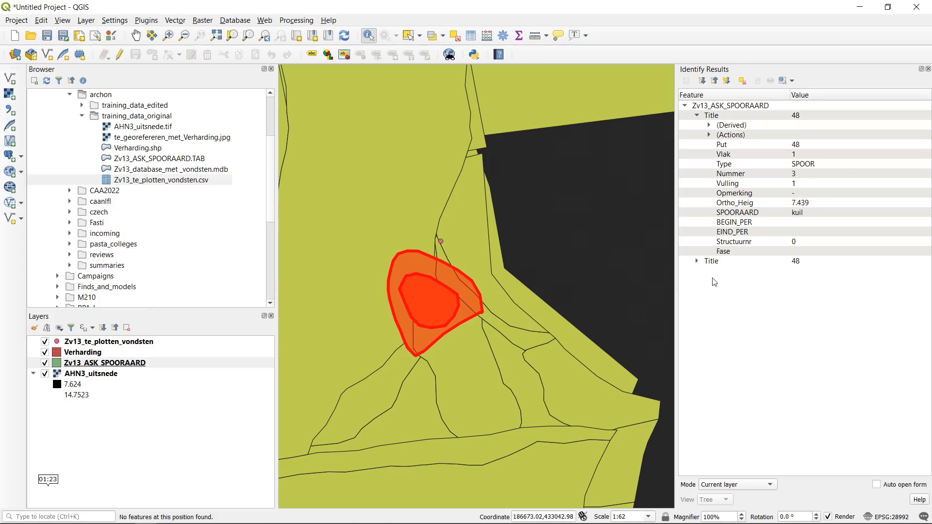
click(698, 262)
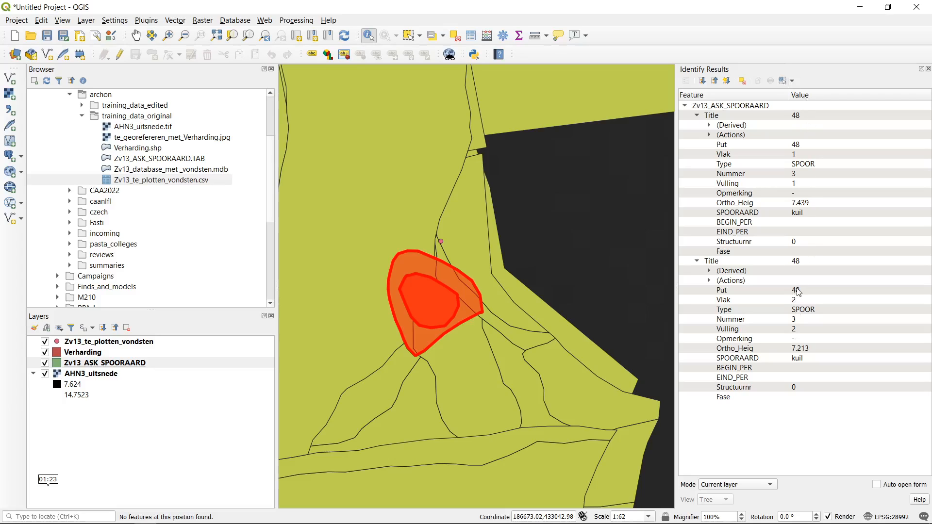
click(773, 329)
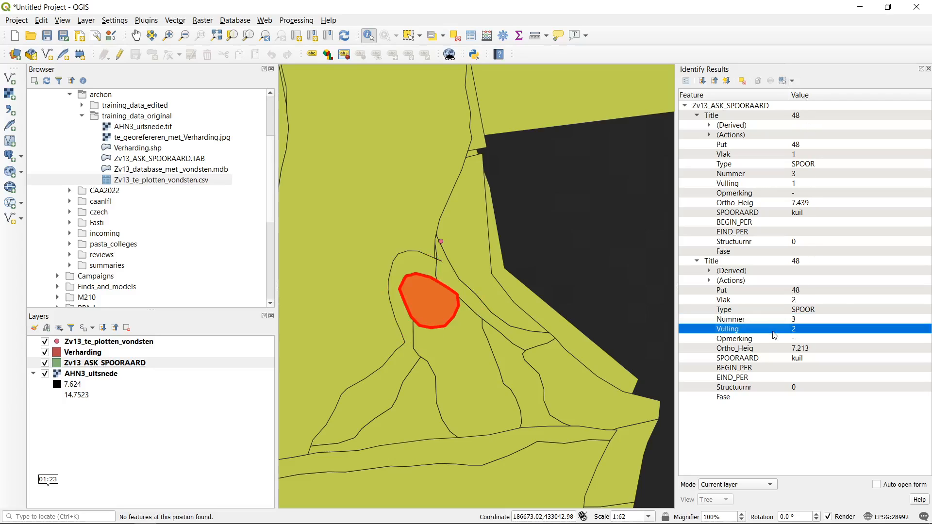
click(773, 184)
click(765, 300)
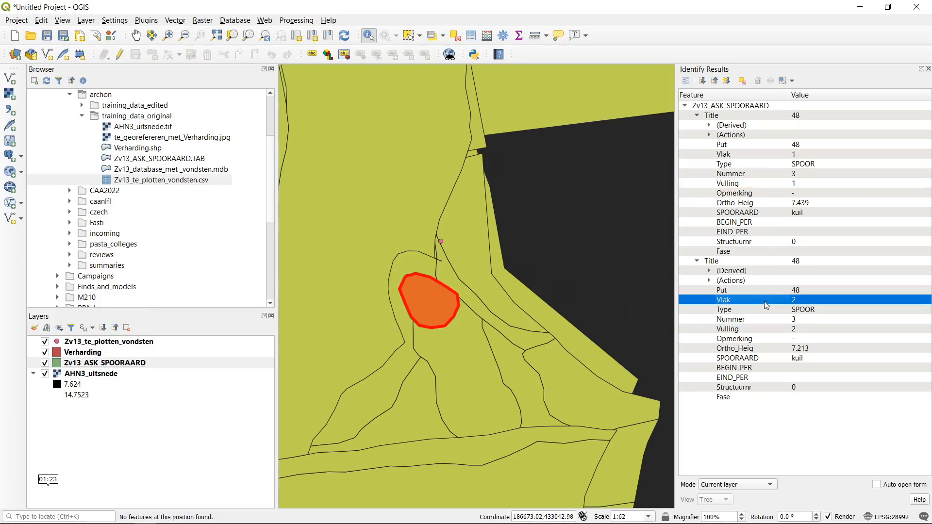
click(762, 151)
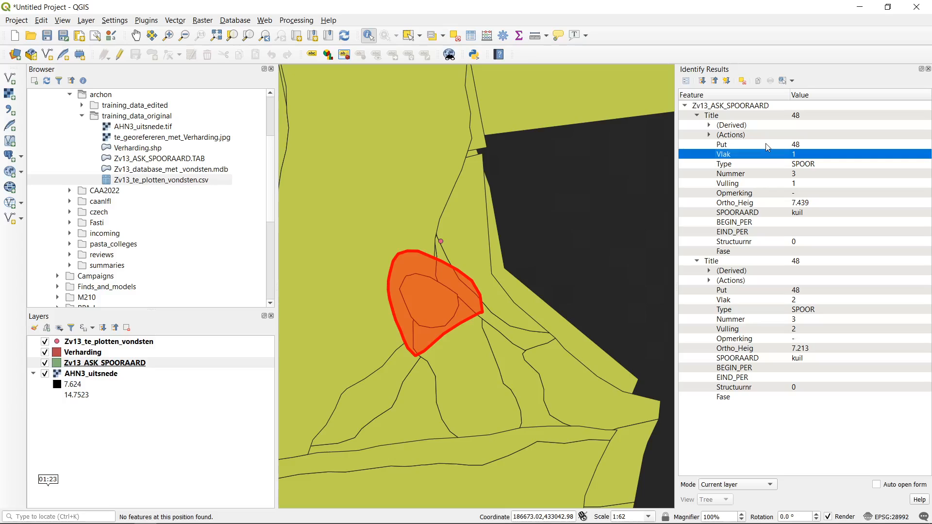
Step: Make AHN3_uitsnede the active layer and identify a raster cell in the open area northeast of the trench
click(72, 374)
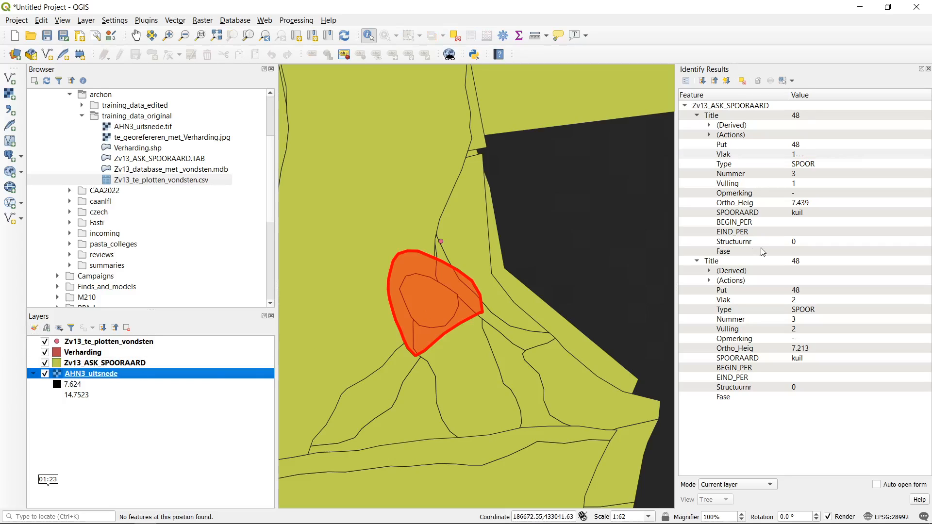
drag(593, 220, 402, 243)
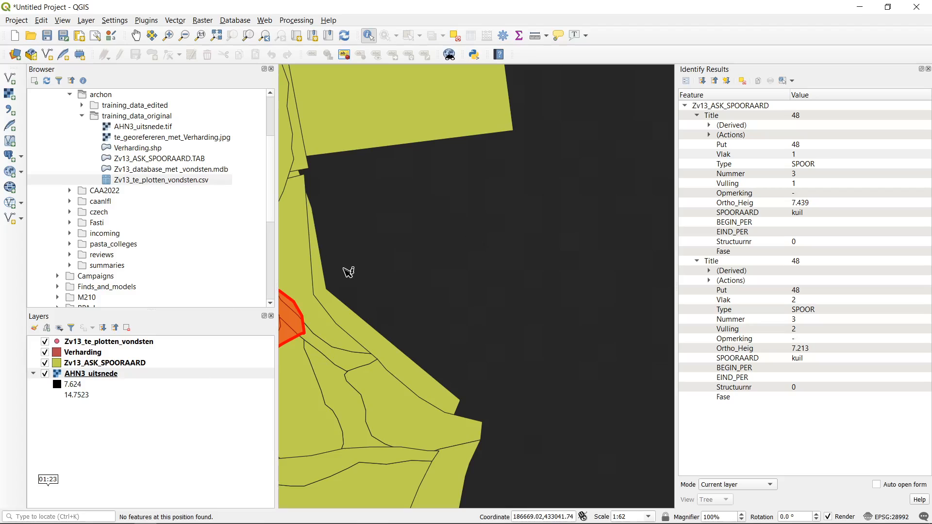
click(78, 375)
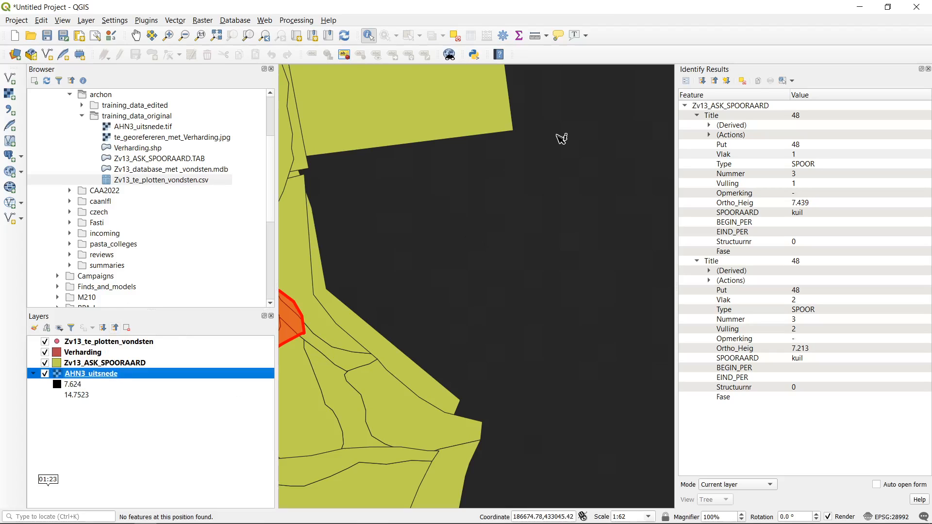
drag(557, 136, 366, 287)
drag(464, 165, 406, 202)
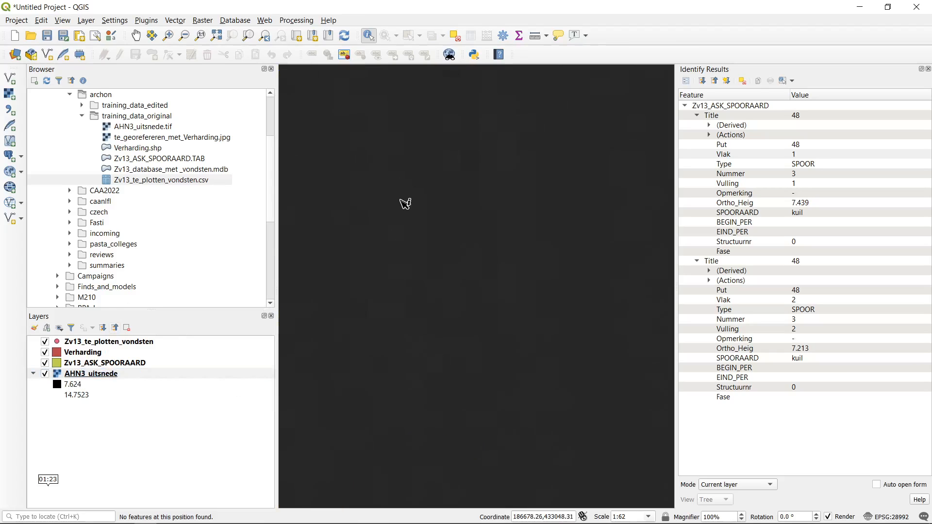
click(167, 38)
drag(403, 114, 576, 319)
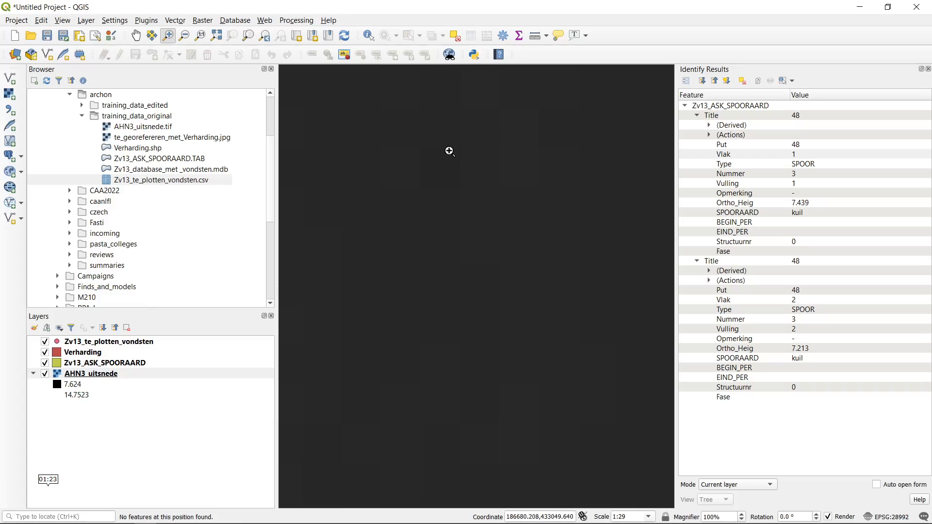
click(368, 36)
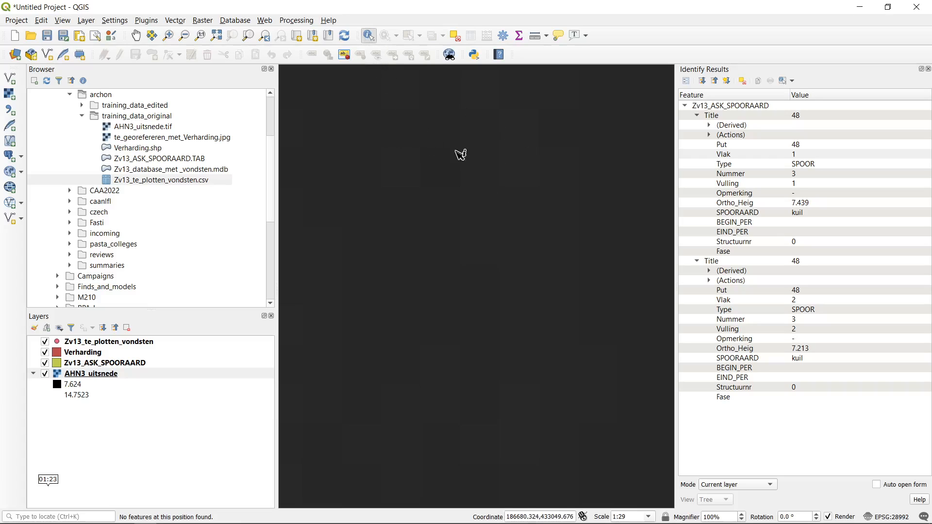
click(447, 168)
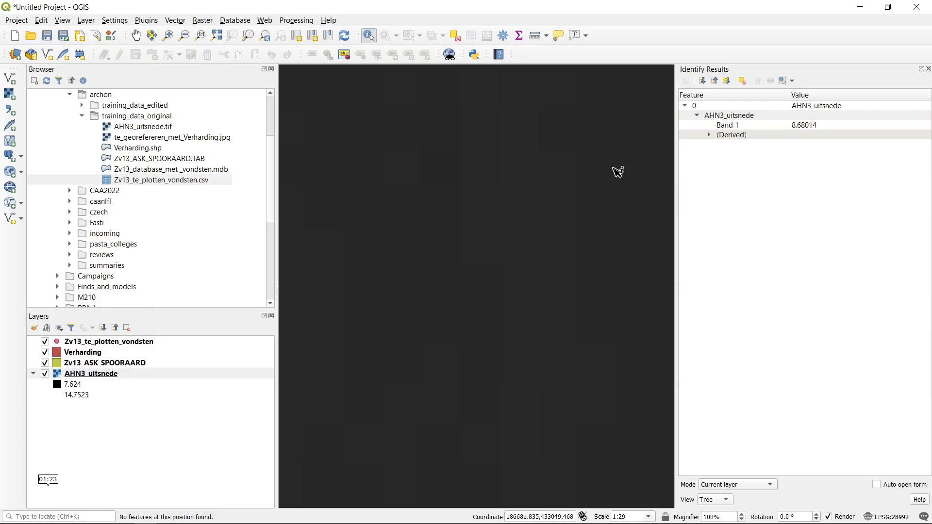
Step: Expand the raster cell's derived values, read Band 1, and widen the Feature column to show the full coordinate names
click(709, 135)
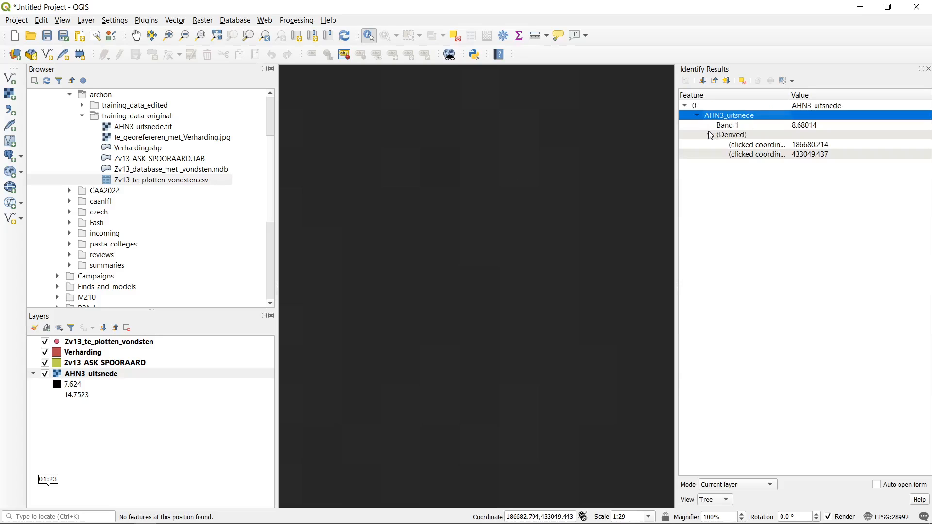
click(805, 127)
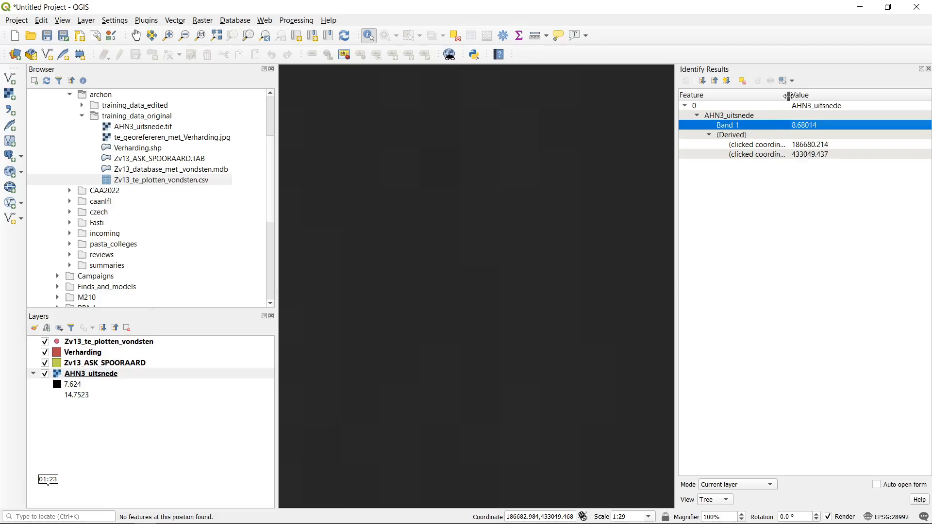
drag(789, 95, 813, 95)
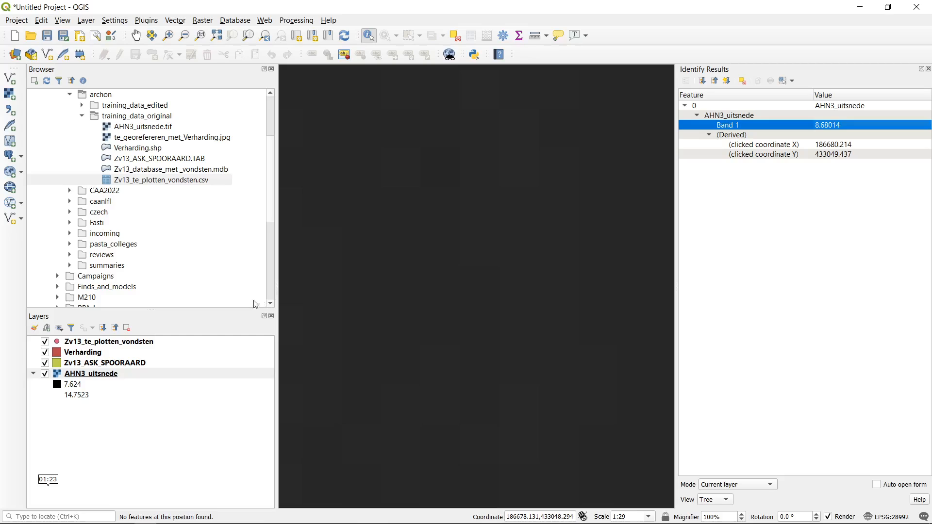
Step: Make Zv13_ASK_SPOORAARD active again, identify the rounded pit, and read its Put, Type and Nummer attributes
click(149, 364)
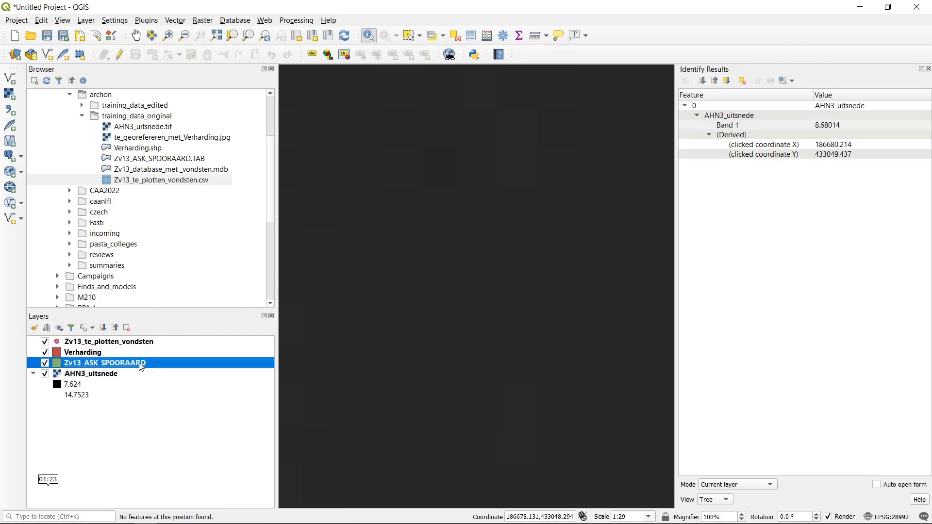
scroll(492, 301, down, 2)
scroll(485, 304, down, 1)
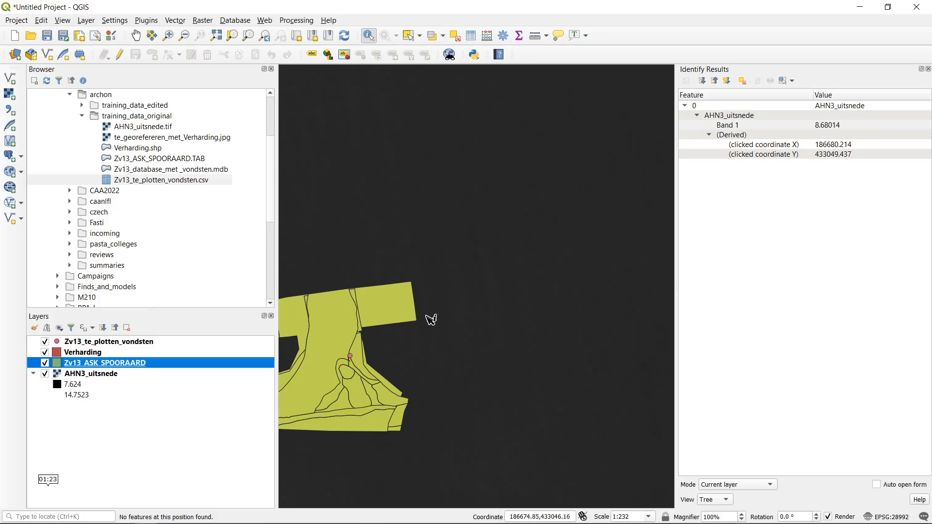
scroll(508, 303, up, 2)
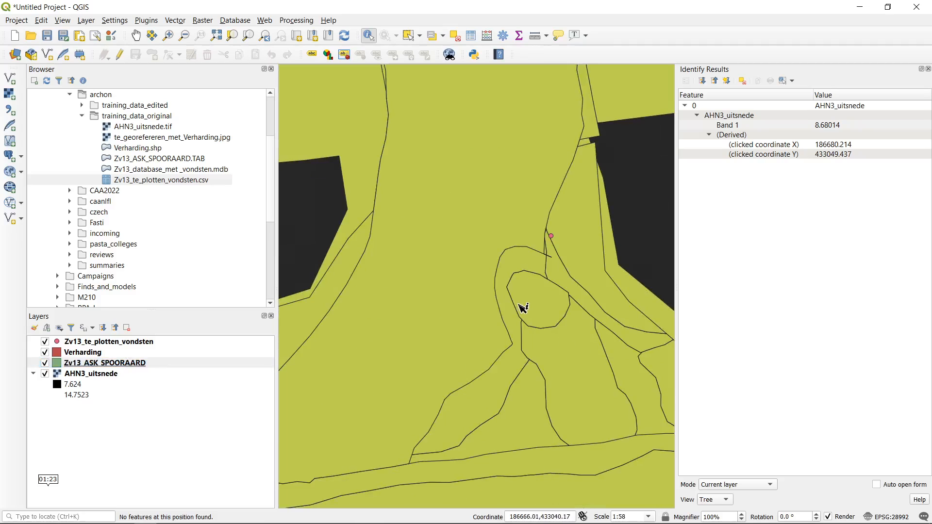
click(534, 297)
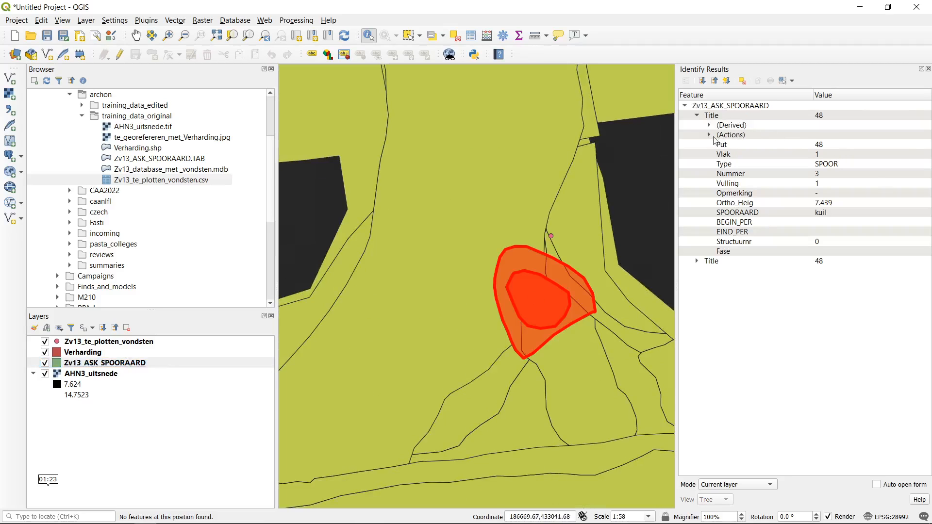
click(740, 136)
click(726, 144)
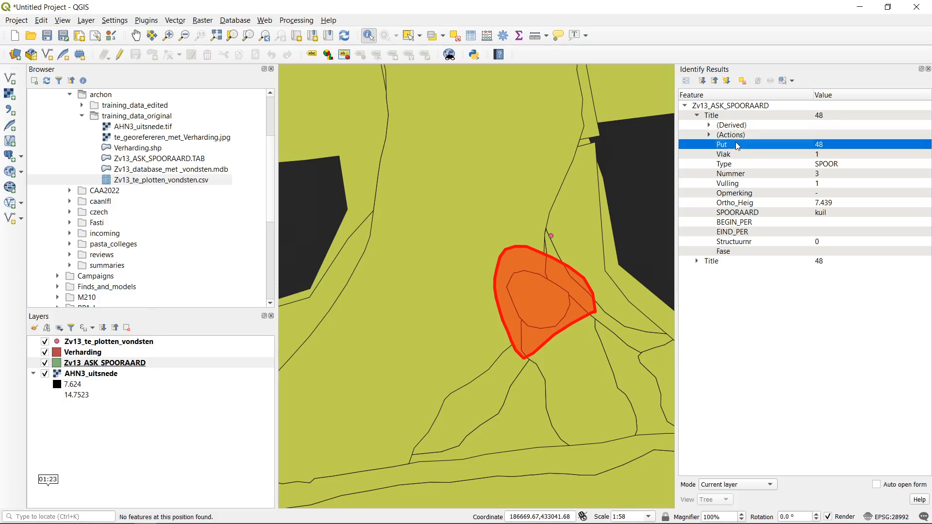
click(739, 165)
click(752, 176)
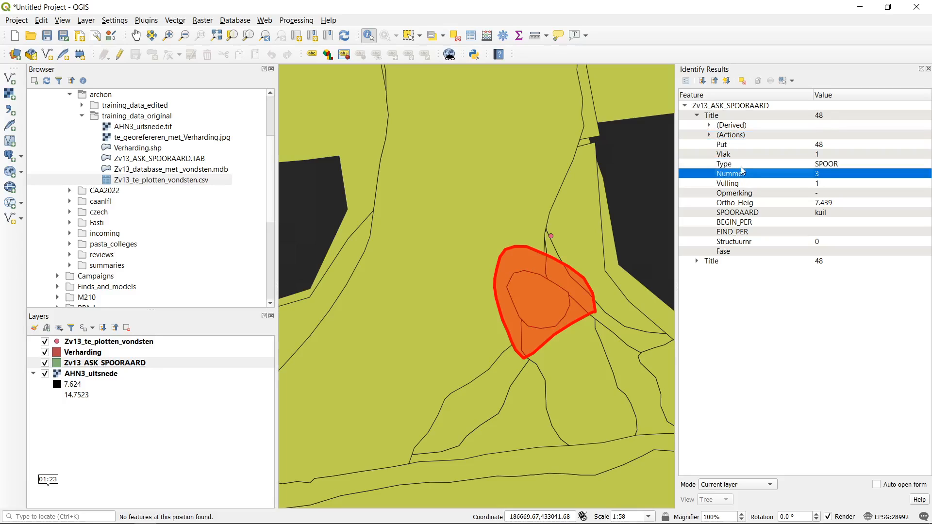
Step: Expand the pit's derived attributes and examine its Cartesian and ellipsoidal area and its Cartesian perimeter
click(710, 125)
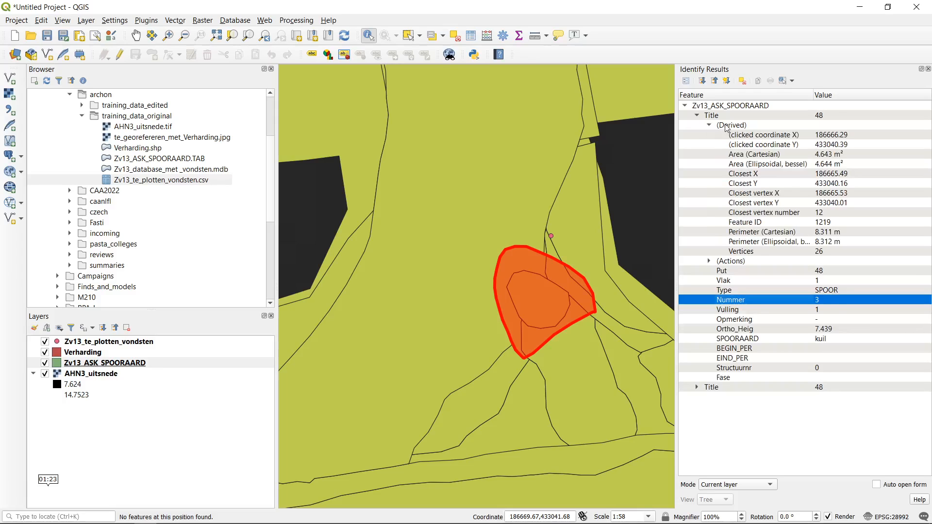
click(725, 126)
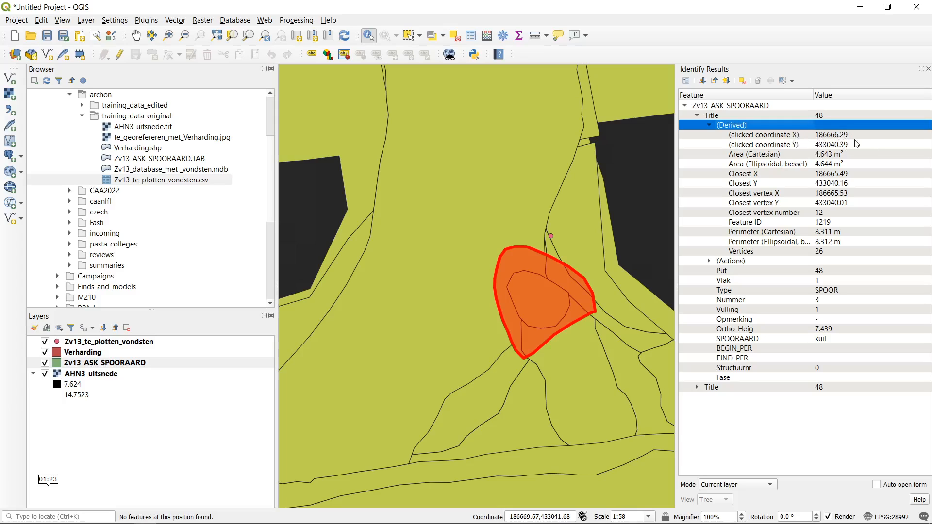
click(803, 156)
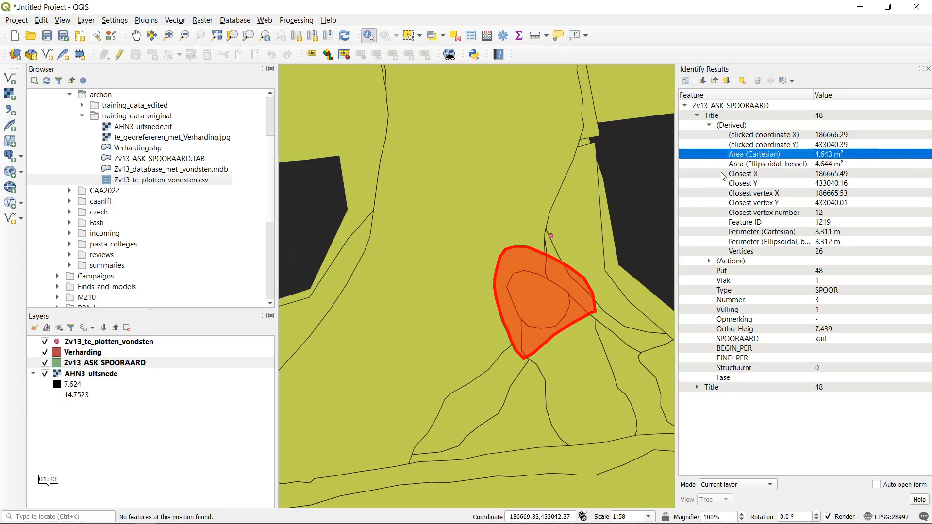
click(768, 165)
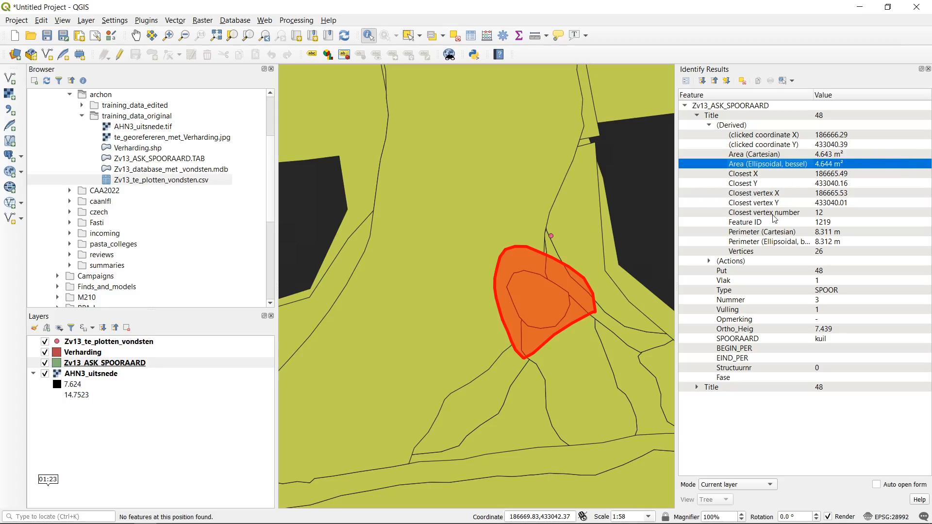
click(841, 232)
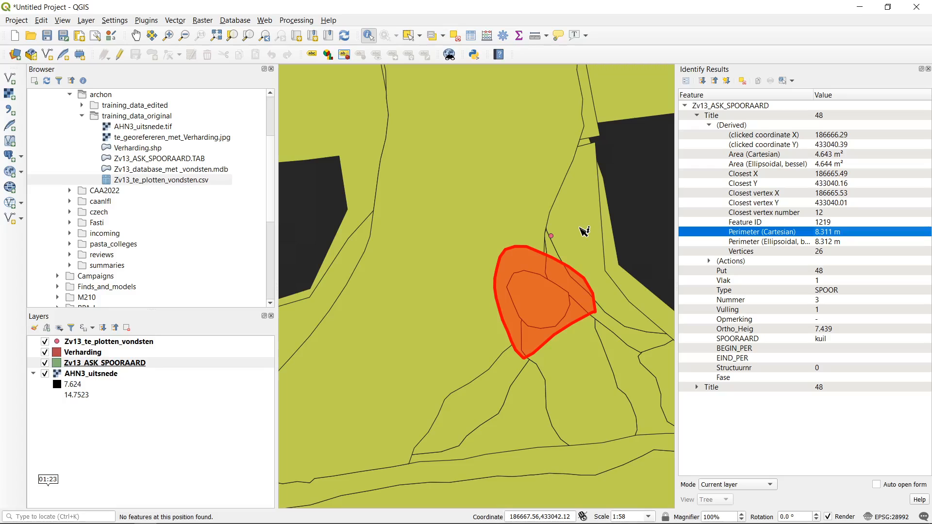
key(Down)
key(Down)
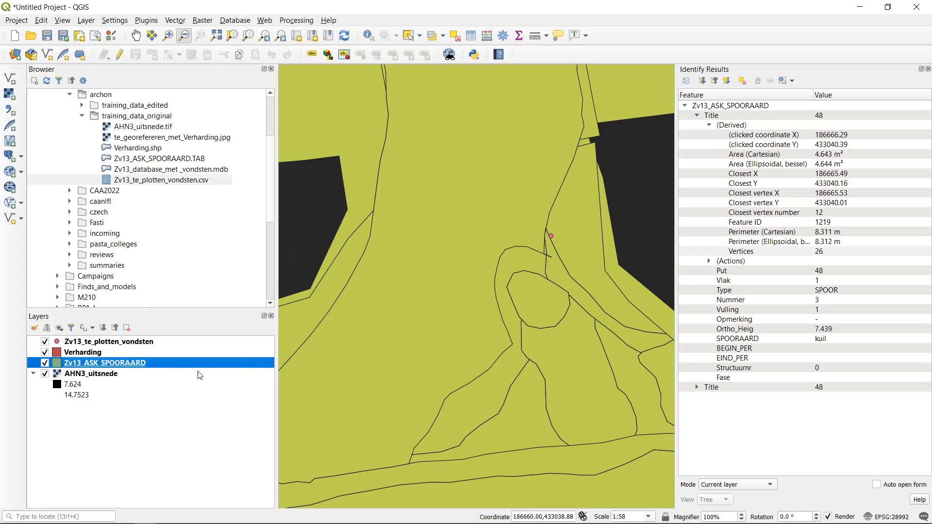
Step: Open the attribute table of the Zv13_ASK_SPOORAARD layer and maximize its window
right_click(130, 368)
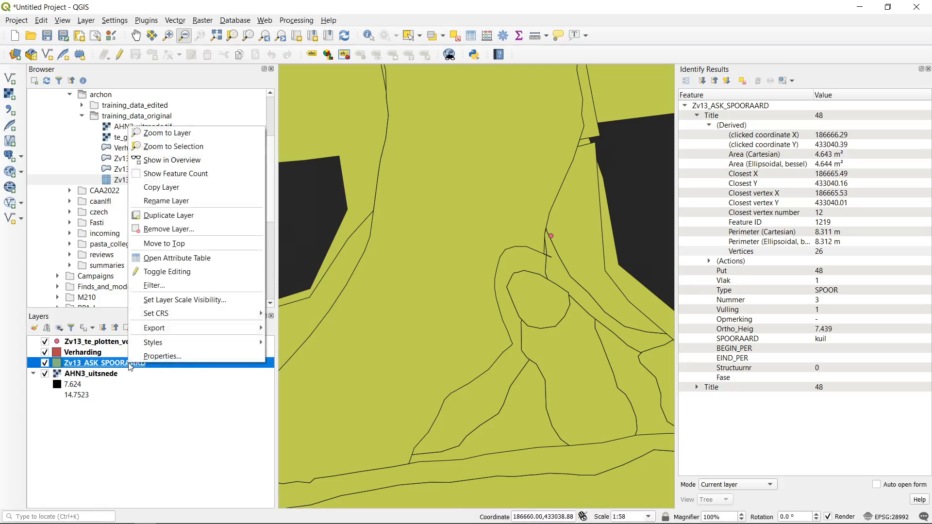
click(223, 258)
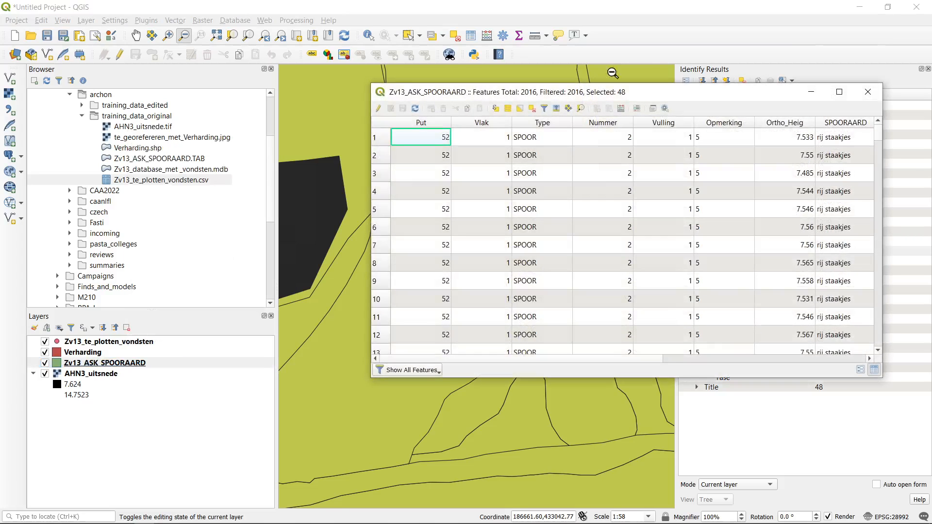
drag(662, 88, 472, 5)
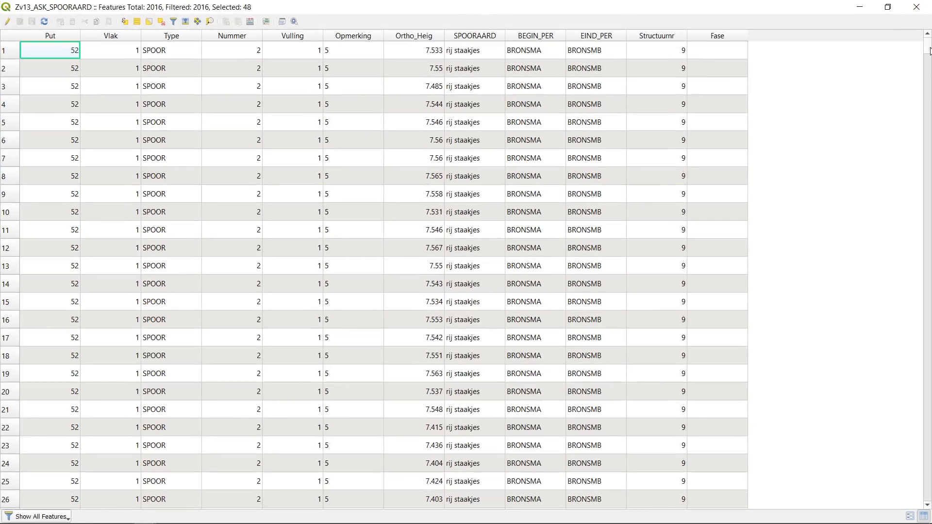
Step: Select row 581 in the attribute table and restore the table to a smaller window so the map shows beside it
drag(930, 51, 929, 179)
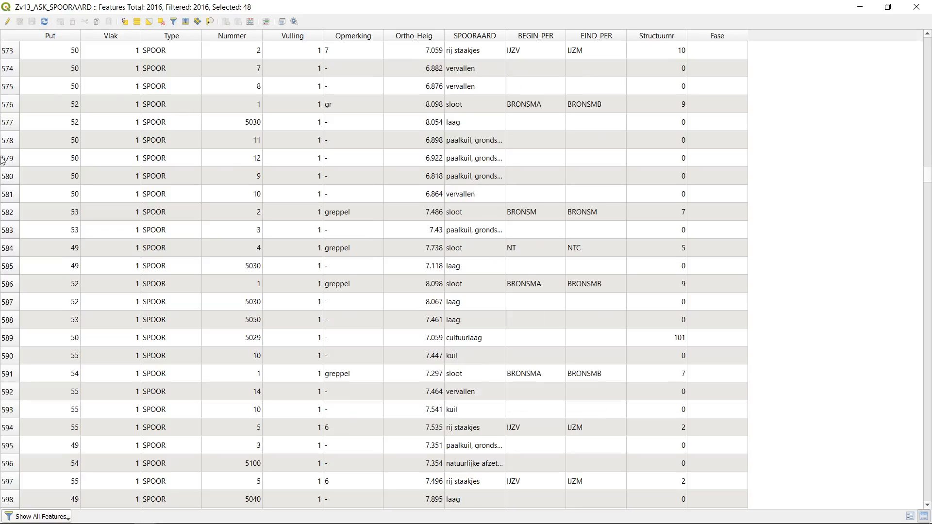
click(7, 195)
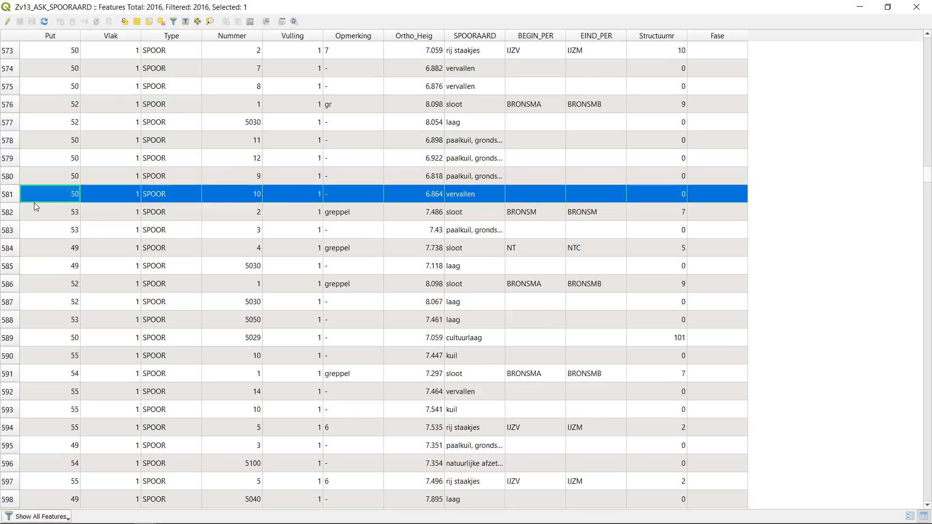
drag(315, 5, 175, 18)
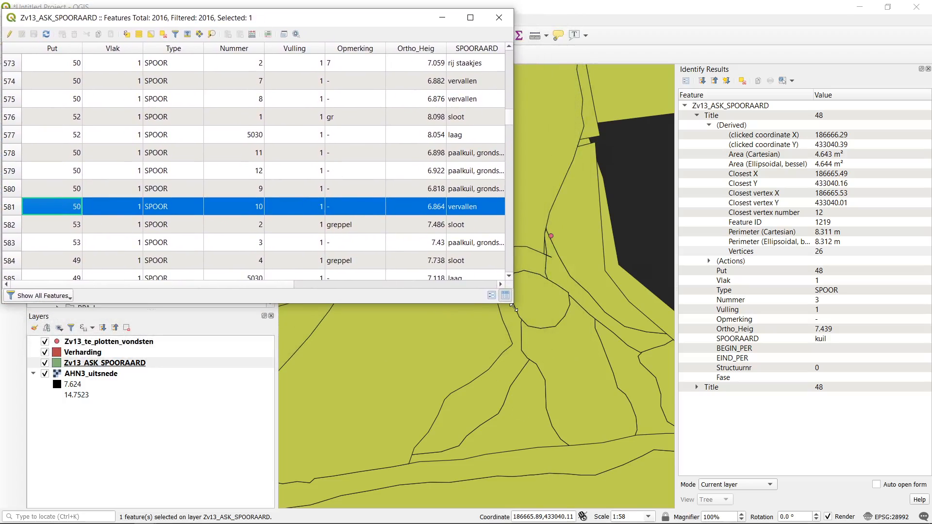
Step: Enlarge and put away the attribute table, and read the attributes of the second feature identified at the rounded pit
drag(512, 303, 679, 509)
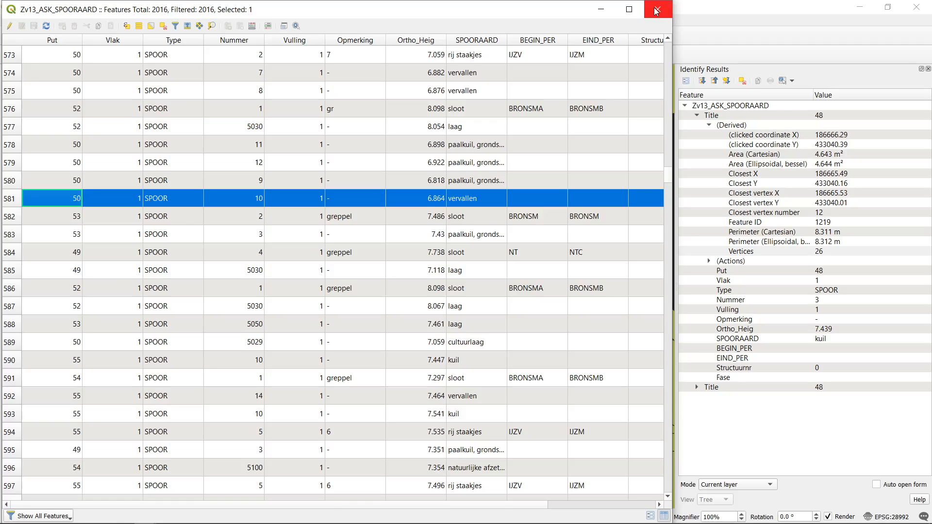
click(601, 9)
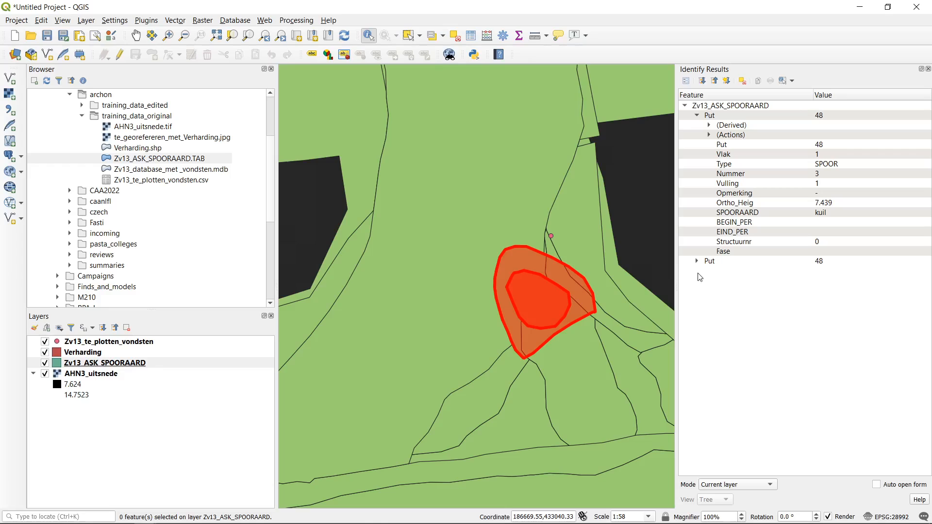
click(697, 263)
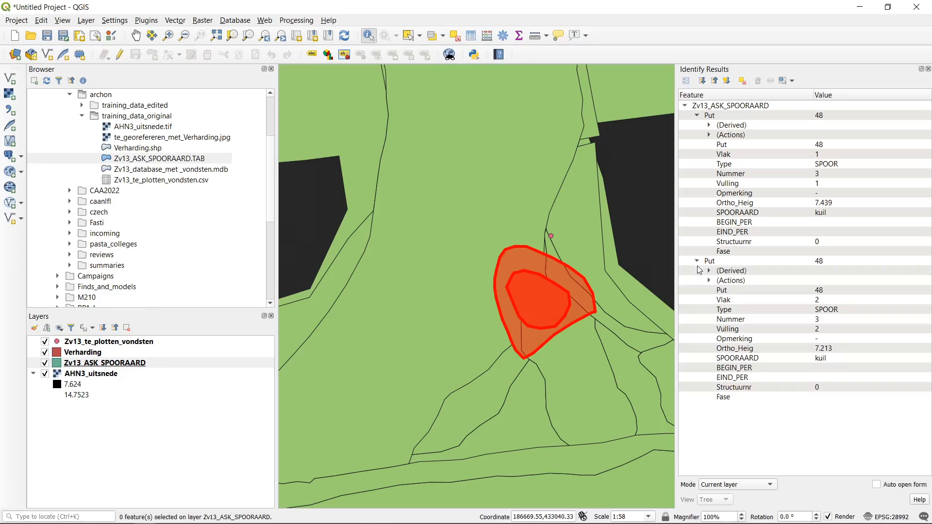
click(641, 193)
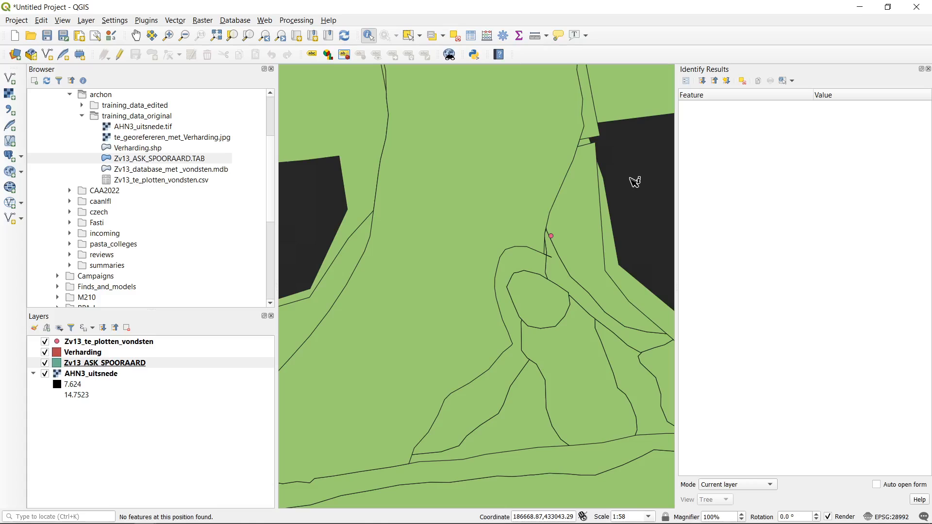
Step: Change the simple fill color of the Zv13_ASK_SPOORAARD layer to blue #3a18cf and apply it to the map
double_click(60, 367)
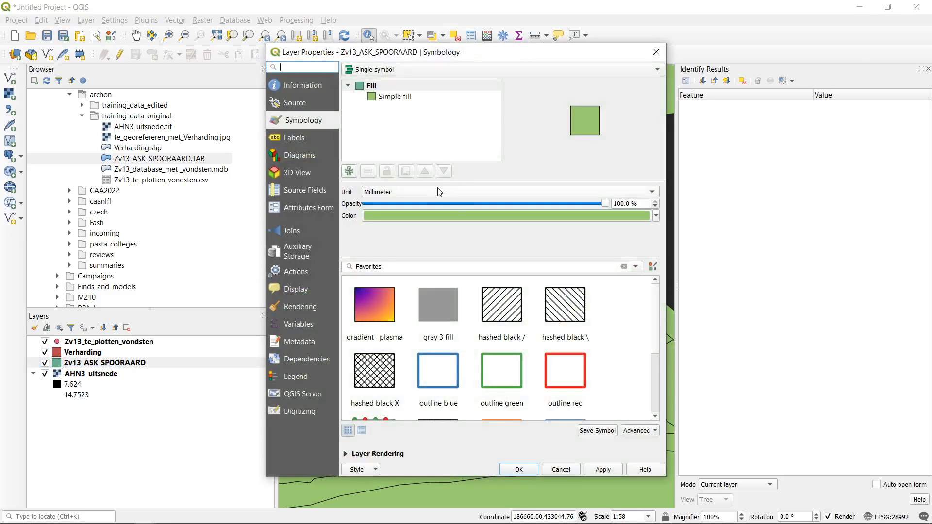
click(445, 217)
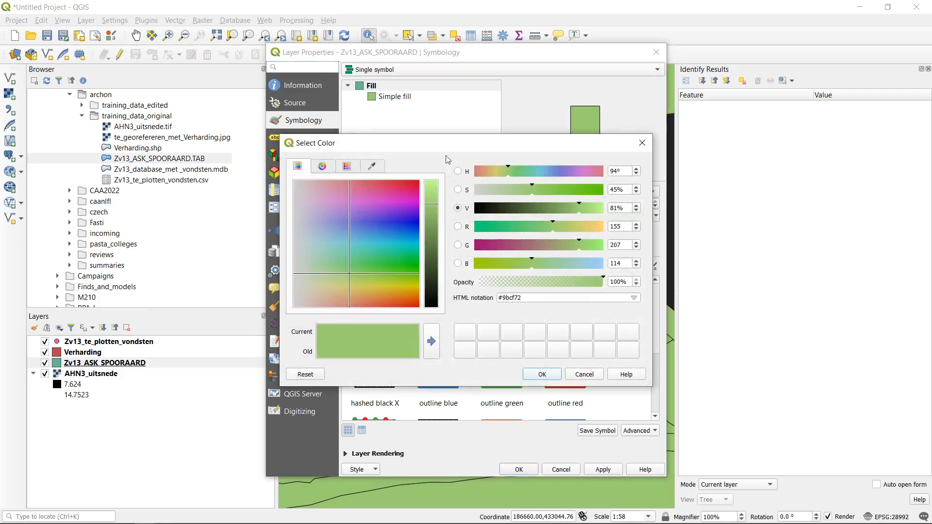
click(642, 143)
click(428, 96)
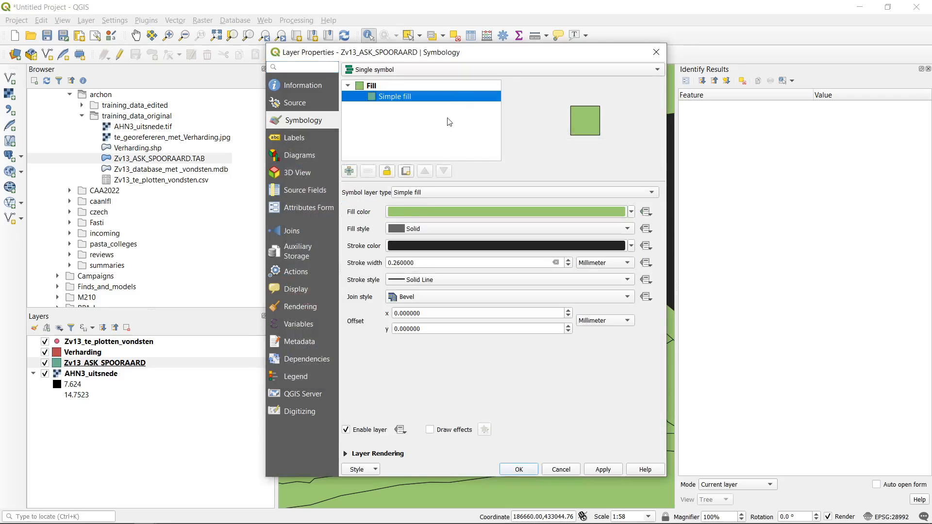
click(442, 214)
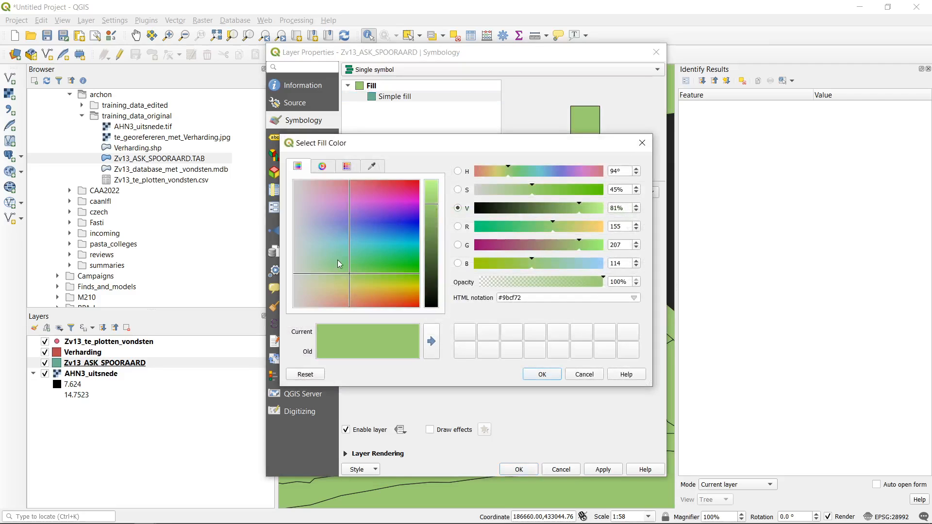
drag(348, 265, 404, 219)
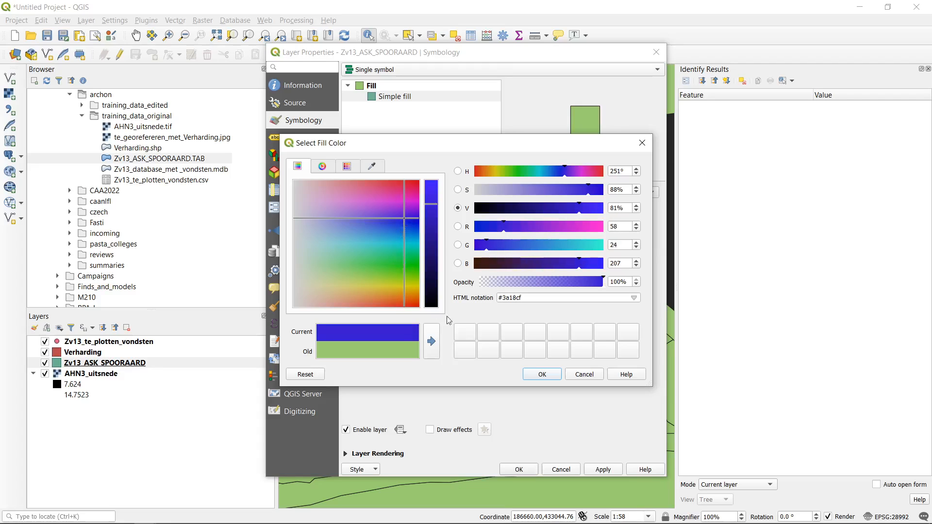
click(551, 378)
click(522, 469)
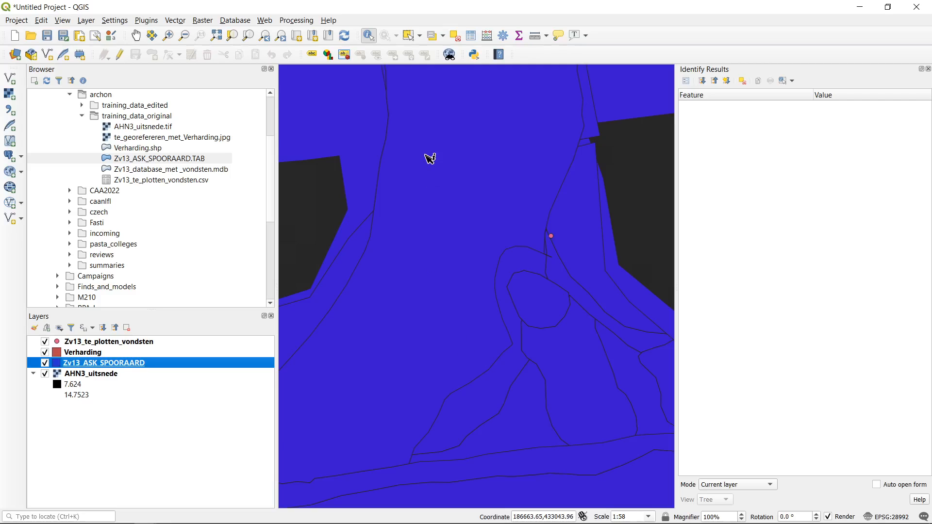
Step: Select rows 528 to 543 in the Zv13_ASK_SPOORAARD attribute table and move its window aside to uncover the map
scroll(471, 227, down, 3)
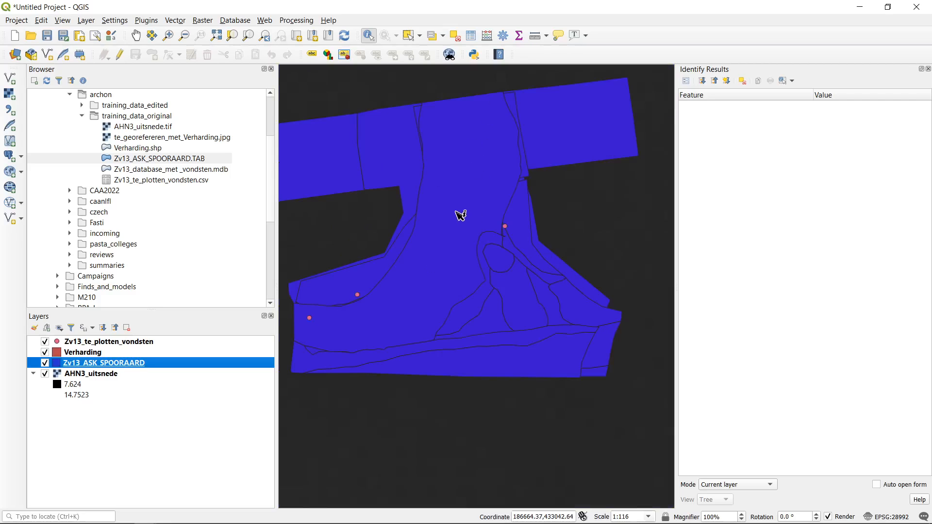
scroll(484, 211, down, 1)
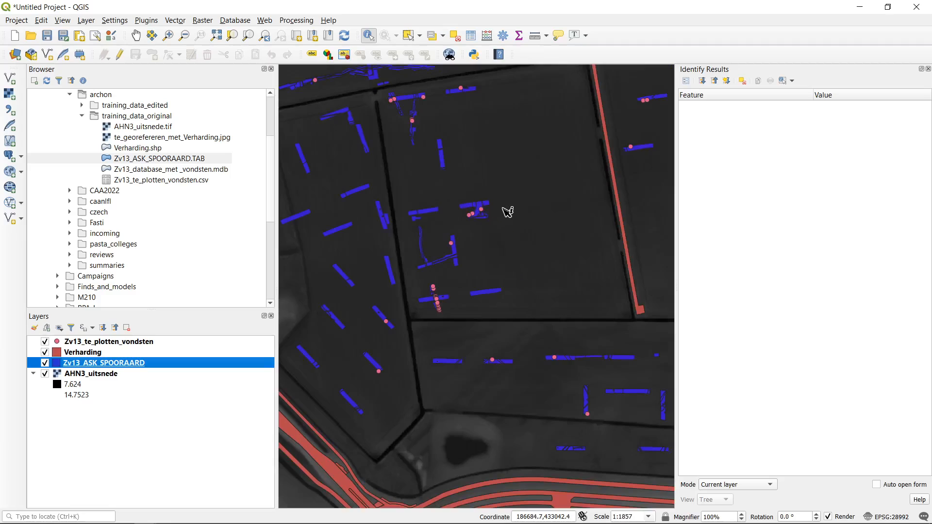
scroll(484, 173, down, 1)
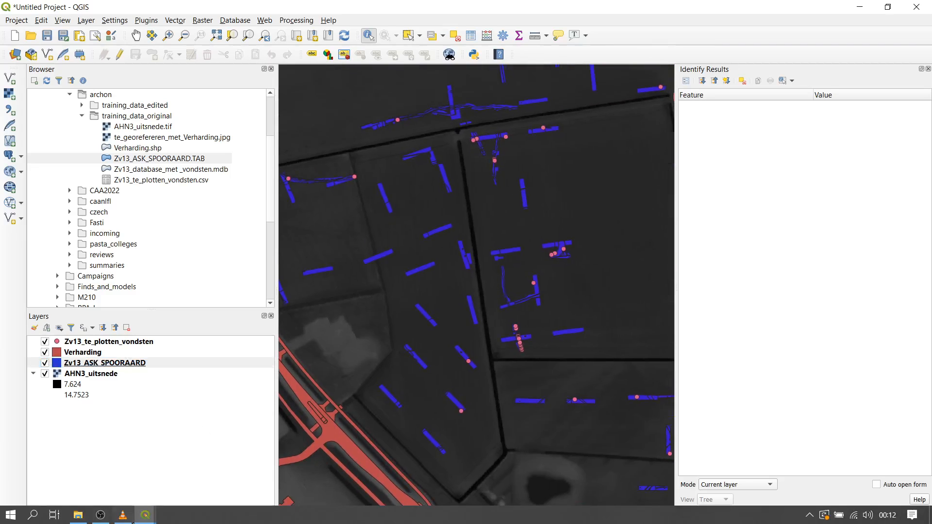
mouse_move(144, 519)
click(204, 454)
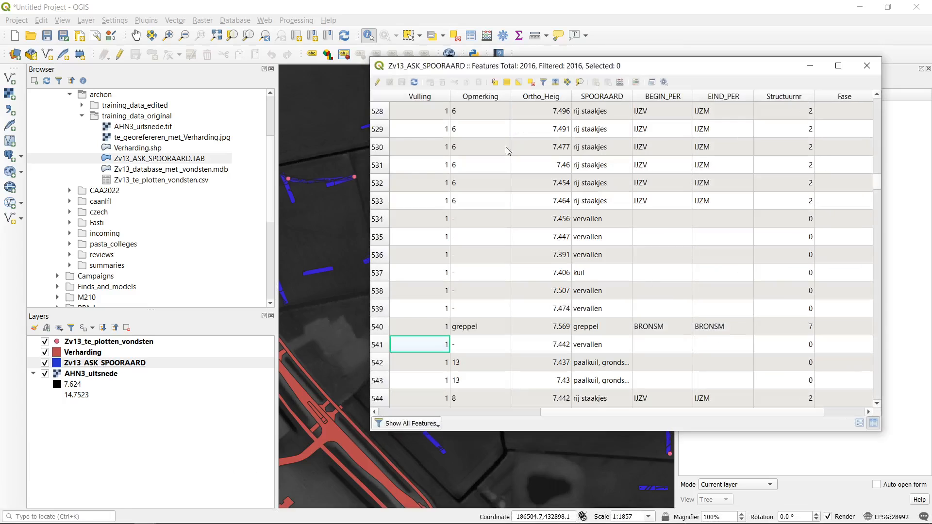
drag(381, 115, 377, 380)
drag(462, 67, 667, 84)
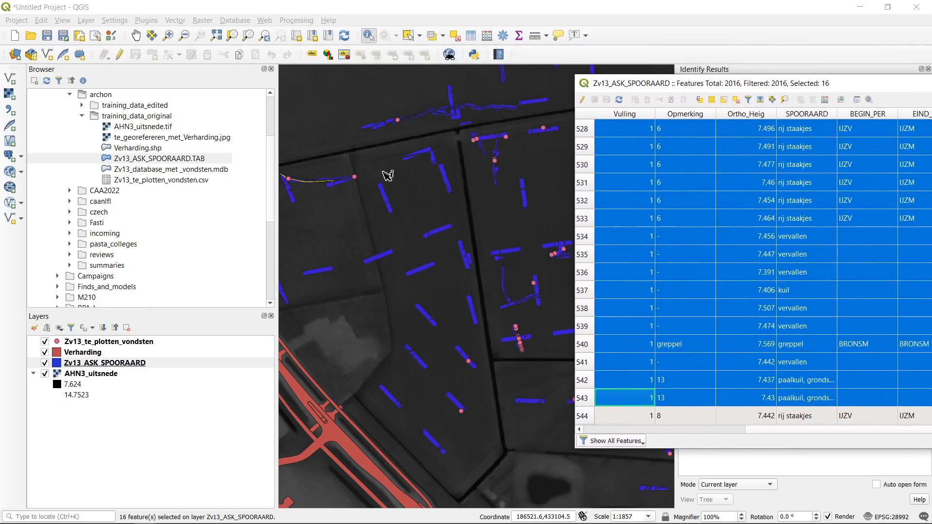
Step: Inspect the features highlighted by the row selection along the curved trench on the map
drag(403, 176, 523, 200)
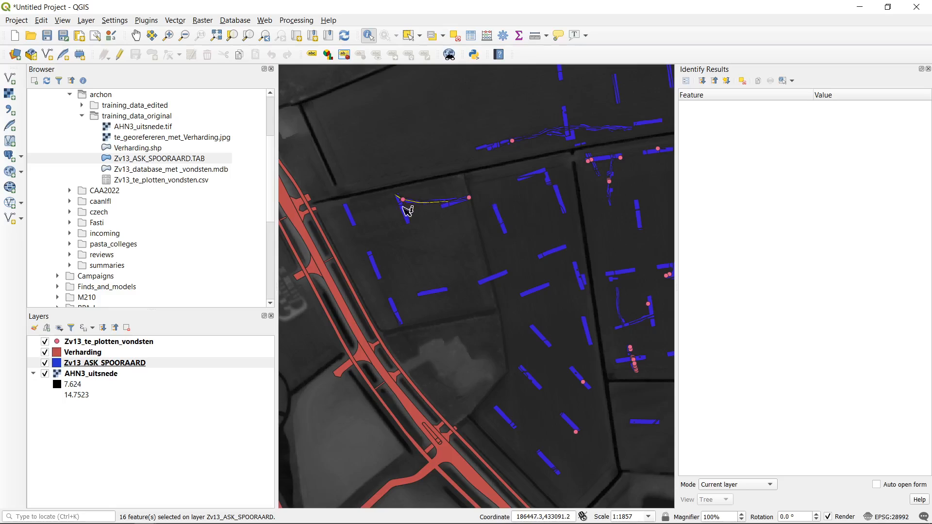
click(168, 35)
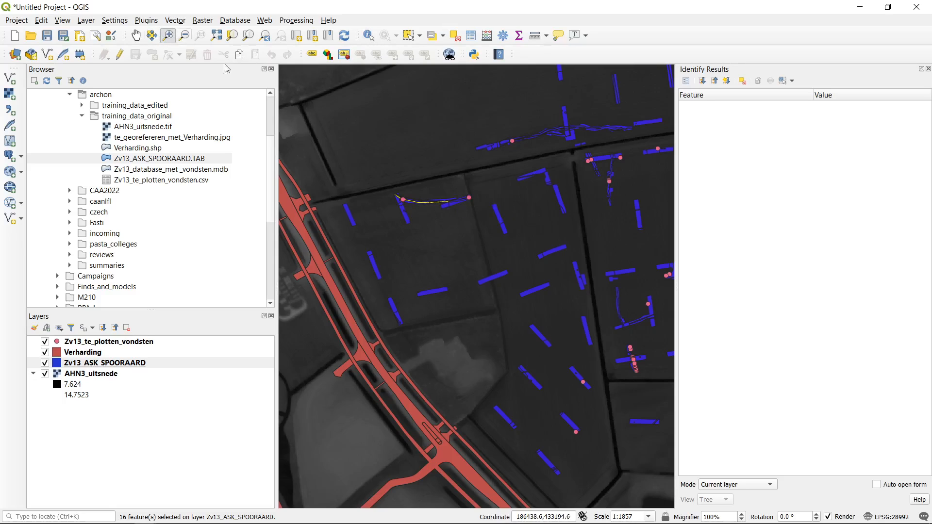
drag(351, 164, 518, 262)
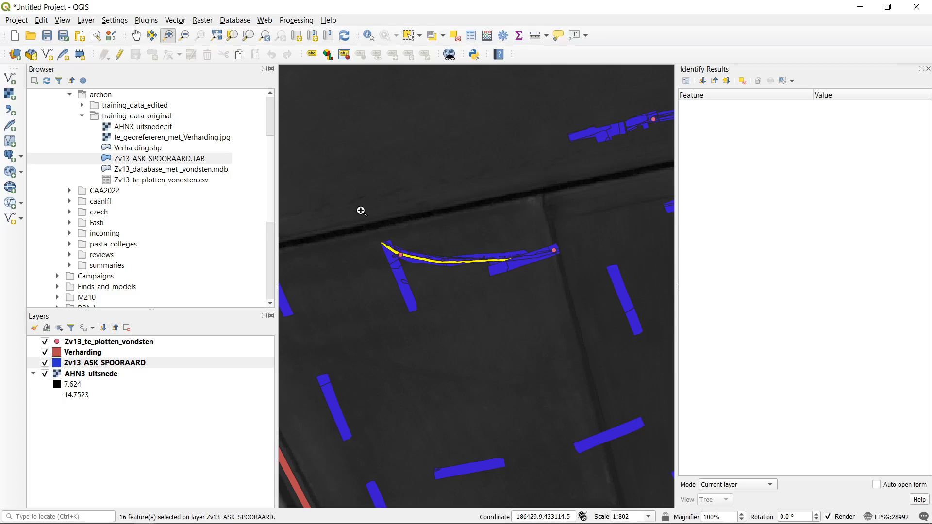
drag(363, 215, 565, 324)
drag(449, 265, 473, 294)
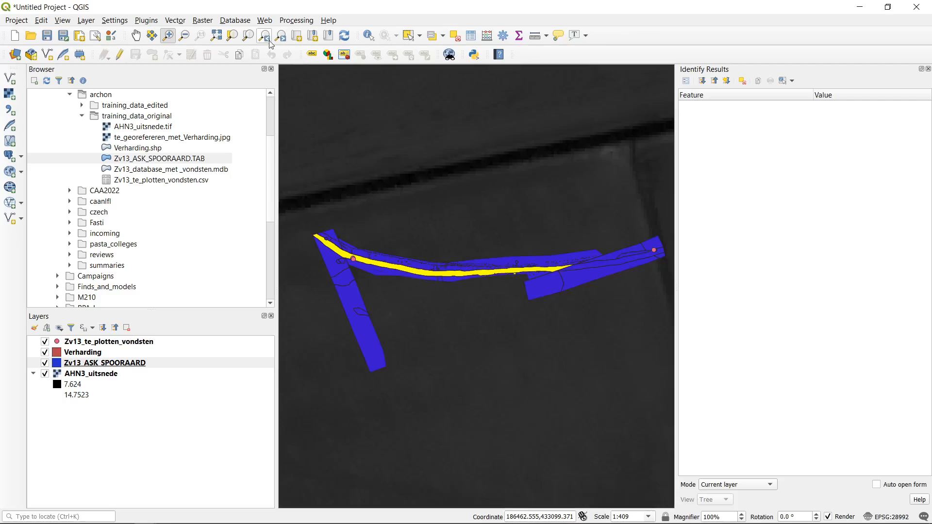
click(265, 35)
Step: Select the features along the curved trench with a rectangle on the map and review their highlighted rows in the attribute table
click(409, 35)
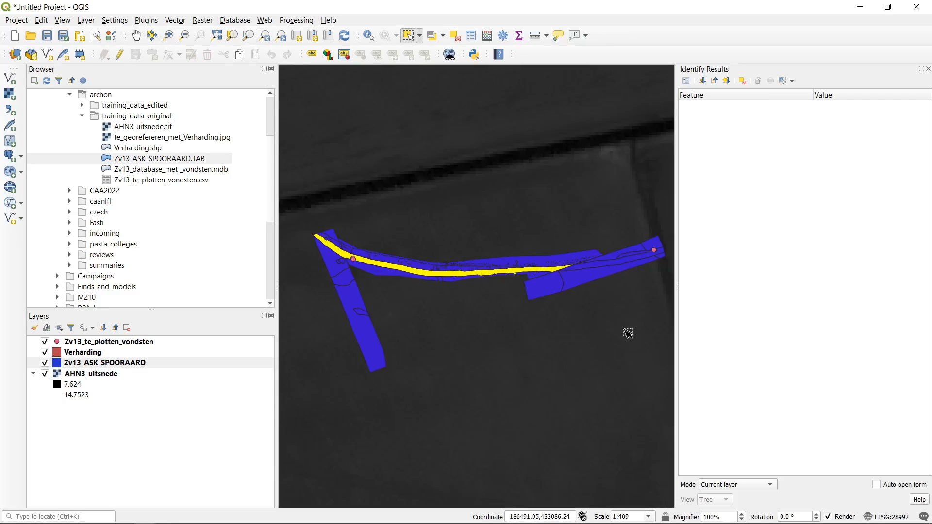
drag(638, 328, 333, 203)
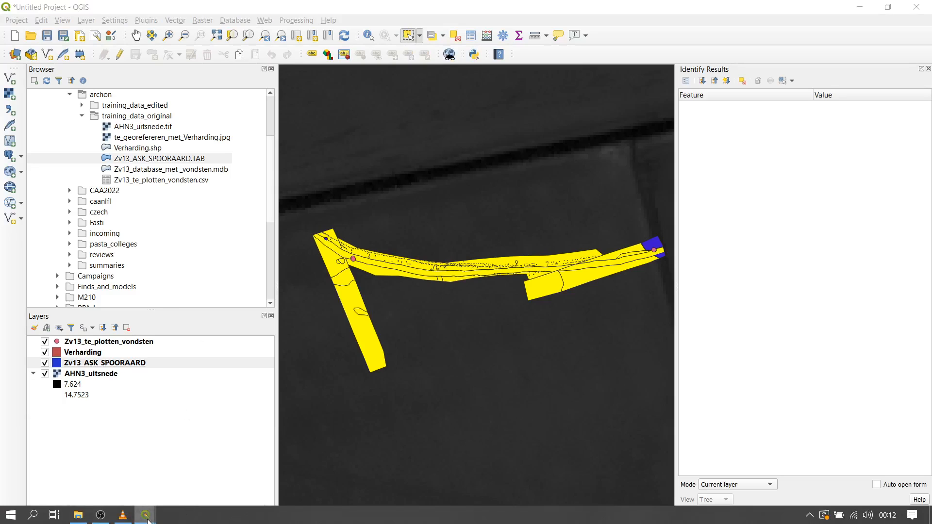
mouse_move(145, 514)
click(179, 486)
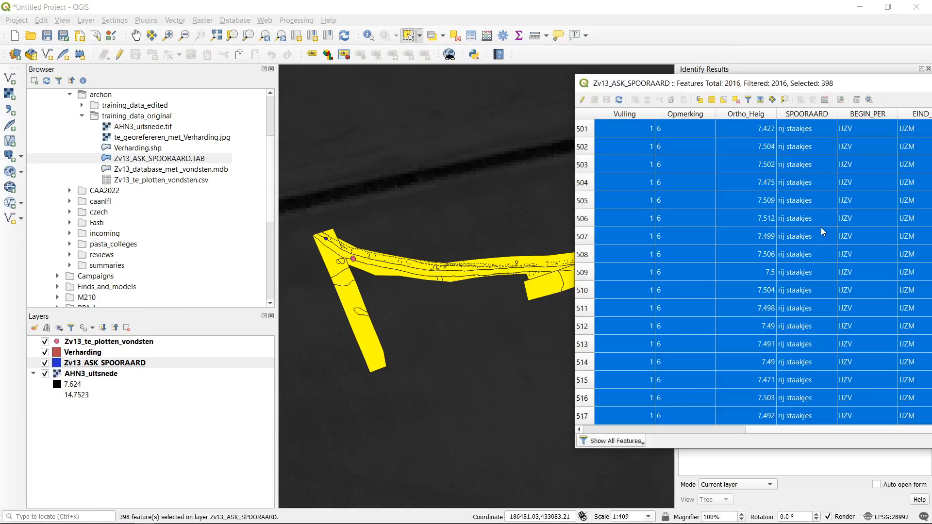
scroll(751, 185, up, 20)
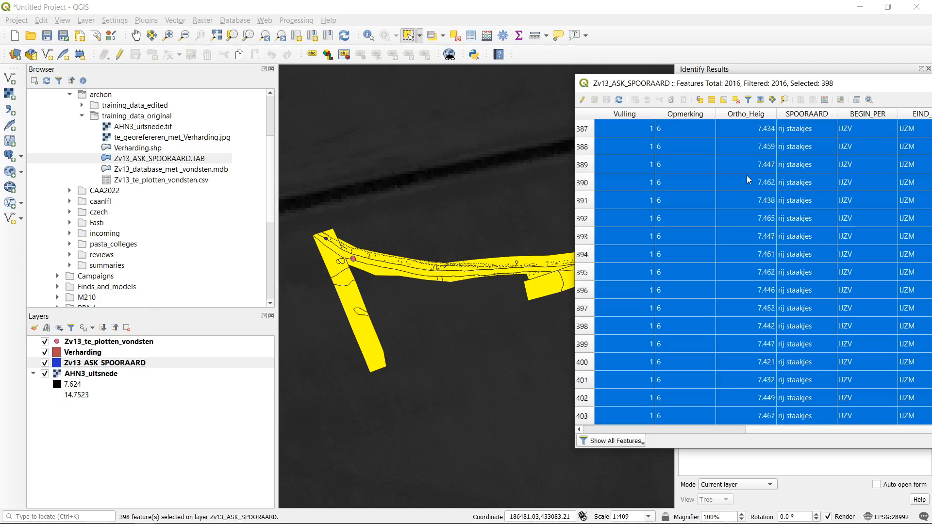
scroll(744, 167, up, 20)
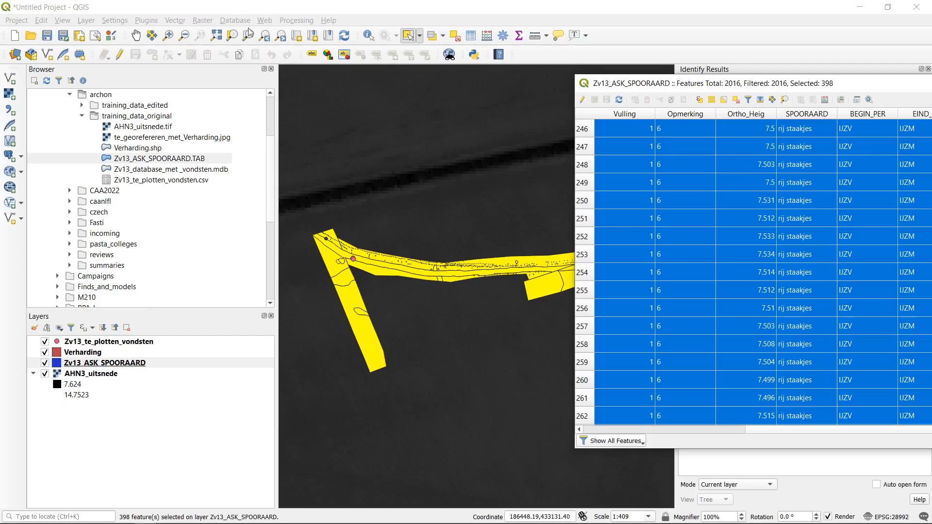
Step: Inspect the small circular stake features in the middle of the selected trench and return to the view of the whole trench
click(168, 34)
drag(409, 246, 500, 303)
drag(451, 227, 510, 286)
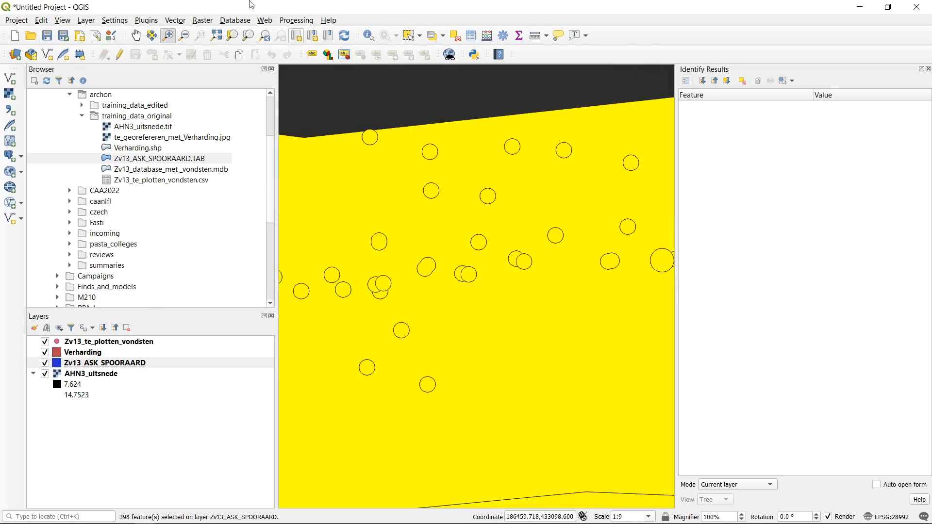
click(265, 35)
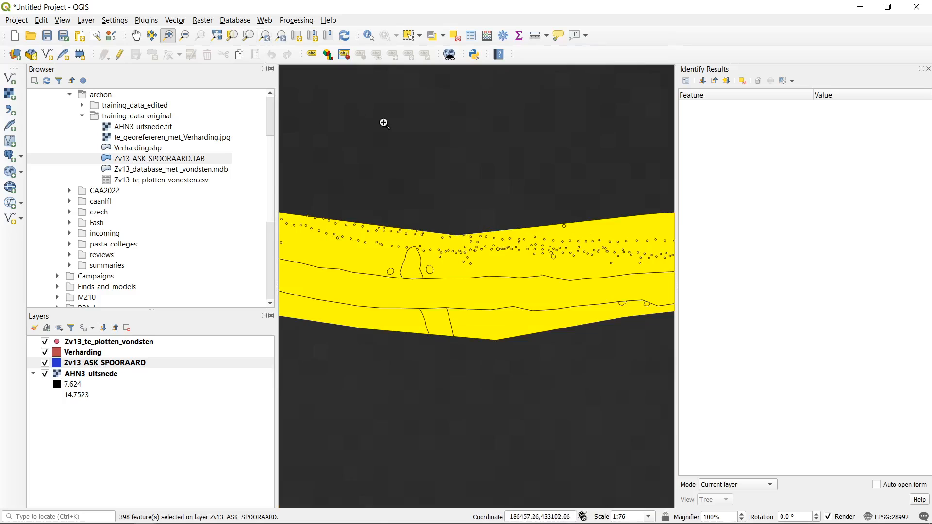
click(265, 35)
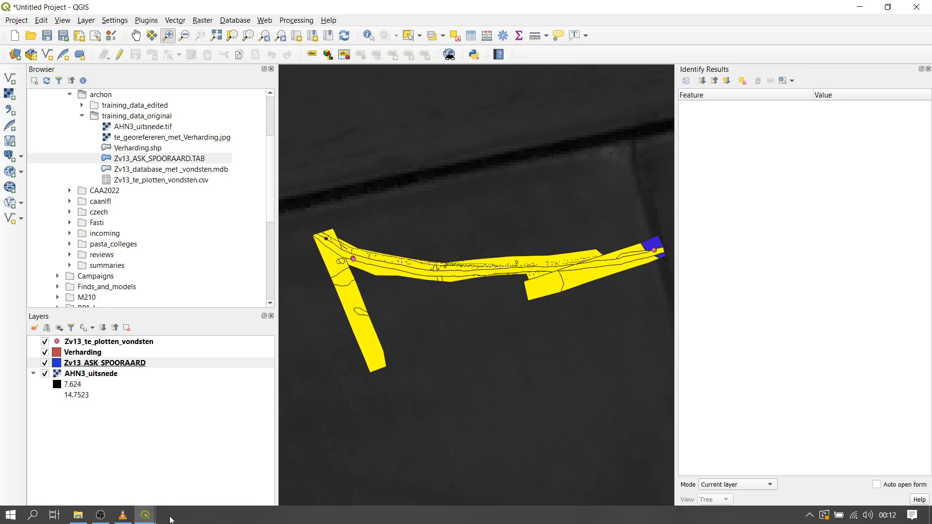
Step: Bring the attribute table back and compare the selected rows with the unselected ones around row 201
click(146, 519)
click(238, 454)
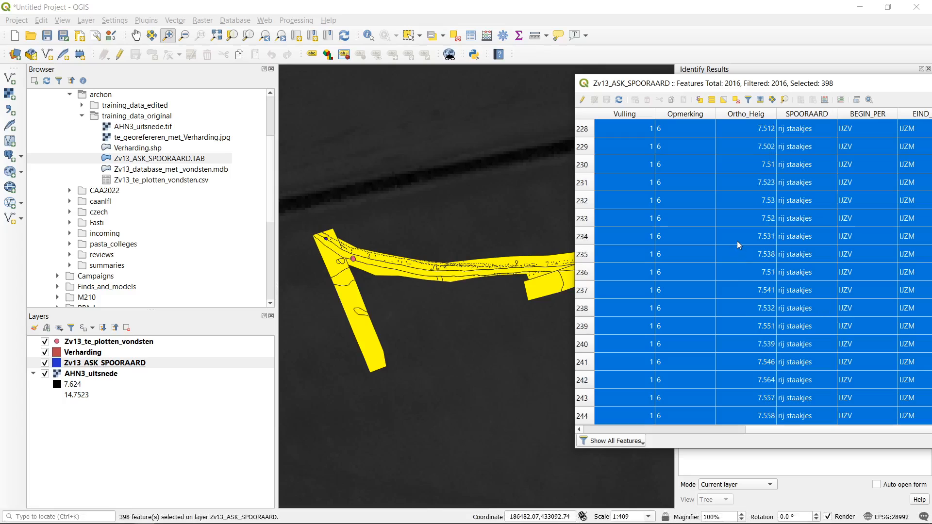
scroll(736, 241, up, 5)
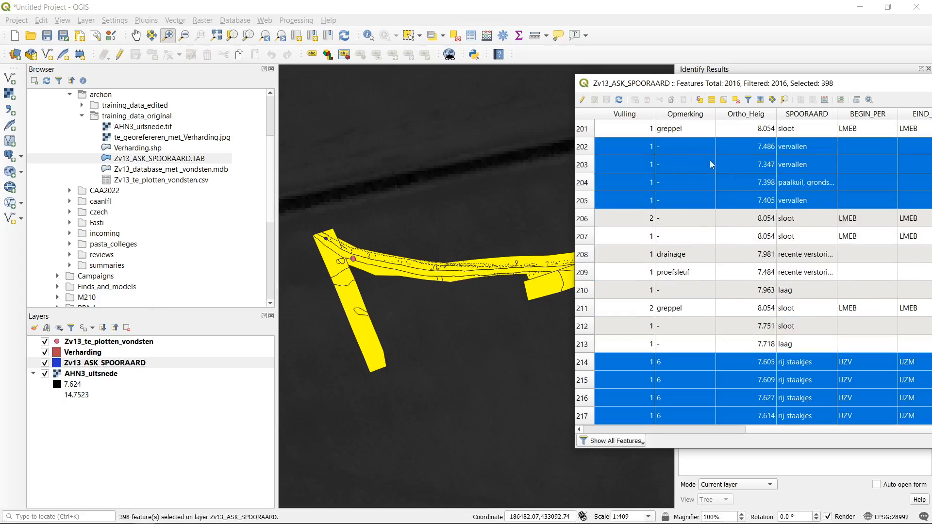
scroll(763, 332, down, 16)
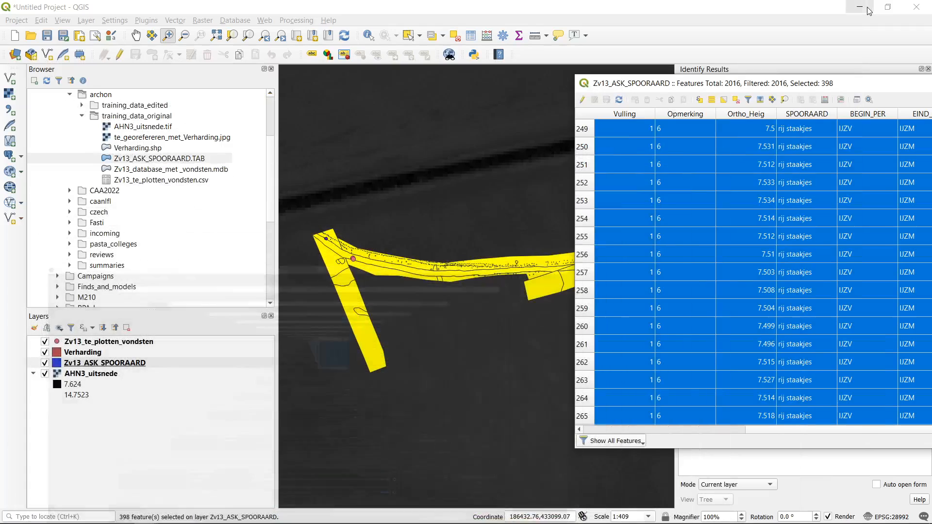
Step: Maximize the attribute table window and deselect all features, returning to the first row
drag(815, 85, 469, 1)
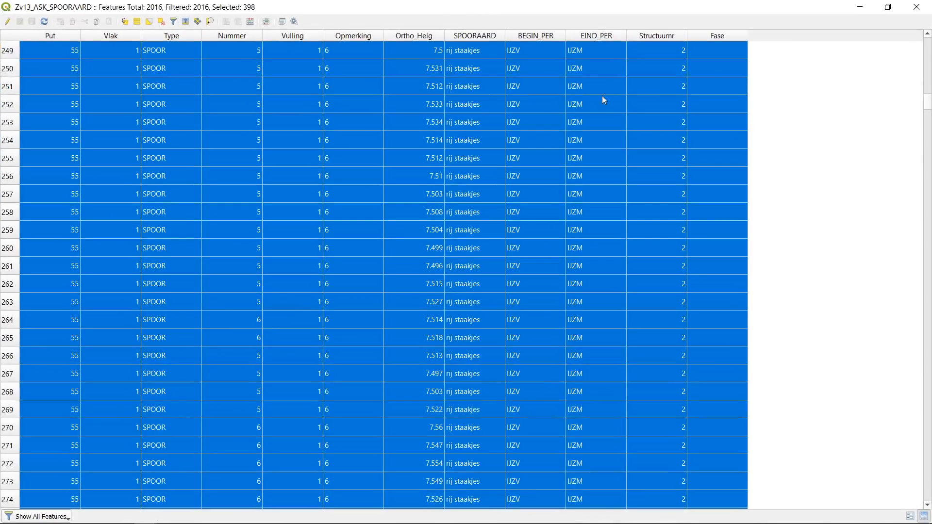
click(162, 21)
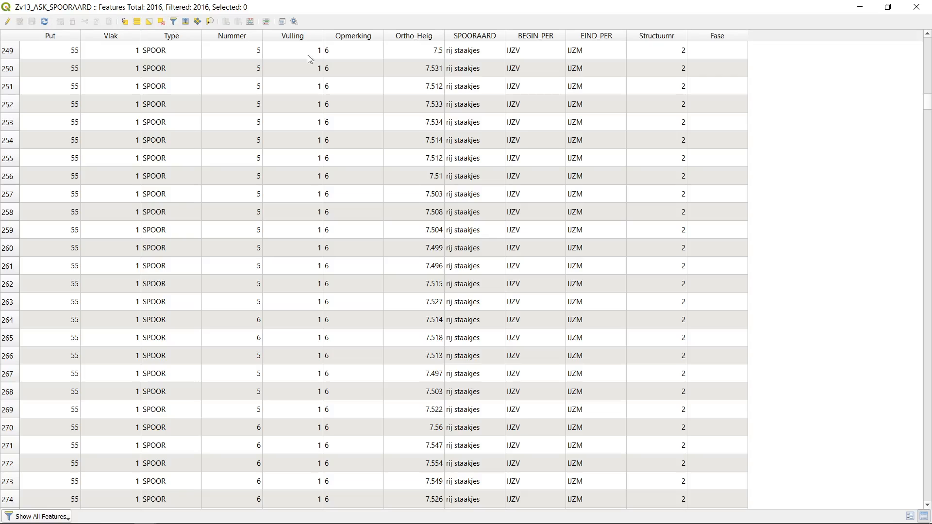
drag(928, 102, 927, 38)
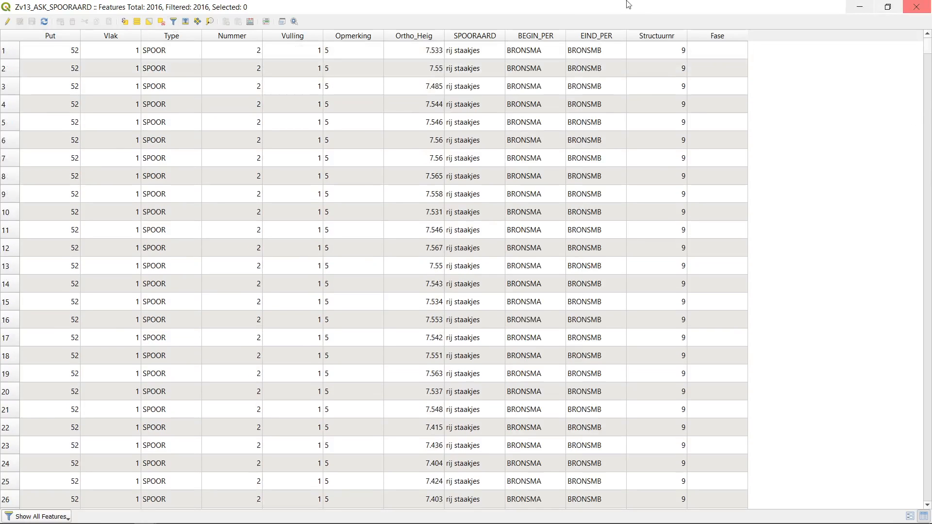
Step: Turn on editing for the layer, open several cells of row 2 for editing, and turn editing off with their values unaltered
click(7, 22)
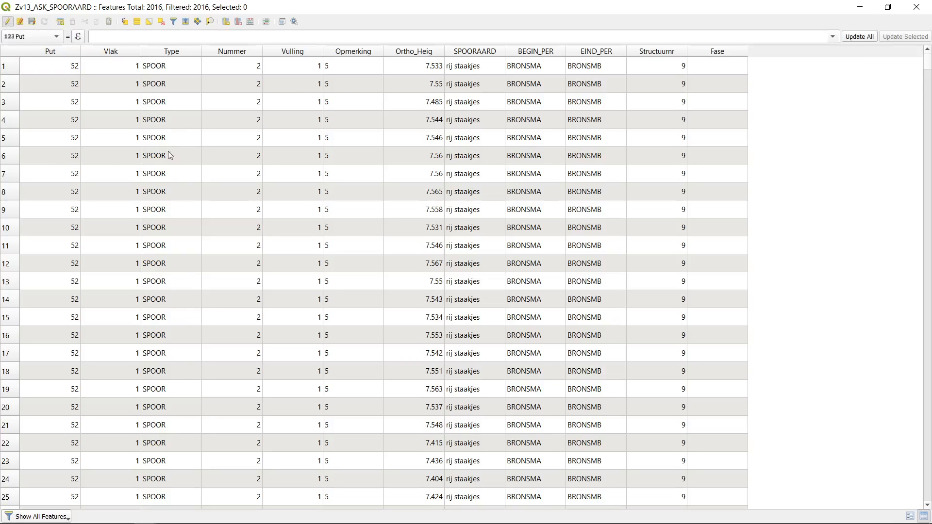
double_click(210, 90)
double_click(291, 91)
double_click(364, 86)
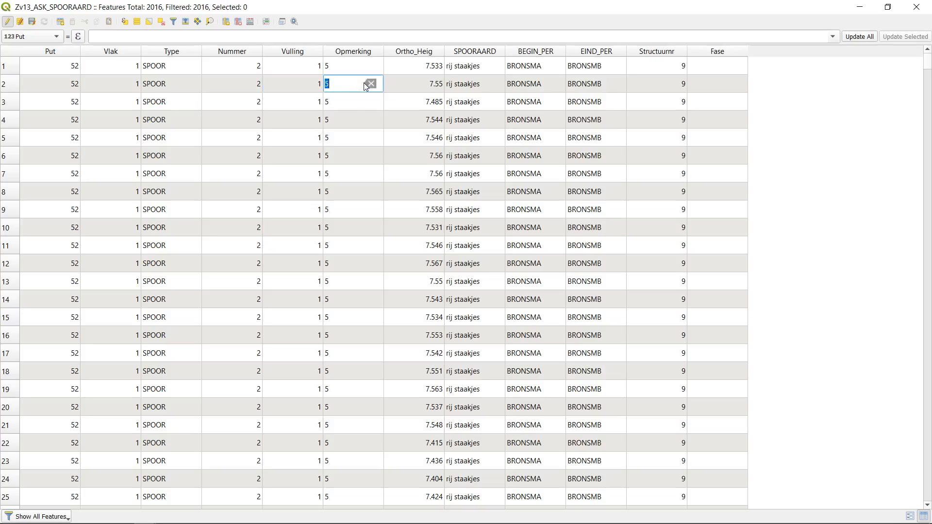
double_click(396, 84)
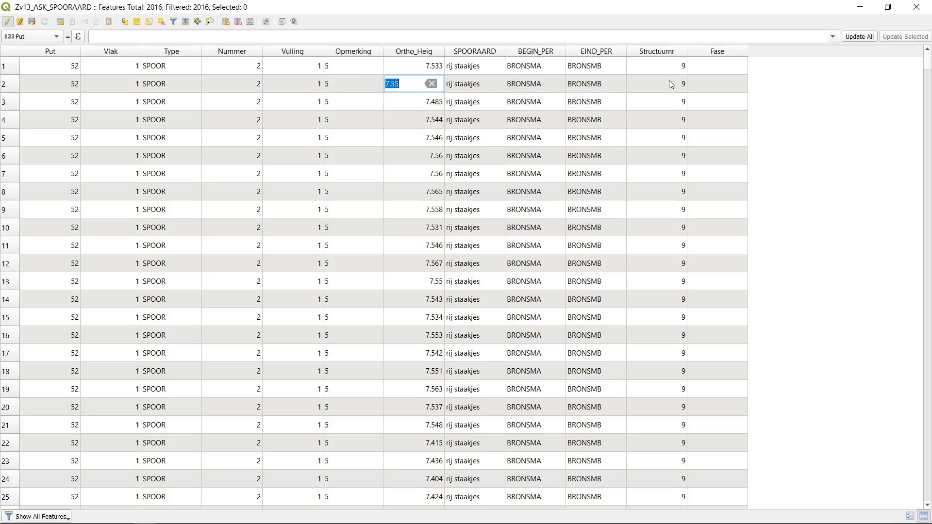
click(6, 22)
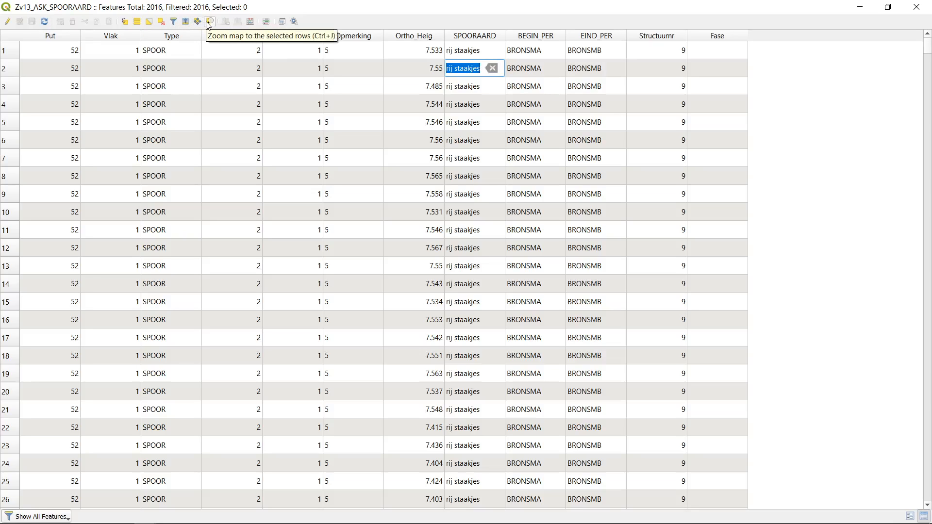
Step: Restore the attribute table to a smaller window, select rows 4 to 9, and zoom the map to them with the table moved aside
double_click(367, 6)
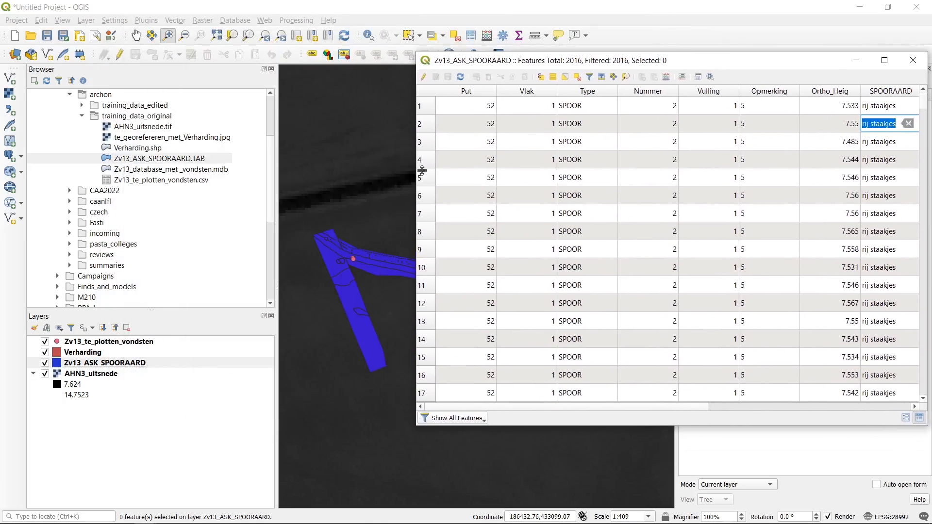
drag(421, 163, 421, 253)
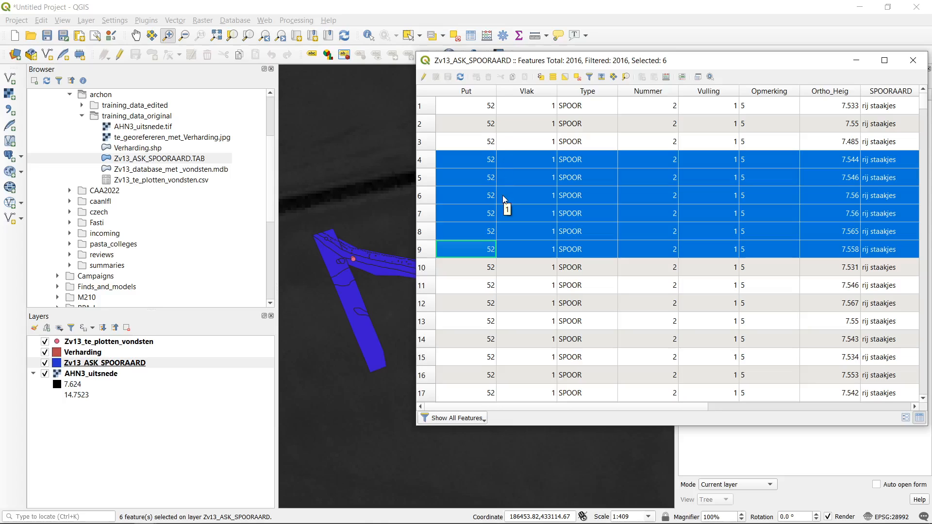
click(626, 77)
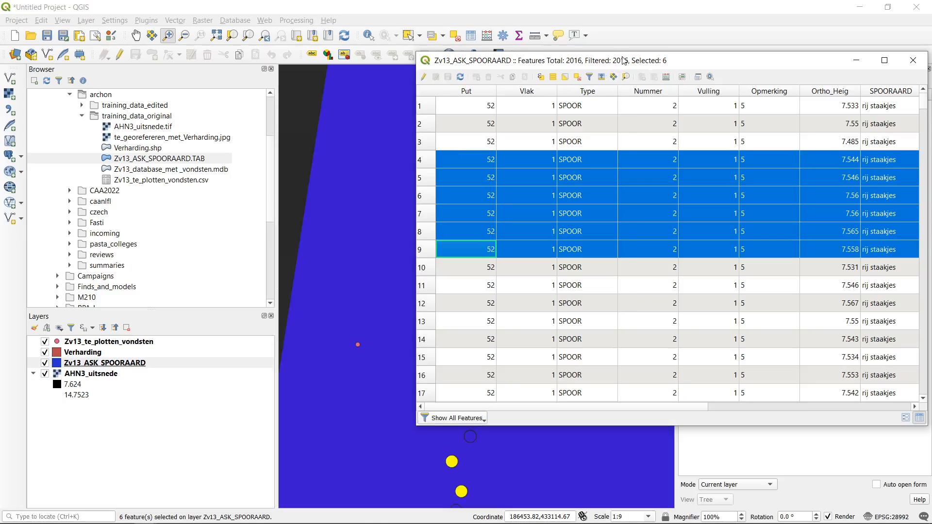
drag(626, 60, 786, 64)
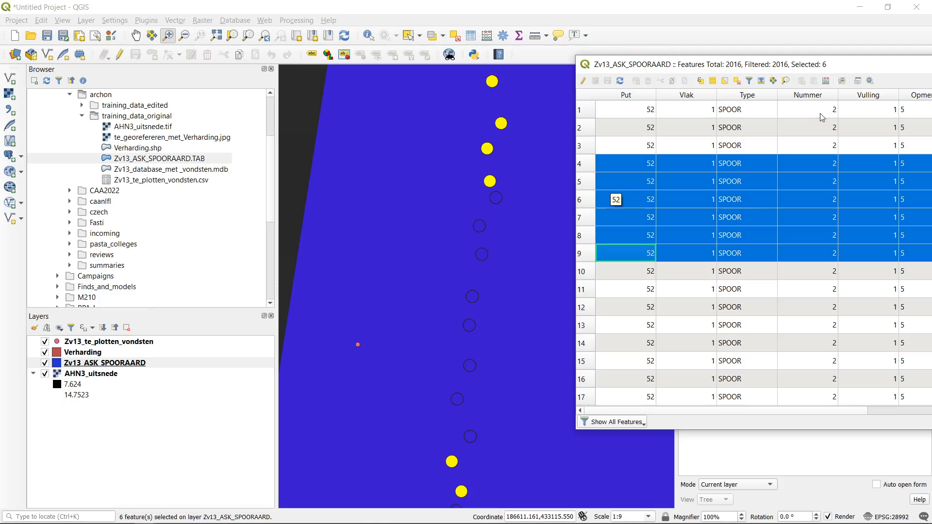
drag(826, 65, 755, 47)
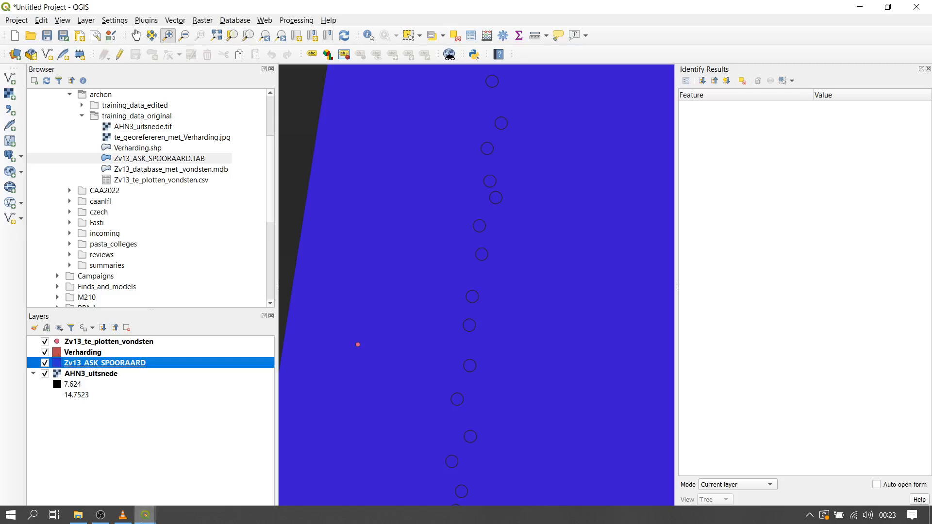
Step: Bring the attribute table back over the map and open Select by Expression for the Zv13_ASK_SPOORAARD layer
click(145, 520)
click(232, 446)
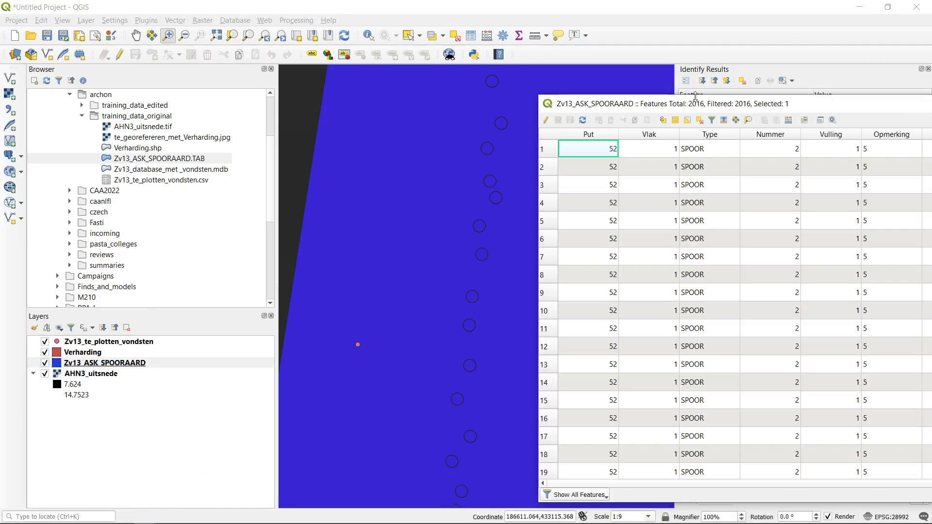
drag(715, 111, 466, 85)
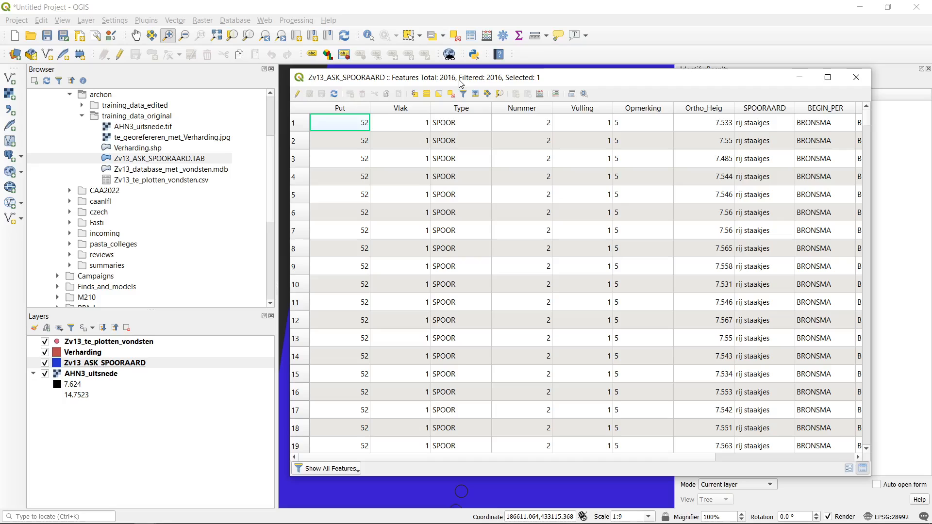
click(415, 95)
drag(415, 107, 432, 67)
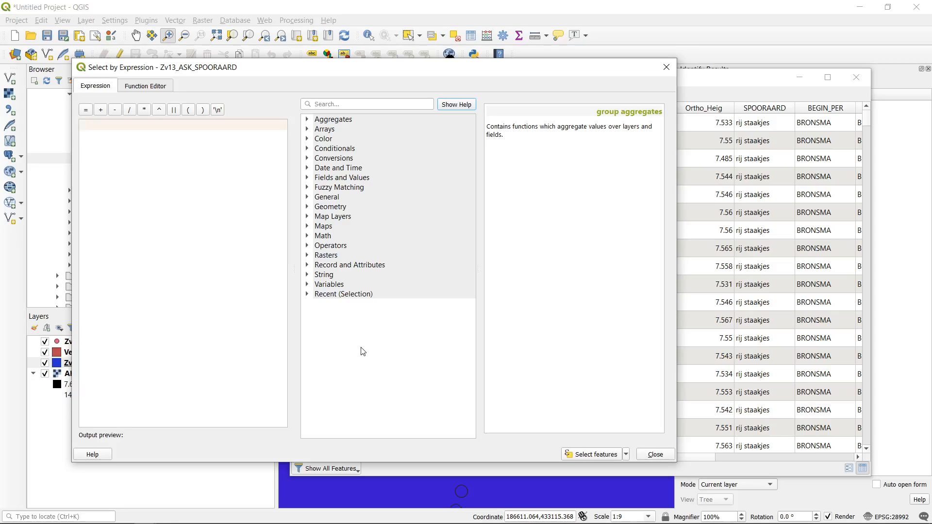
Step: Select all features matching the expression "SPOORAARD" = 'sloot', picking the value from the field's unique values, and close the dialog
click(307, 178)
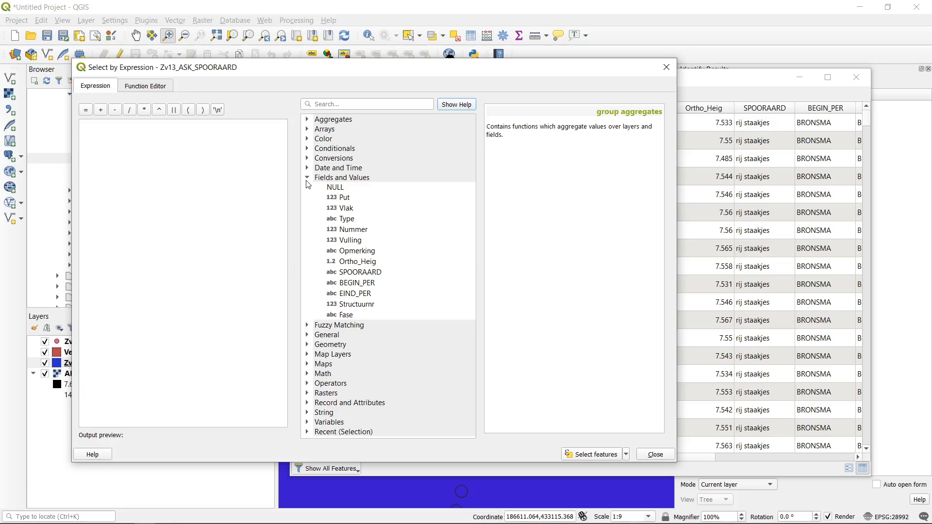
double_click(380, 276)
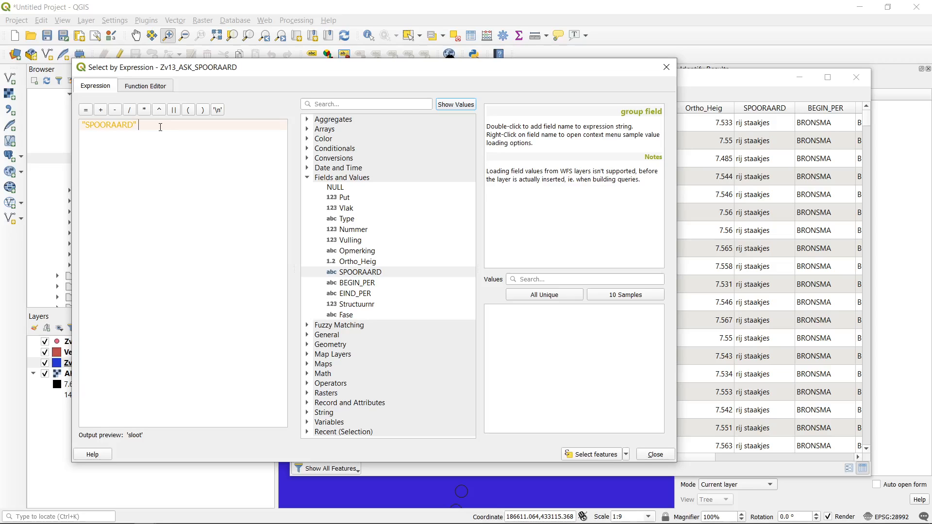
text(=)
click(372, 273)
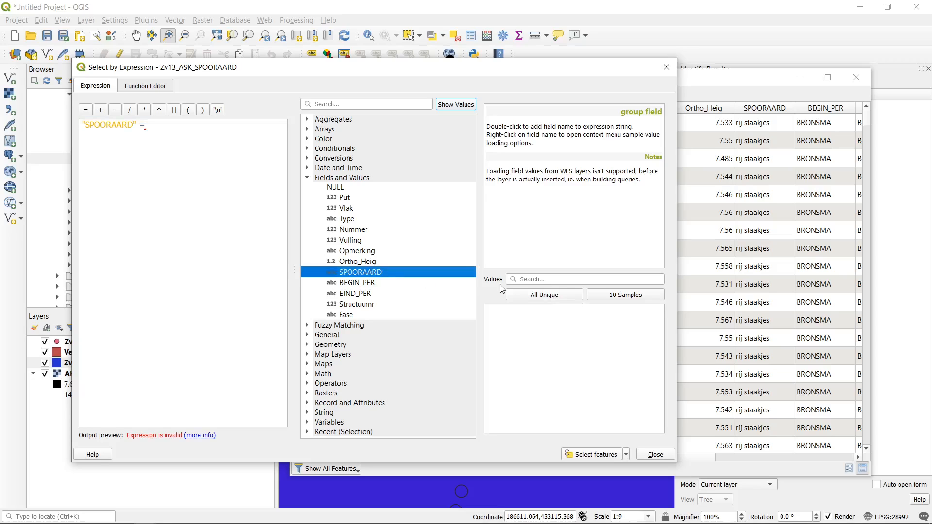
click(538, 297)
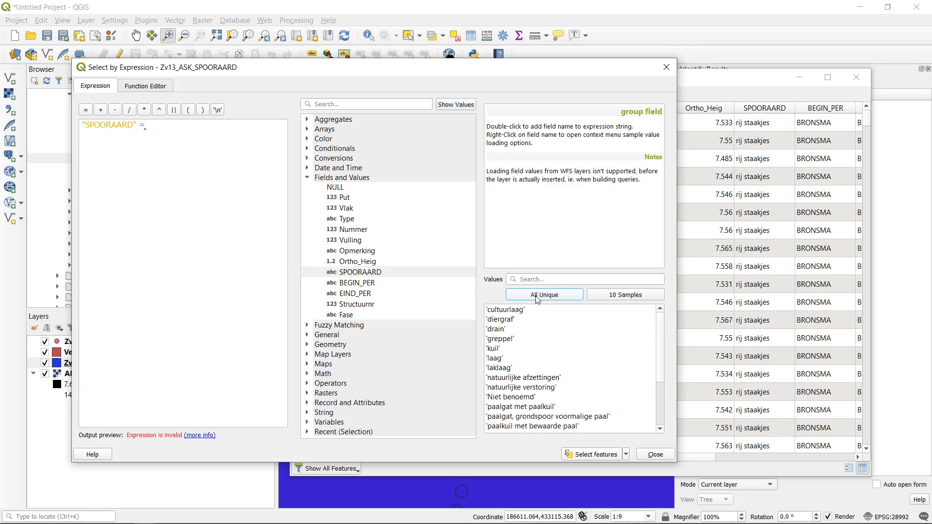
drag(661, 334, 660, 412)
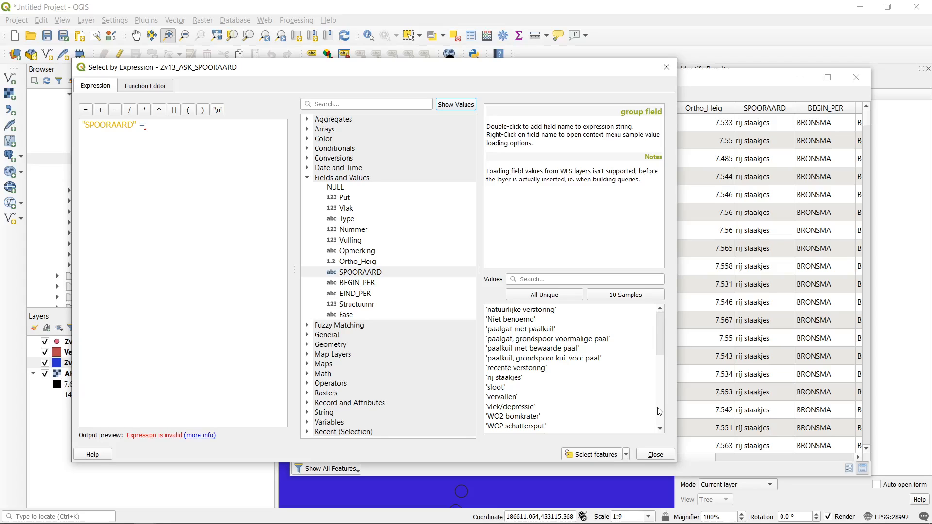
click(521, 393)
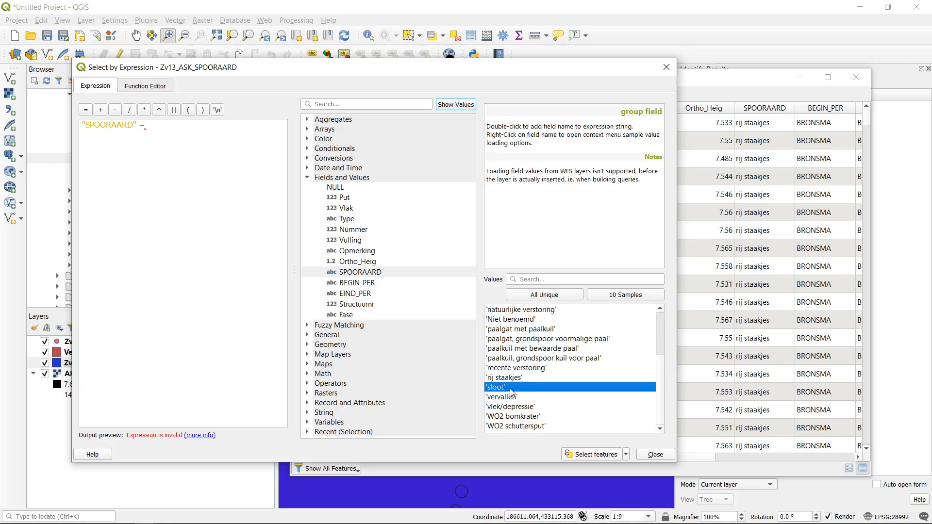
double_click(510, 388)
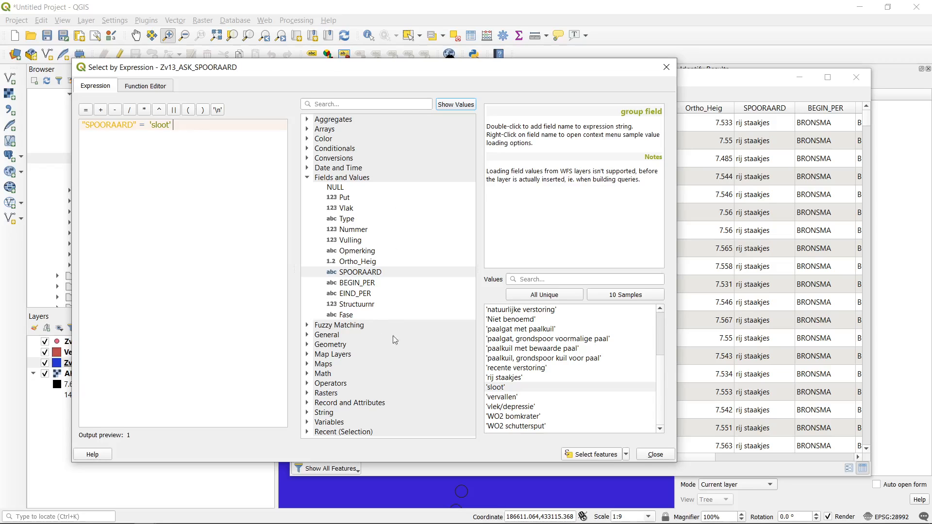
click(592, 455)
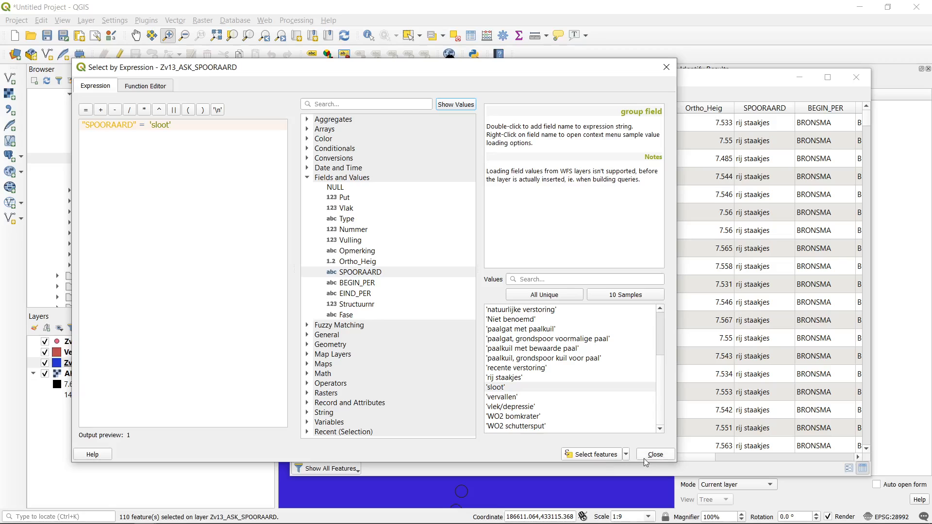
click(659, 455)
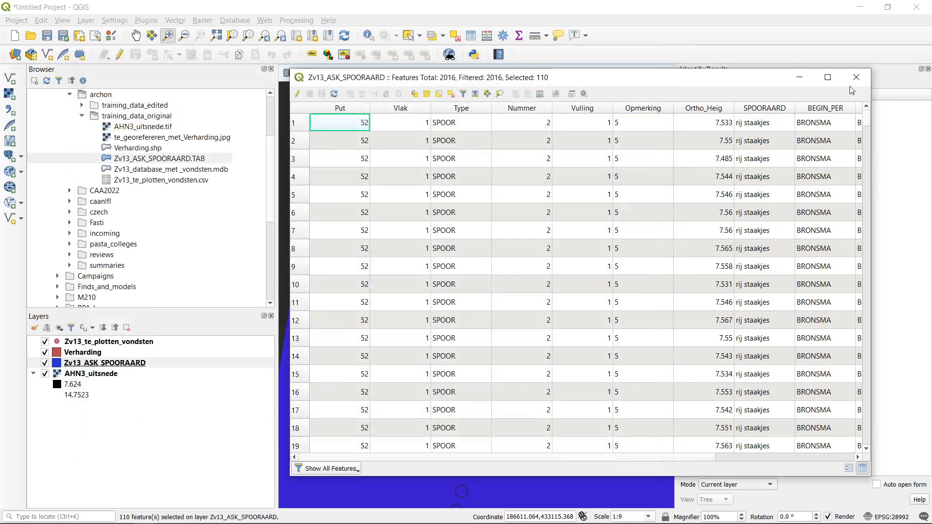
Step: Zoom the map to the selected ditch features, move the table aside, and examine those along the long curved trench
click(500, 94)
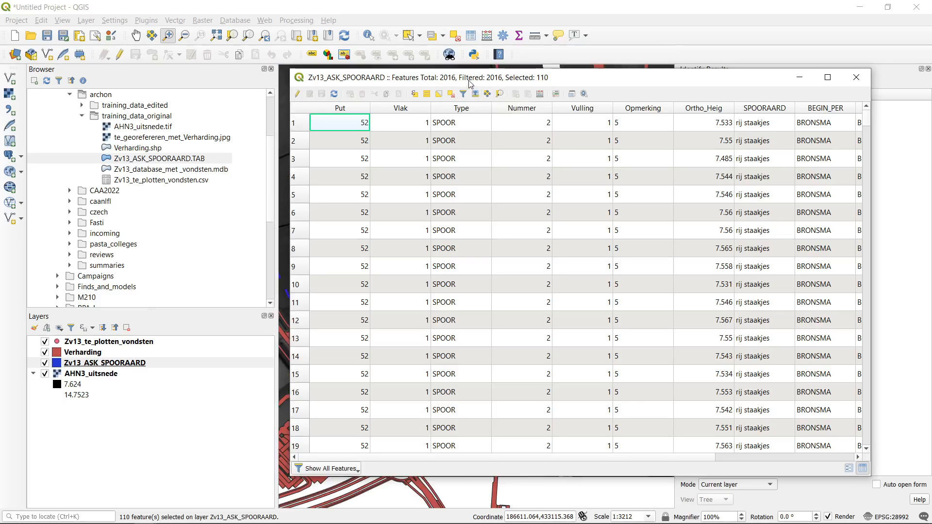
drag(470, 83, 820, 90)
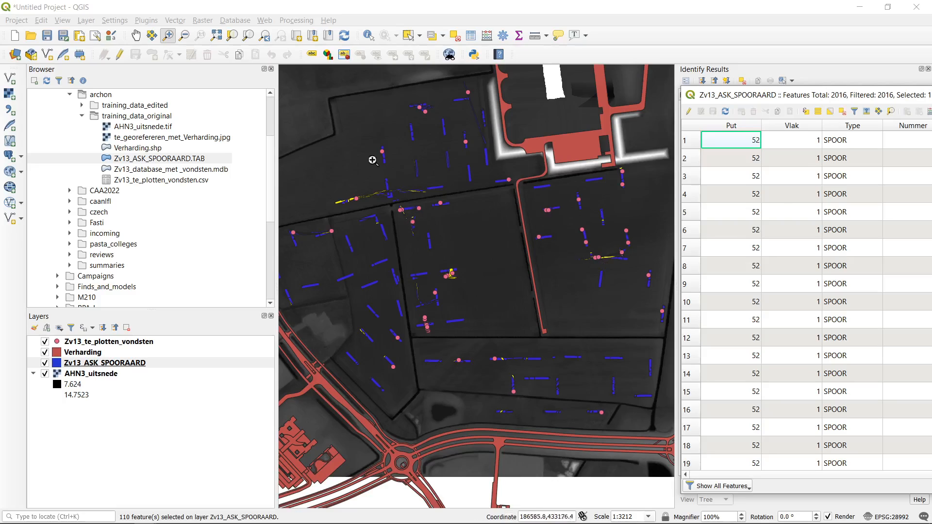
drag(313, 177, 439, 216)
drag(512, 237, 500, 210)
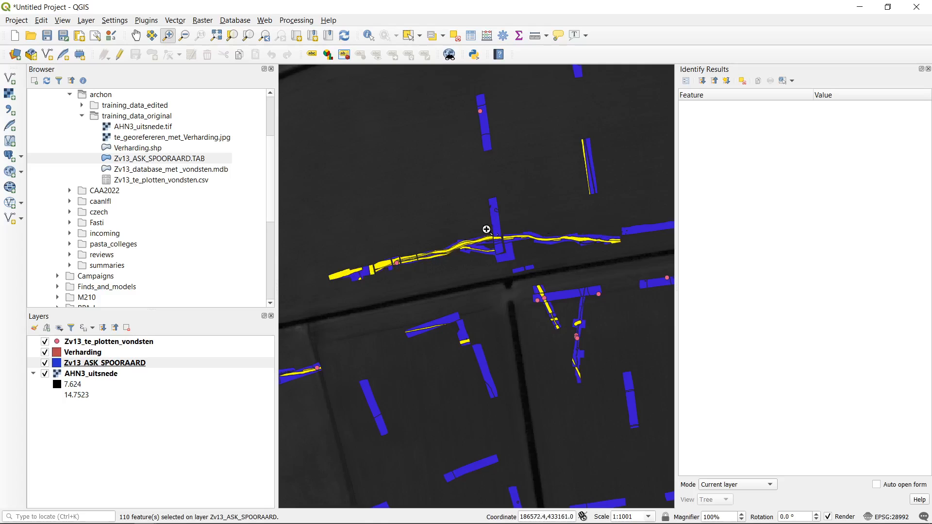
drag(320, 218, 632, 314)
drag(440, 203, 534, 329)
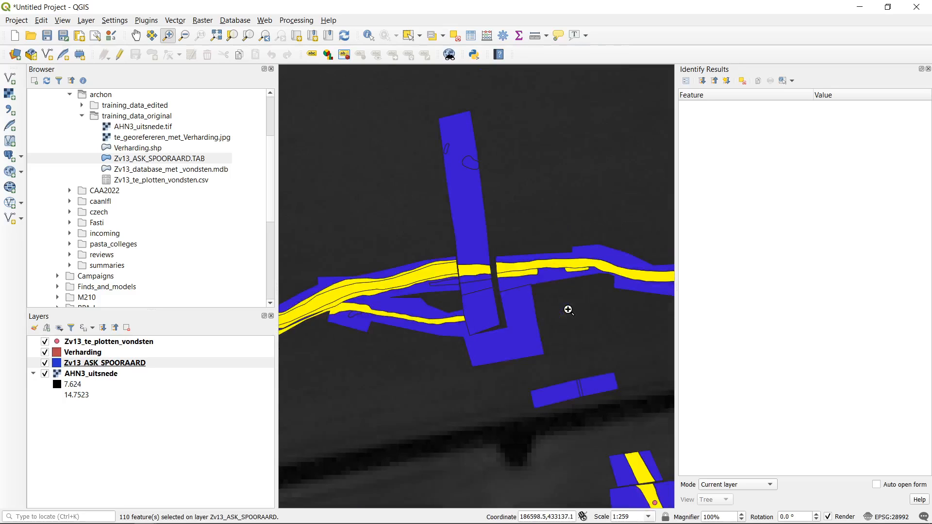
Step: Survey the selected ditches across the whole site and examine the group of trenches in the eastern field
scroll(470, 285, down, 2)
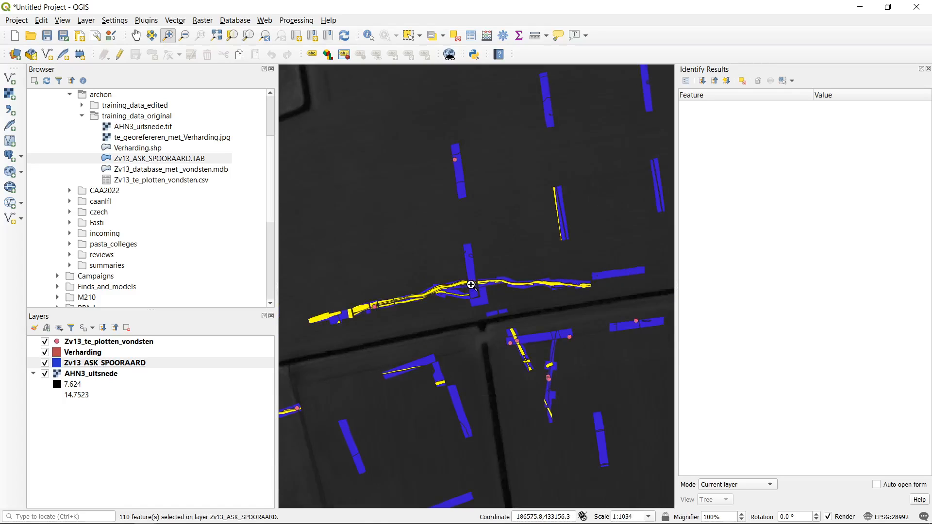
scroll(489, 238, down, 1)
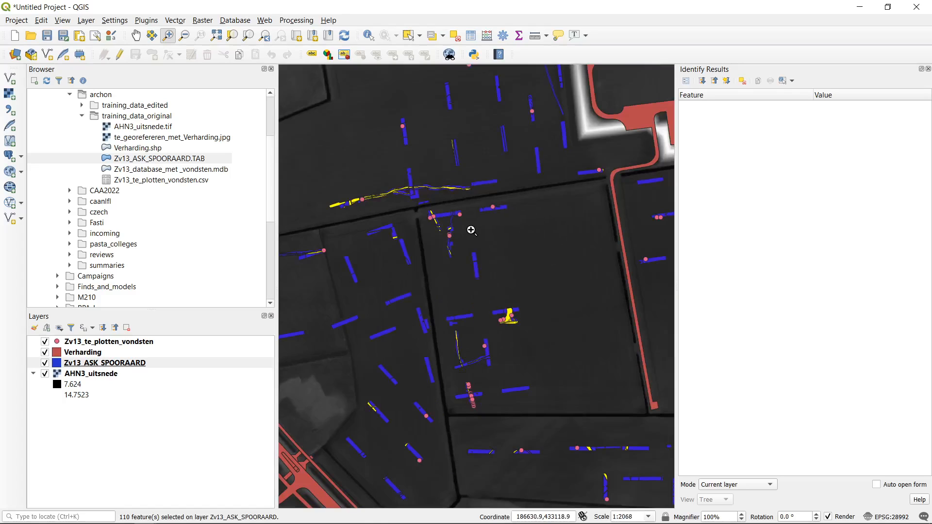
scroll(499, 239, down, 1)
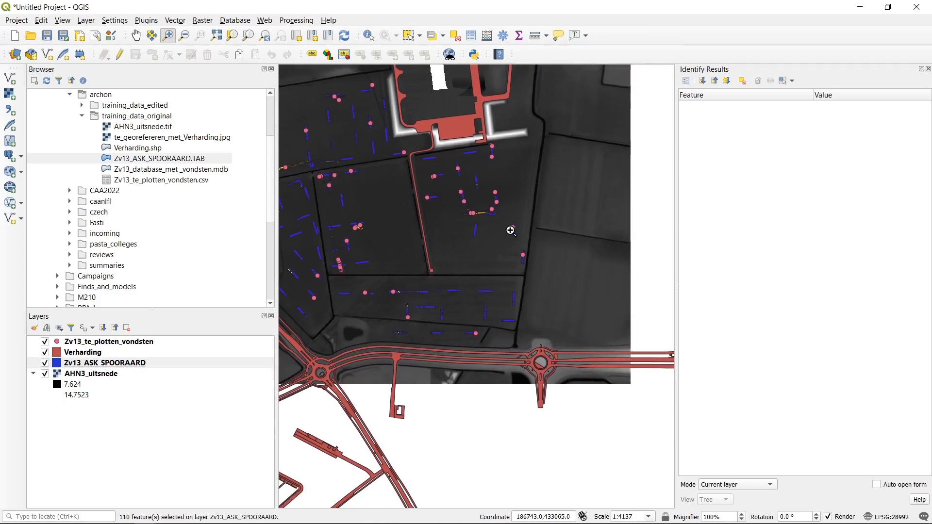
scroll(475, 204, up, 3)
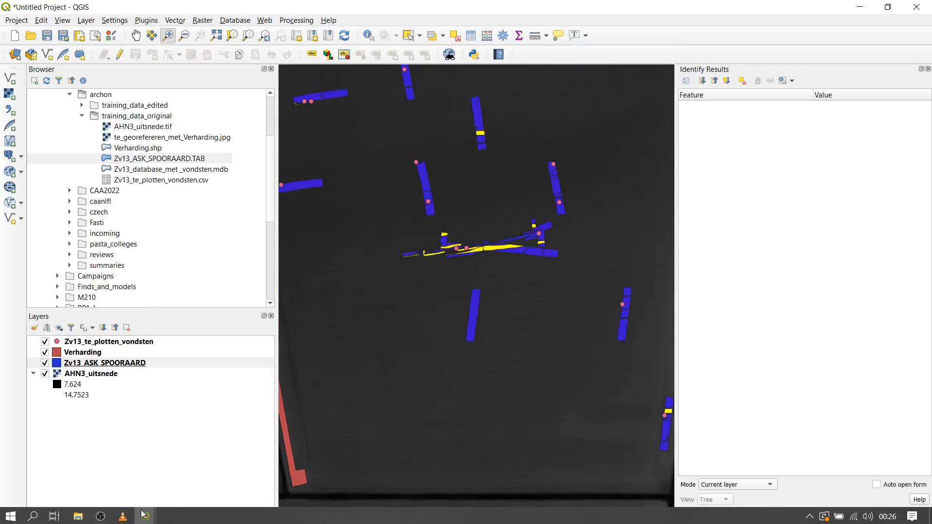
Step: Bring the attribute table back and review the highlighted sloot rows from row 89 to 105, including their period and structure columns
mouse_move(144, 514)
click(218, 462)
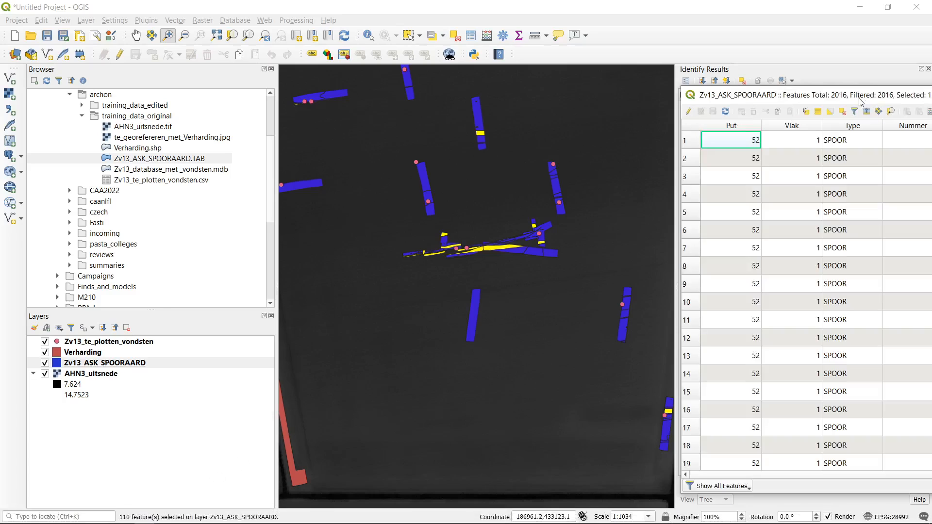
drag(860, 101, 582, 78)
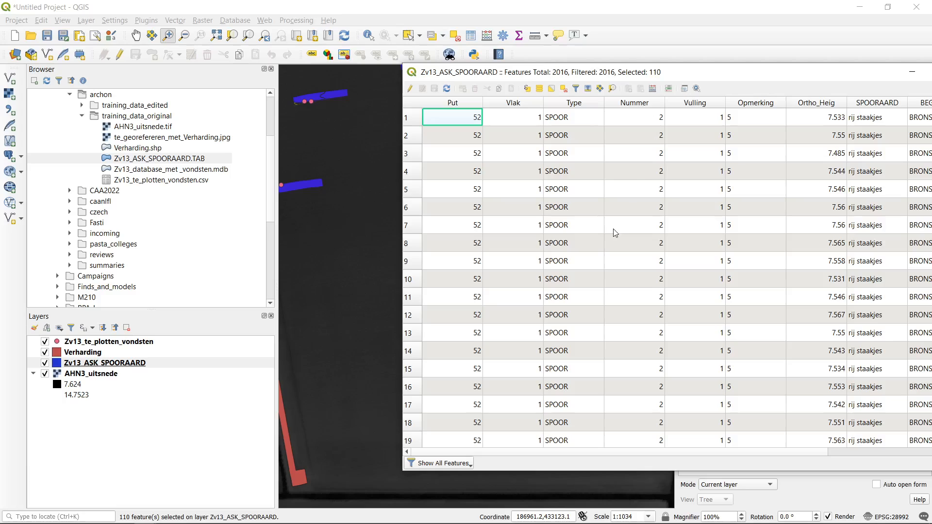
scroll(607, 235, down, 20)
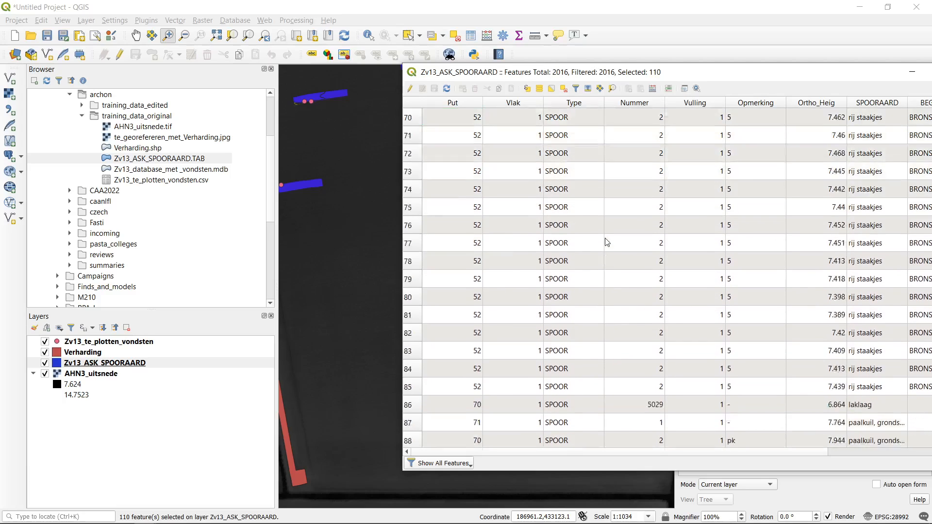
scroll(605, 239, down, 6)
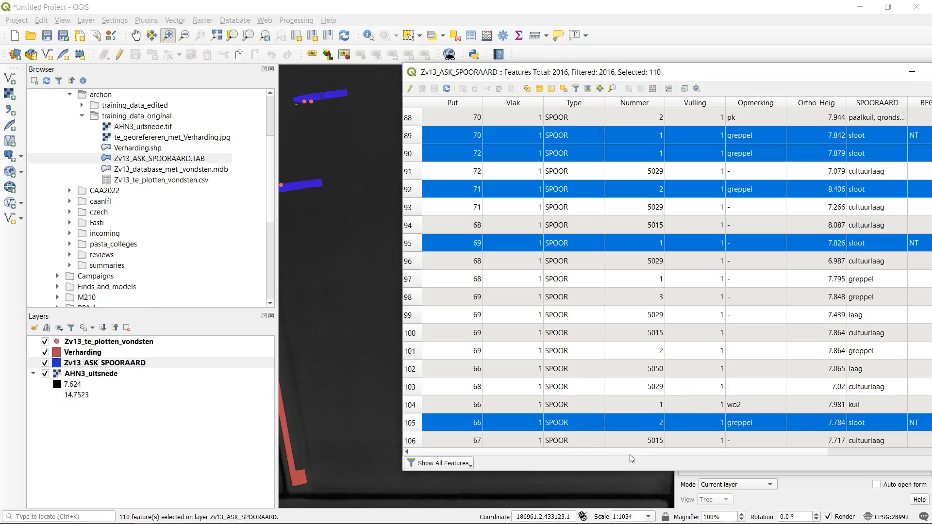
drag(630, 454, 775, 464)
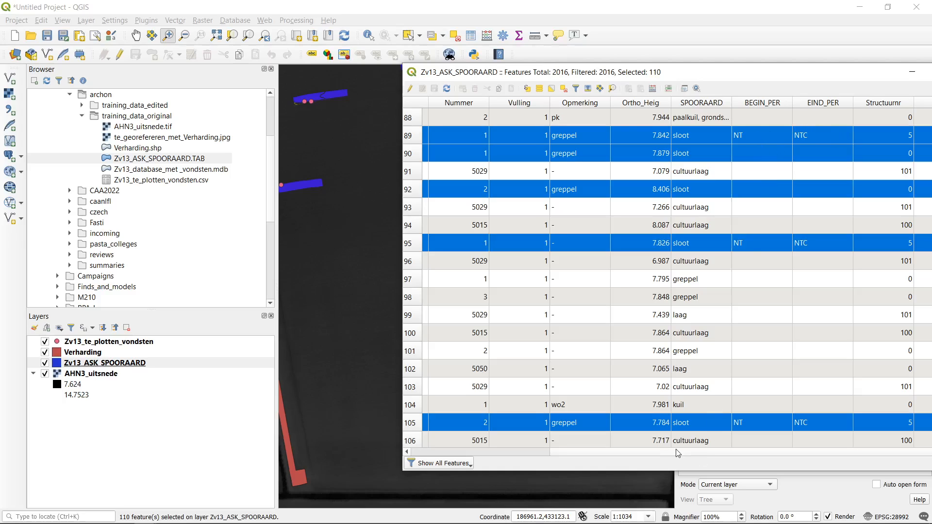
drag(678, 453, 496, 462)
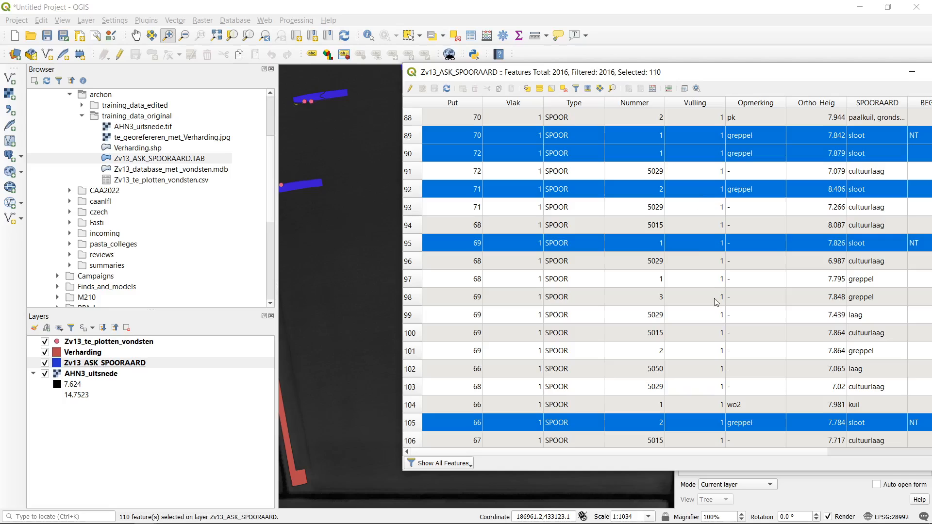
Step: Filter the attribute table to show only the selected features and enlarge its window until all columns through Fase fit
scroll(713, 267, down, 6)
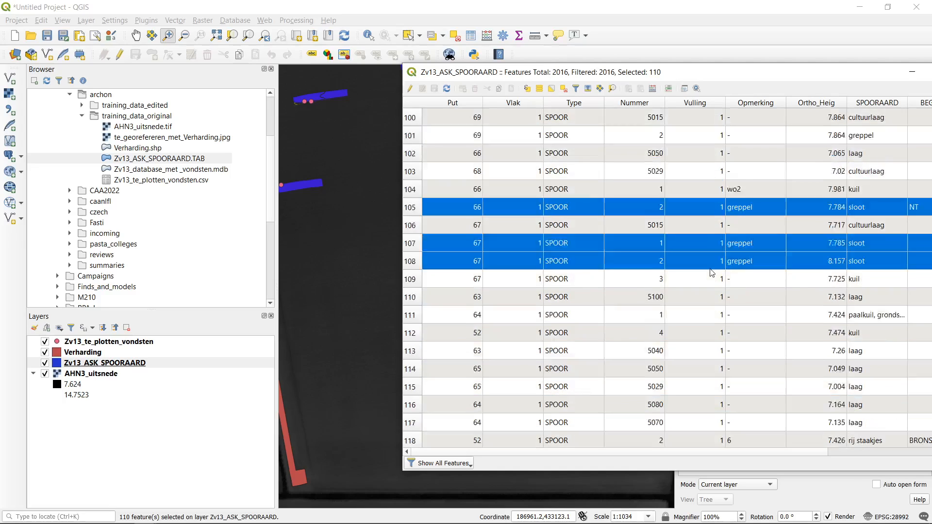
click(466, 465)
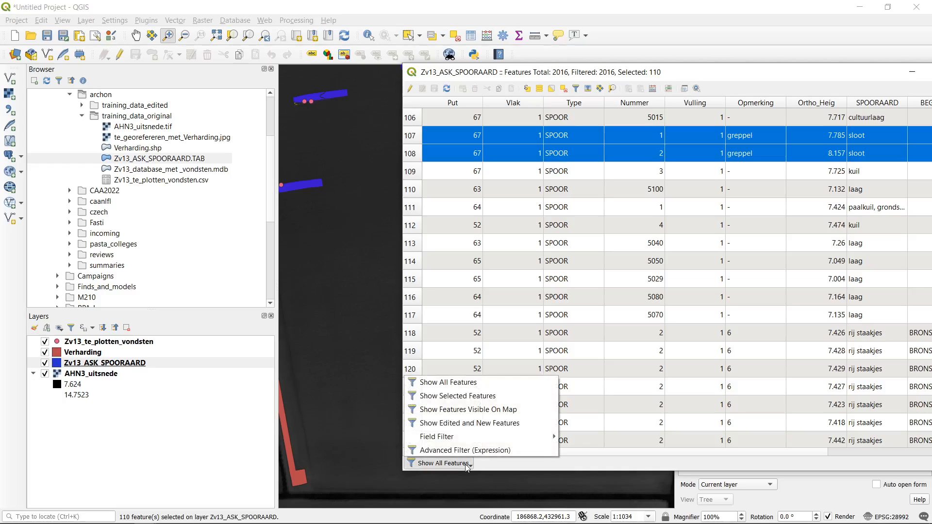
click(526, 397)
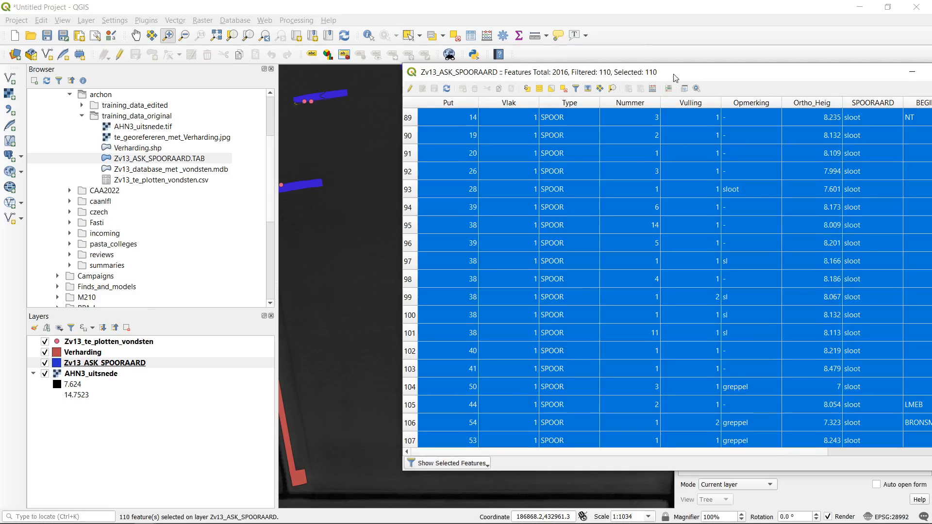
drag(676, 72, 409, 57)
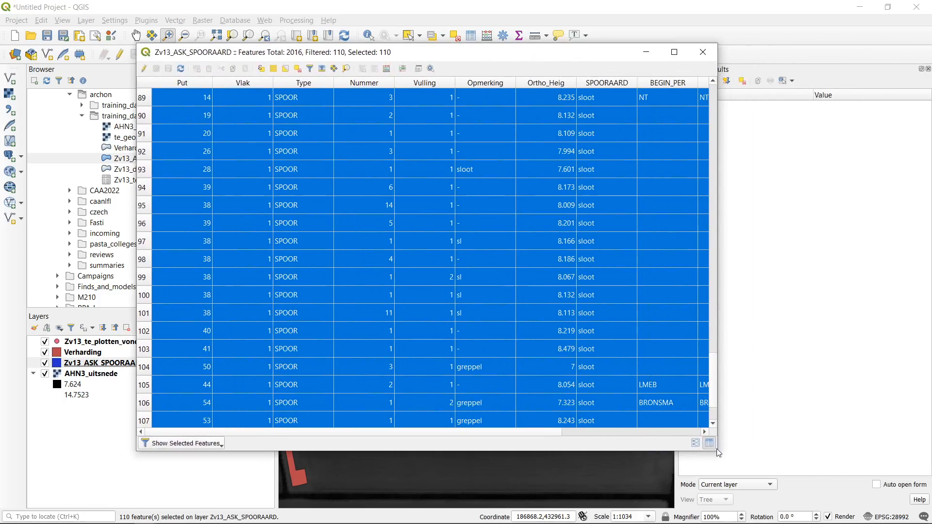
drag(718, 455, 901, 505)
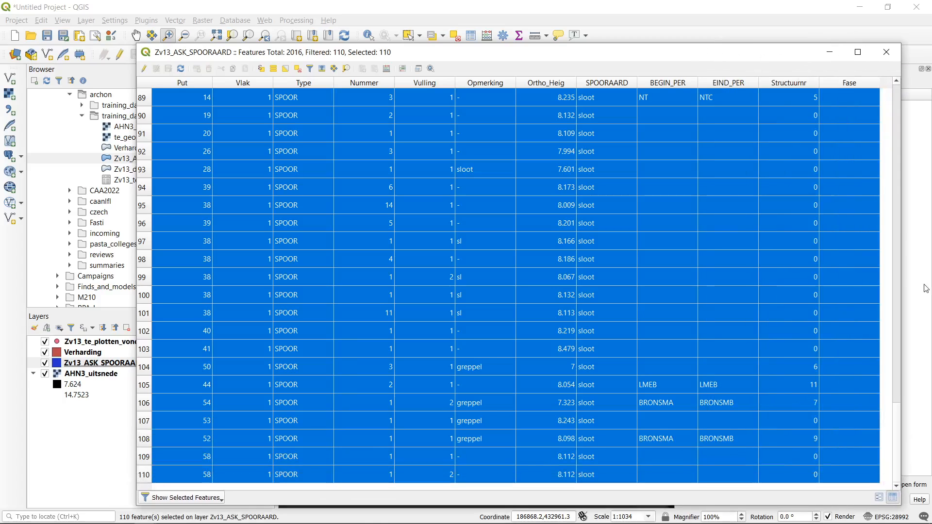
Step: Review the filtered sloot records from the first row to the last and sort them by the SPOORAARD field
click(897, 194)
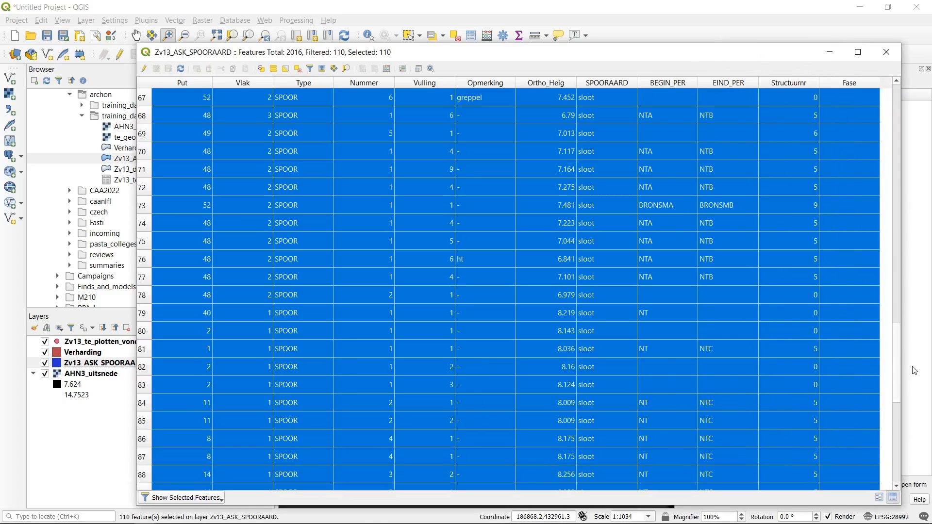
drag(898, 347, 878, 91)
drag(765, 57, 750, 45)
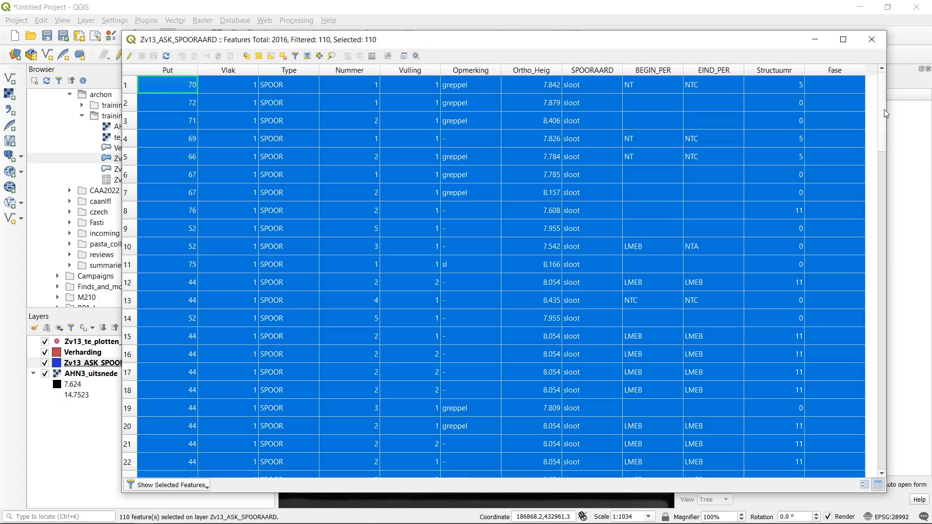
drag(885, 108, 882, 451)
click(579, 71)
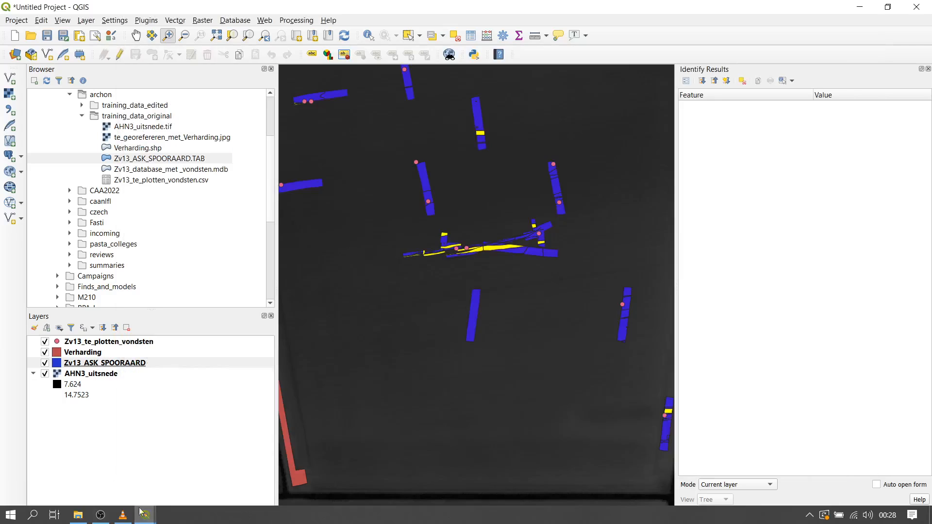
click(148, 521)
click(197, 487)
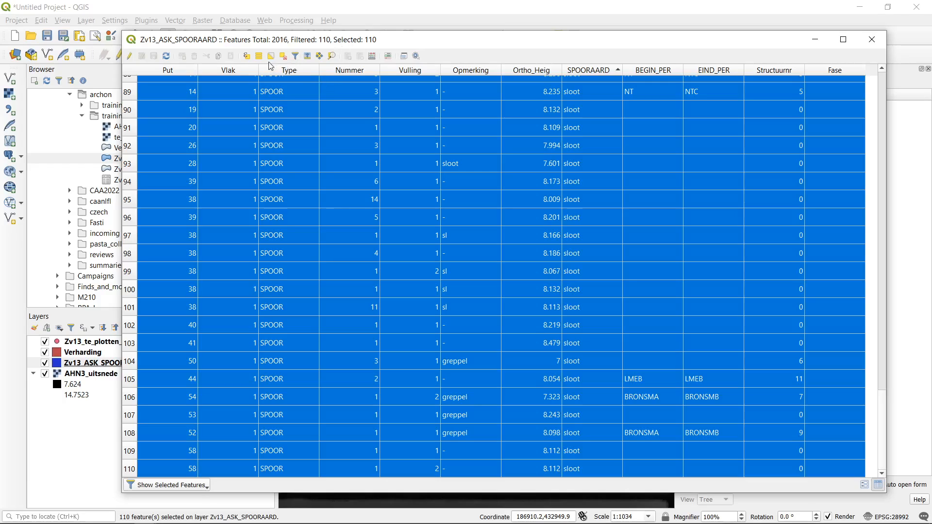
Step: Deselect all features of the layer and set the attribute table to show all features again
click(280, 59)
click(163, 486)
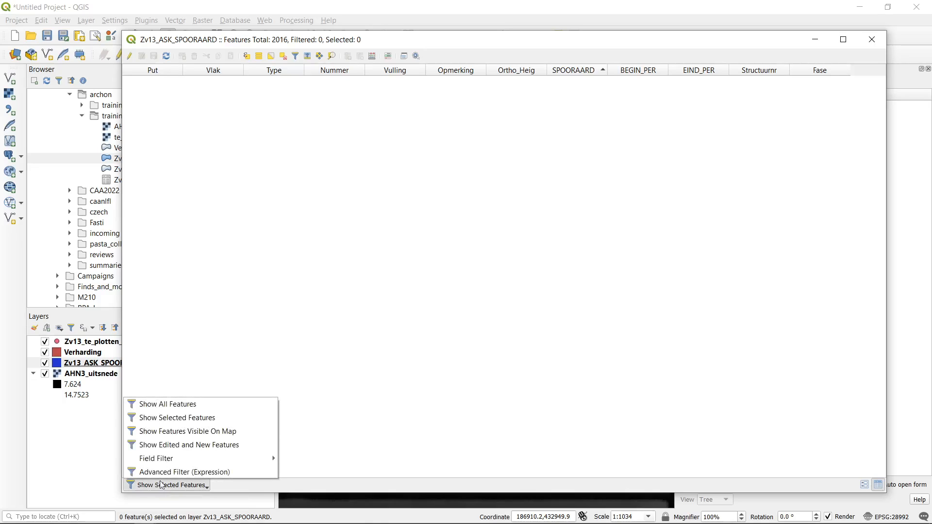
click(183, 407)
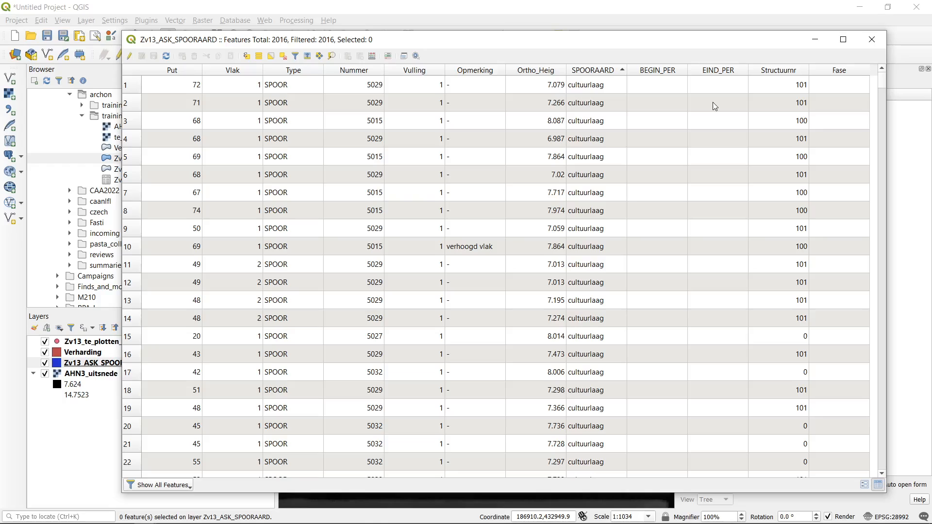
Step: Open the Field Calculator, enlarge it, examine its new-field, update-field and expression options, and close it without calculating anything
click(372, 55)
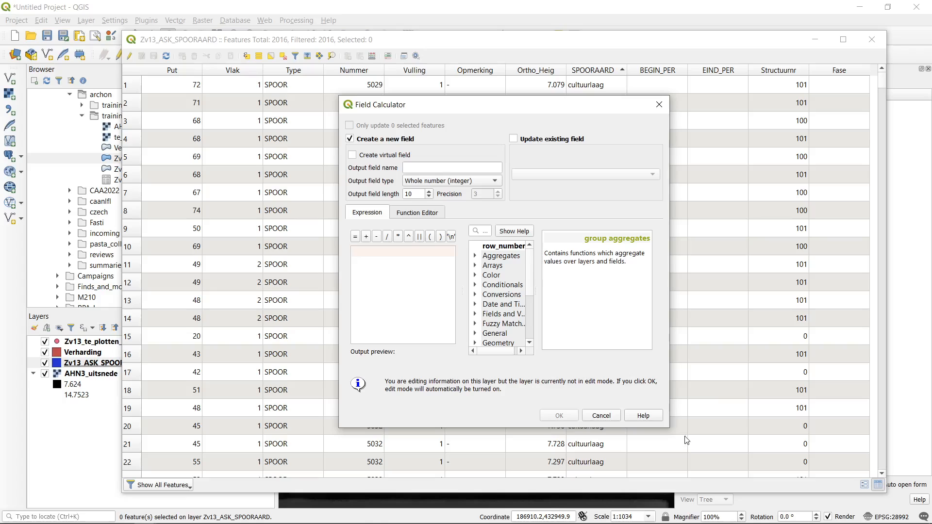
drag(668, 426, 830, 488)
drag(596, 109, 468, 65)
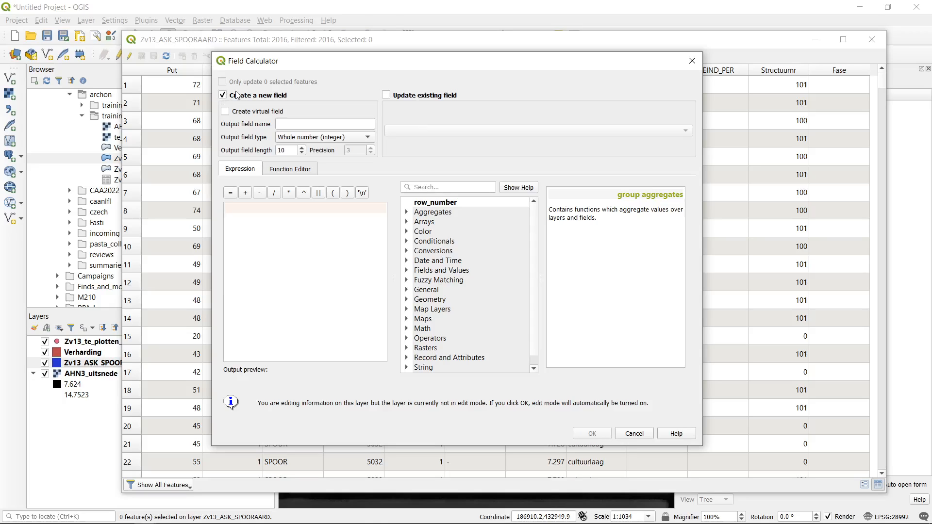
click(431, 131)
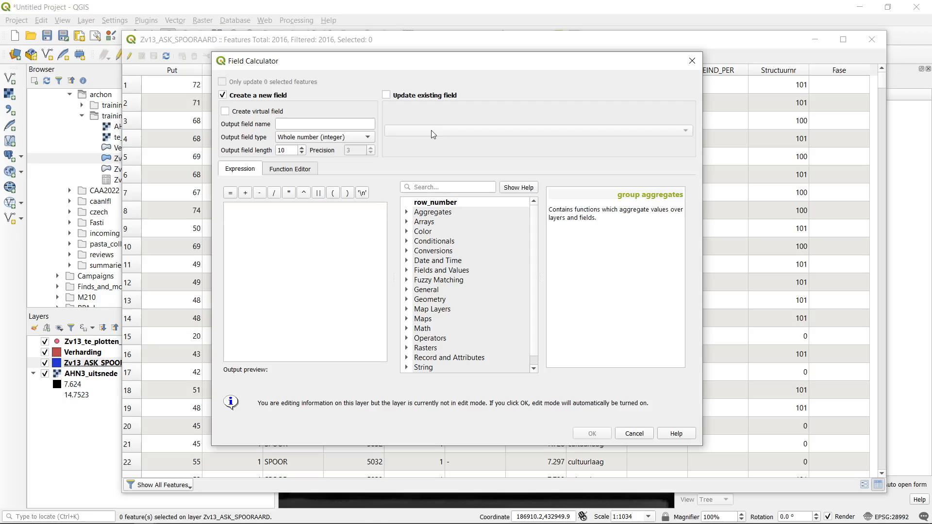
click(296, 219)
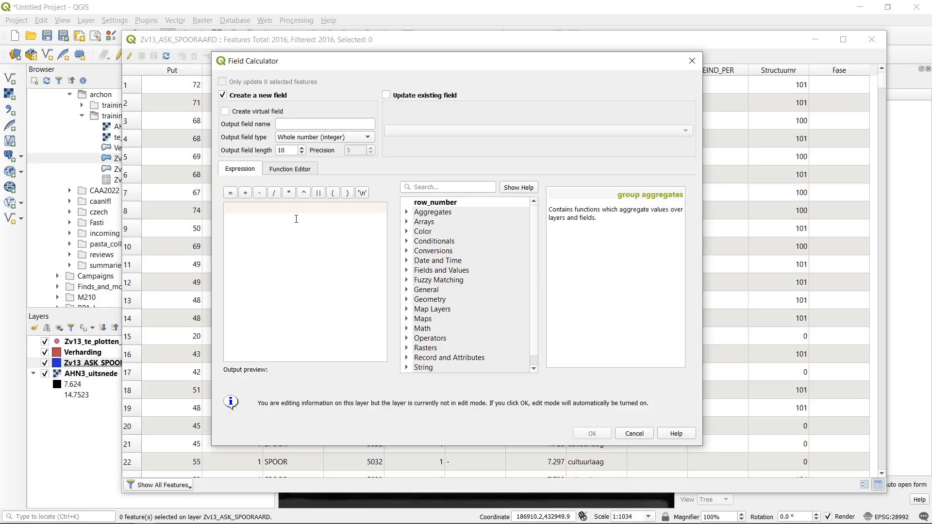
click(622, 432)
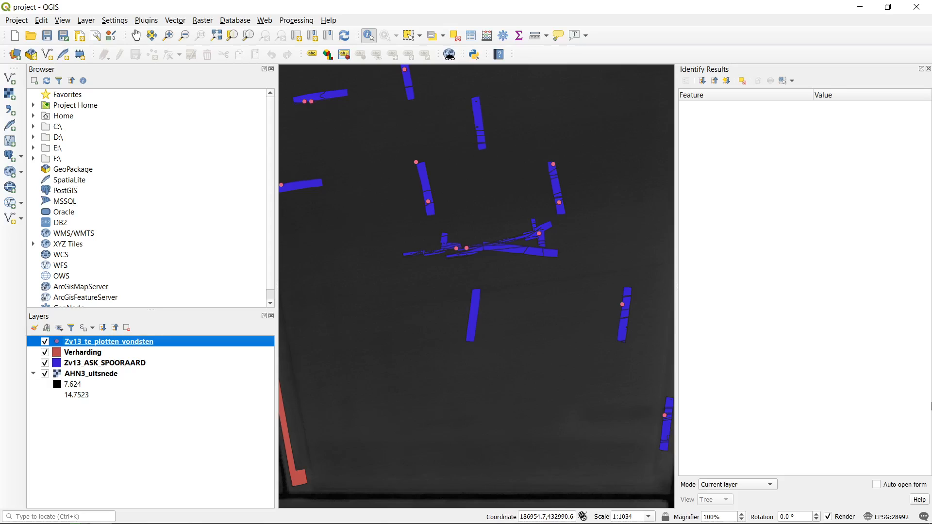
Step: Open the attribute table of the Zv13_ASK_SPOORAARD layer, look over its fields, and close it
key(Down)
key(Down)
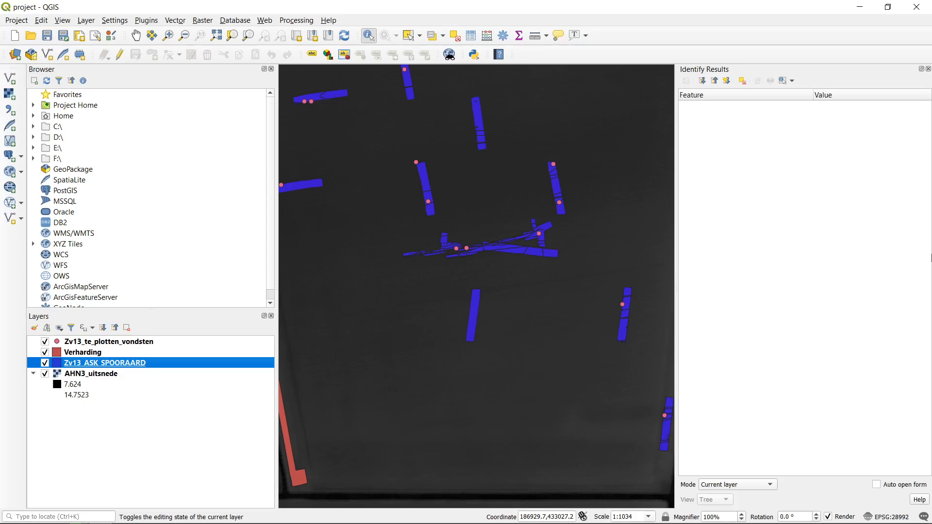
right_click(109, 363)
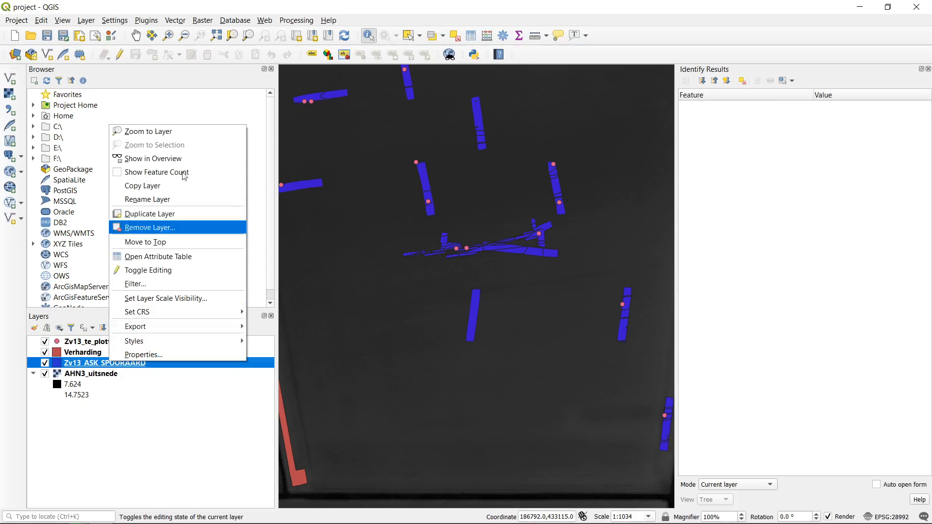
click(188, 256)
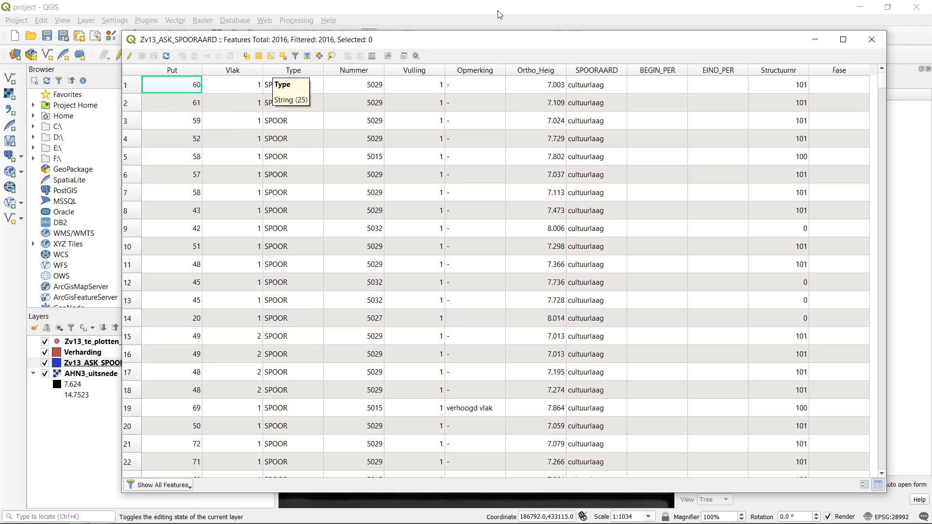
drag(288, 42, 275, 43)
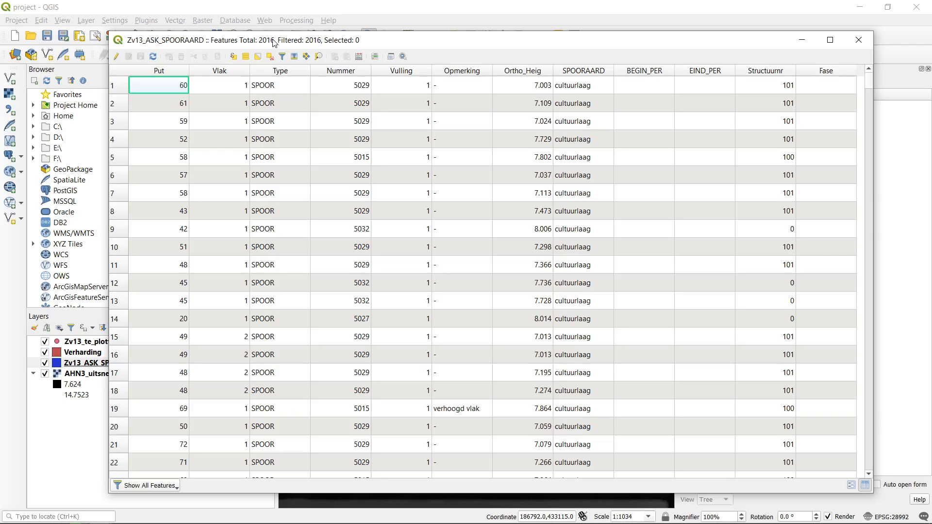
click(859, 40)
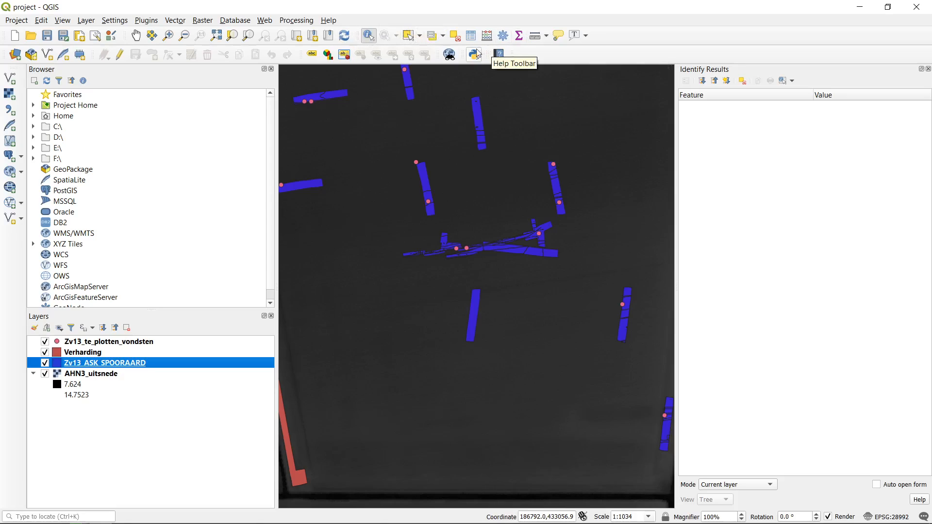
Step: Select all Zv13_ASK_SPOORAARD features matching the expression Vlak = '1' and close the selection dialog
click(444, 36)
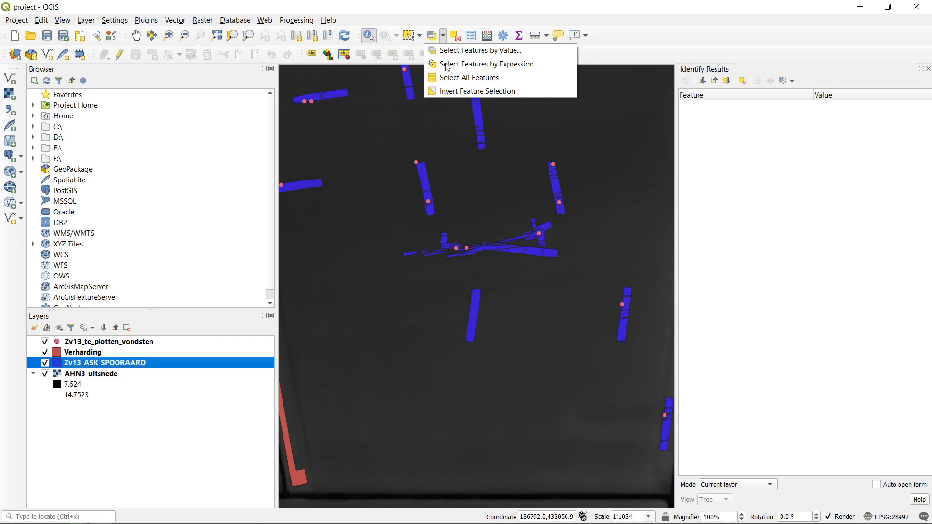
click(470, 65)
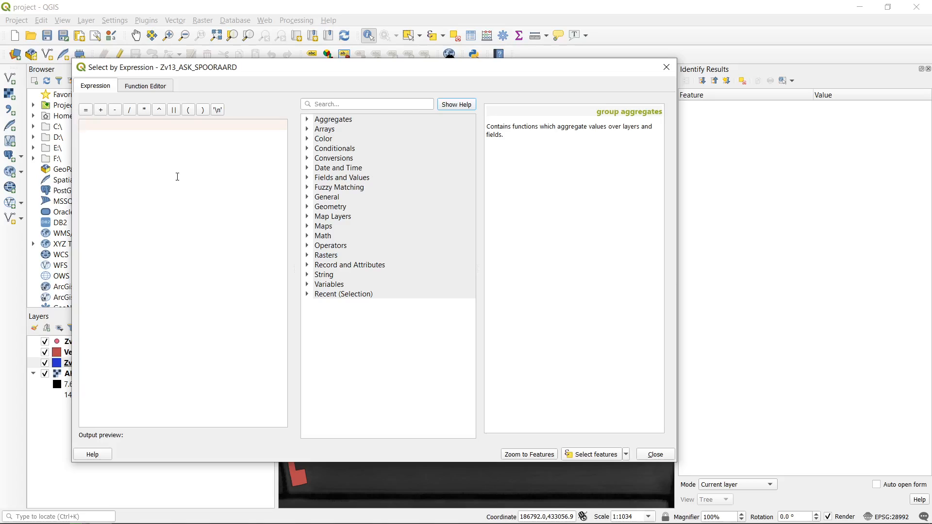
click(309, 178)
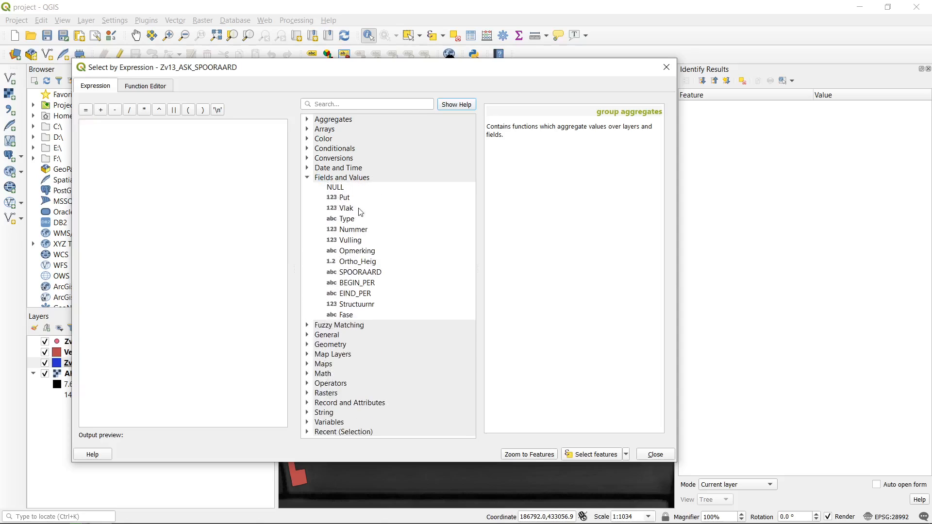
click(346, 209)
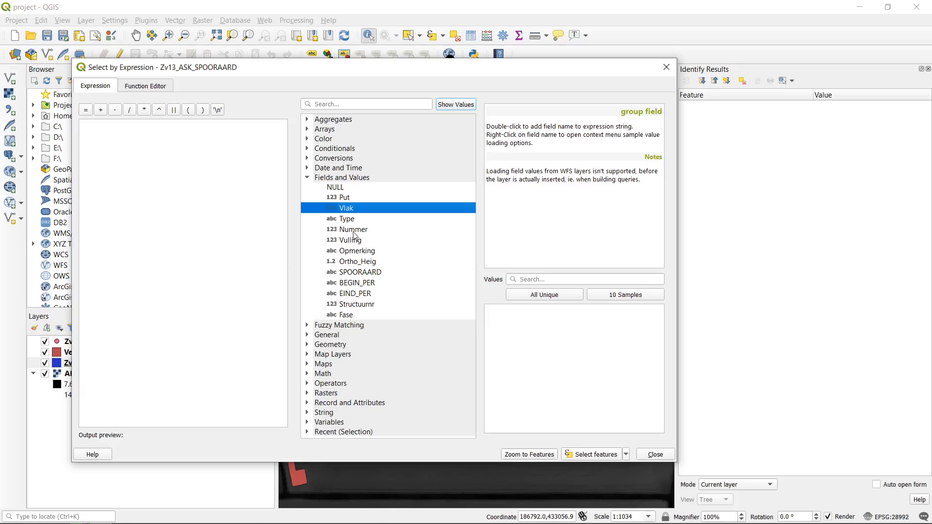
click(152, 134)
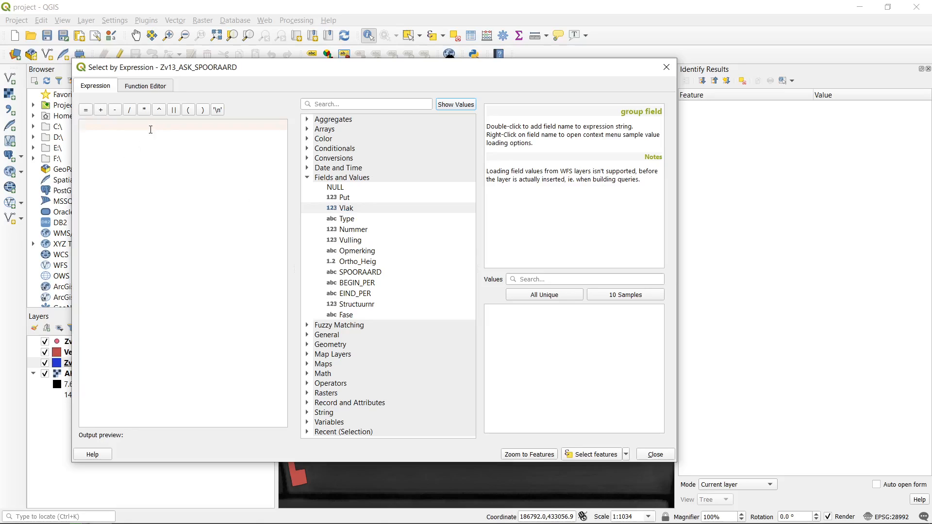
text(Vlak)
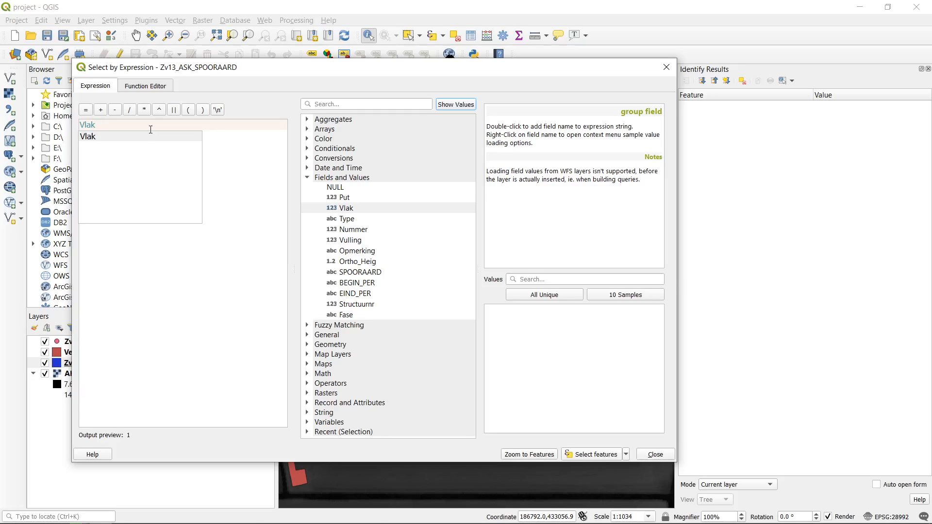
text( =)
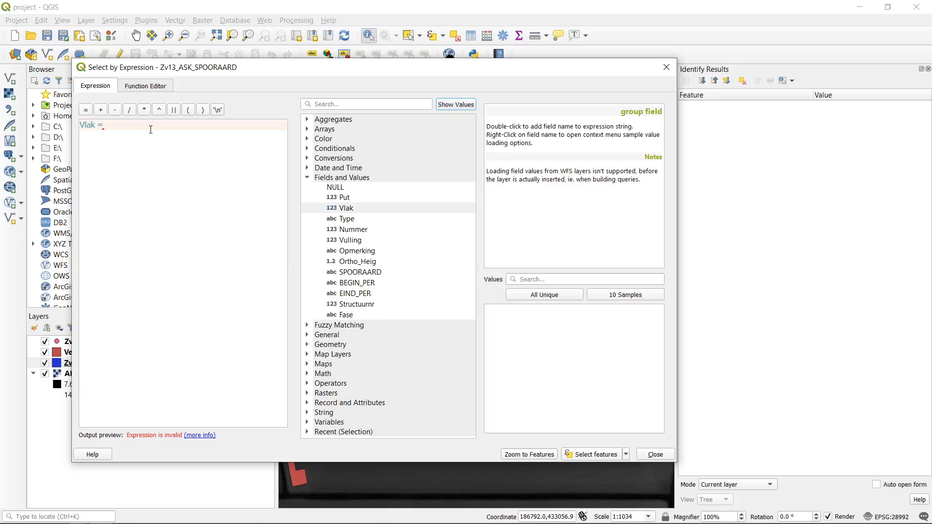
text(1)
text(')
text(')
click(605, 455)
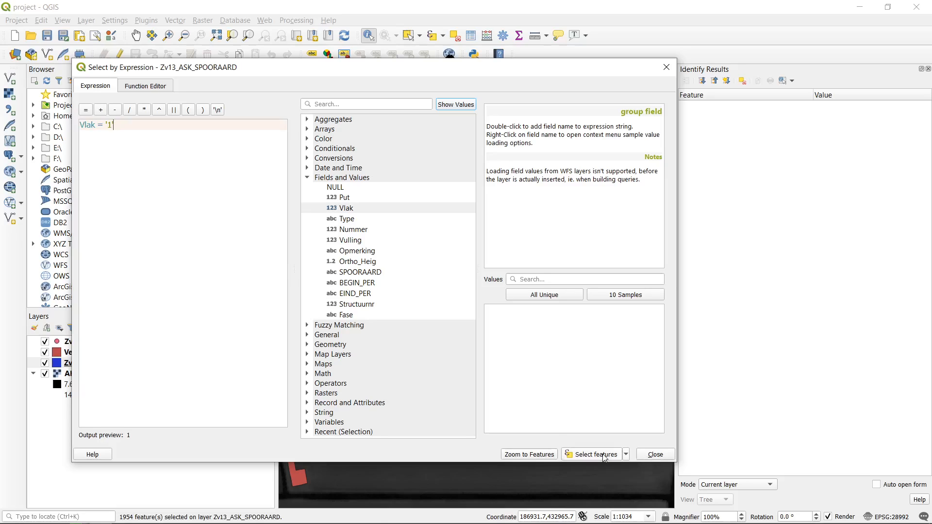
click(655, 455)
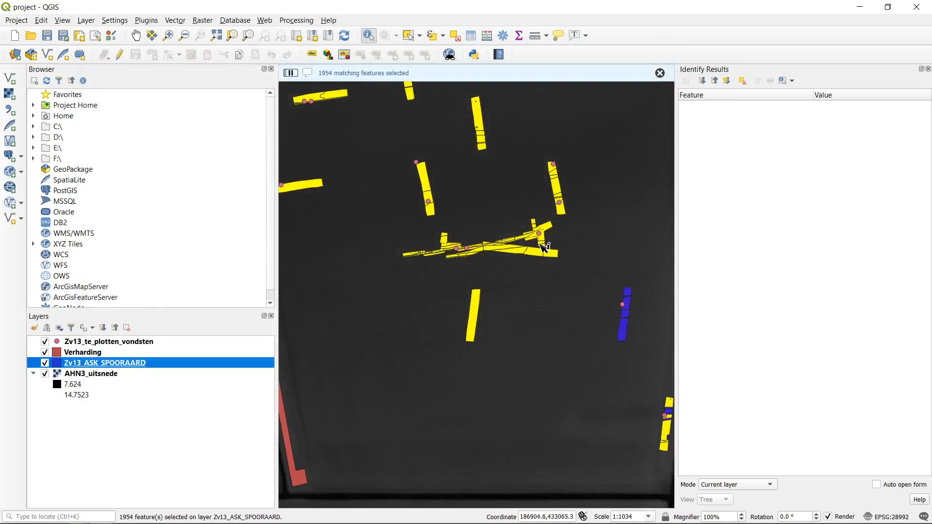
Step: Examine on the map which trenches are selected and which are not across the neighbouring fields
scroll(526, 230, down, 1)
drag(345, 139, 551, 162)
drag(458, 316, 439, 233)
scroll(404, 228, up, 1)
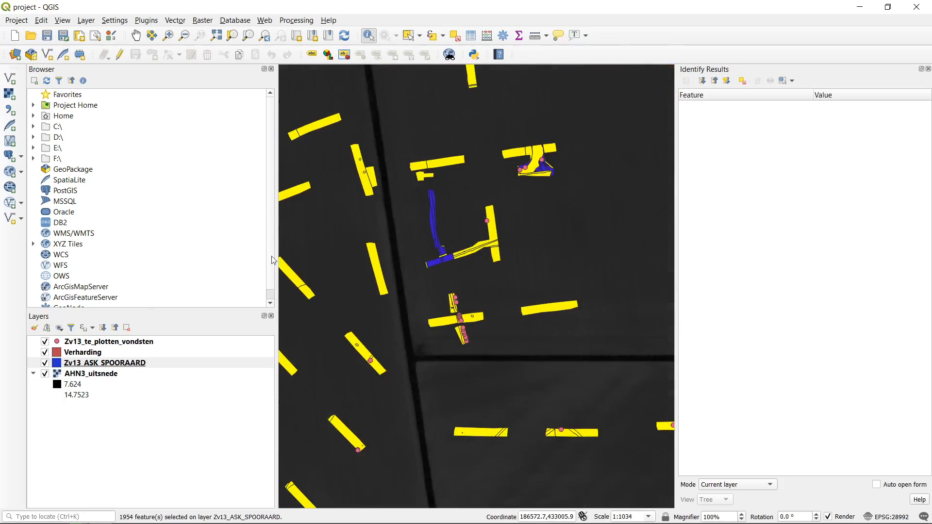
Step: Reopen the Zv13_ASK_SPOORAARD attribute table and compare the highlighted rows with the unselected ones by their Vlak value
right_click(116, 368)
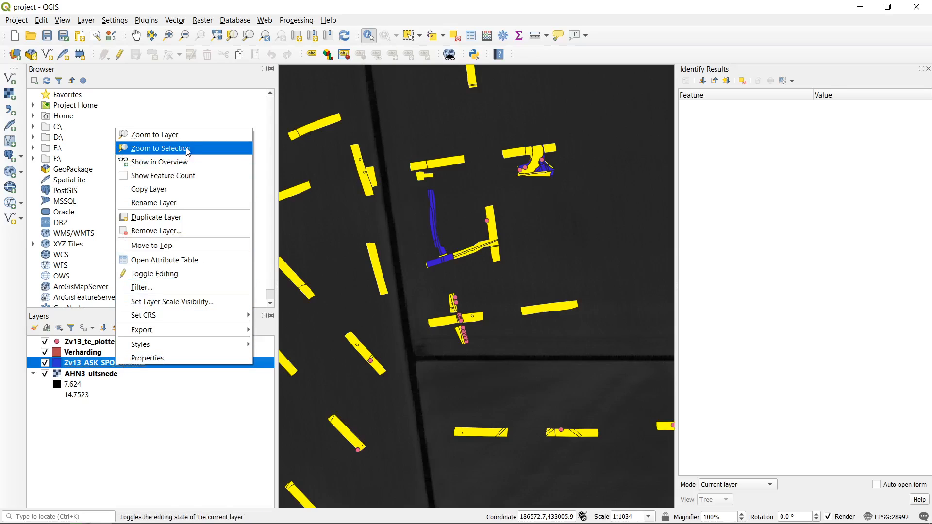
click(192, 268)
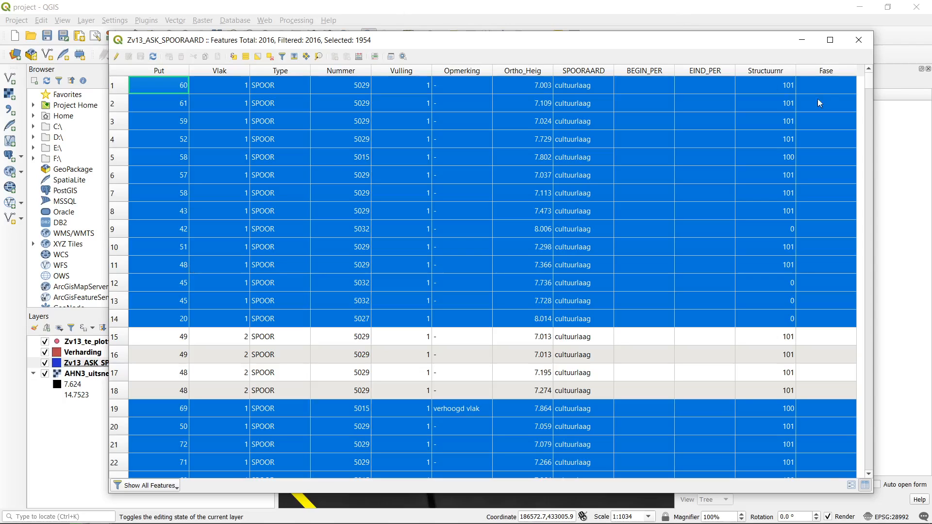
drag(698, 43, 682, 37)
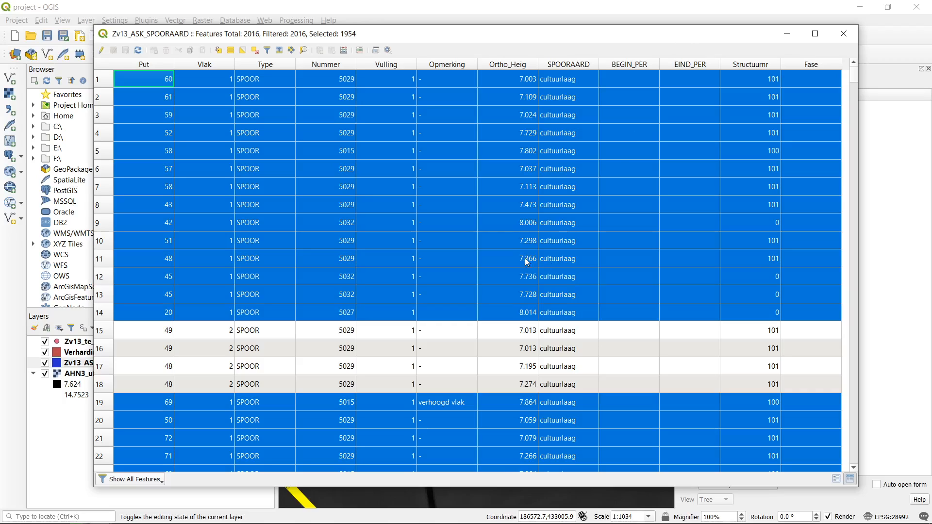
drag(852, 75, 850, 211)
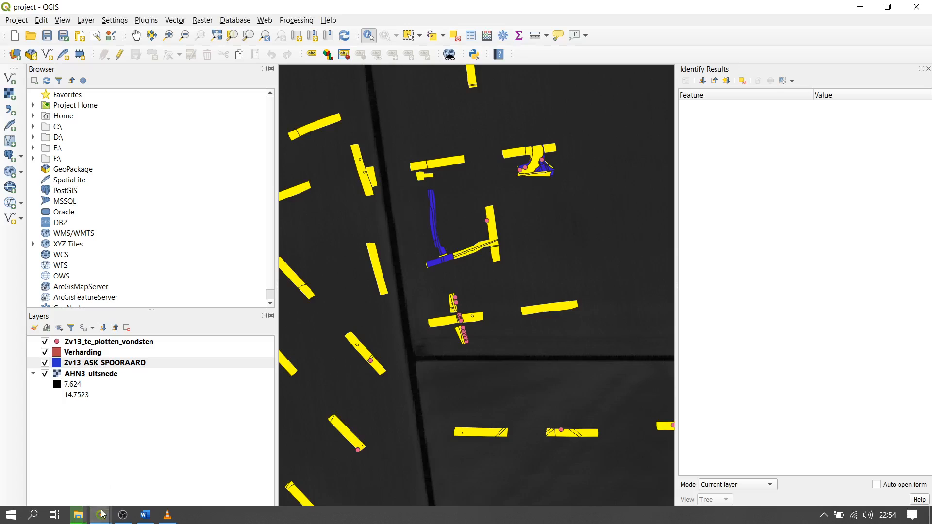
Step: Return to the Zv13_ASK_SPOORAARD attribute table for a last look at the selected rows and close it
click(100, 515)
click(194, 459)
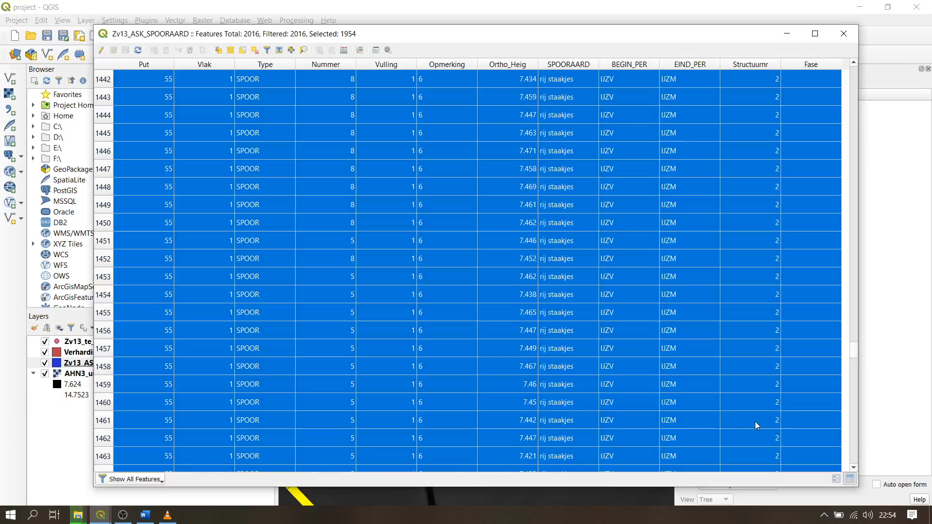
click(843, 34)
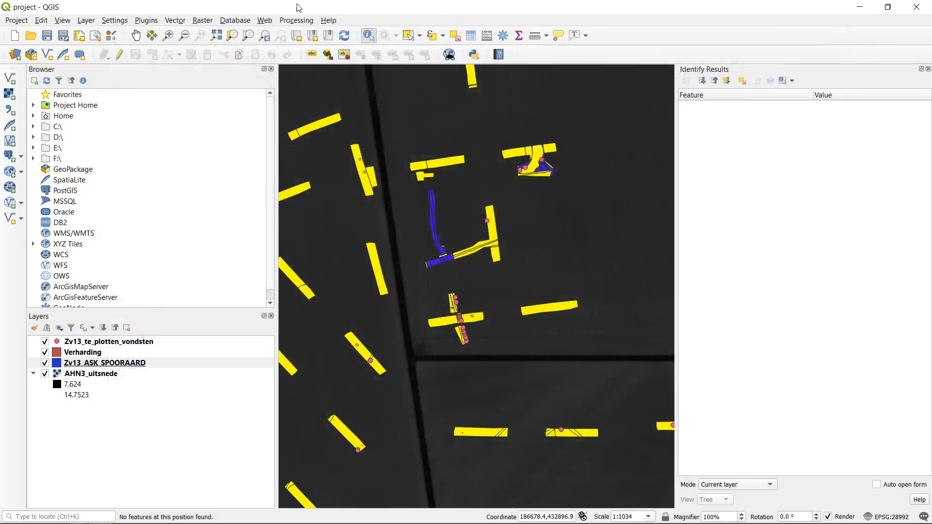
Step: Select the Zv13_ASK_SPOORAARD features matching the expression "Put" = '1' and close the selection dialog
click(443, 36)
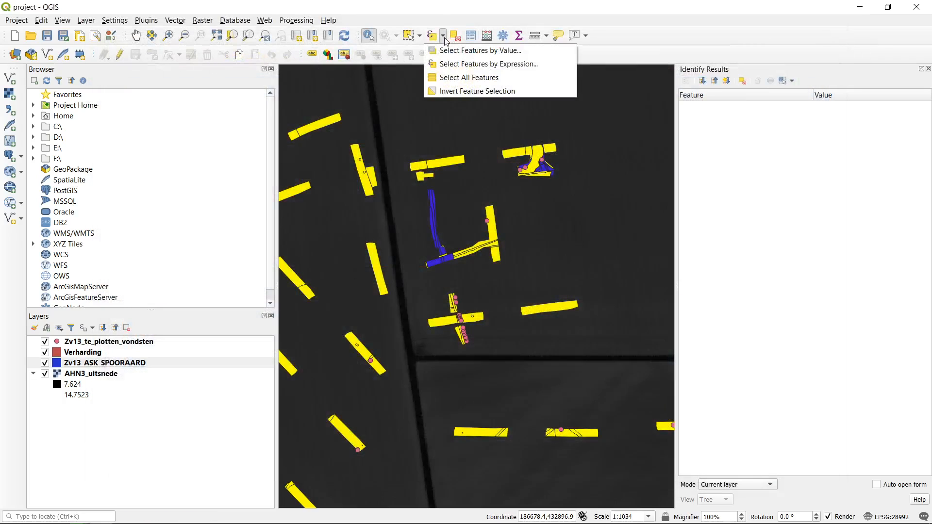
click(475, 65)
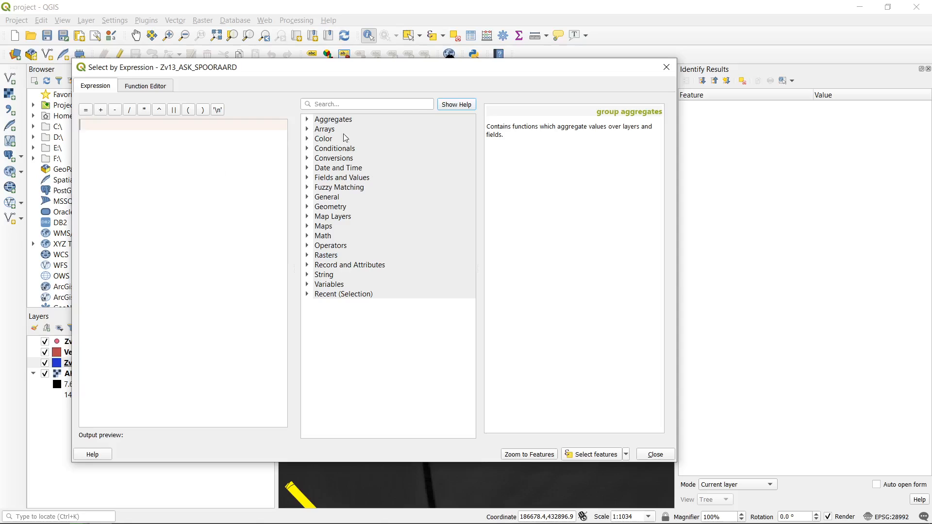
click(307, 178)
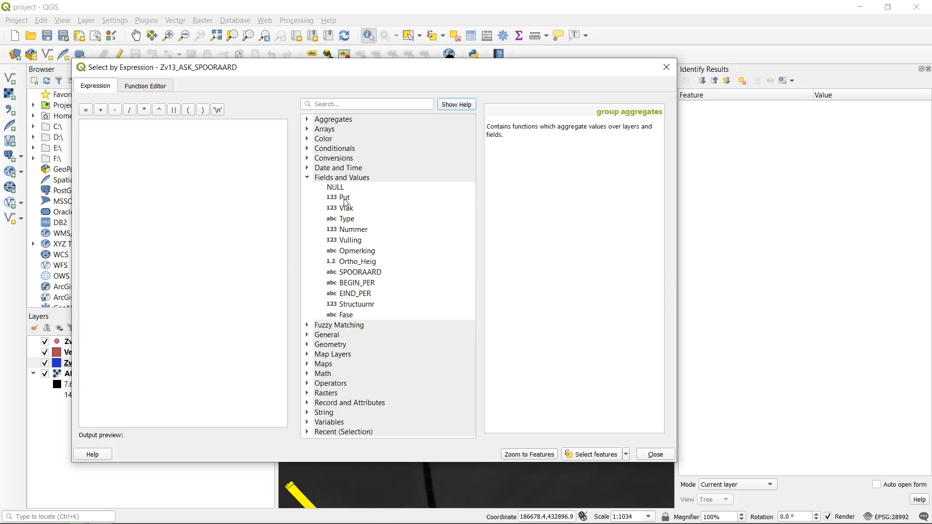
double_click(346, 198)
text(= 1)
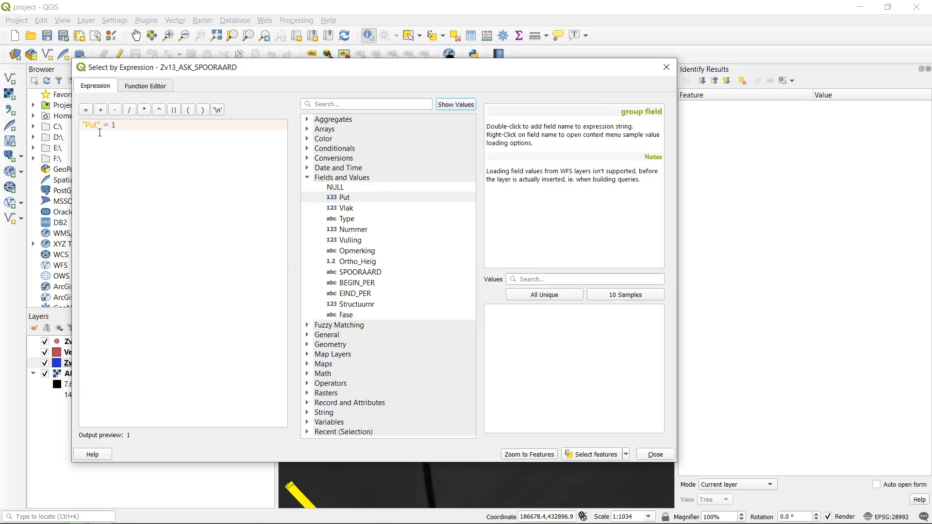
key(BackSpace)
text(0)
text(1)
click(627, 456)
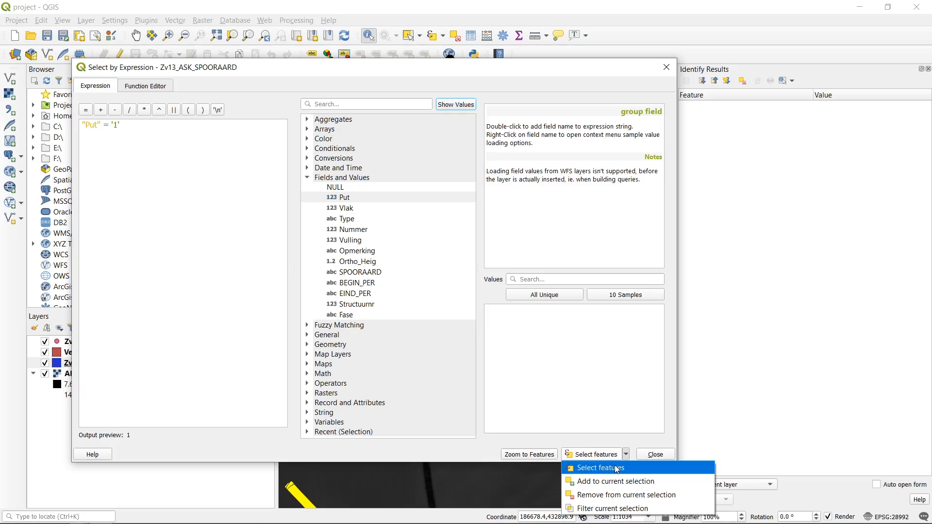
click(632, 511)
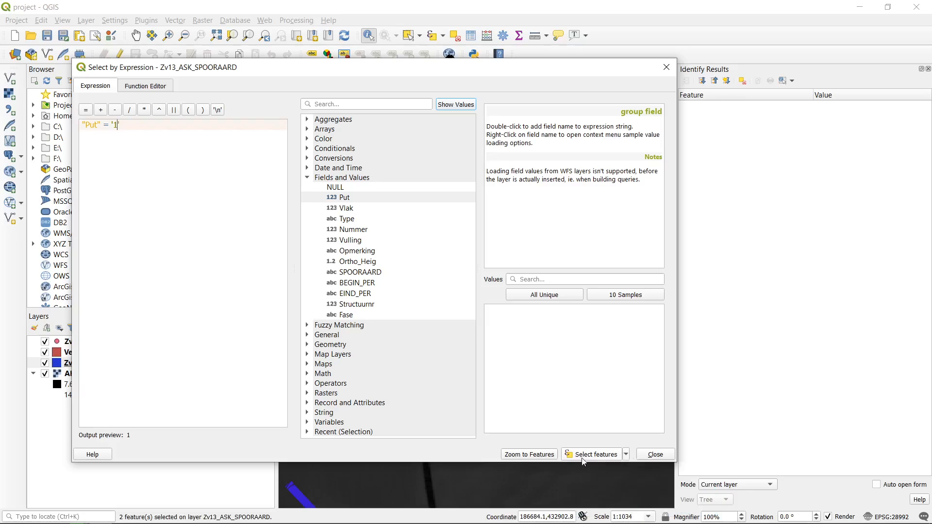
click(663, 459)
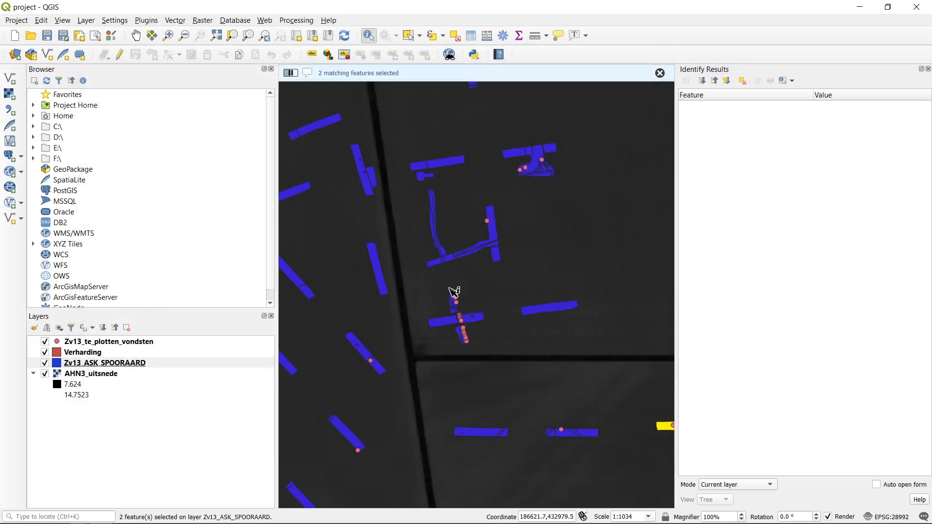
Step: Inspect the selected trench on the map and identify one of its features to check the Put and Vlak values
scroll(415, 261, down, 2)
scroll(483, 291, up, 4)
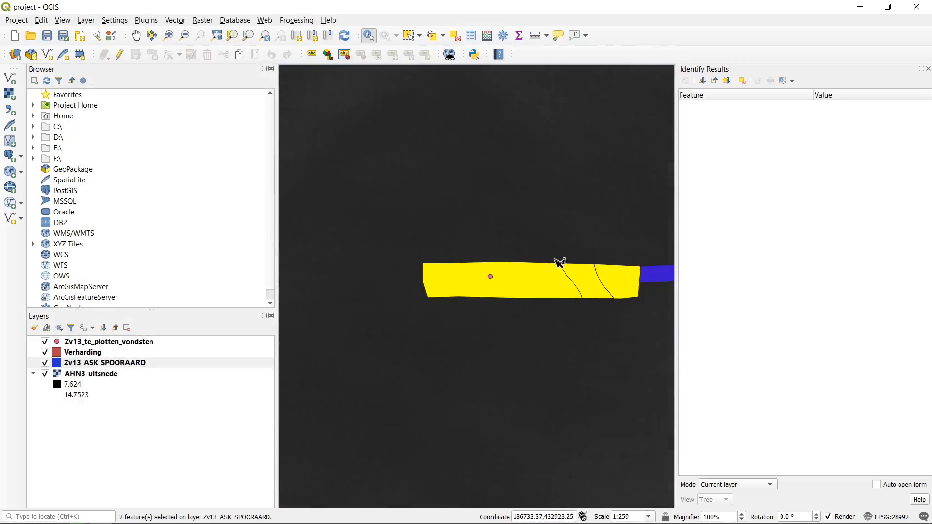
click(459, 277)
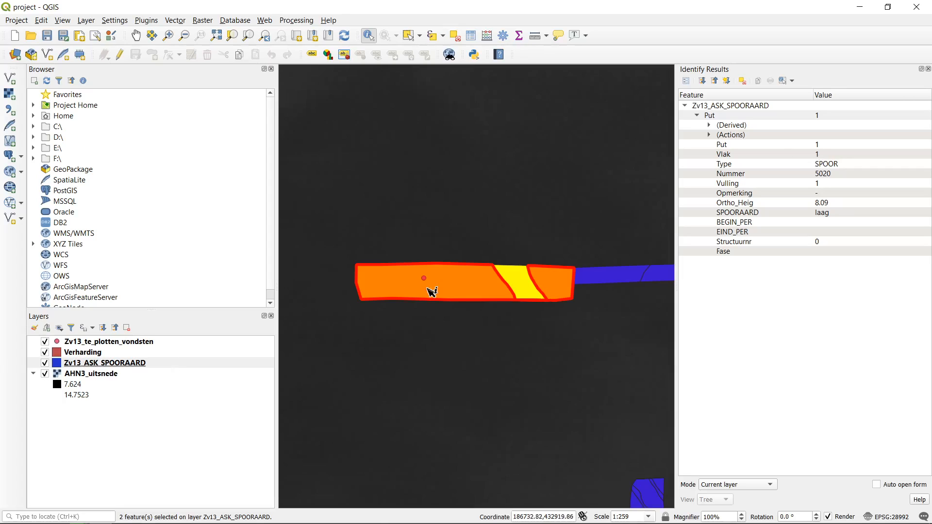
scroll(559, 170, down, 1)
scroll(558, 173, down, 2)
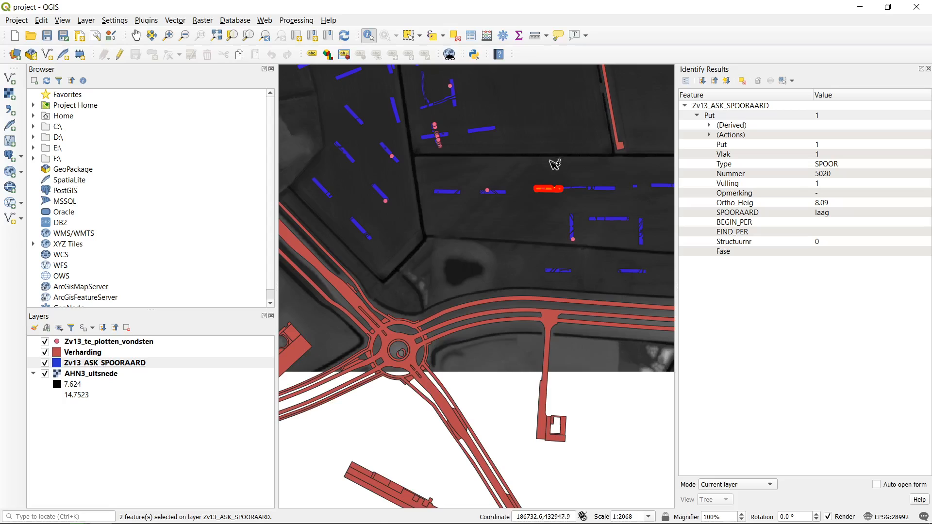
Step: Select the Zv13_ASK_SPOORAARD features matching the expression Put = '1' AND Vlak = '1', close the dialog and inspect the selected trench
click(443, 35)
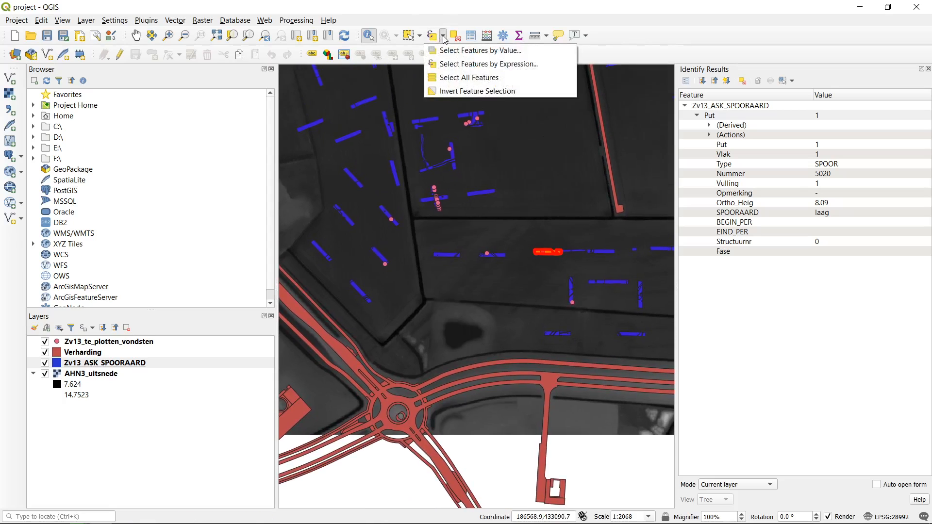
click(470, 65)
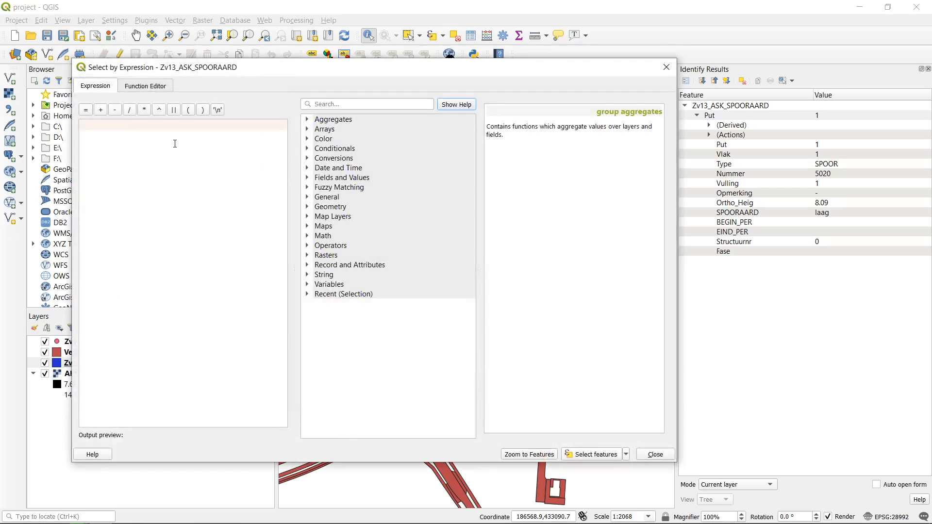
text(Put = '1' AND)
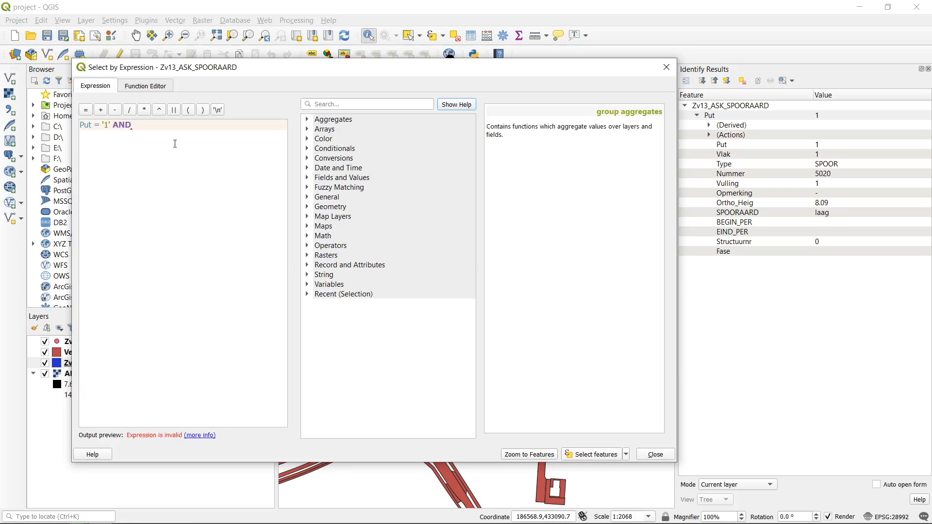
text( Vlak = '1')
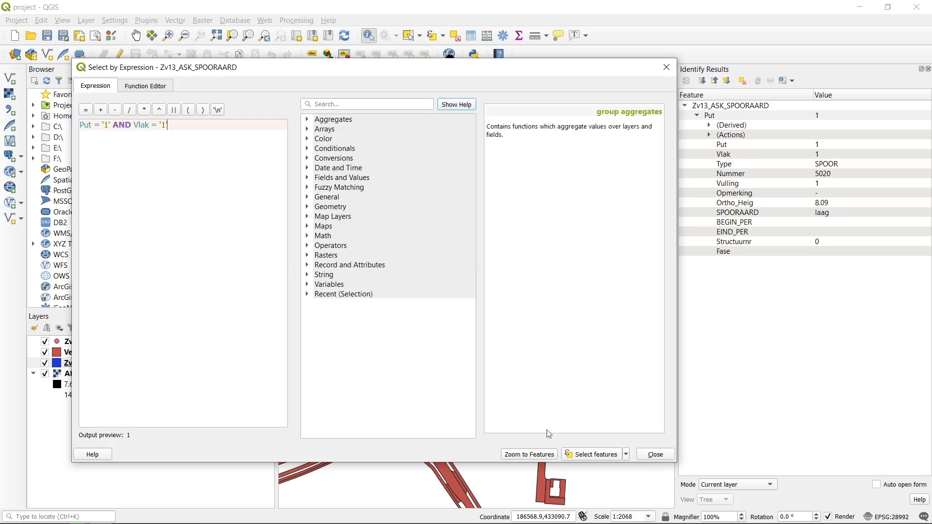
click(601, 457)
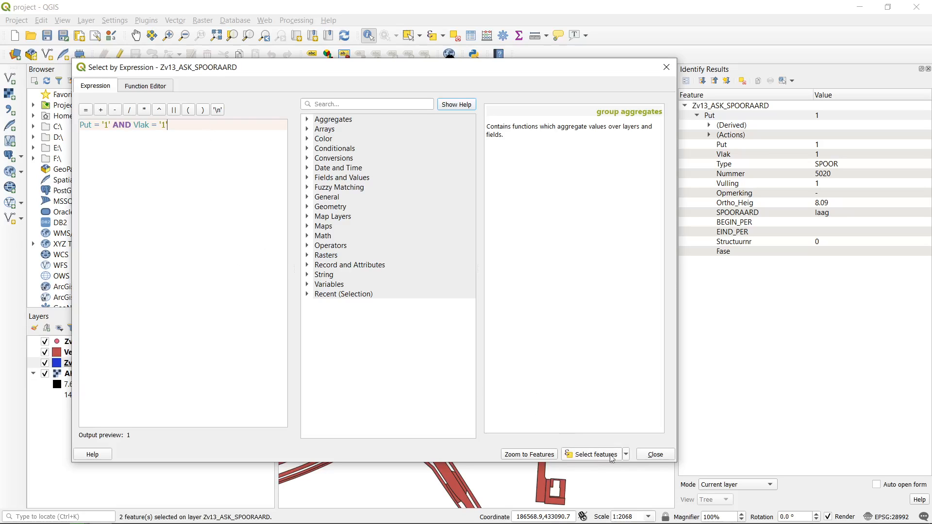
click(669, 458)
scroll(571, 250, up, 2)
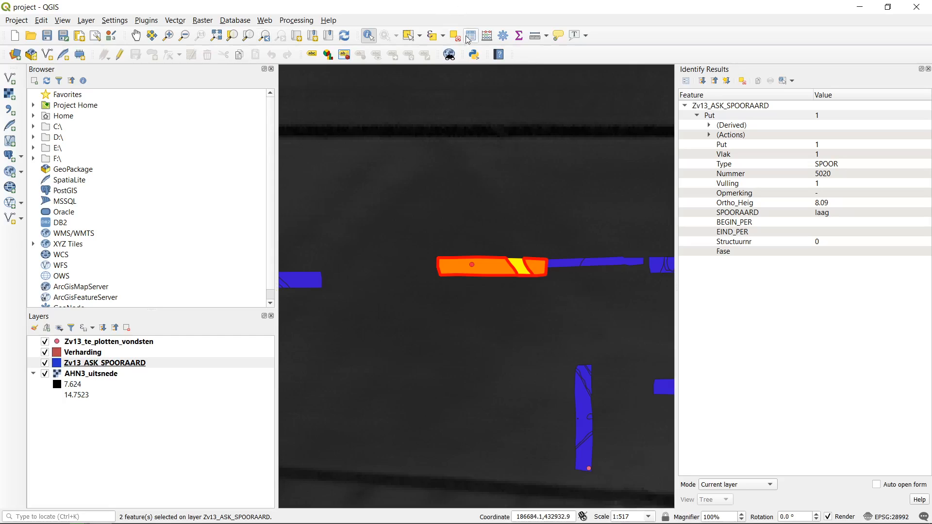
Step: Replace the selection with all Zv13_ASK_SPOORAARD features matching the expression Vlak = '1' and close the selection dialog
click(444, 37)
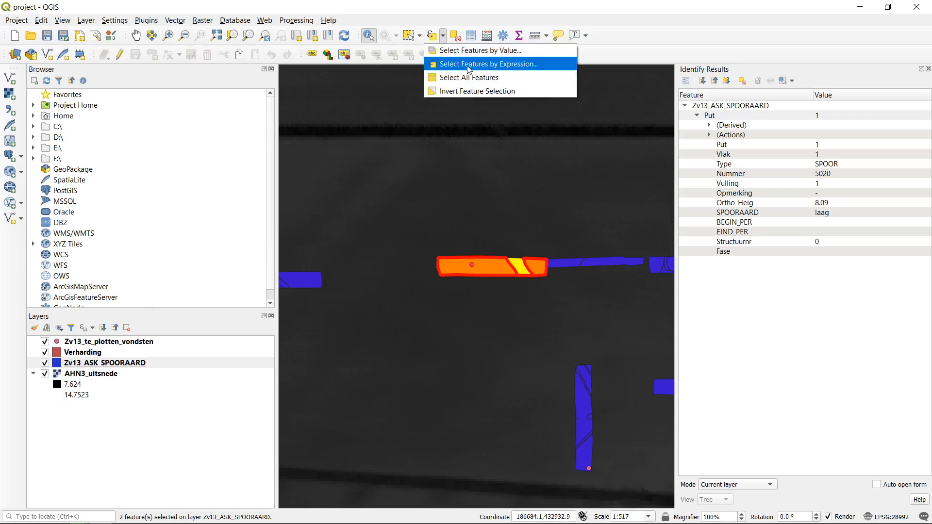
click(467, 65)
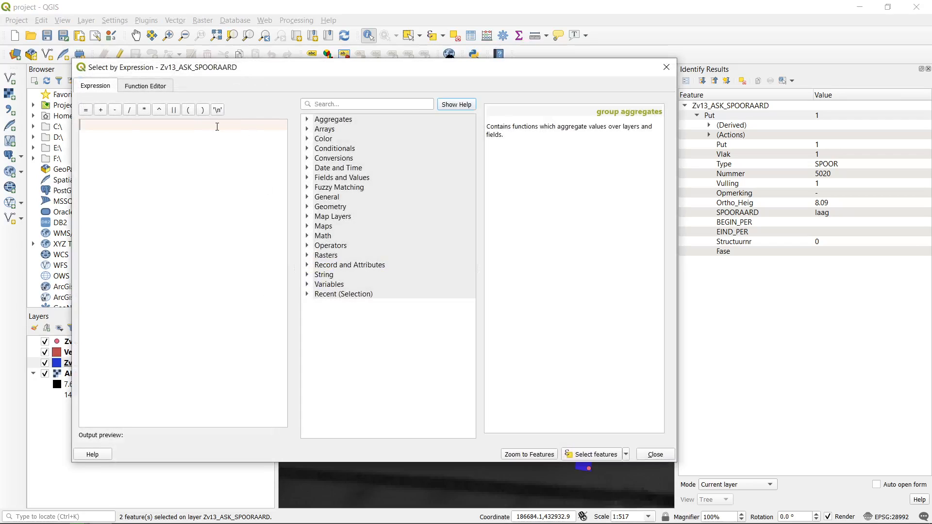
text(Put)
key(BackSpace)
key(BackSpace)
key(BackSpace)
text(Vlak = '1')
click(661, 456)
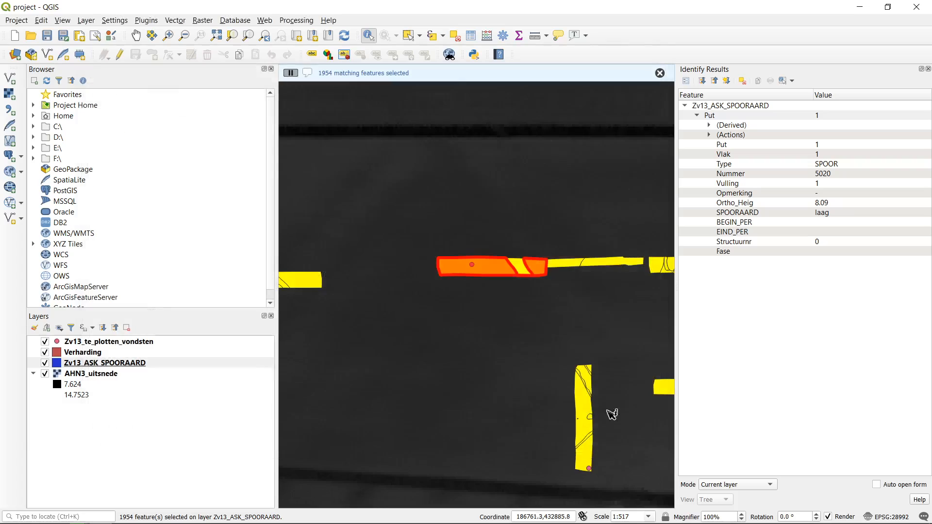
Step: Clear the identify results from the map and view the selected trenches across the whole area
scroll(503, 261, down, 2)
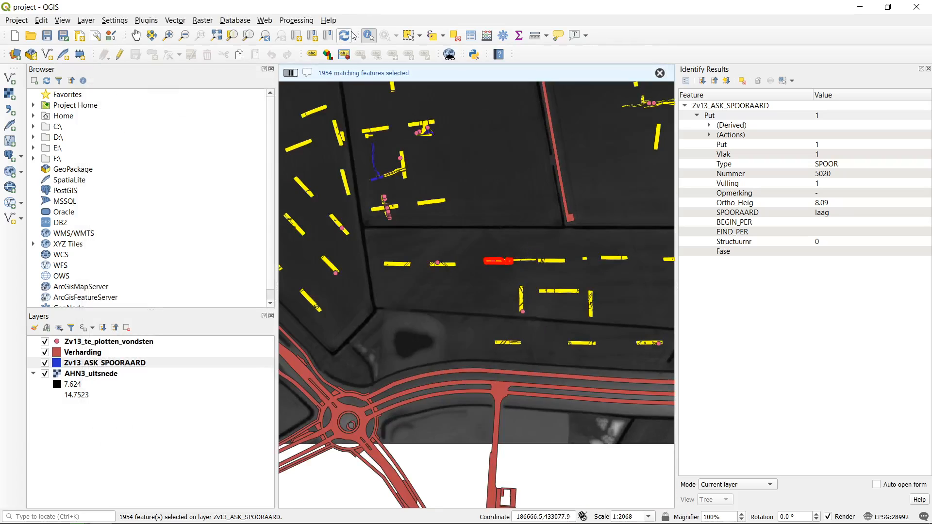
click(551, 182)
scroll(543, 203, down, 1)
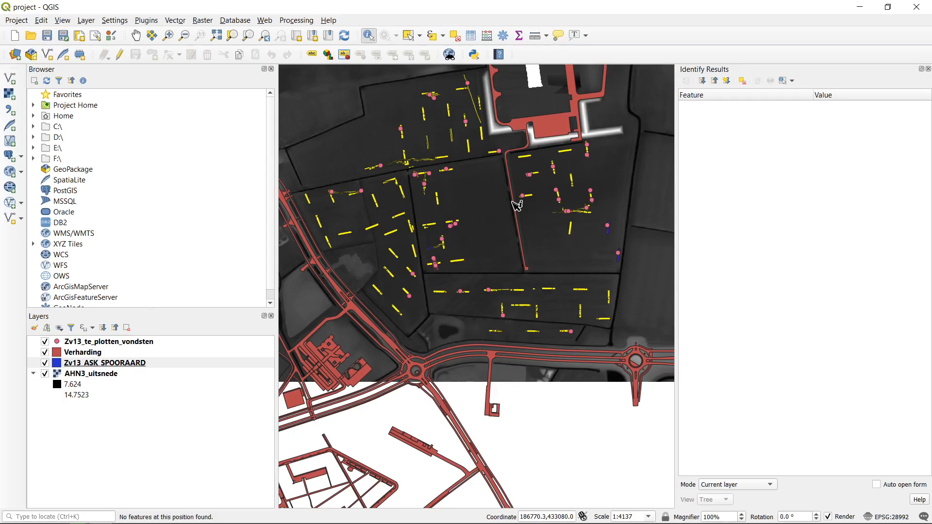
Step: Begin exporting only the selected Zv13_ASK_SPOORAARD features and set the output format to ESRI Shapefile
right_click(151, 365)
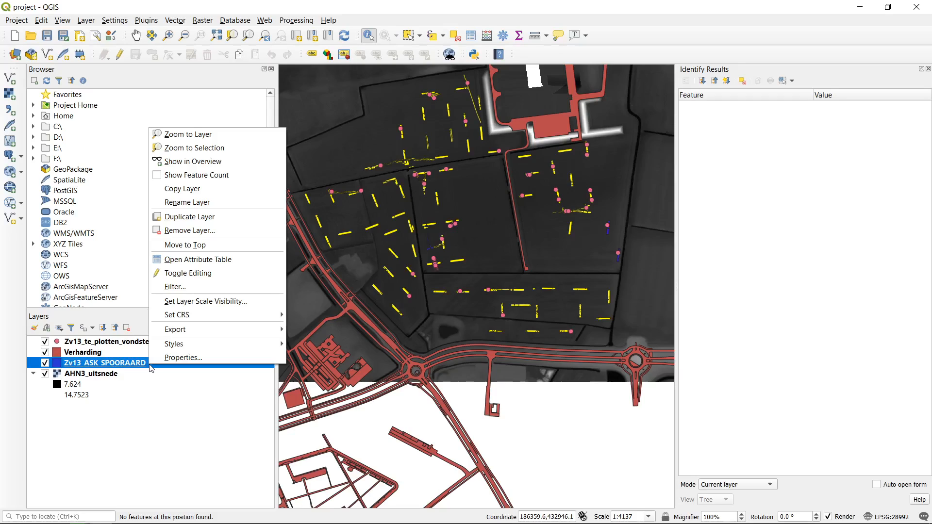
mouse_move(221, 334)
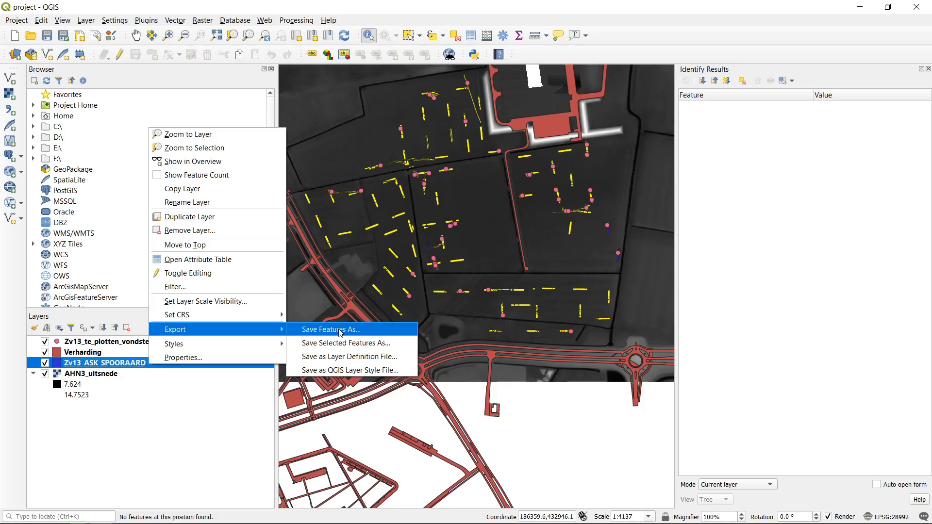
click(400, 343)
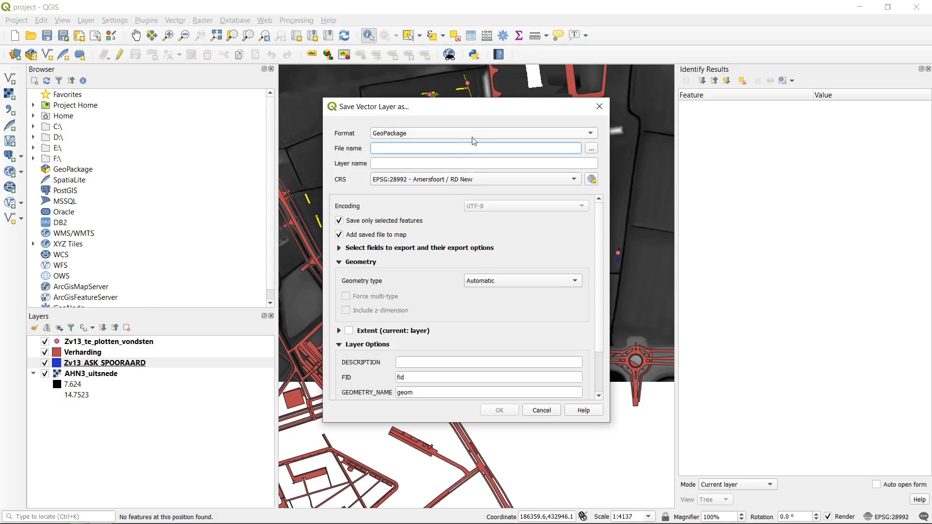
click(590, 134)
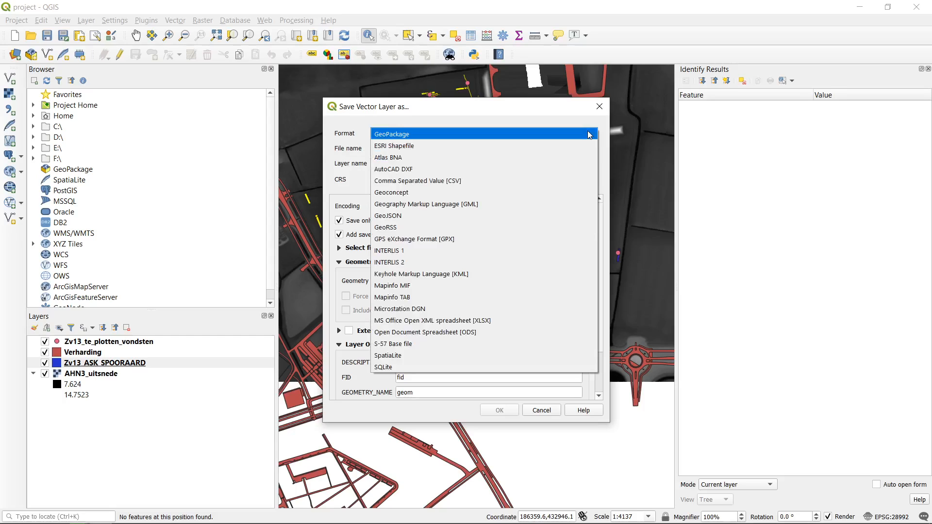
click(496, 146)
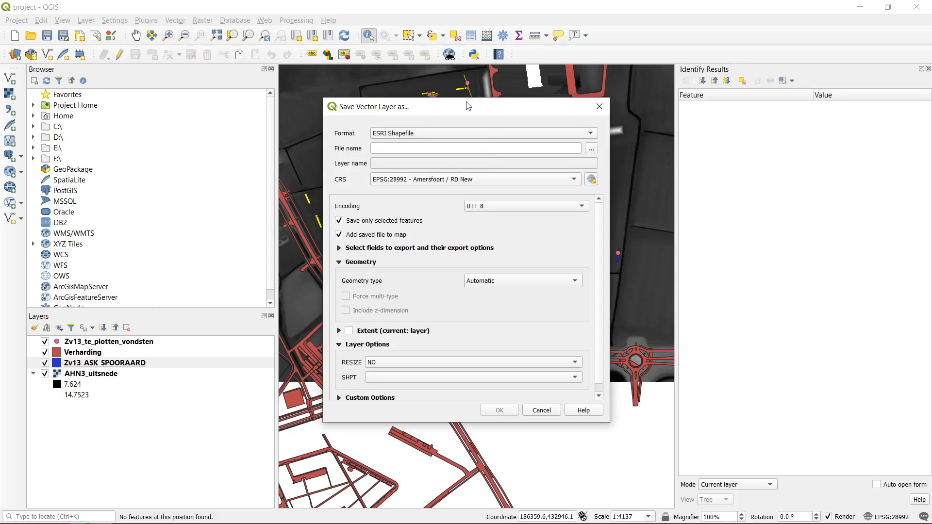
Step: Choose the training_data_edited folder inside Archaeology > archon as the export destination
click(591, 148)
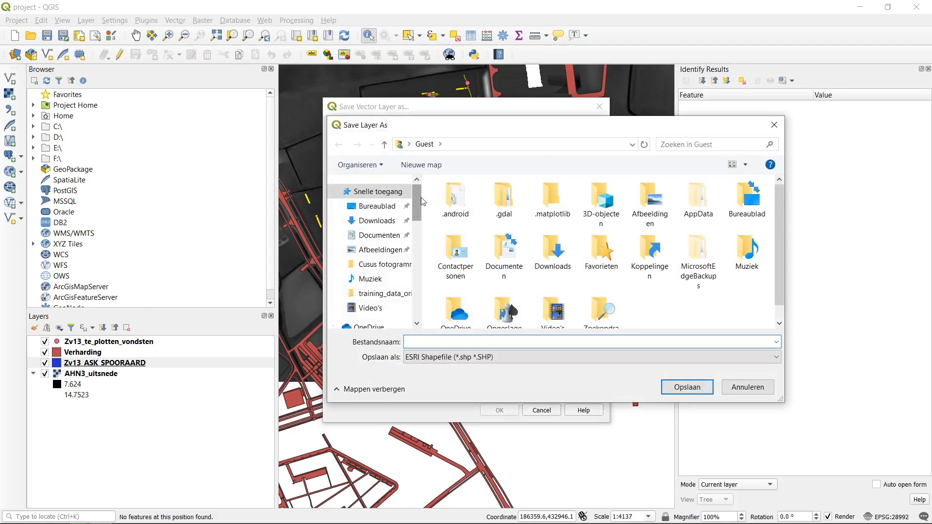
drag(421, 197, 420, 264)
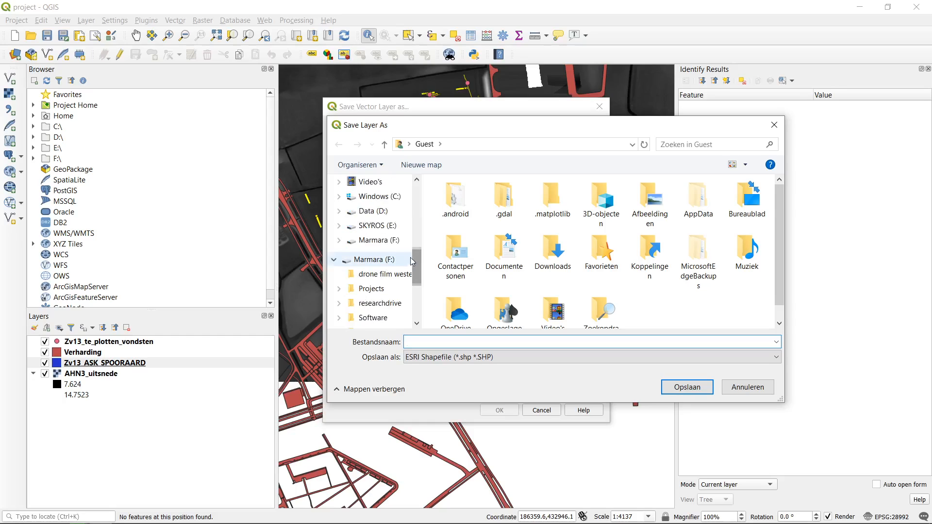
scroll(345, 242, down, 2)
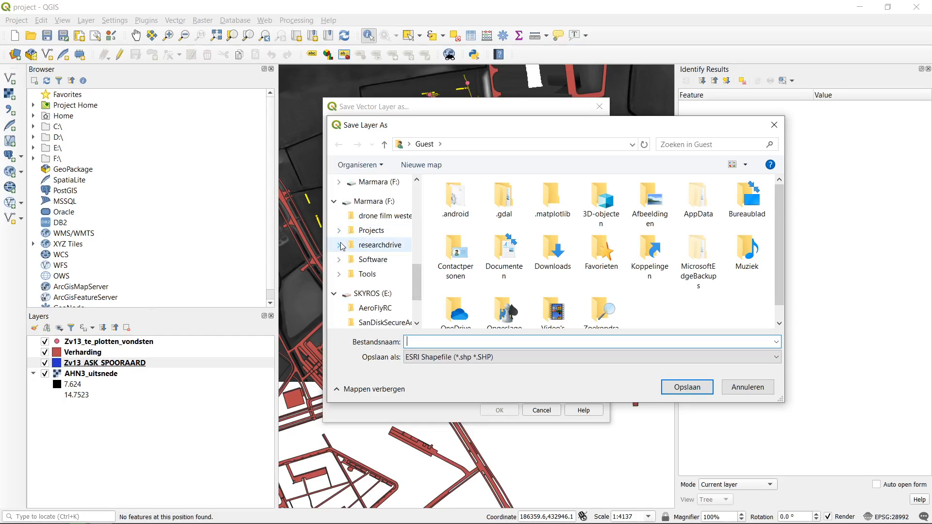
click(340, 246)
click(345, 229)
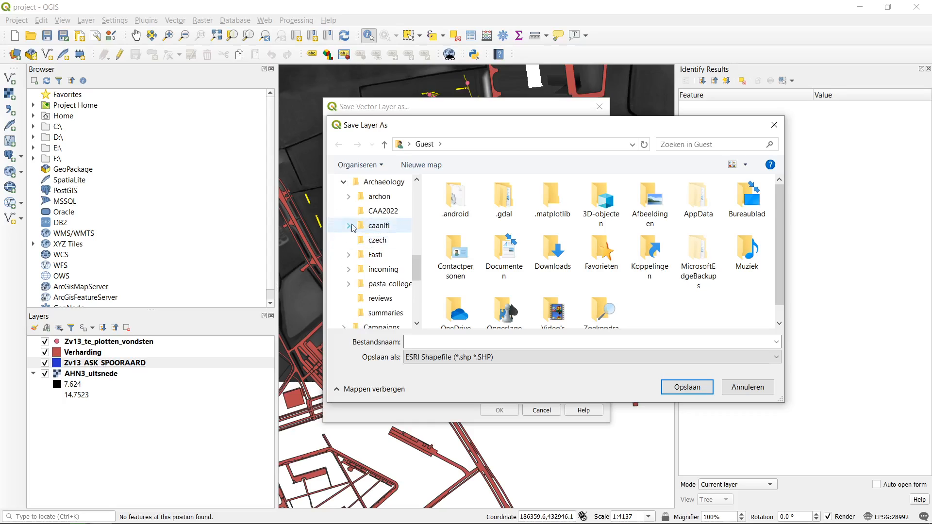
click(348, 196)
click(388, 211)
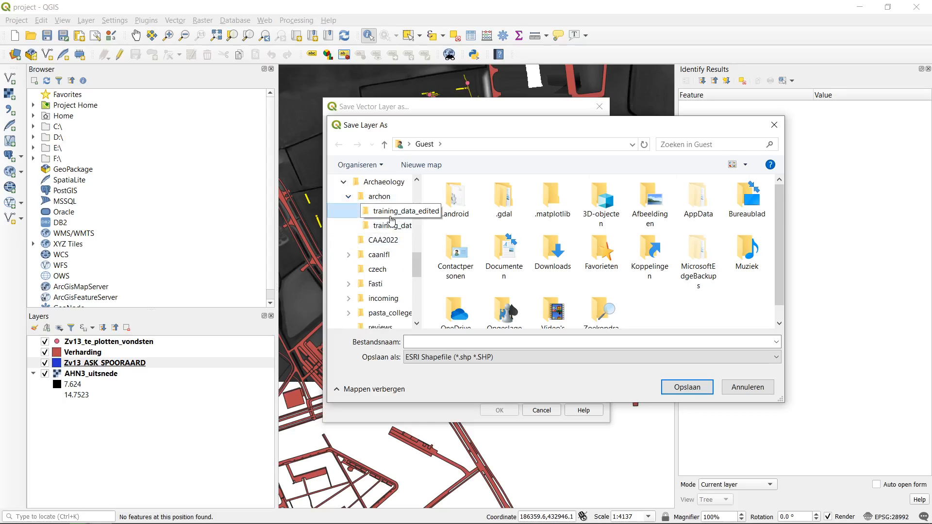
Step: Name the exported shapefile Zv13_ASK_SPOORDAARD_all_trenches_layer_1 and confirm the file location
click(487, 345)
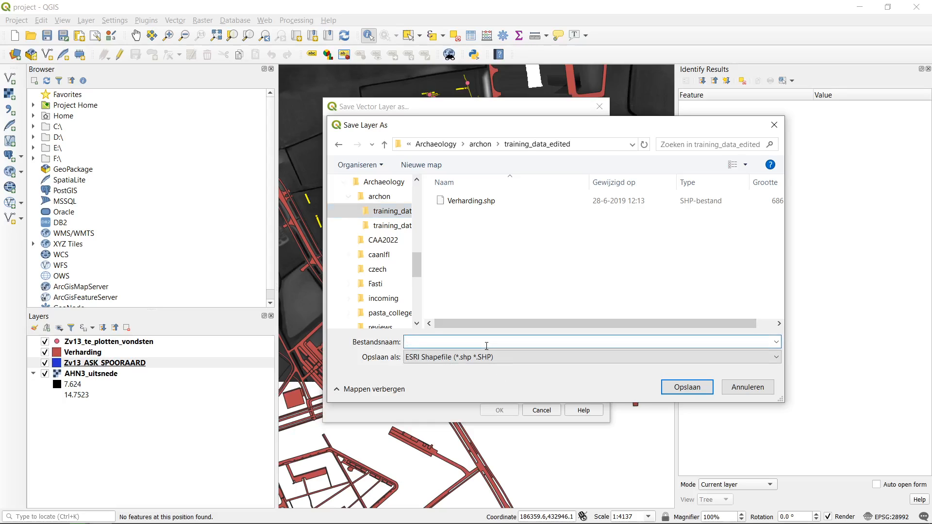
text(Z)
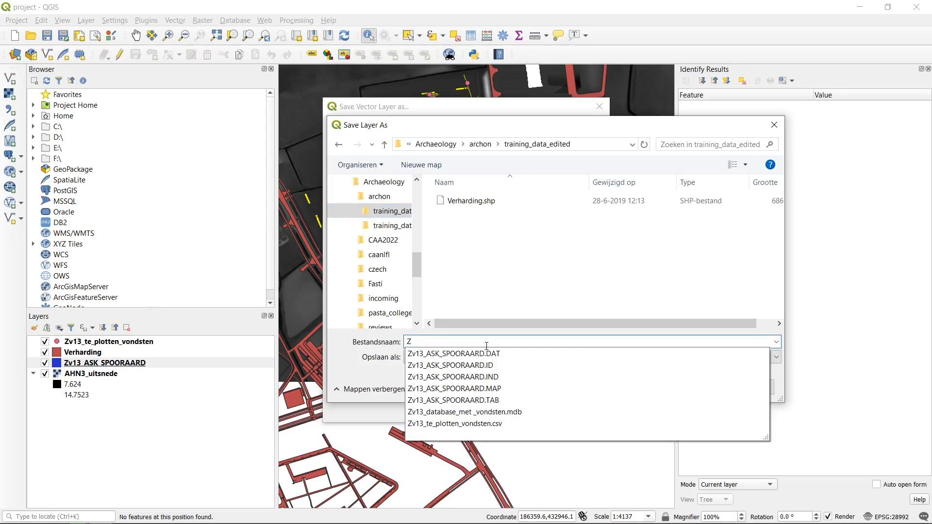
text(v13_ASK)
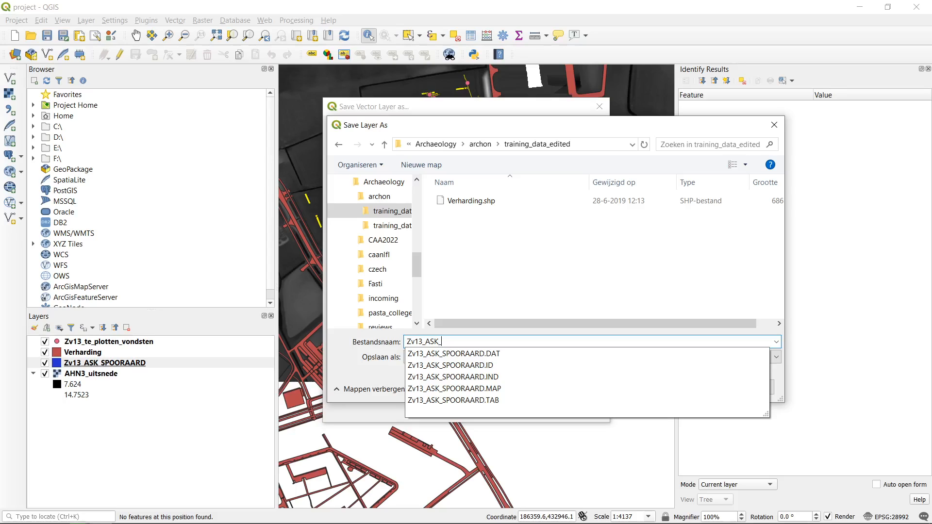
text(_SPOORDAARD)
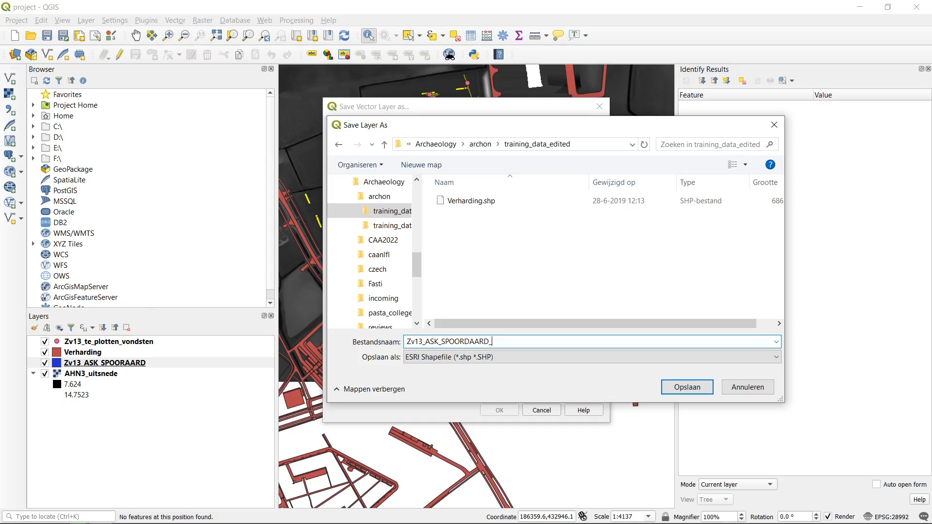
text(_all_trenches_layer_1)
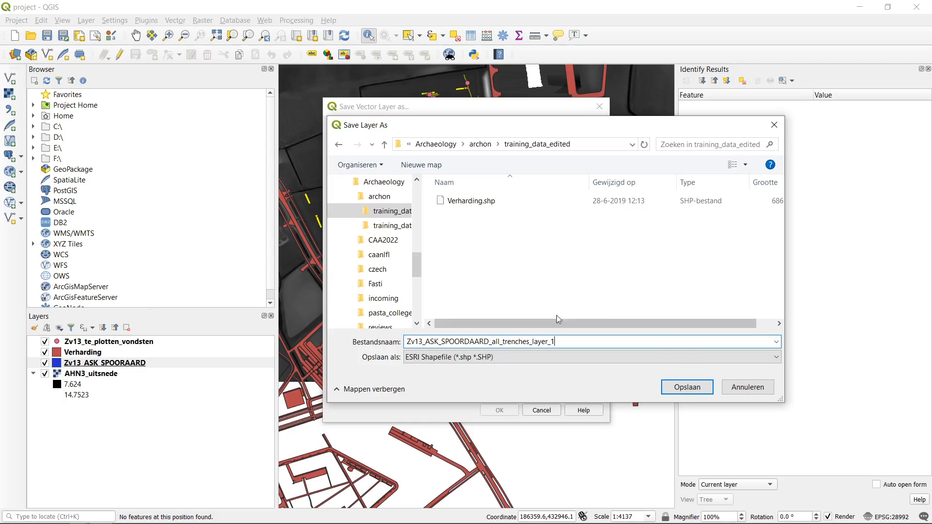
click(687, 387)
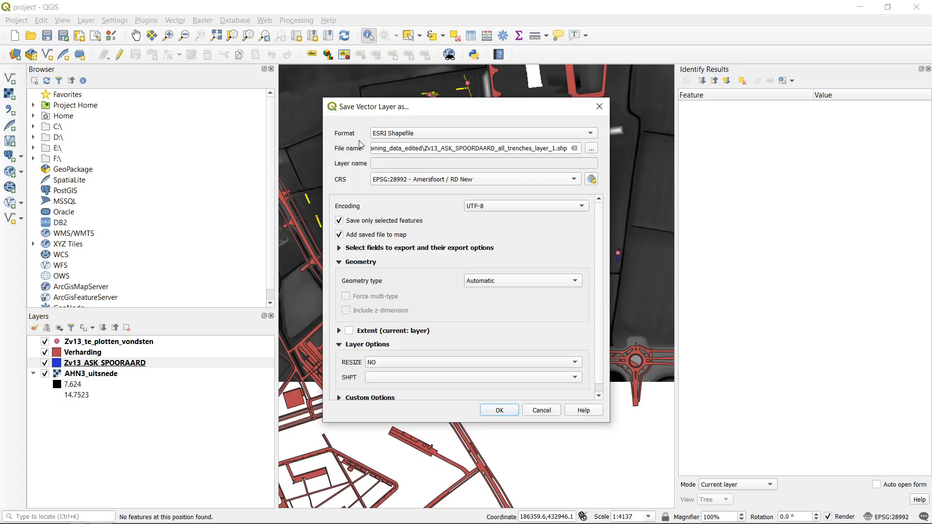
Step: Export only the selected features to the ESRI Shapefile Zv13_ASK_SPOORDAARD_all_trenches_layer_1.shp in EPSG:28992 and add it to the map
click(575, 180)
click(575, 180)
scroll(443, 257, down, 1)
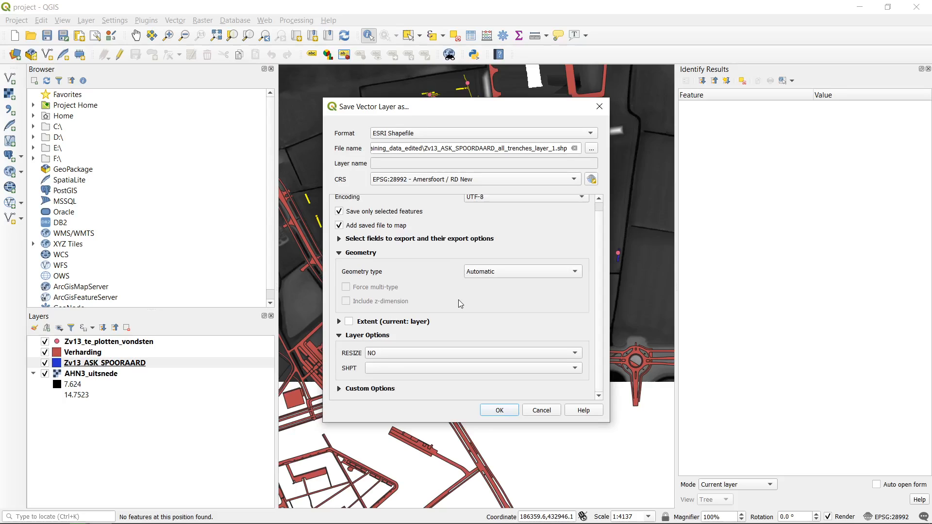
click(511, 409)
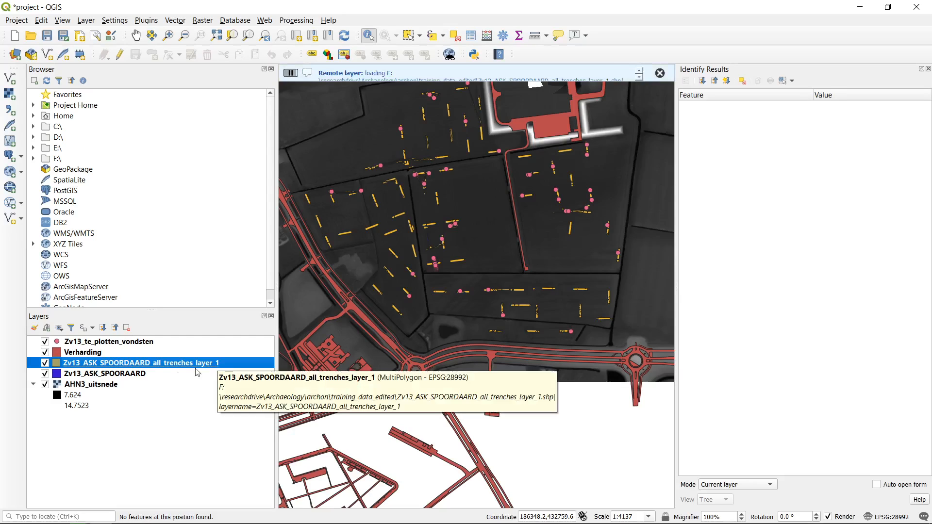
Step: Compare the exported trenches layer with Zv13_ASK_SPOORAARD on the map, leaving the original layer hidden
click(46, 373)
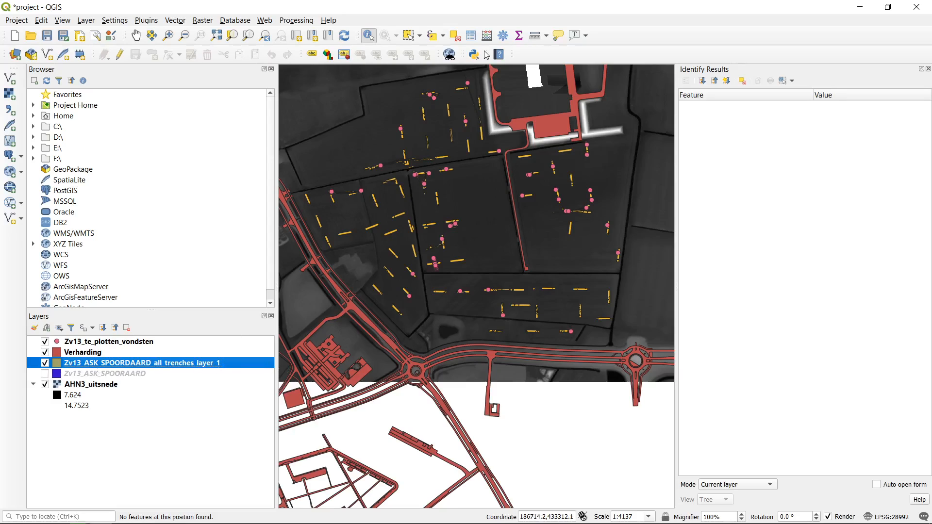
click(168, 36)
drag(415, 199, 477, 263)
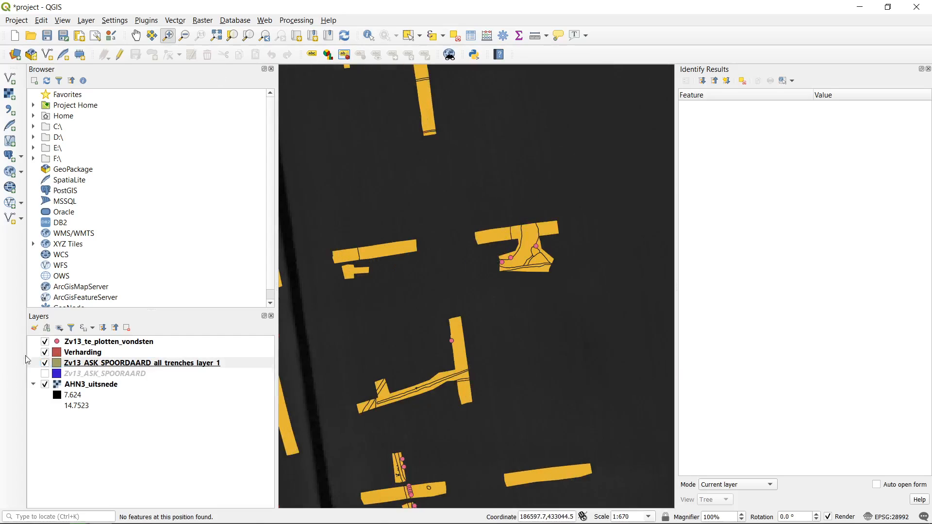
click(44, 374)
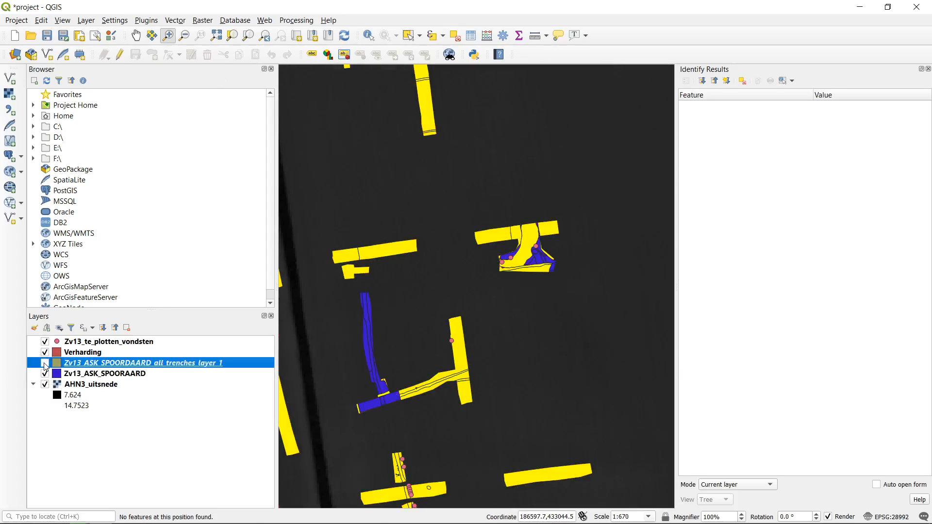
click(45, 372)
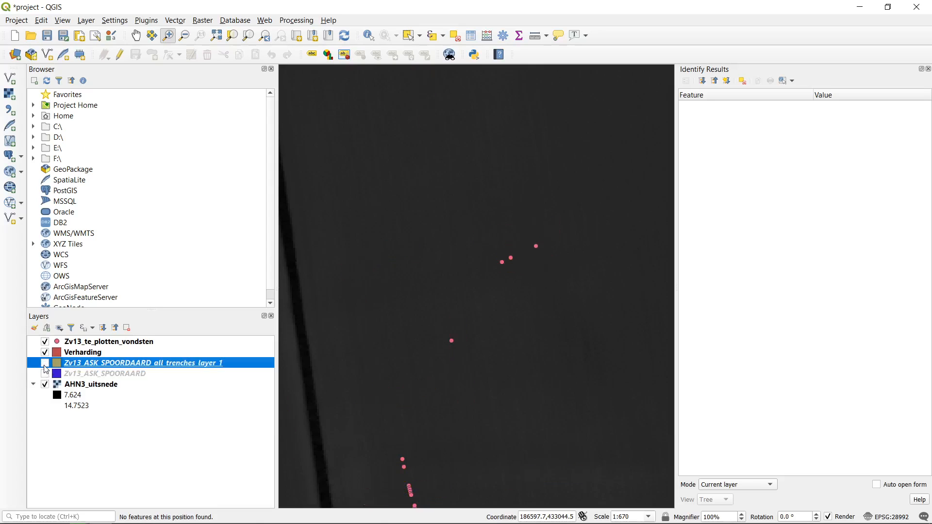
Step: Select all features of the T-shaped trench in the Zv13_ASK_SPOORDAARD_all_trenches_layer_1 layer
drag(466, 192, 610, 308)
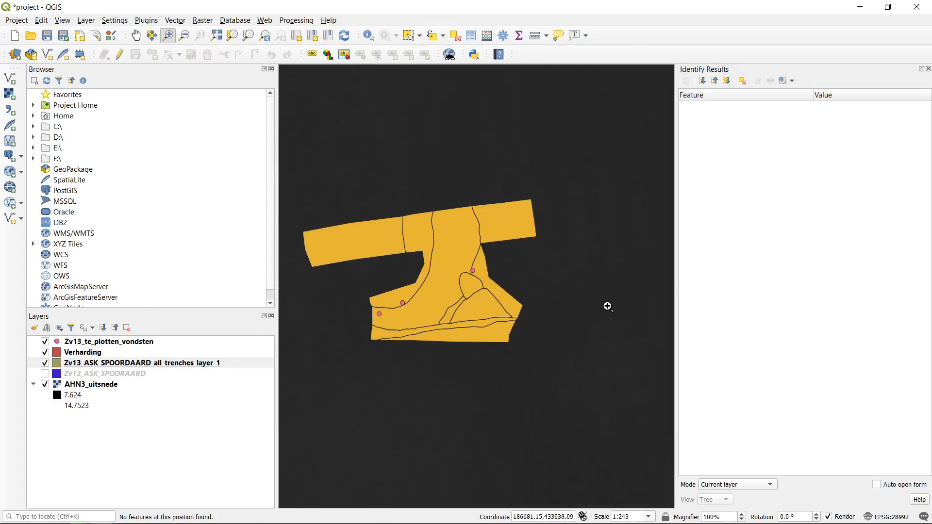
click(408, 35)
drag(565, 389, 282, 133)
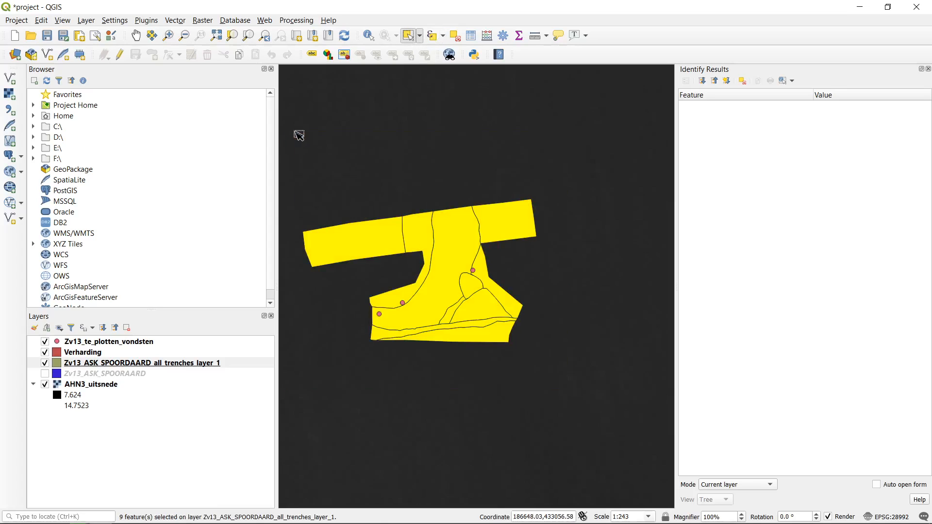
Step: Review the attribute table of Zv13_ASK_SPOORDAARD_all_trenches_layer_1 with only the selected features shown, and close it
right_click(102, 369)
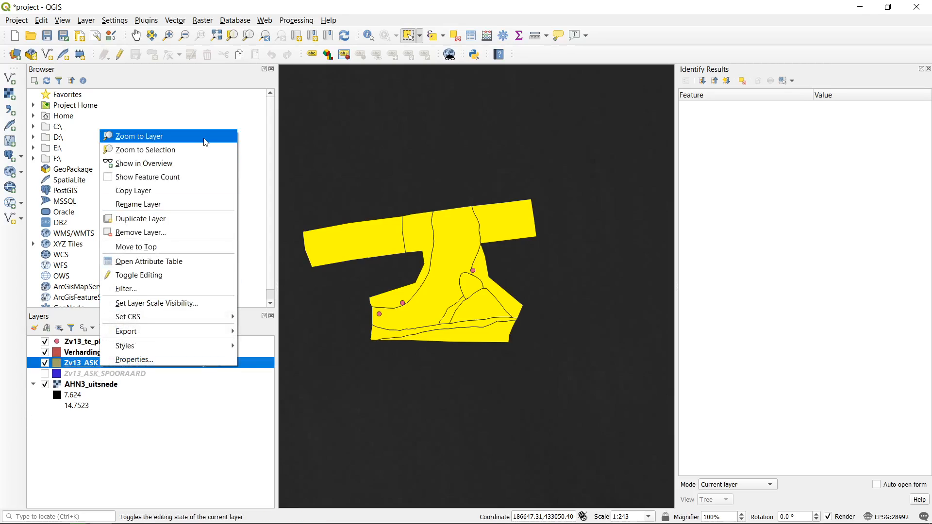
click(188, 262)
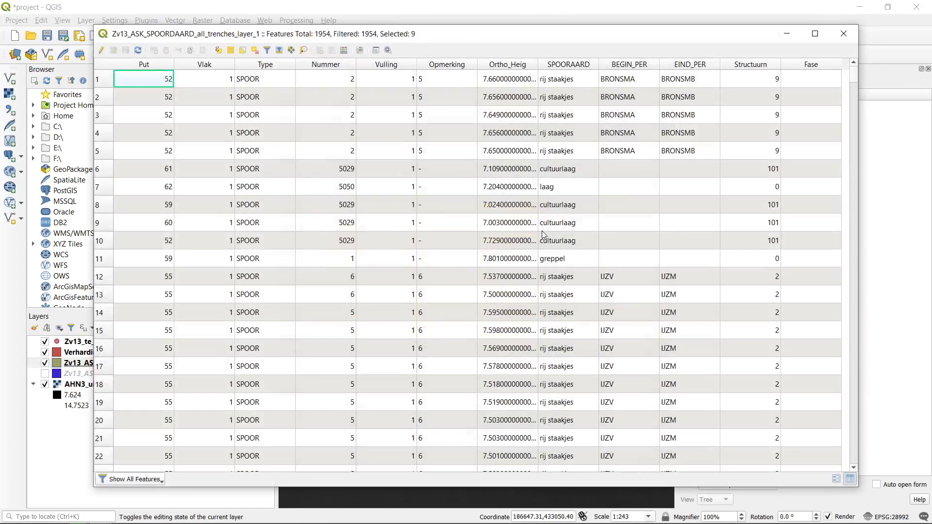
click(154, 480)
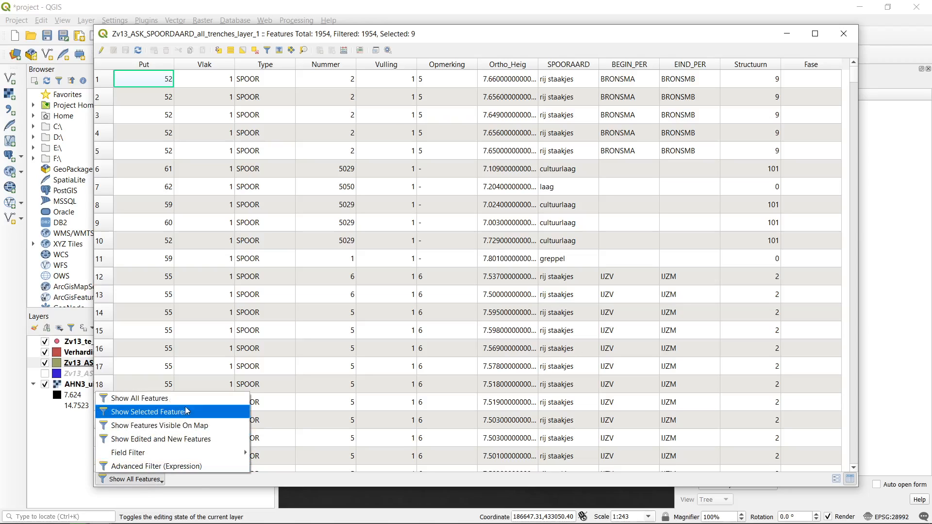
click(146, 412)
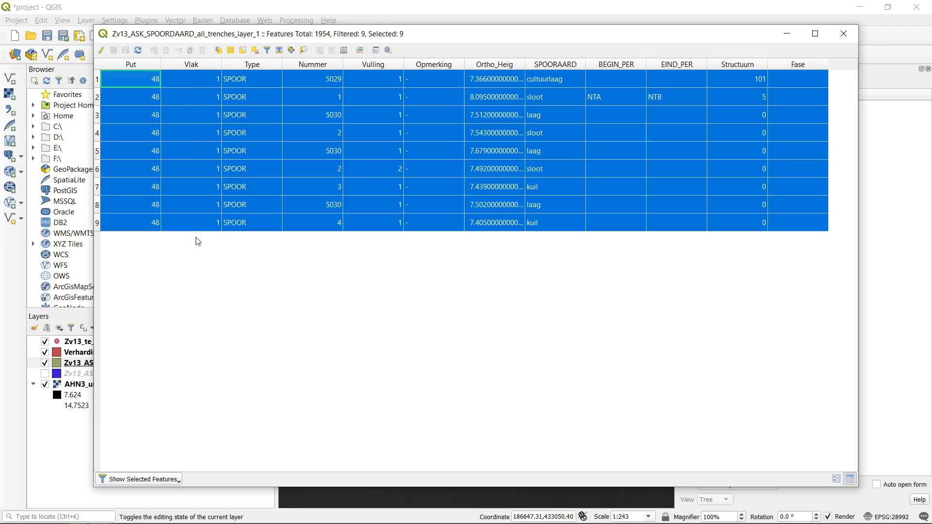
click(844, 34)
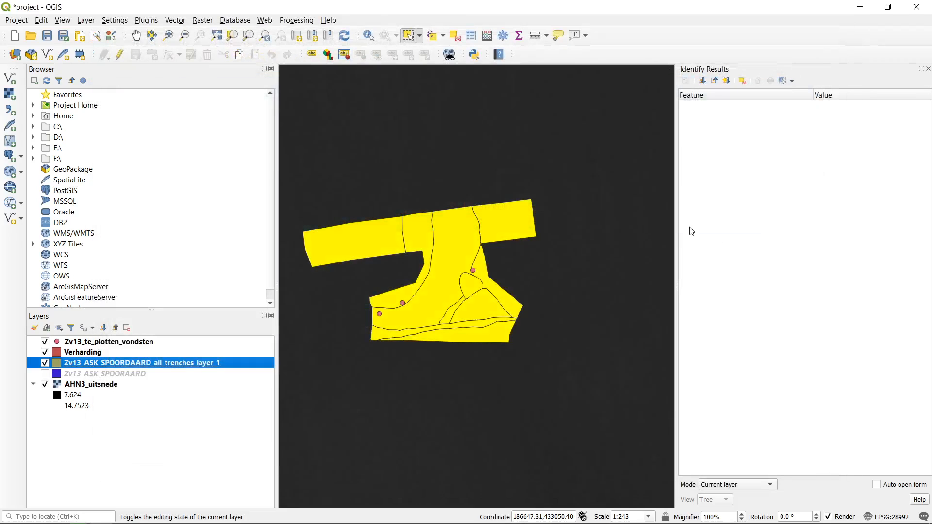
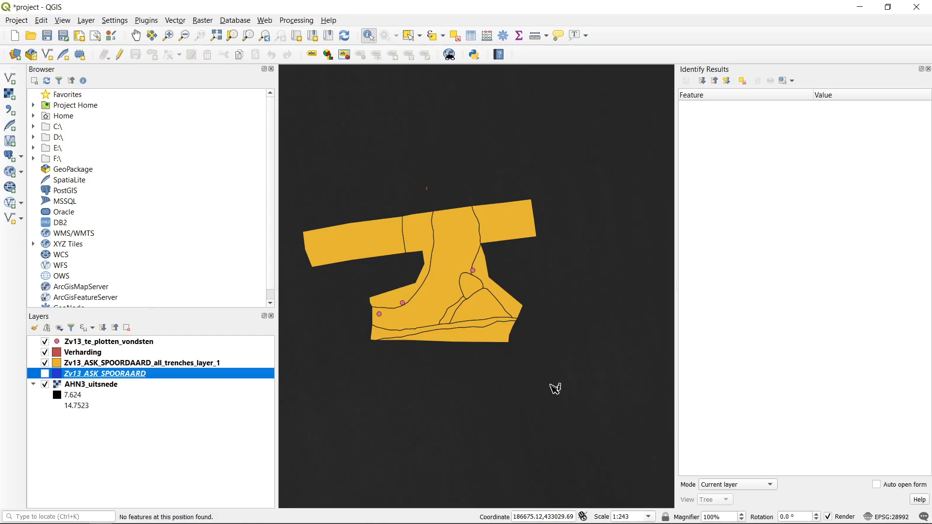
Step: Open the symbology properties of the Zv13_ASK_SPOORDAARD_all_trenches_layer_1 layer and enlarge the properties window
click(204, 365)
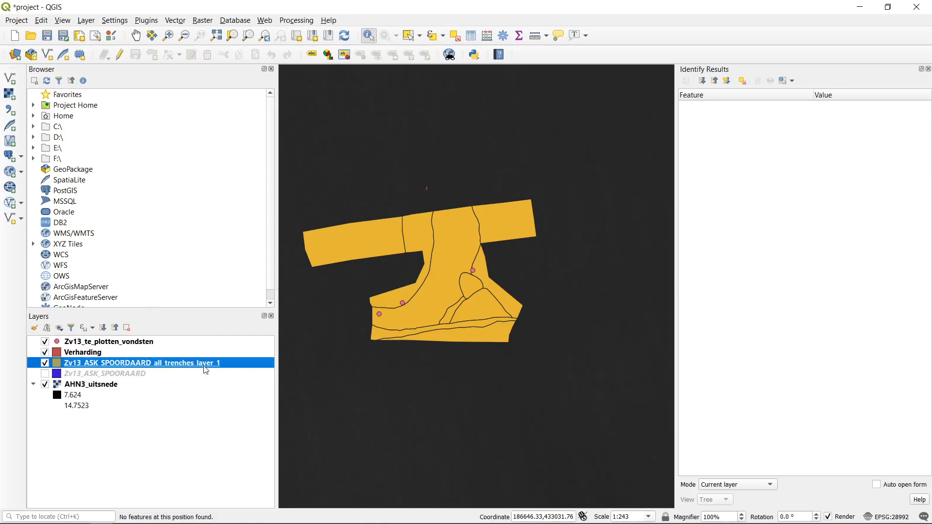
right_click(206, 370)
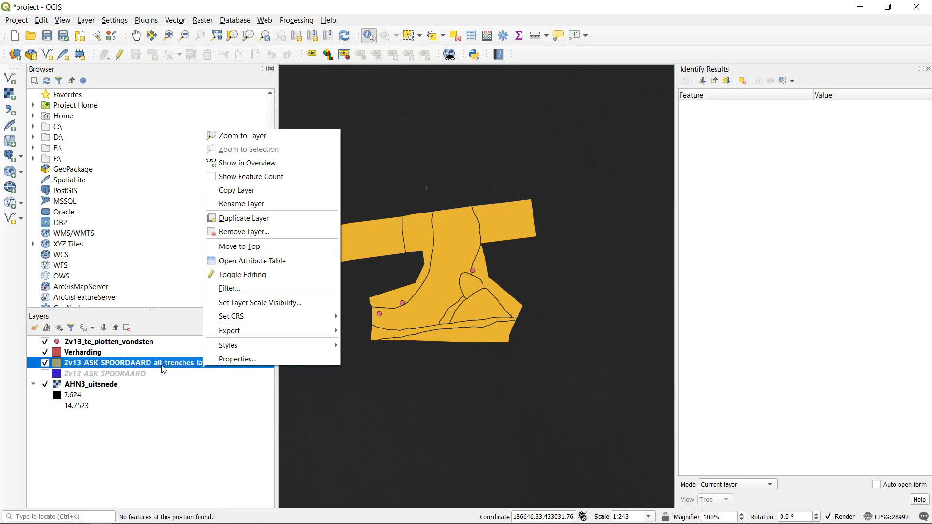
click(222, 361)
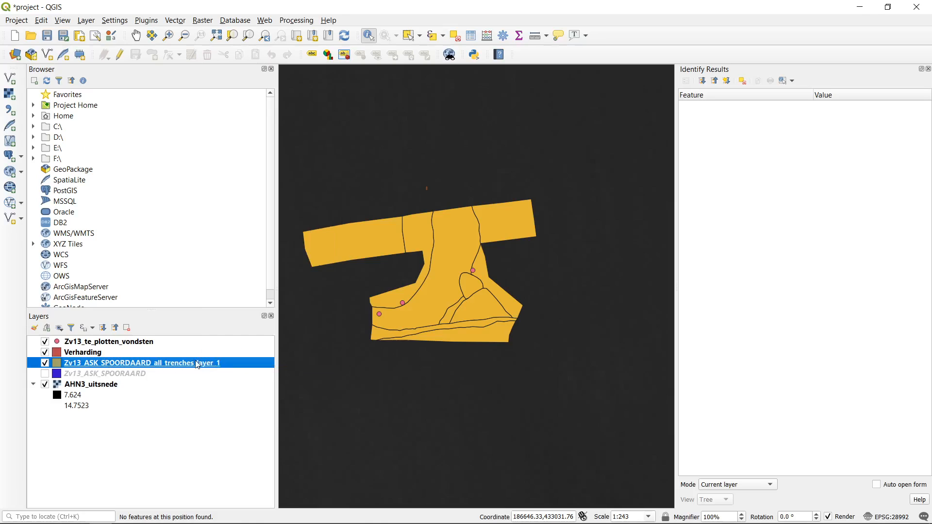
drag(517, 94, 473, 63)
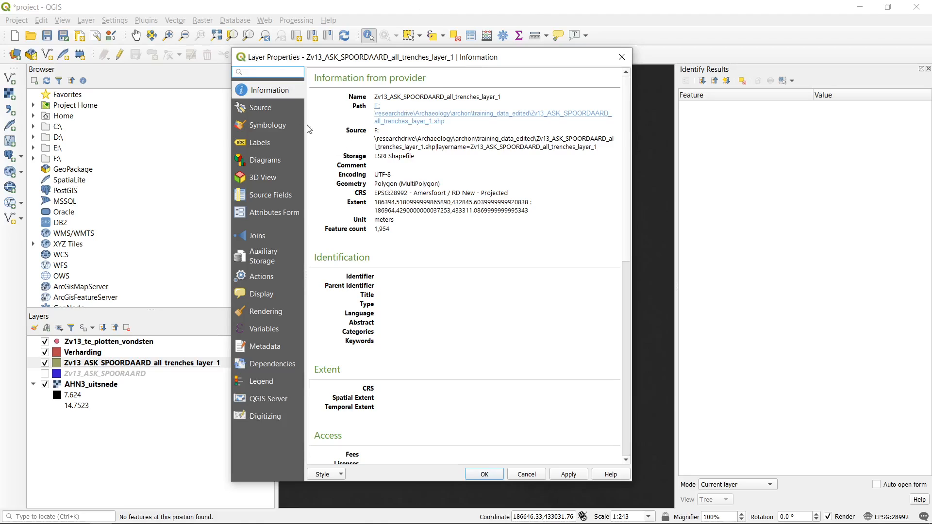
click(257, 127)
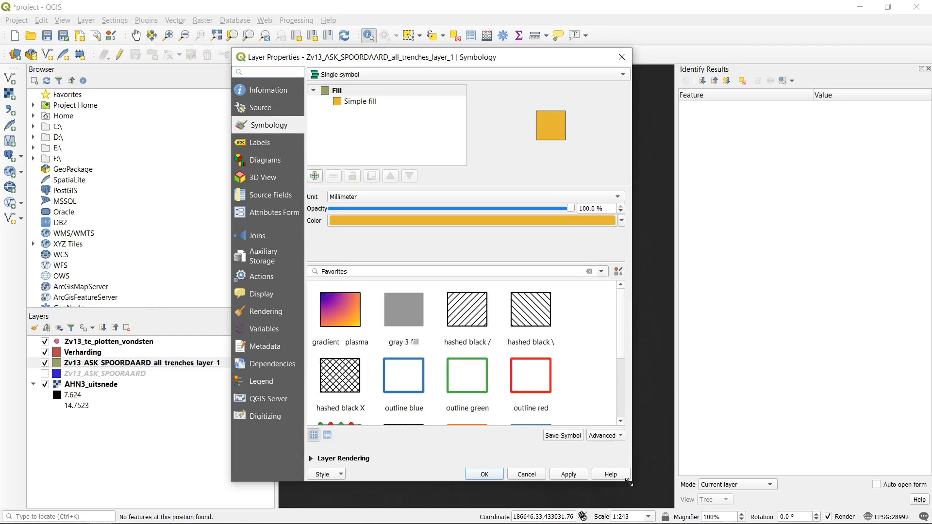
drag(629, 482, 717, 491)
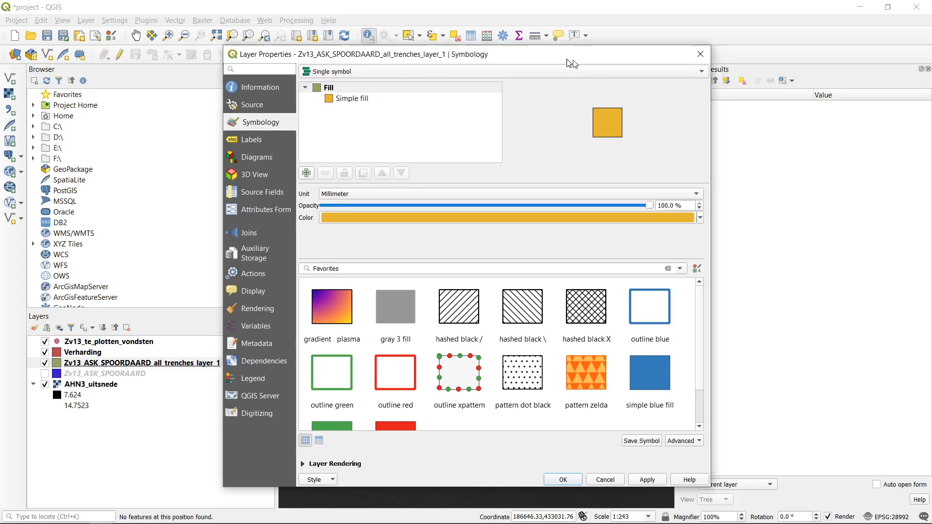
drag(572, 63, 528, 59)
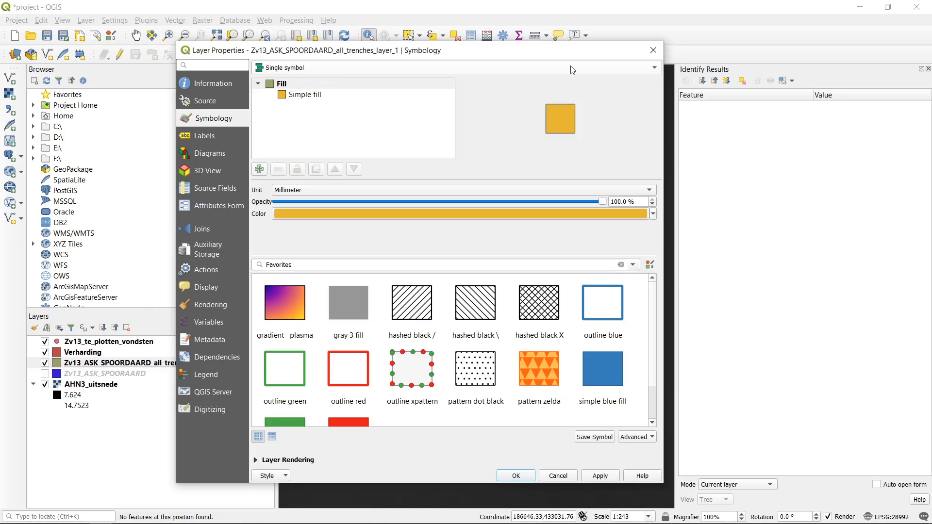
Step: Review the available symbology renderer types for the layer and keep Single symbol
click(650, 74)
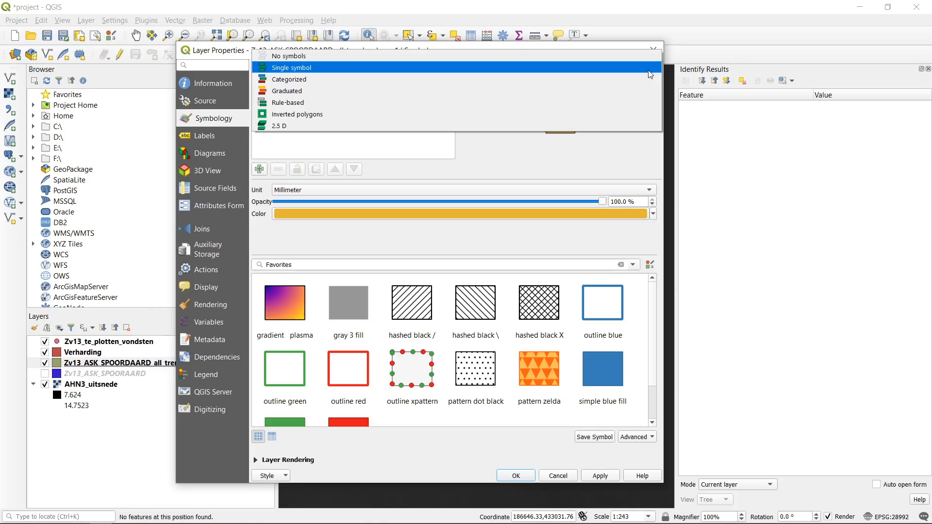
click(650, 70)
click(655, 68)
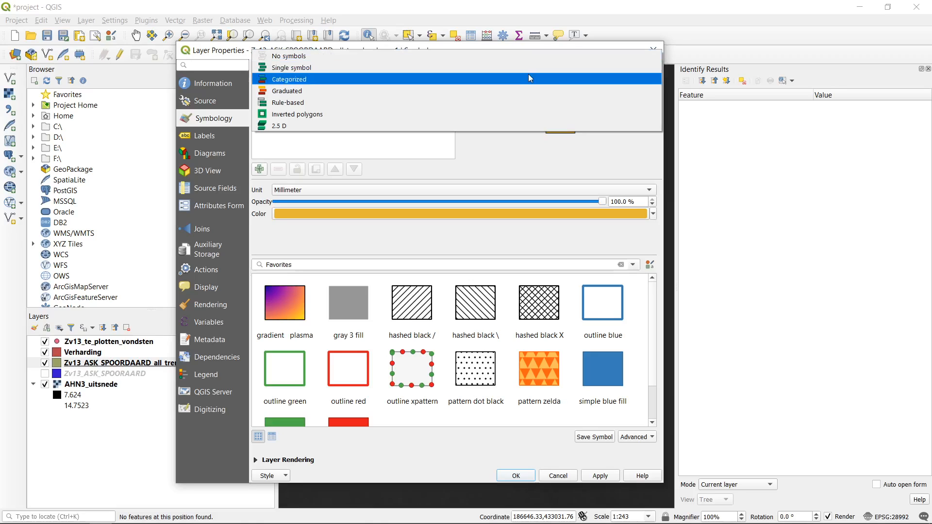
click(550, 47)
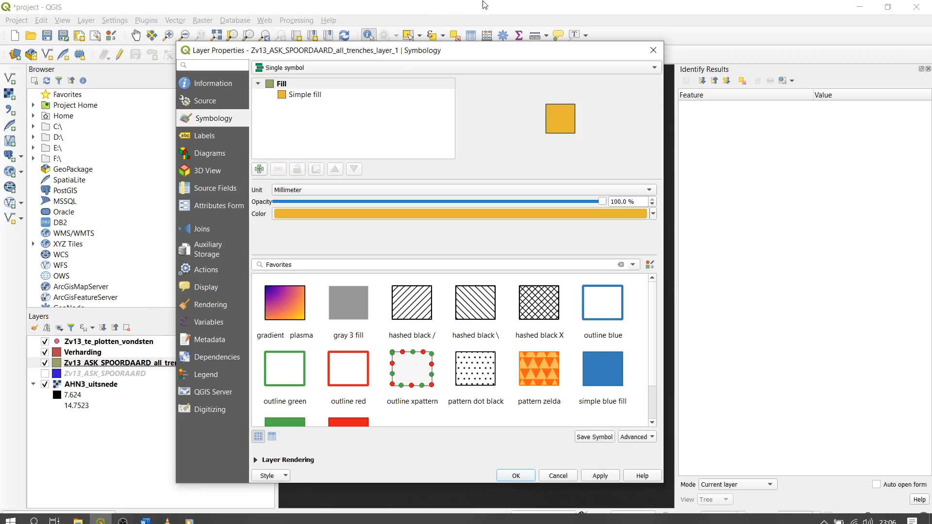
click(652, 68)
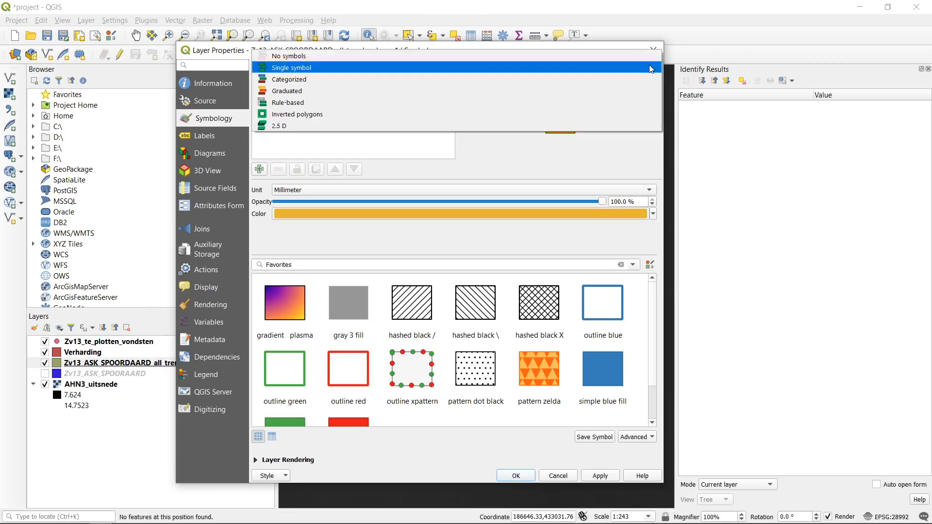
click(334, 68)
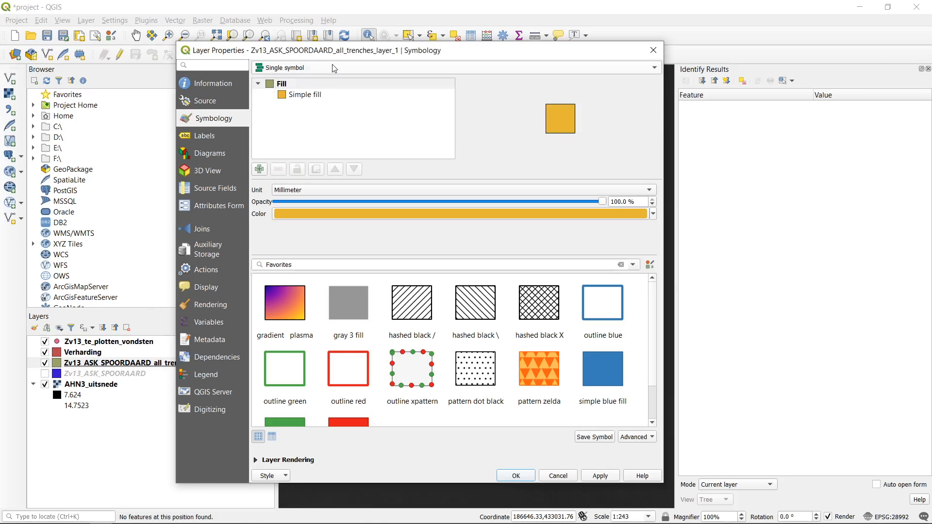
Step: Examine the settings of the Fill symbol and of its Simple fill symbol layer
click(299, 86)
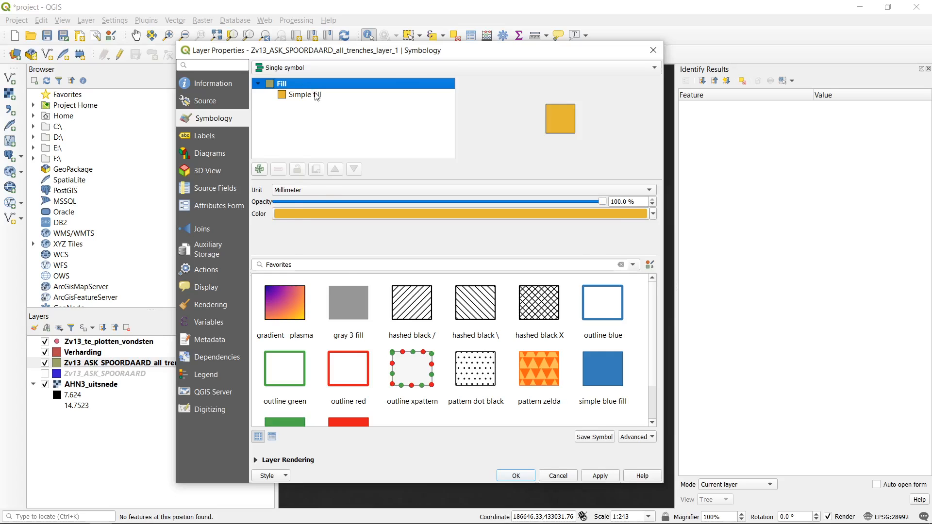
click(313, 94)
click(316, 84)
click(321, 96)
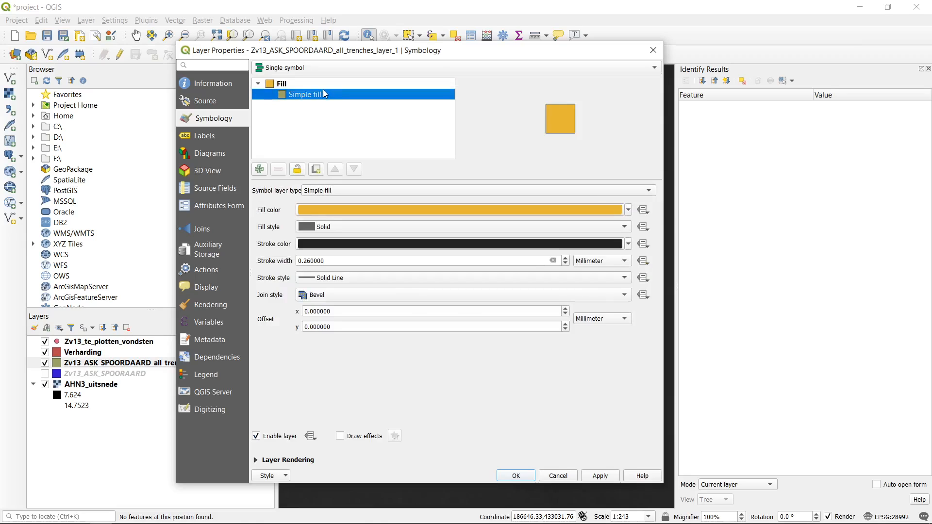
click(323, 85)
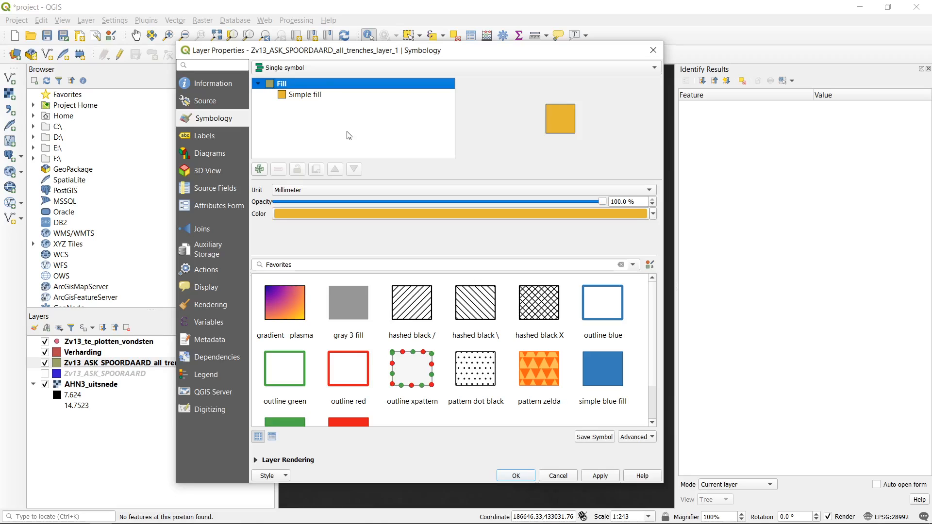
click(291, 95)
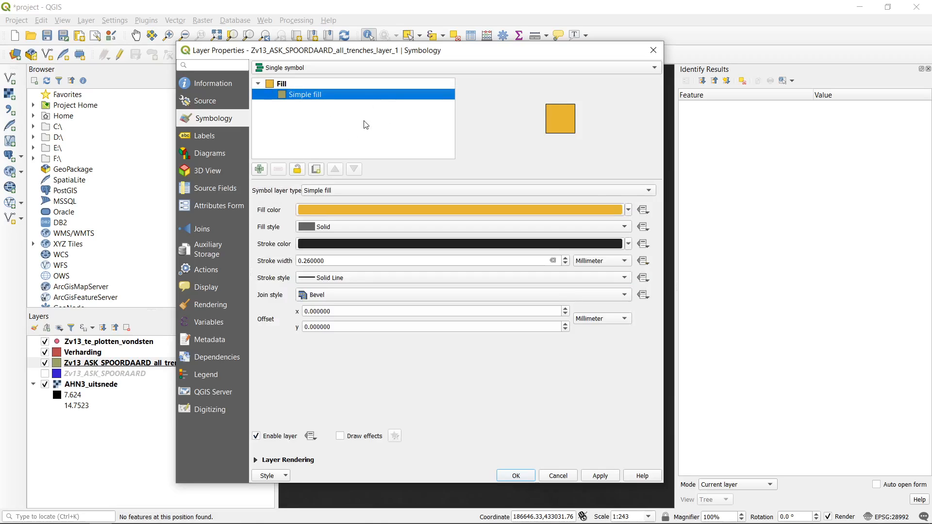
Step: Try Line pattern fill as the symbol layer type and switch it back to Simple fill
click(323, 191)
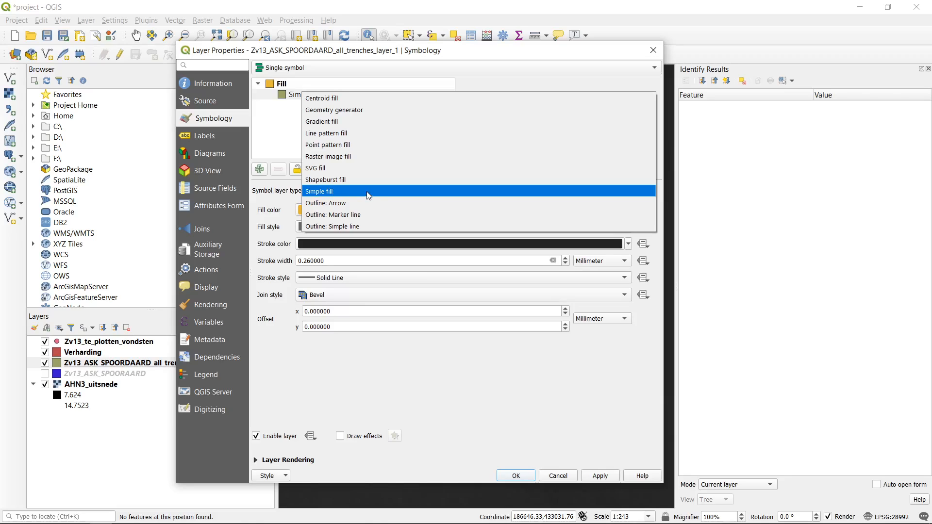
click(362, 132)
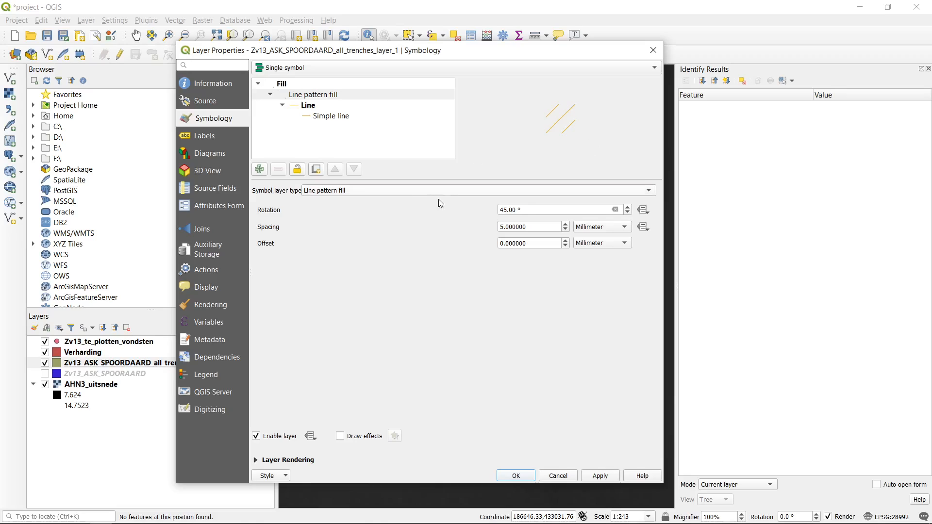
click(414, 193)
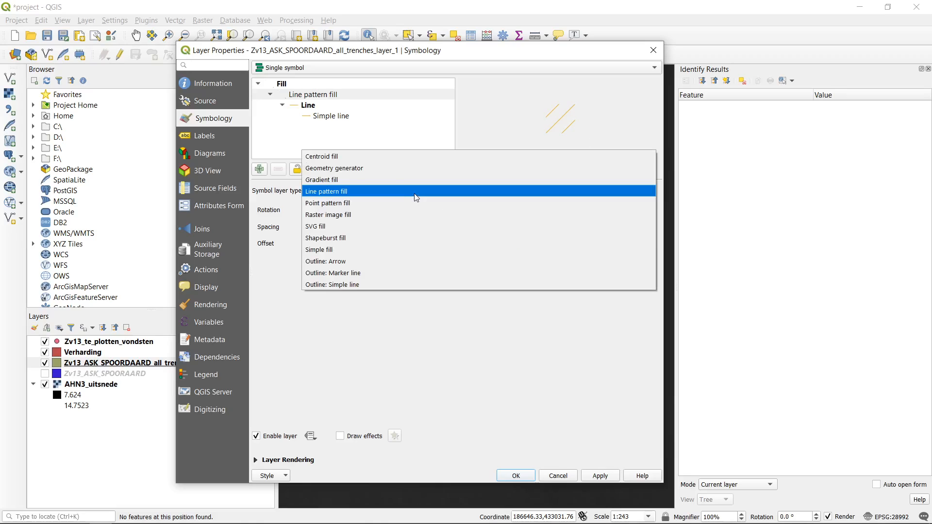
click(387, 250)
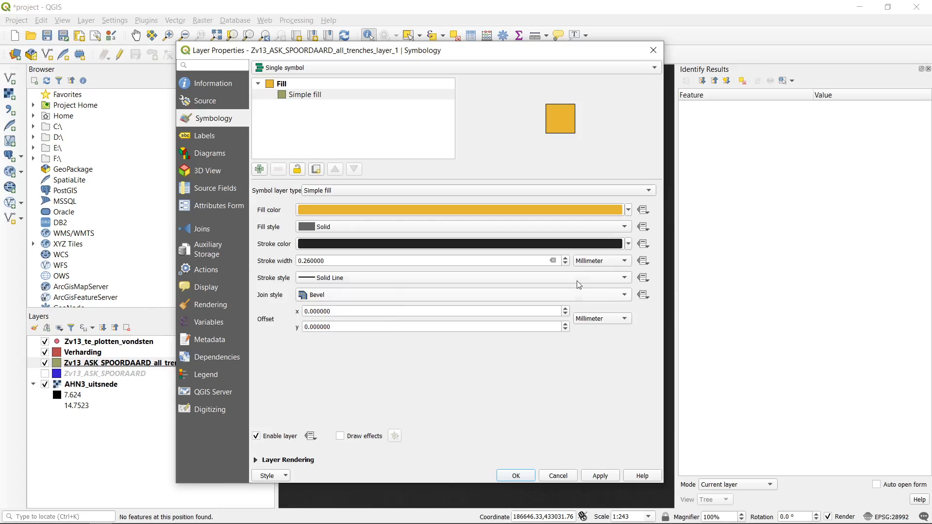
Step: Change the layer's renderer from Single symbol to Categorized
mouse_move(584, 207)
click(353, 260)
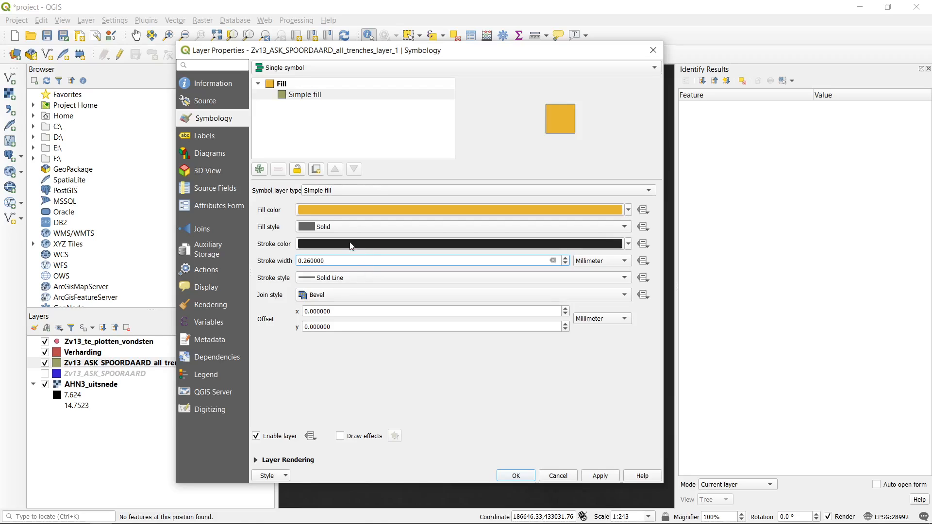
click(341, 73)
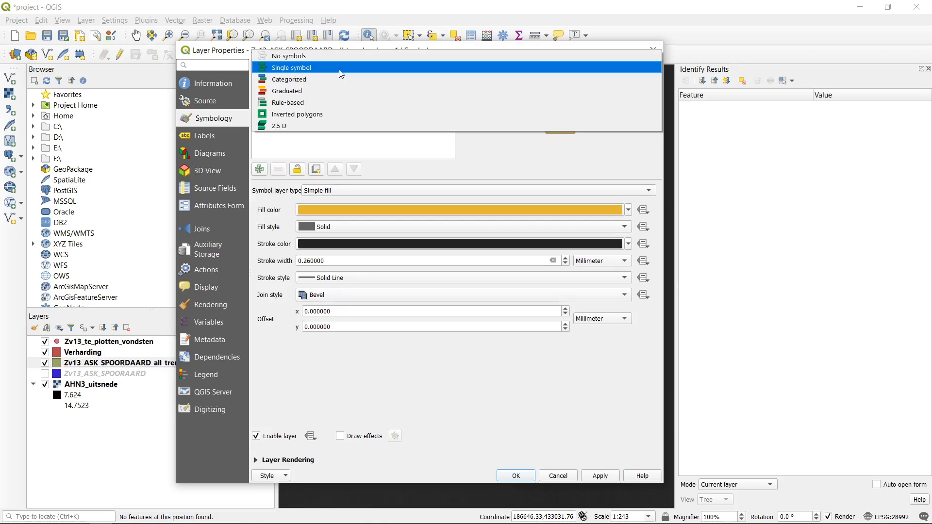
click(313, 81)
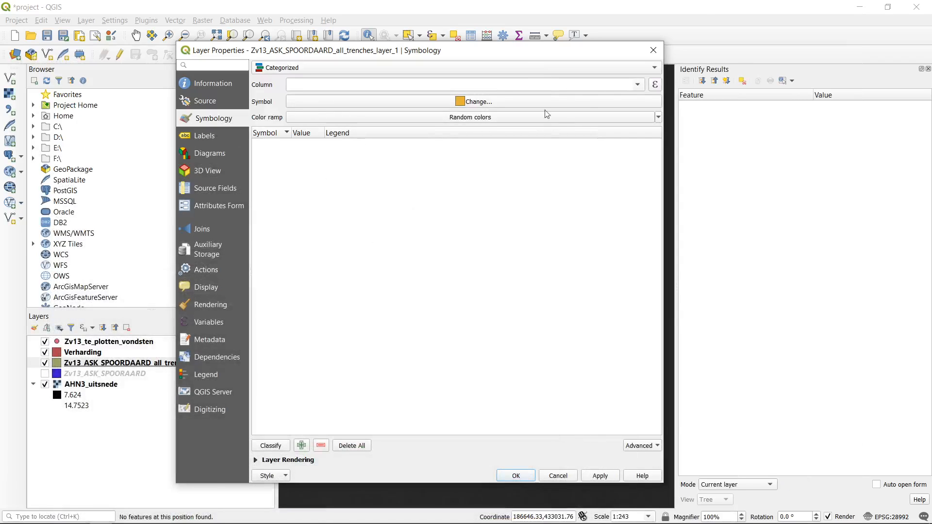
Step: Set SPOORAARD as the category column and classify the layer into its unique values
click(640, 85)
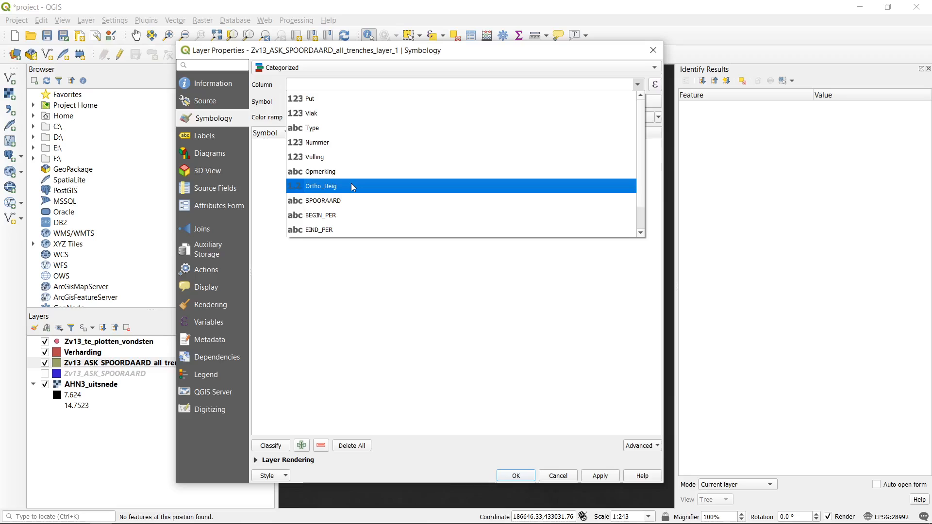
scroll(351, 183, down, 1)
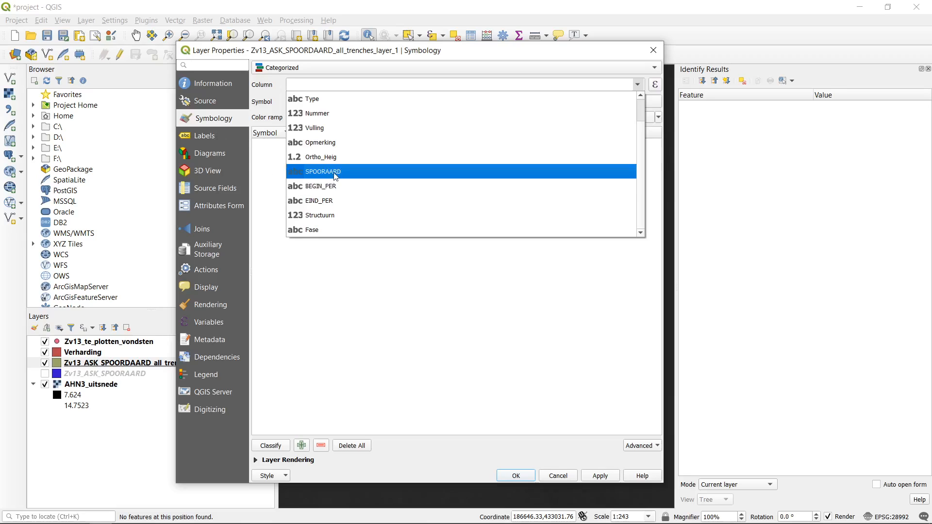
scroll(350, 104, up, 1)
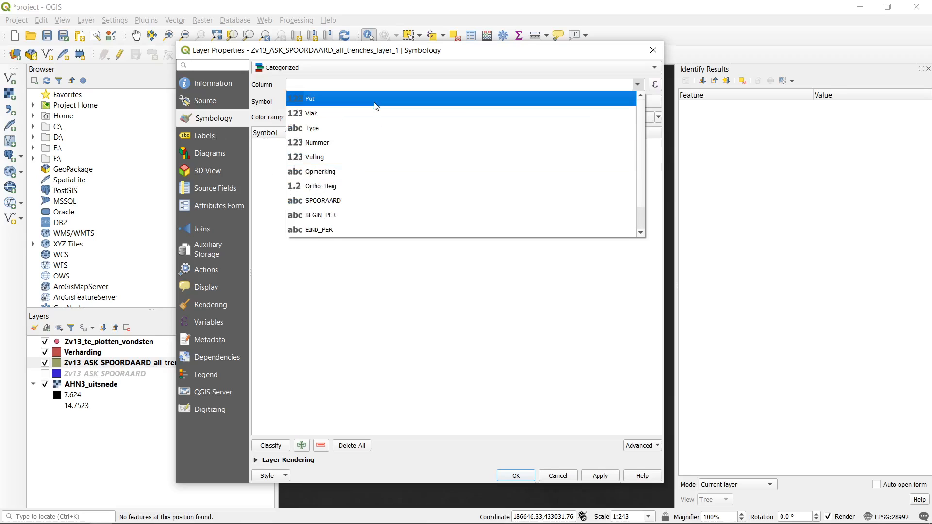
scroll(375, 106, down, 1)
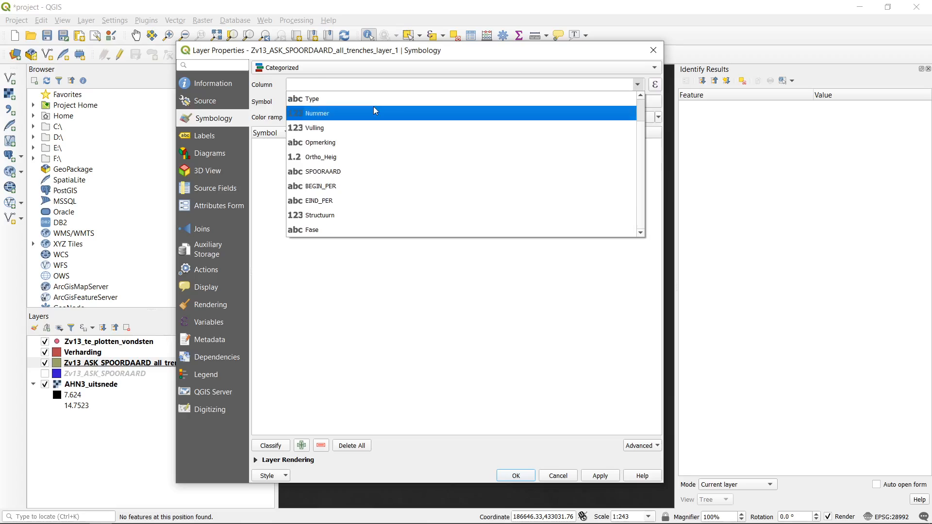
click(328, 173)
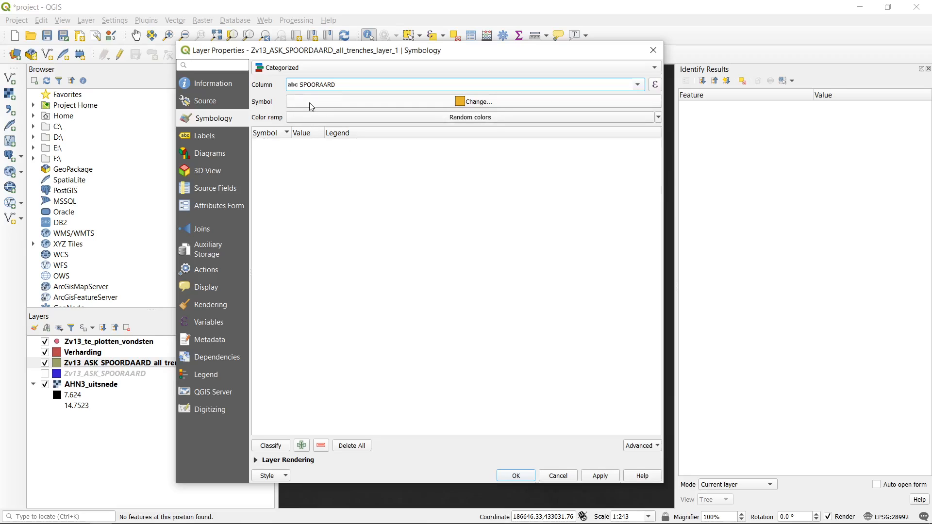
click(270, 446)
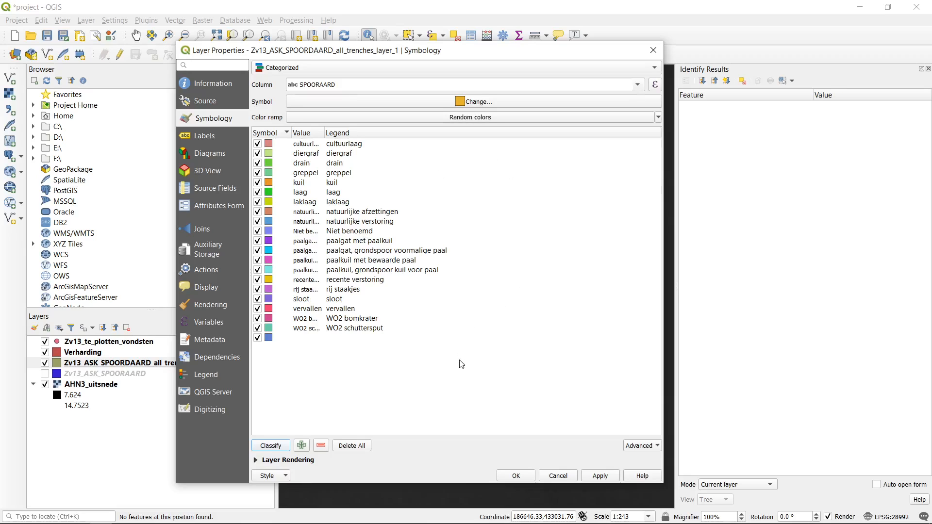
Step: Widen the Value column to show the full category names and disable the category with the empty value
drag(325, 132, 442, 157)
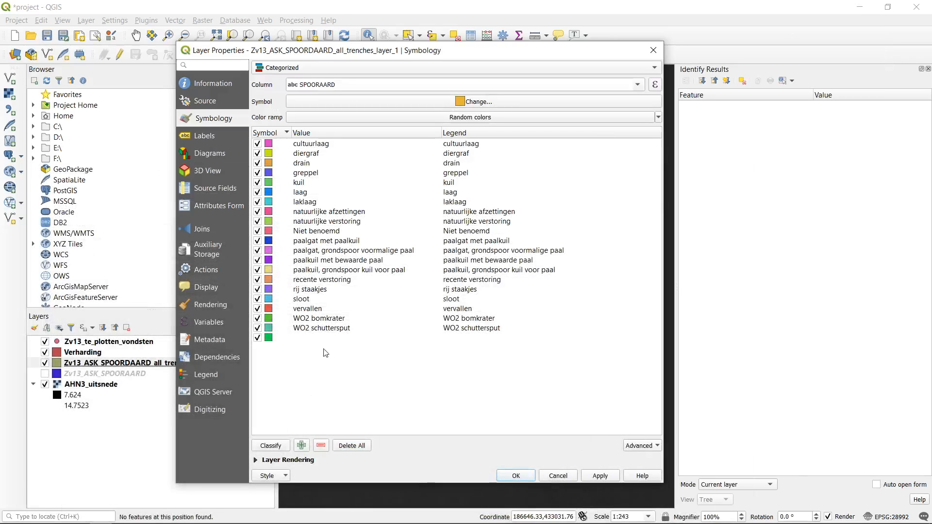
click(304, 339)
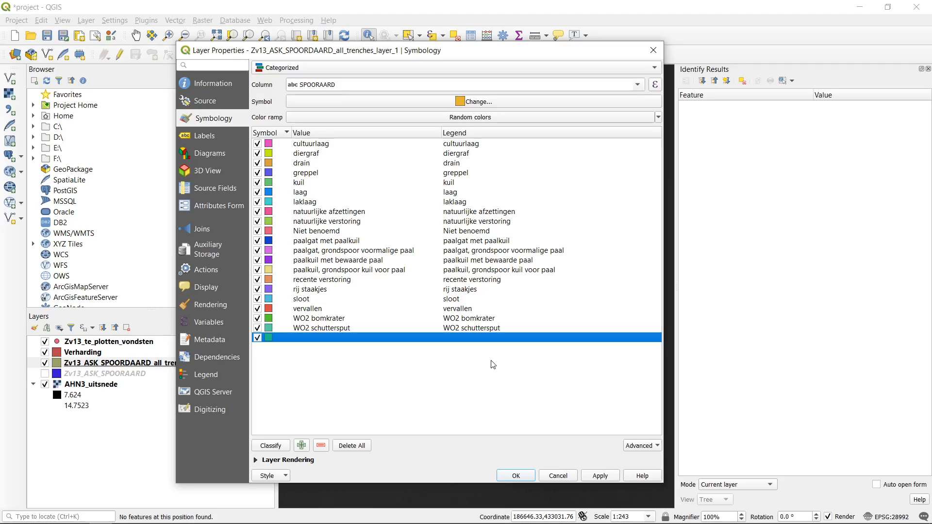
click(268, 359)
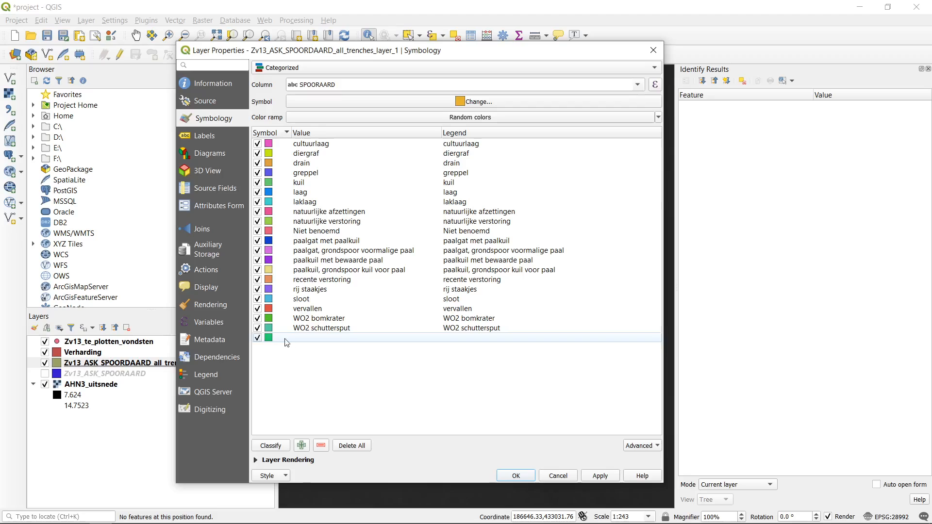
click(258, 338)
Step: Shuffle the random category colors twice, and open and close the symbol settings of the cultuurlaag category
click(498, 118)
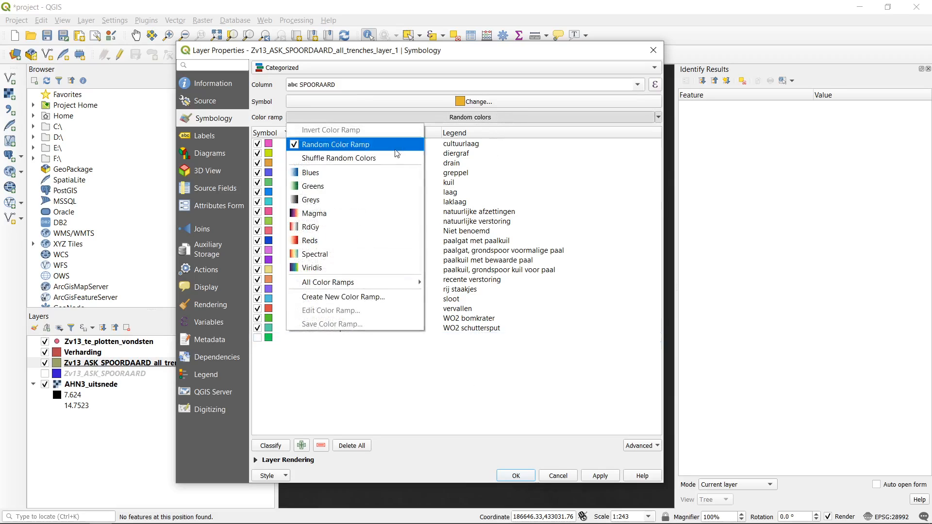
click(366, 158)
click(393, 118)
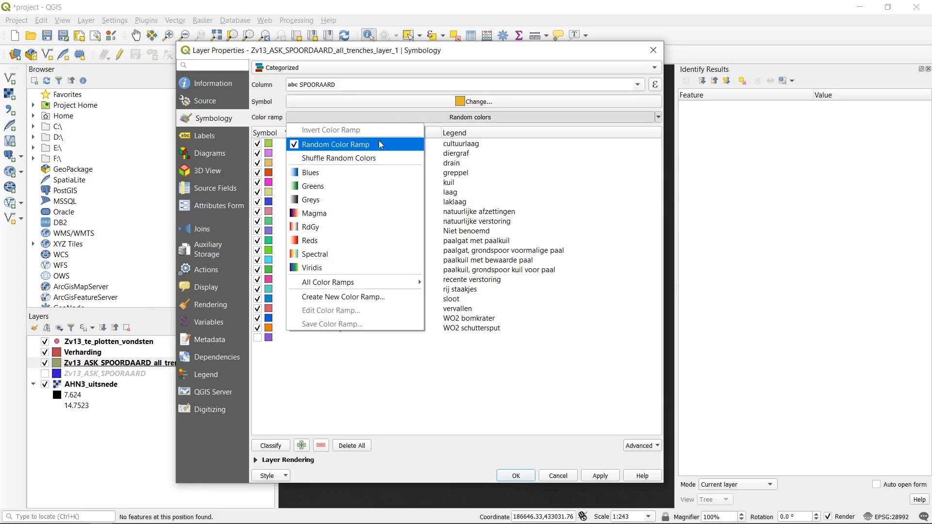
click(368, 156)
click(380, 119)
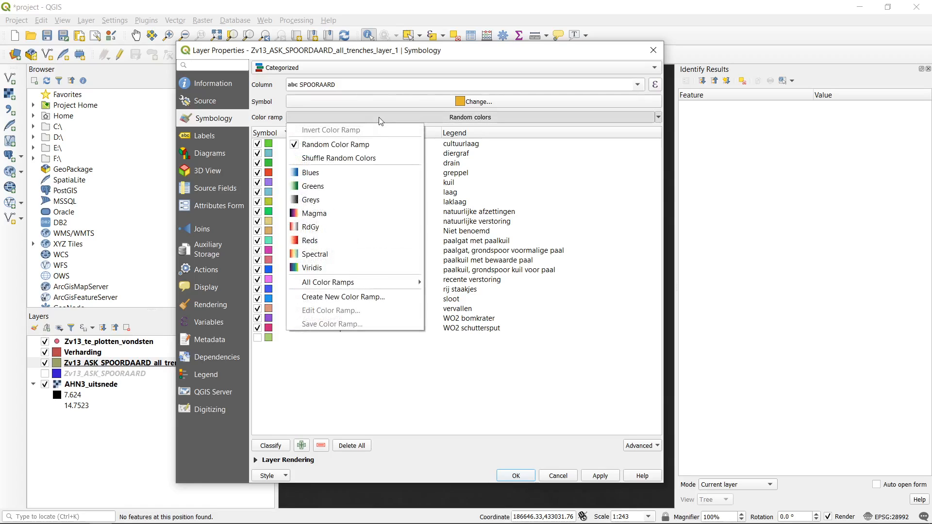
click(382, 120)
double_click(268, 147)
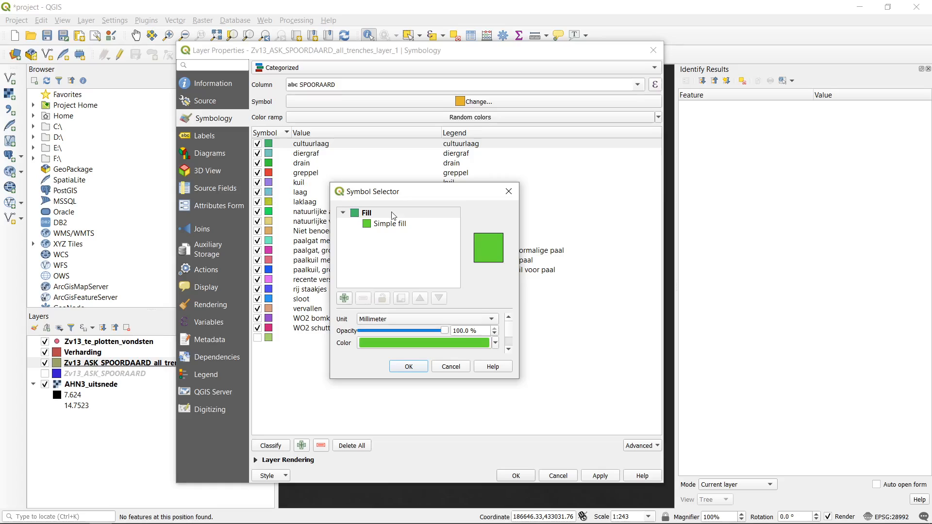
click(512, 192)
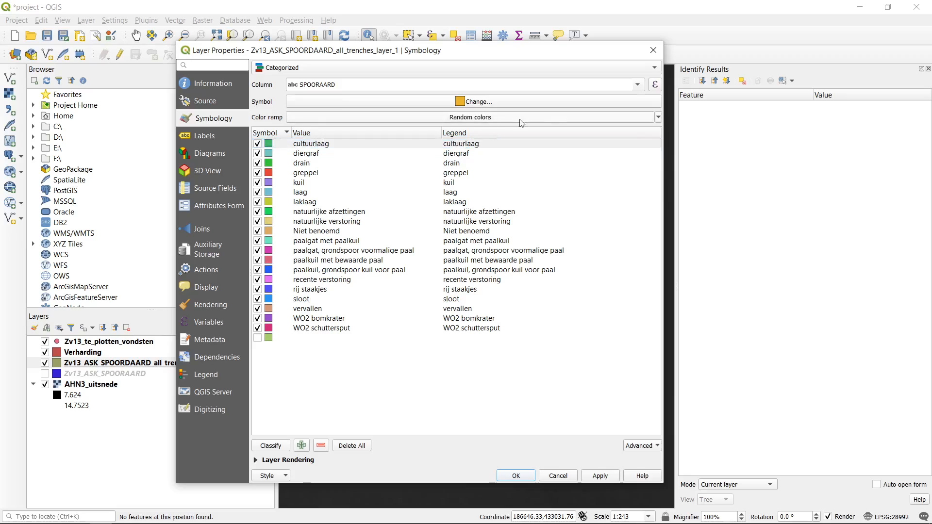
Step: Apply the Spectral color ramp to the SPOORAARD categories
click(658, 117)
click(659, 118)
click(659, 118)
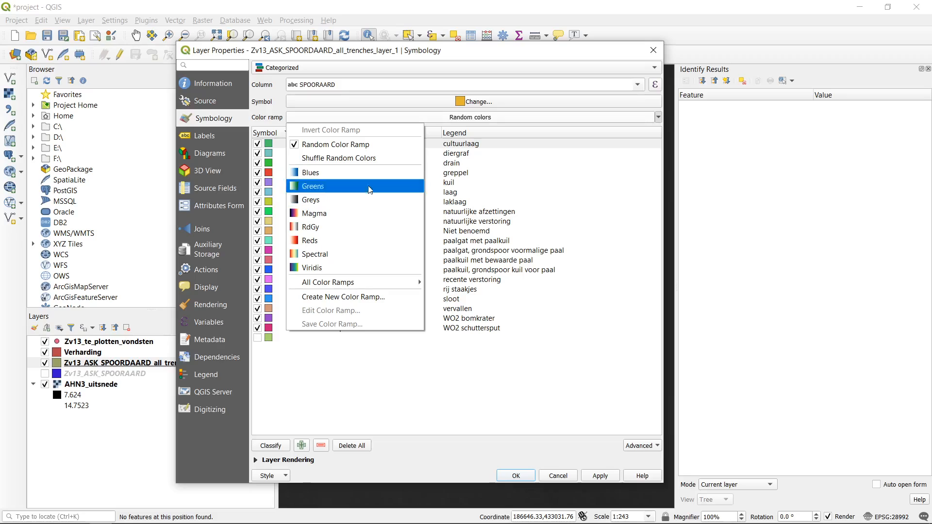
click(358, 258)
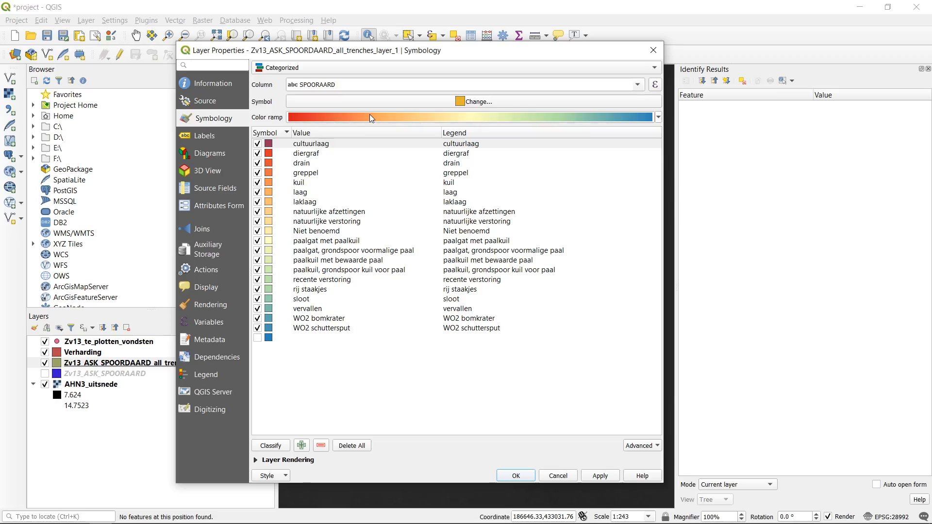
Step: Review the ramp's gradient settings and the full list of color ramps, keep Spectral, and apply the categorized style to the layer
click(633, 117)
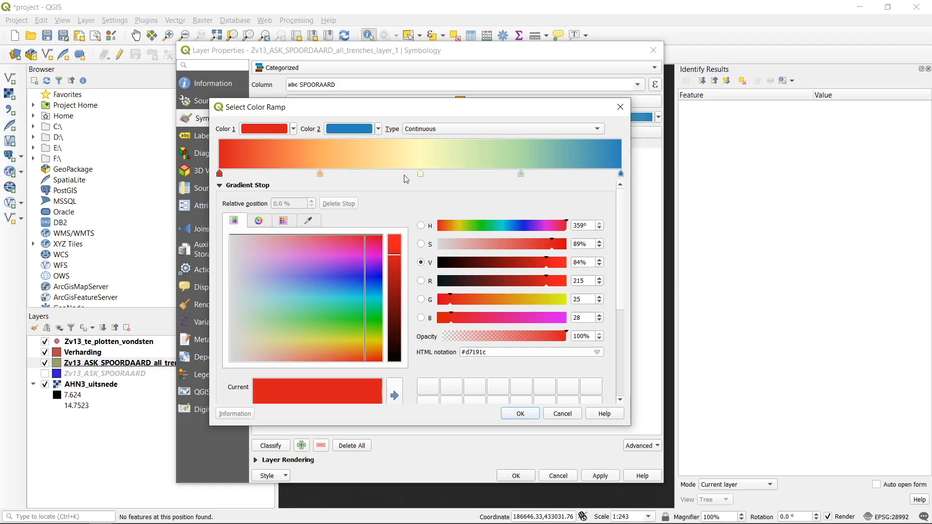
click(621, 111)
click(659, 117)
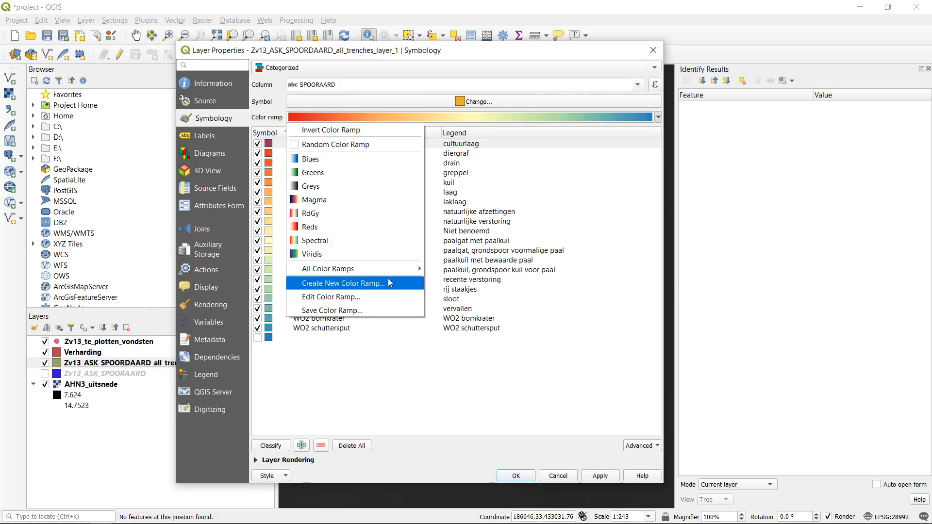
mouse_move(390, 273)
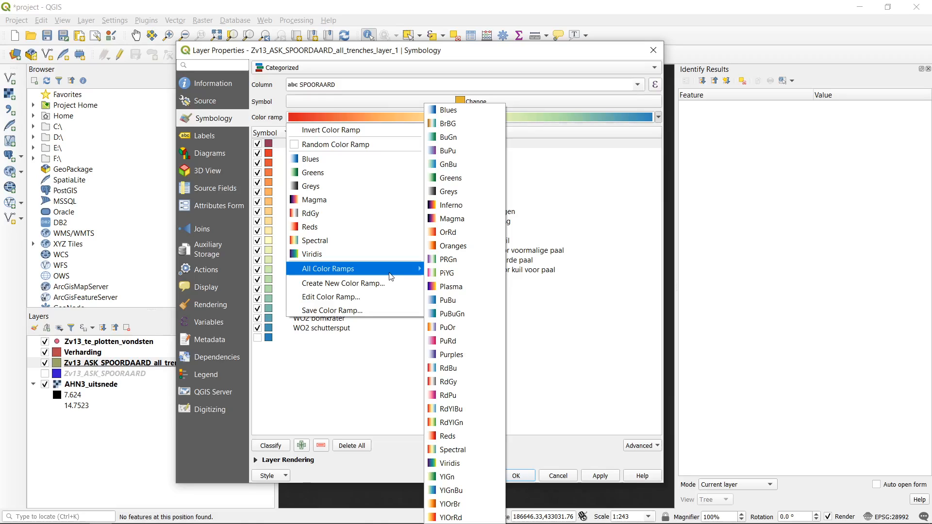
click(327, 389)
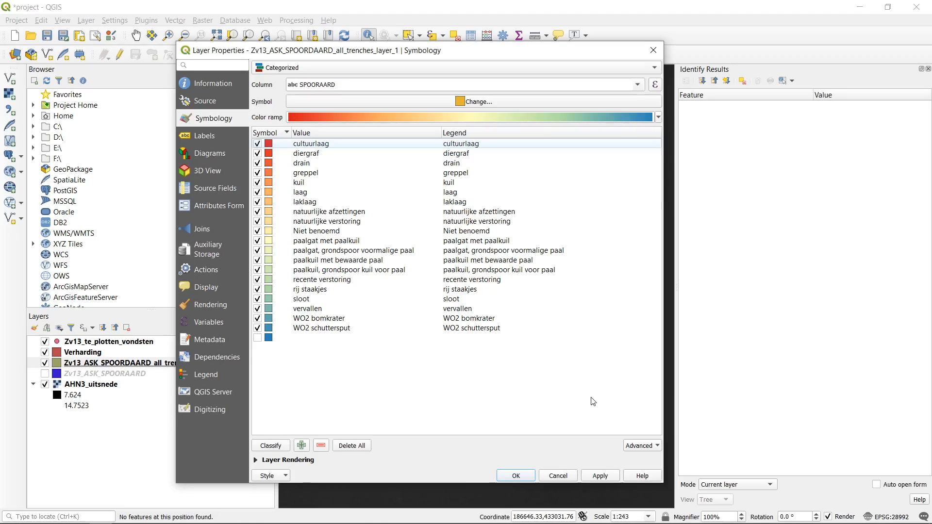
click(528, 480)
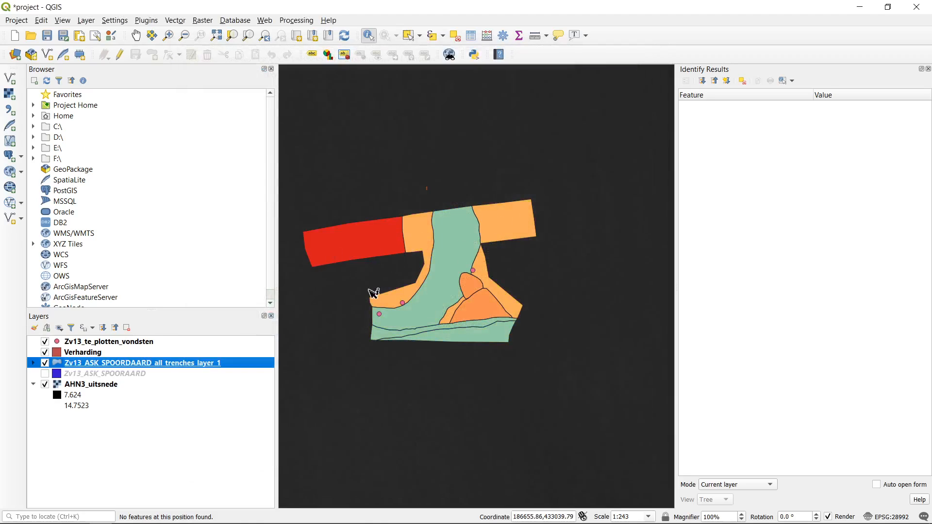
Step: Identify several differently colored features in the trench to compare their SPOORAARD values with the category colors
click(507, 223)
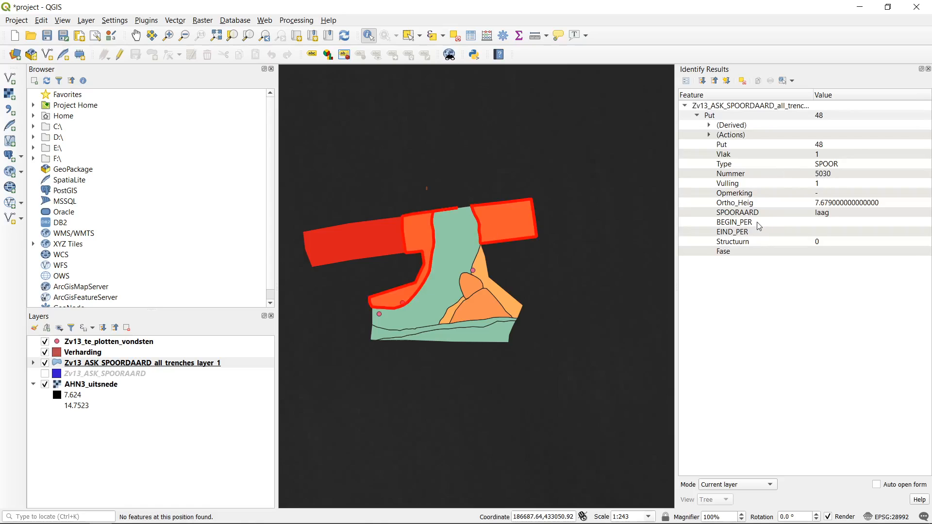
click(773, 215)
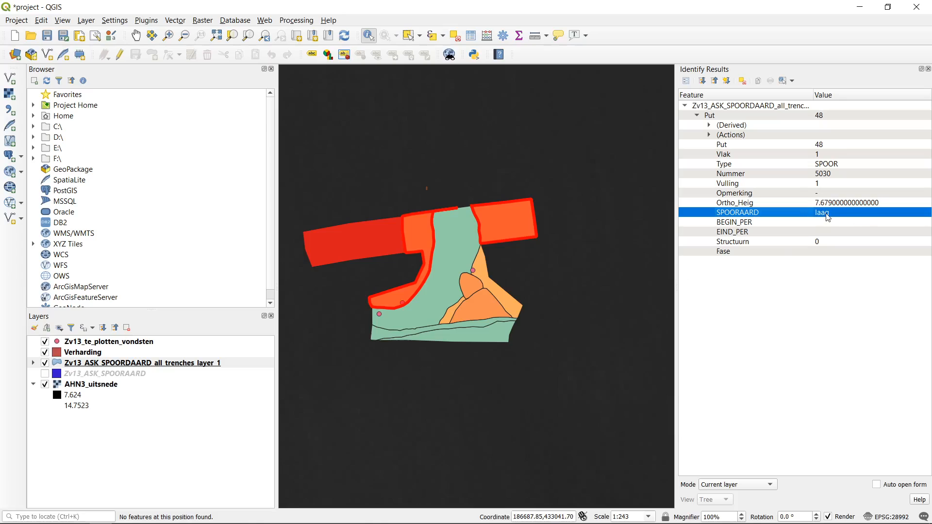
click(479, 245)
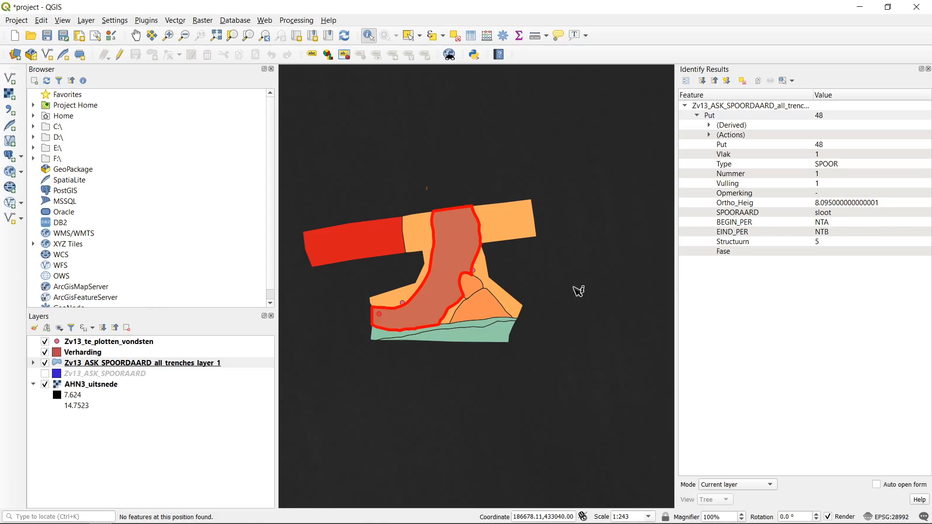
click(508, 305)
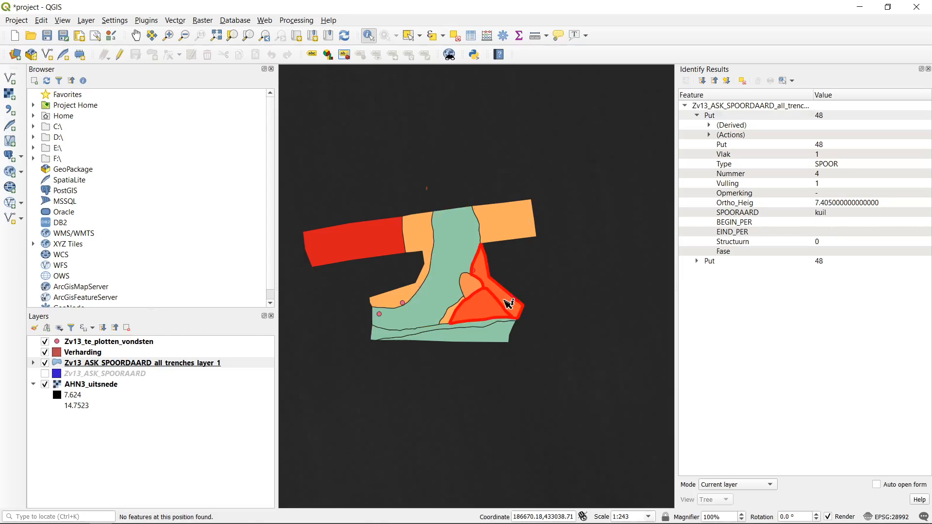
click(470, 246)
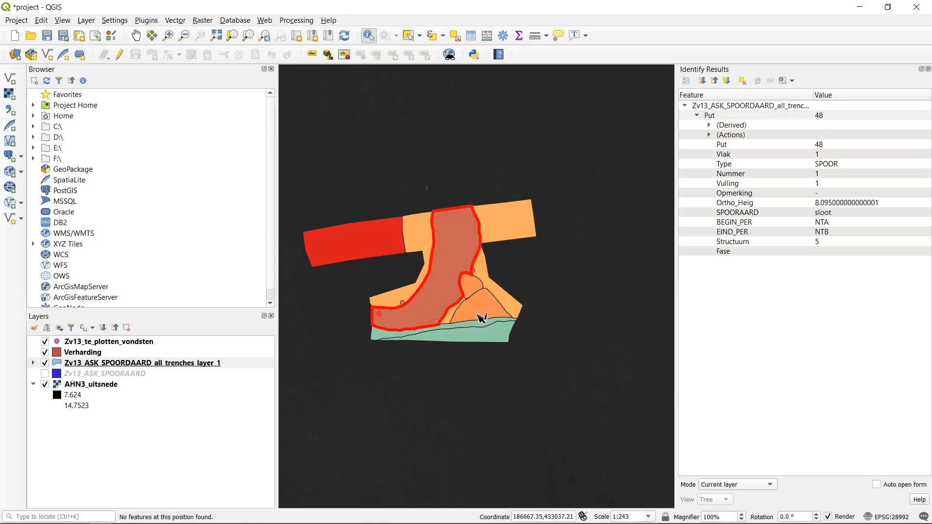
click(478, 334)
click(490, 311)
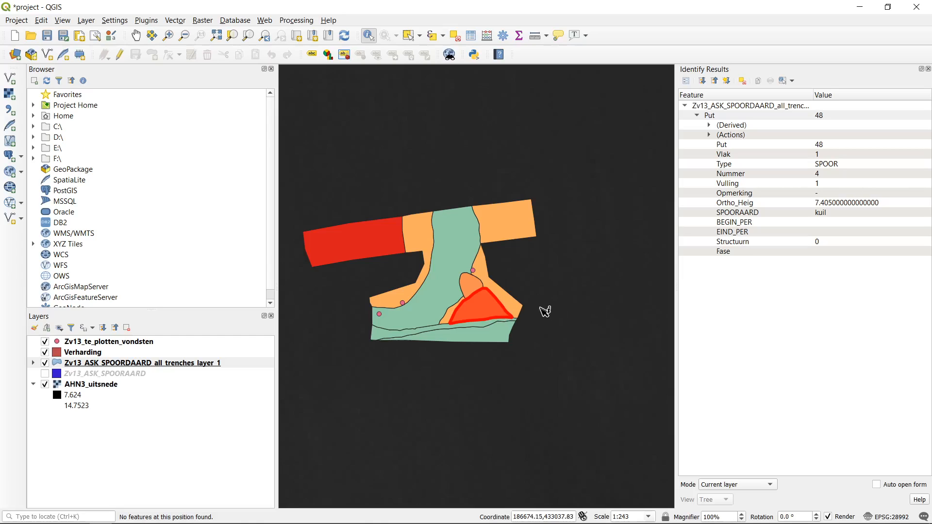
click(517, 304)
click(576, 246)
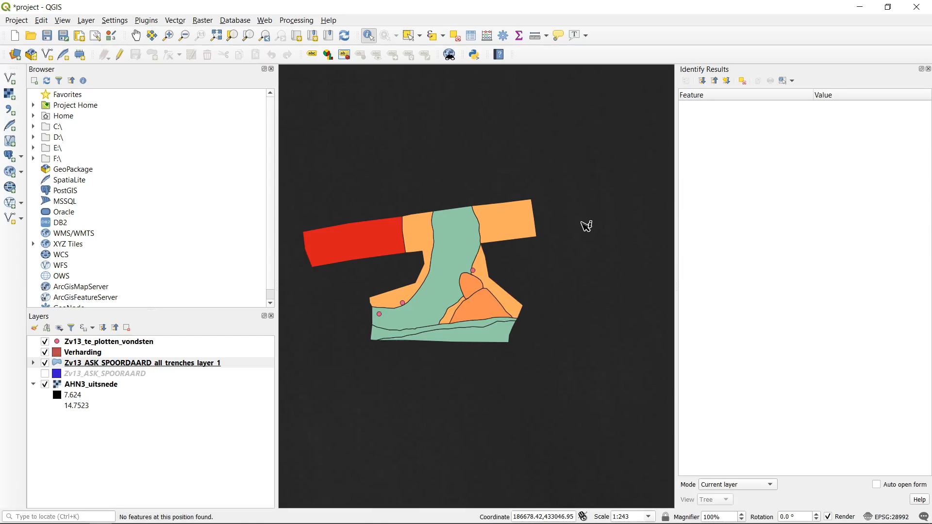
Step: Survey the categorized trenches across the wider site to examine how the trace types are distributed
scroll(585, 224, down, 3)
scroll(441, 150, up, 2)
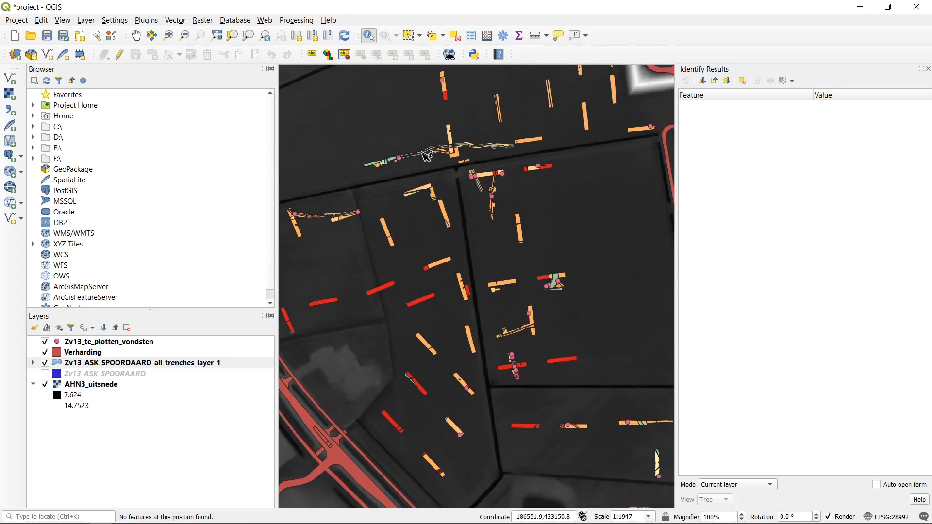
scroll(492, 248, down, 2)
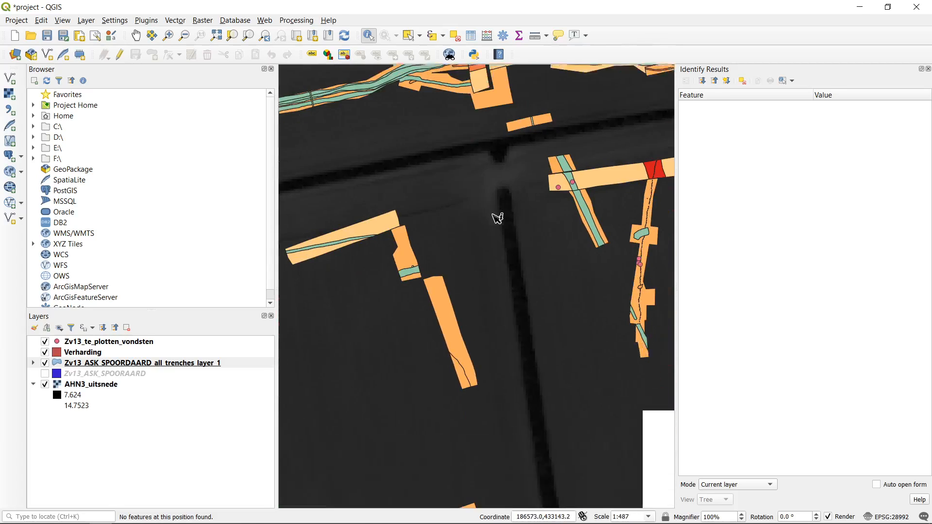
drag(589, 219, 424, 187)
drag(544, 258, 428, 177)
drag(592, 240, 386, 166)
drag(504, 163, 416, 280)
drag(566, 192, 539, 216)
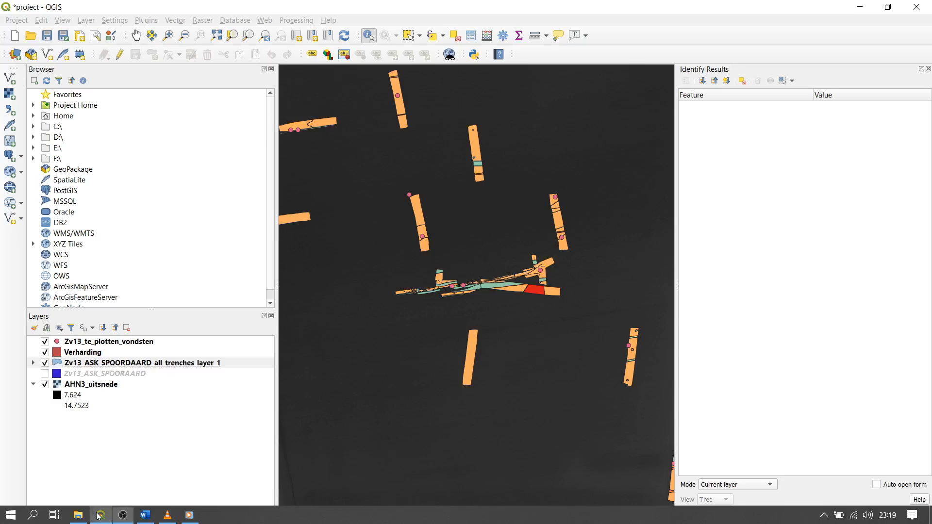
click(101, 515)
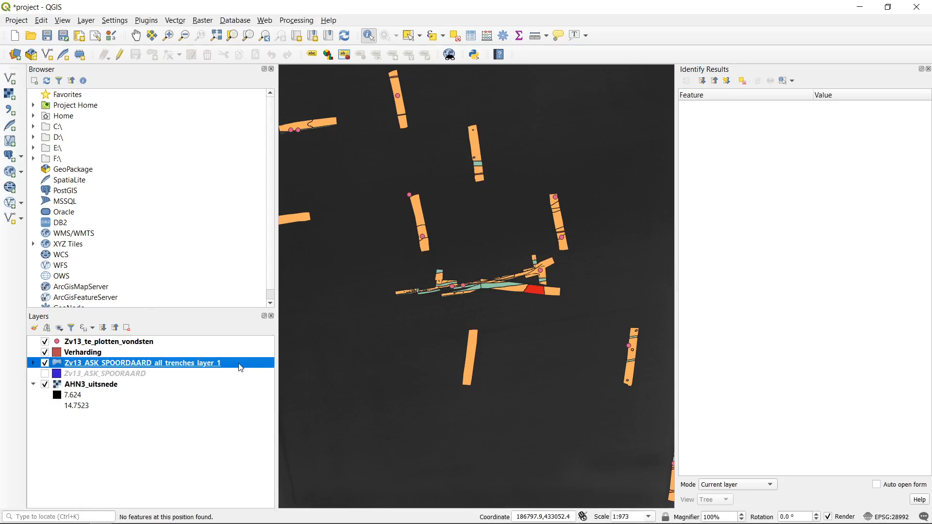
Step: Expand the category legend of the Zv13_ASK_SPOORDAARD_all_trenches_layer_1 layer and enlarge the layer list to fit all SPOORAARD categories
click(33, 364)
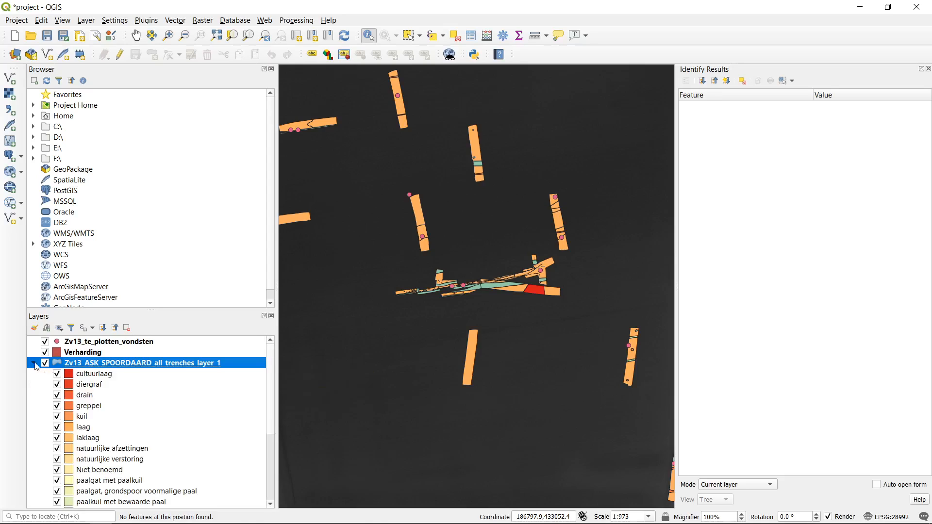
drag(140, 308, 149, 211)
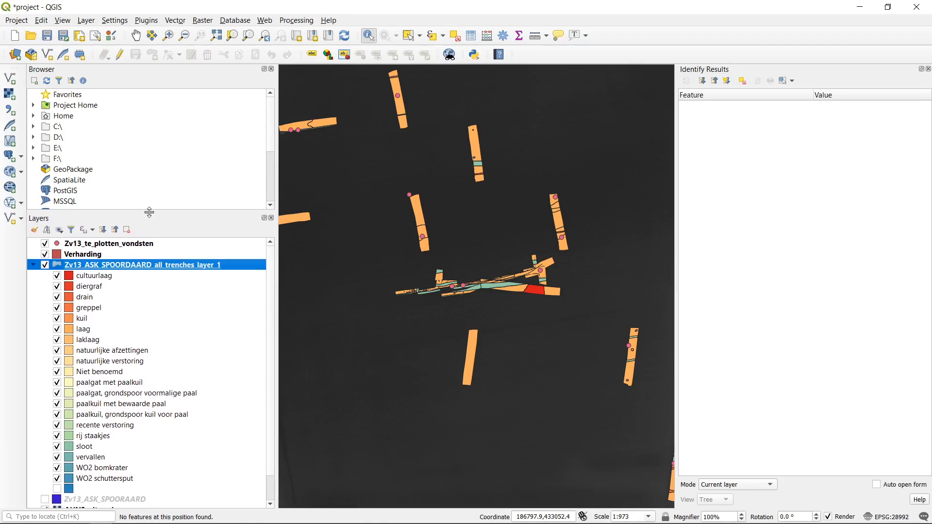
click(109, 280)
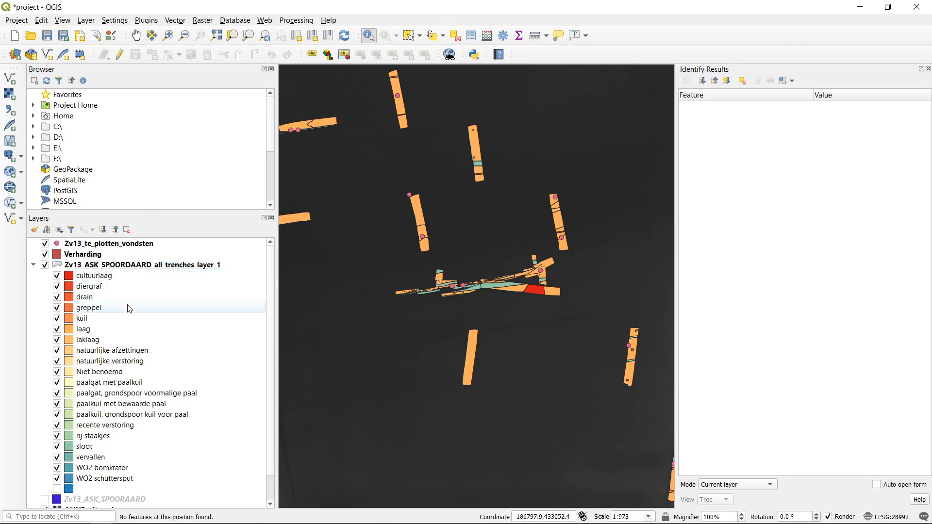
scroll(118, 378, down, 1)
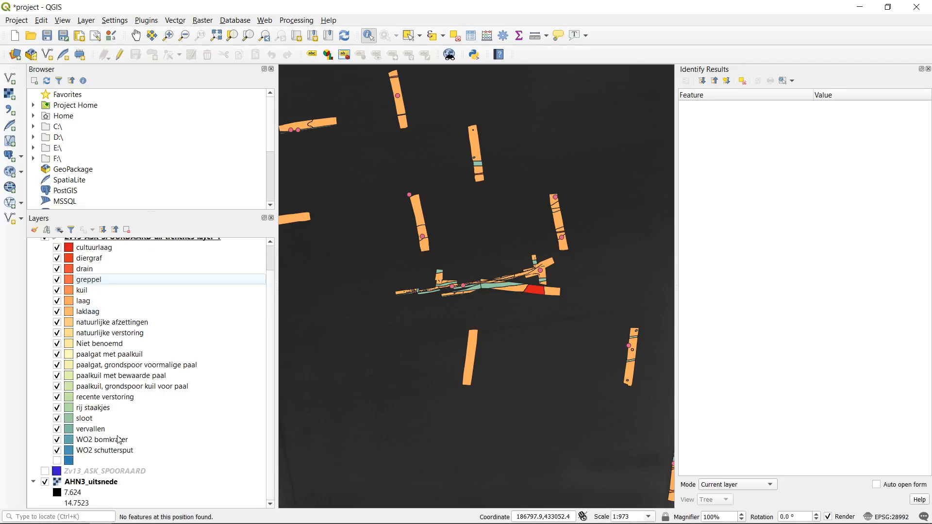
Step: Toggle the sloot, rij staakjes, recente verstoring and 'paalkuil, grondspoor kuil voor paal' categories off and back on
click(57, 419)
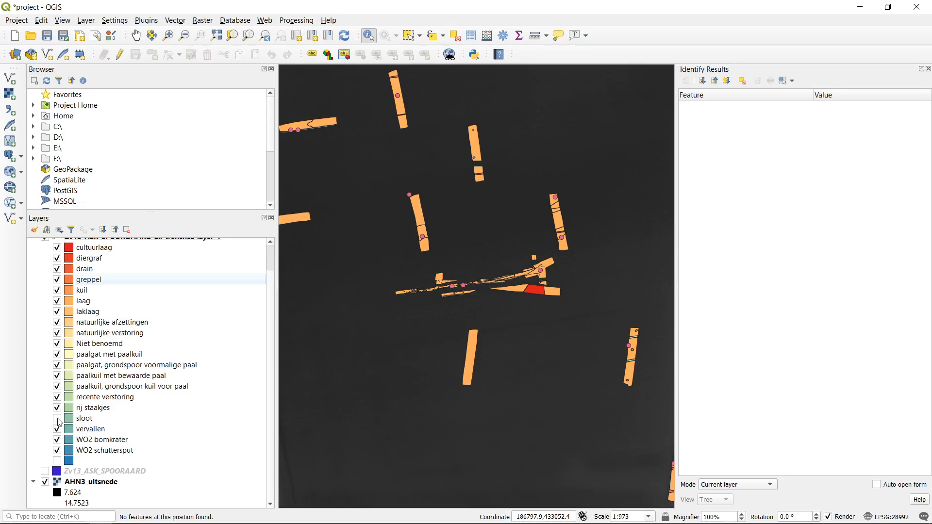
click(57, 418)
click(57, 408)
click(57, 397)
click(57, 386)
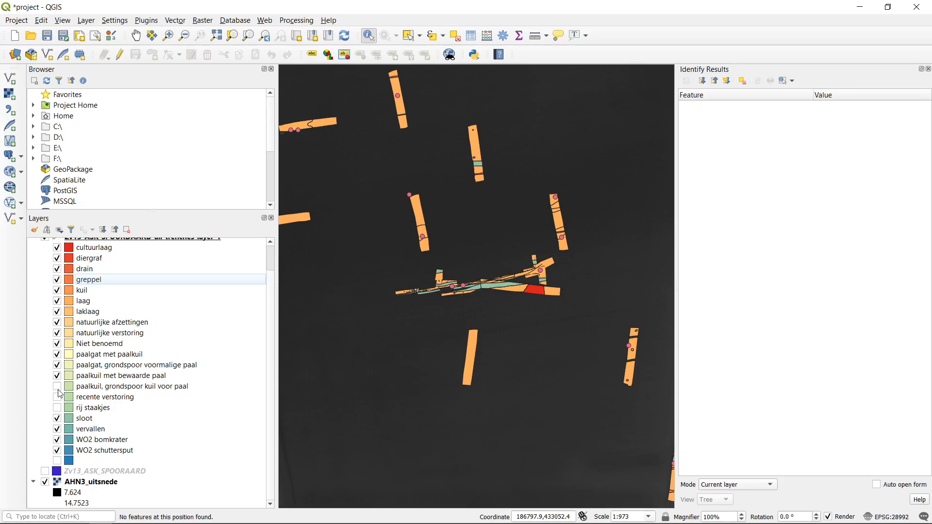
click(57, 408)
click(57, 397)
click(57, 387)
click(57, 419)
click(57, 419)
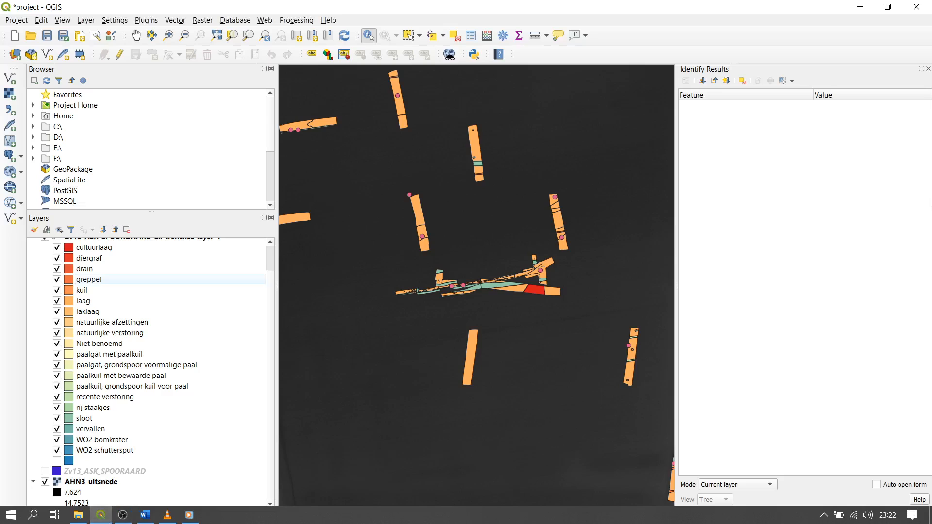
Step: Collapse the category legend of the categorized trench layer
scroll(298, 323, up, 1)
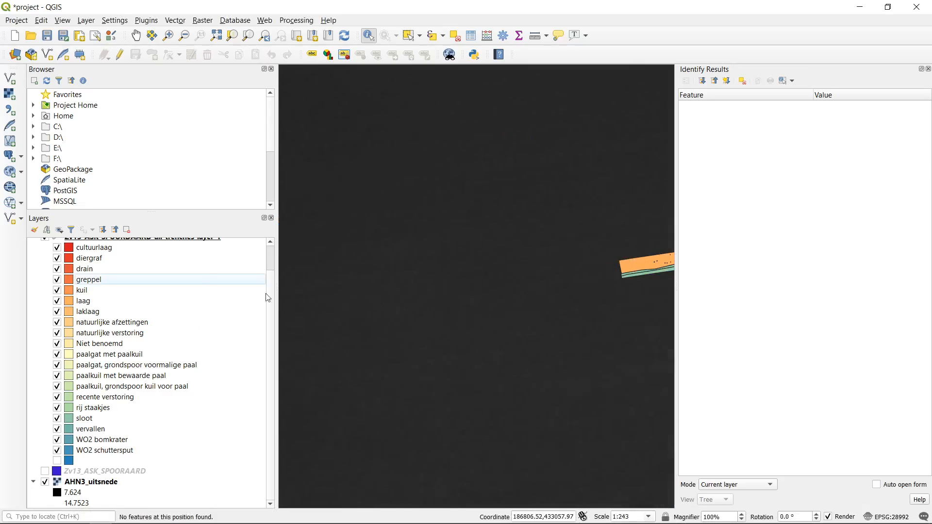
scroll(197, 290, up, 1)
scroll(438, 248, down, 1)
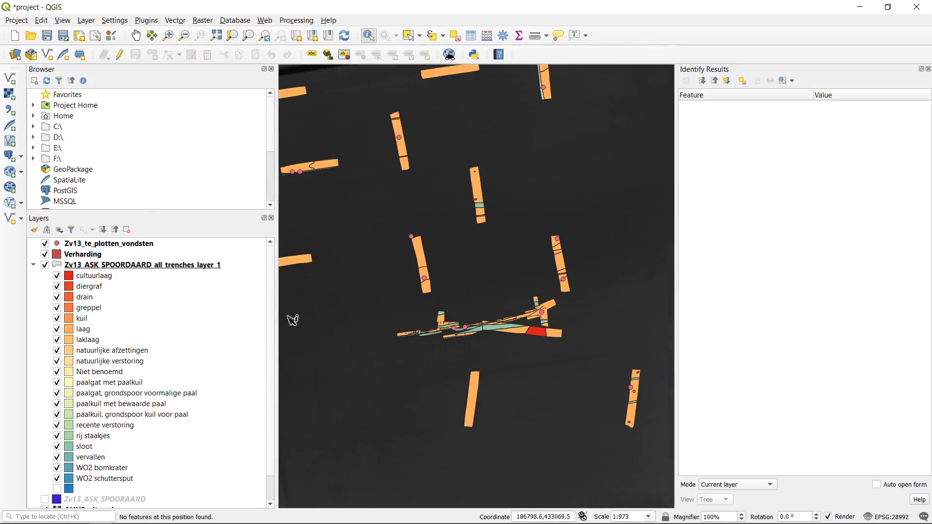
click(33, 264)
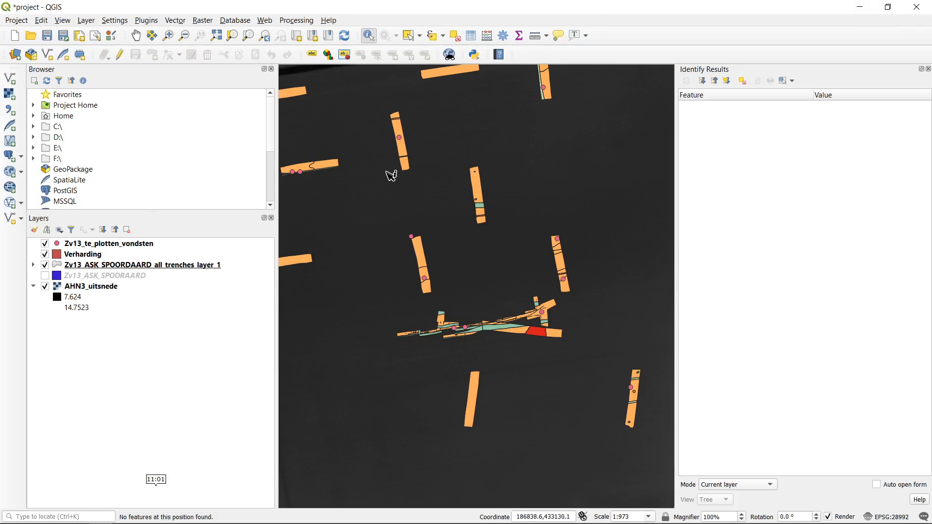
Step: Open the symbology properties of the AHN3_uitsnede raster and enlarge the dialog to examine its Singleband gray settings
click(115, 287)
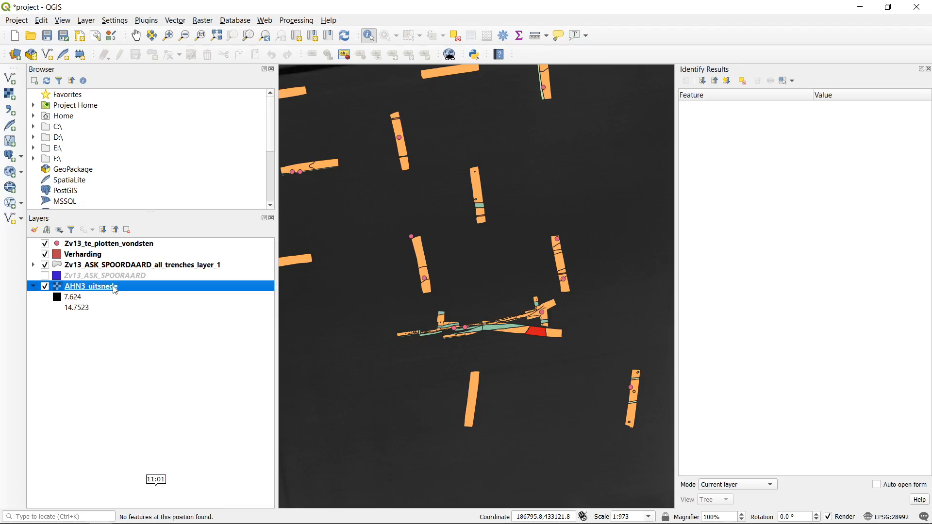
right_click(115, 290)
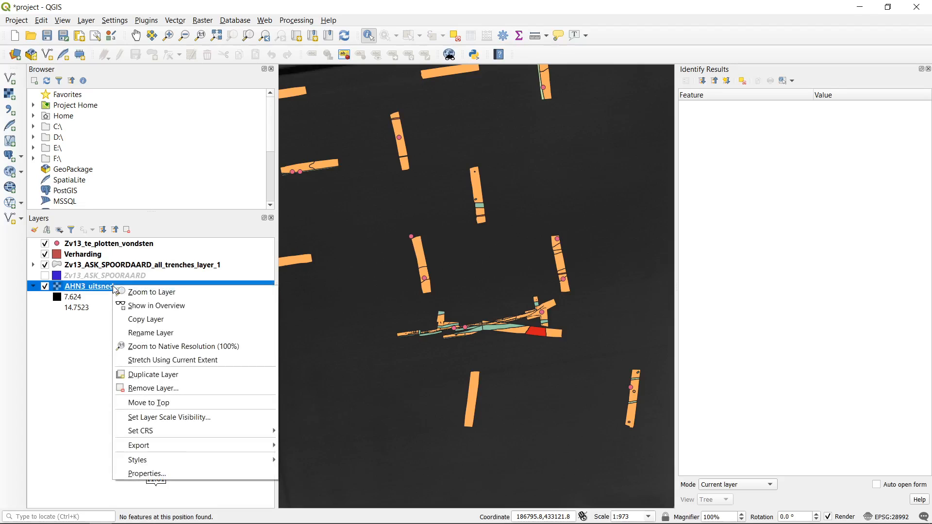
click(147, 473)
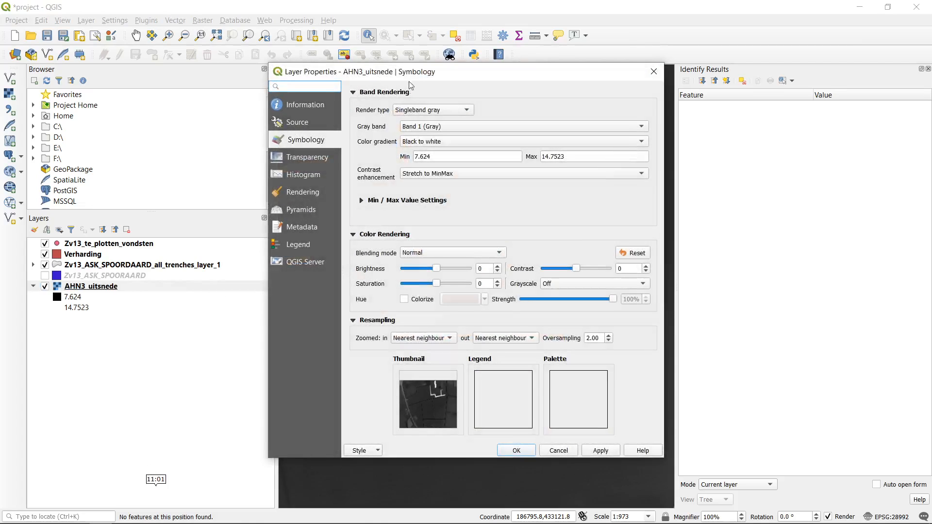
mouse_move(416, 78)
mouse_down()
mouse_move(358, 69)
mouse_move(411, 66)
mouse_up()
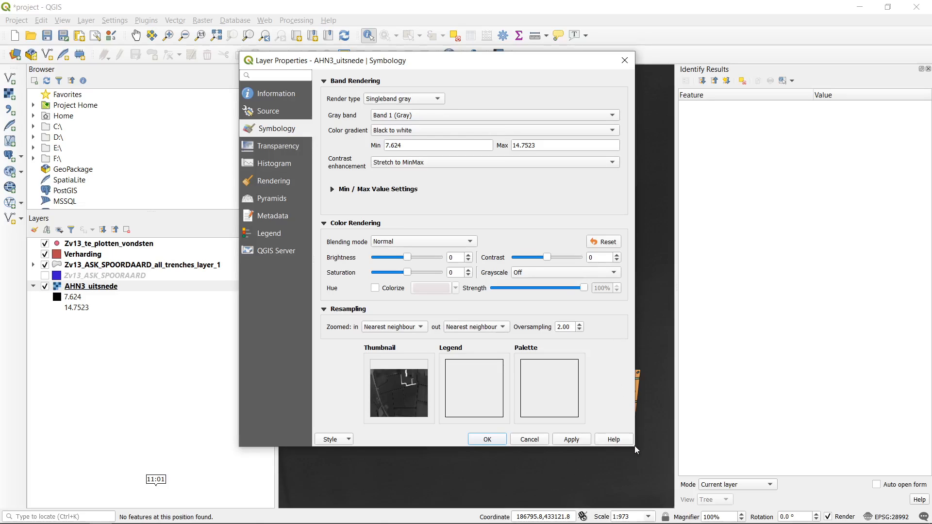
drag(634, 446, 741, 473)
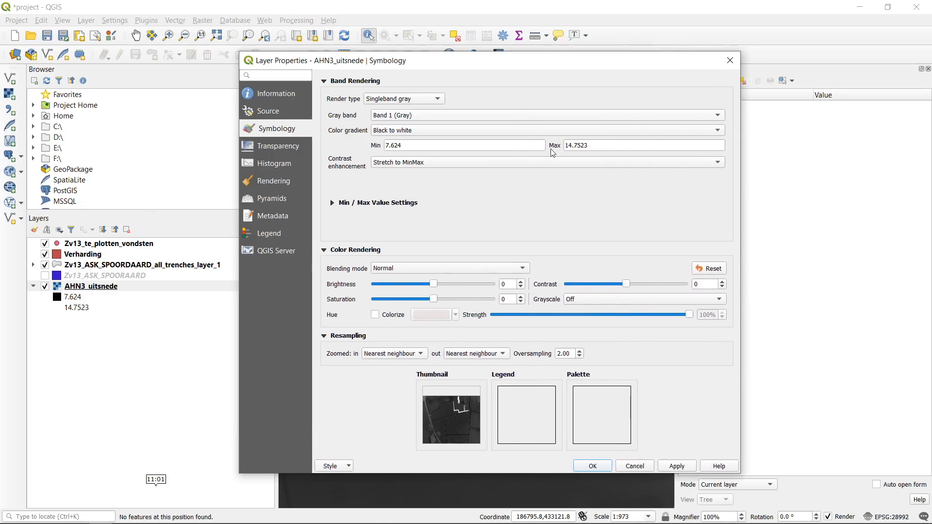
drag(487, 68, 445, 64)
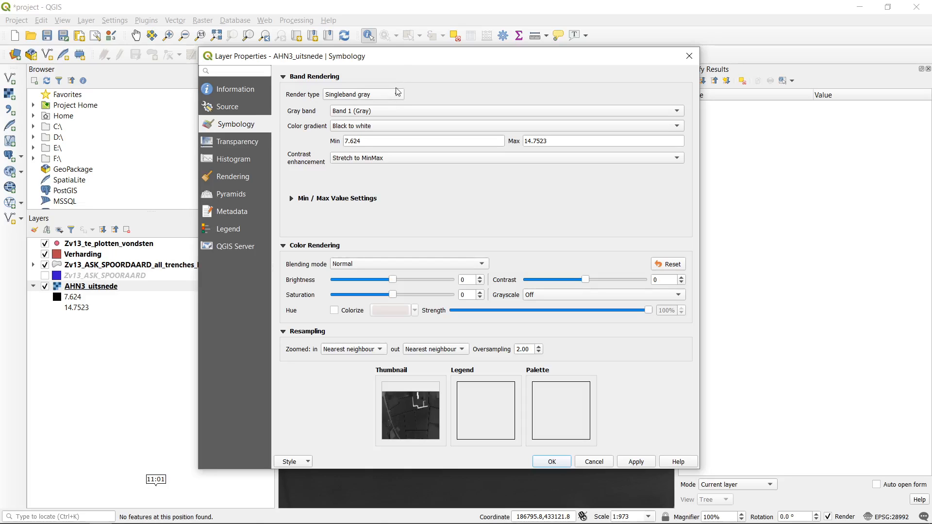
drag(402, 59, 424, 19)
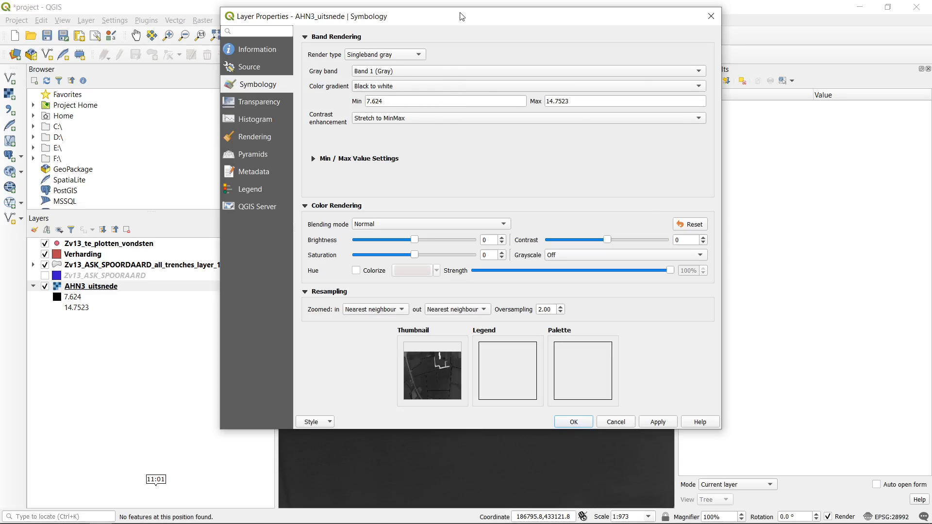
drag(467, 17, 503, 42)
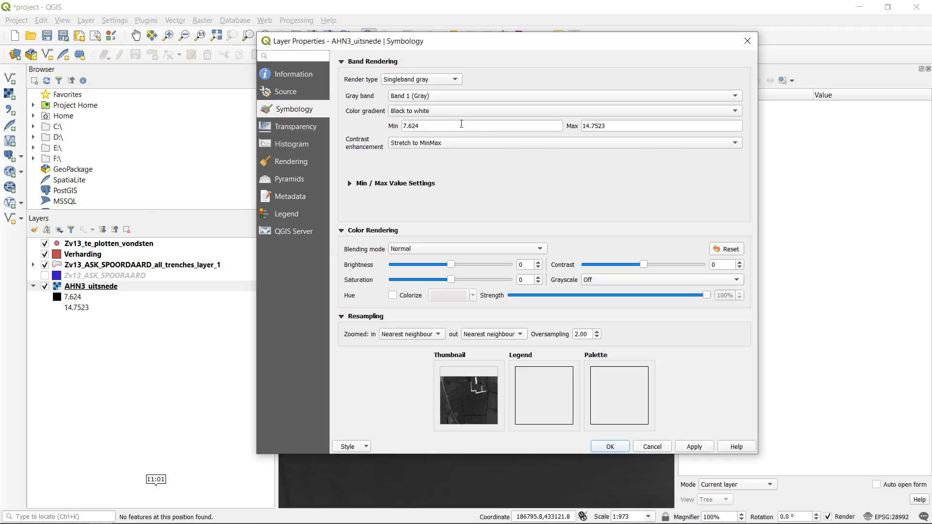
Step: Try the Multiband color and Paletted/Unique values render types for the AHN3_uitsnede raster
click(661, 127)
click(436, 83)
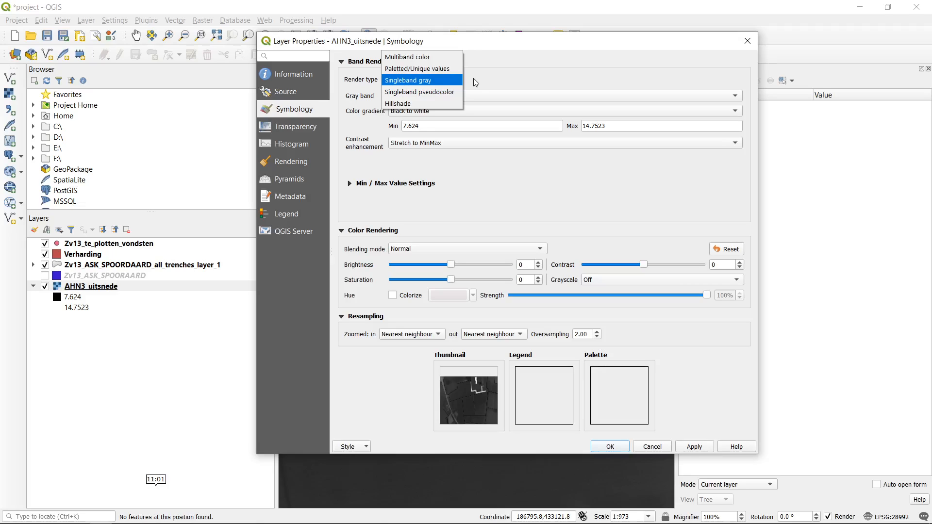
click(455, 58)
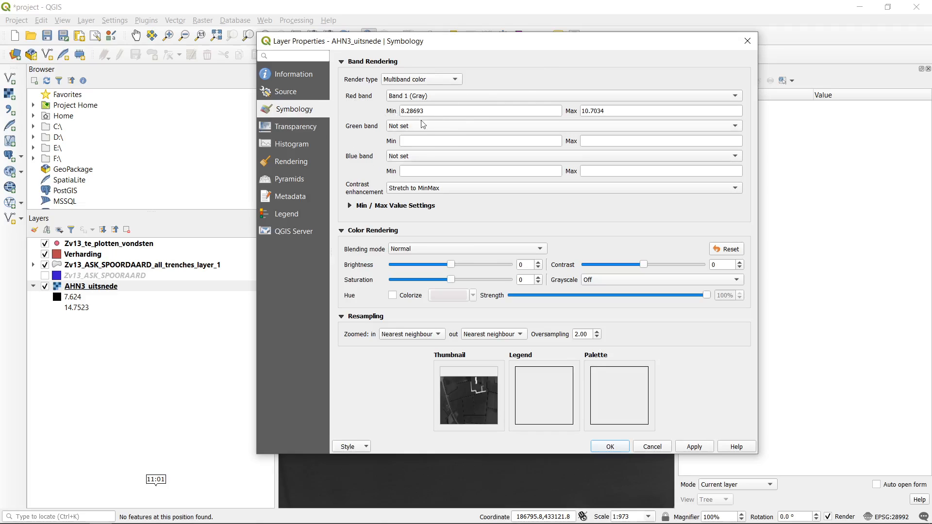
click(470, 126)
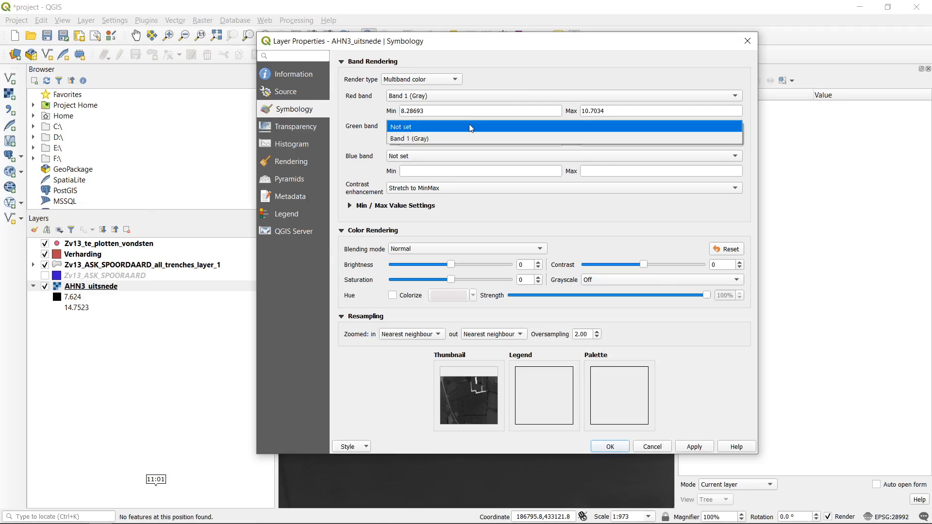
click(470, 127)
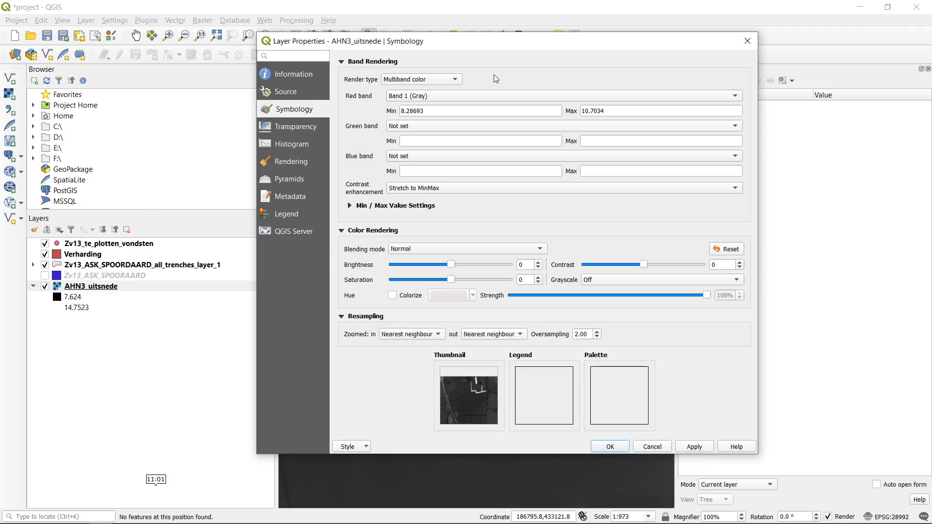
click(456, 80)
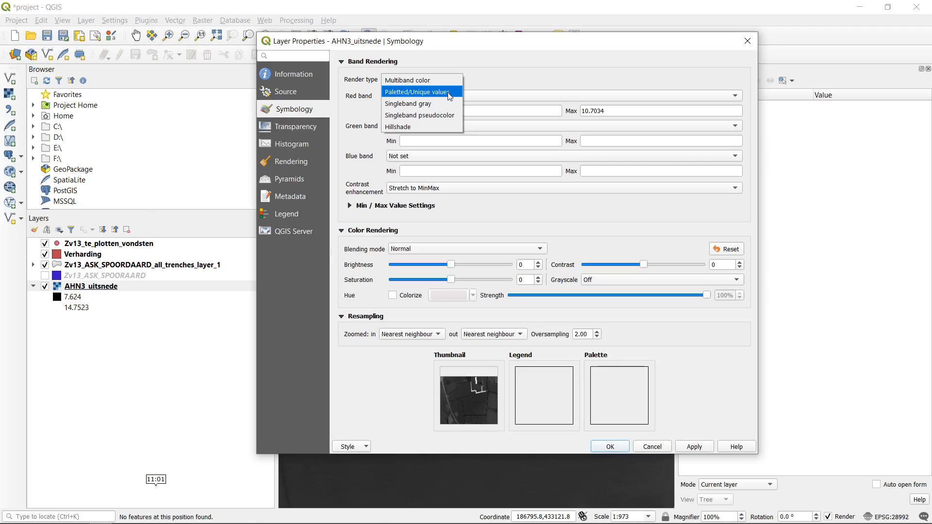
click(448, 92)
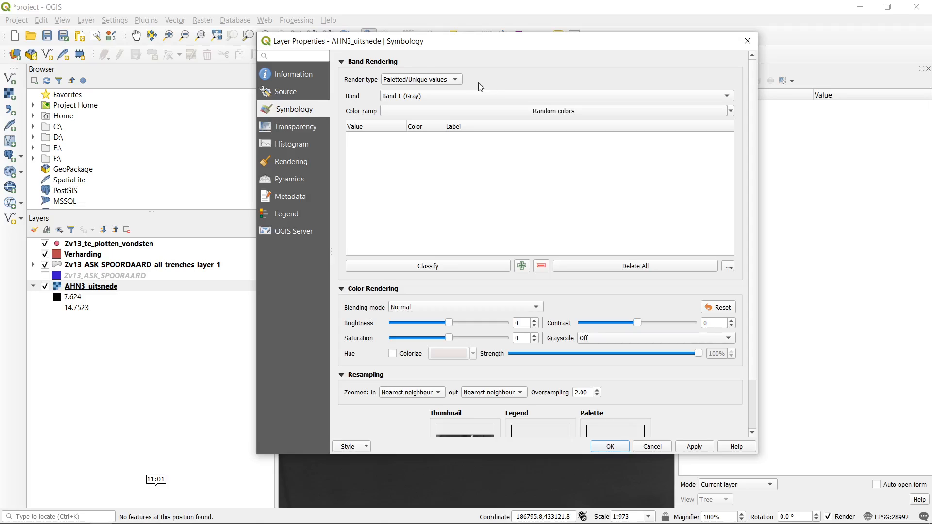
Step: Set the raster's render type to Singleband pseudocolor and review its min/max value settings
click(458, 83)
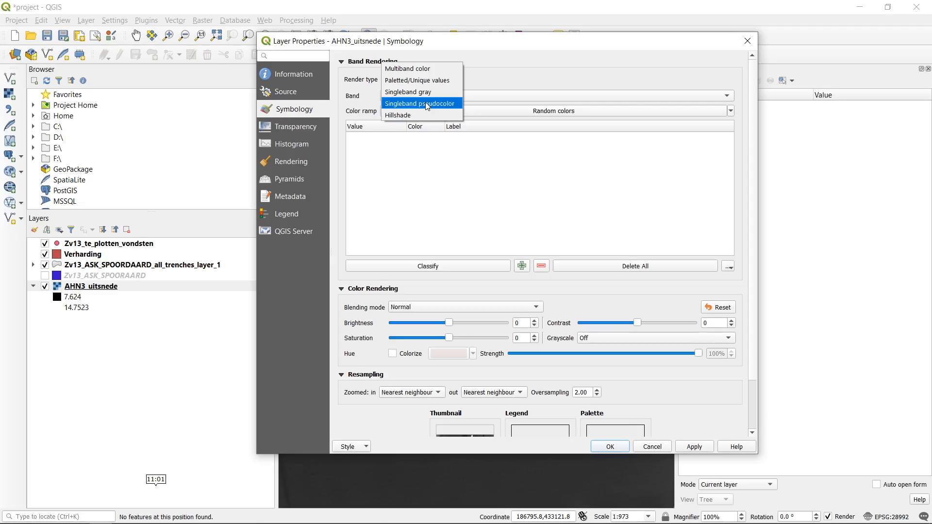
click(428, 105)
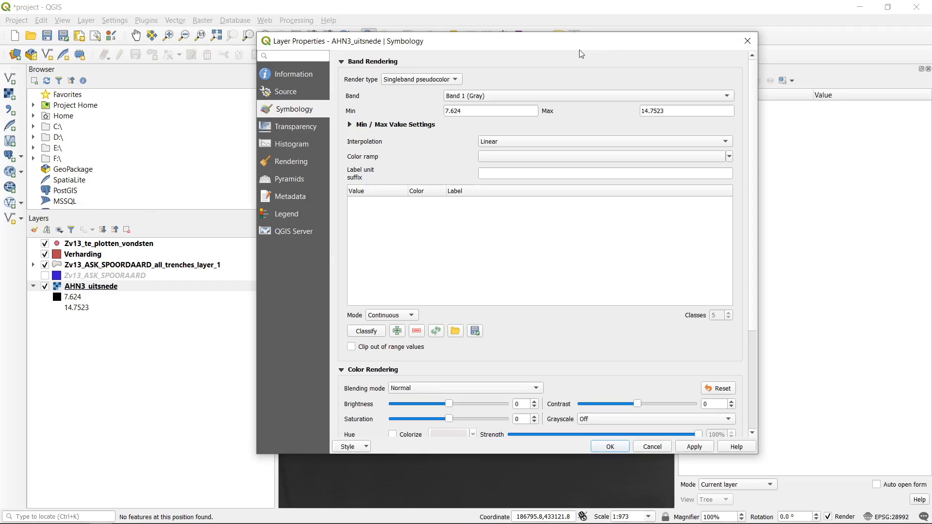
click(492, 111)
click(350, 125)
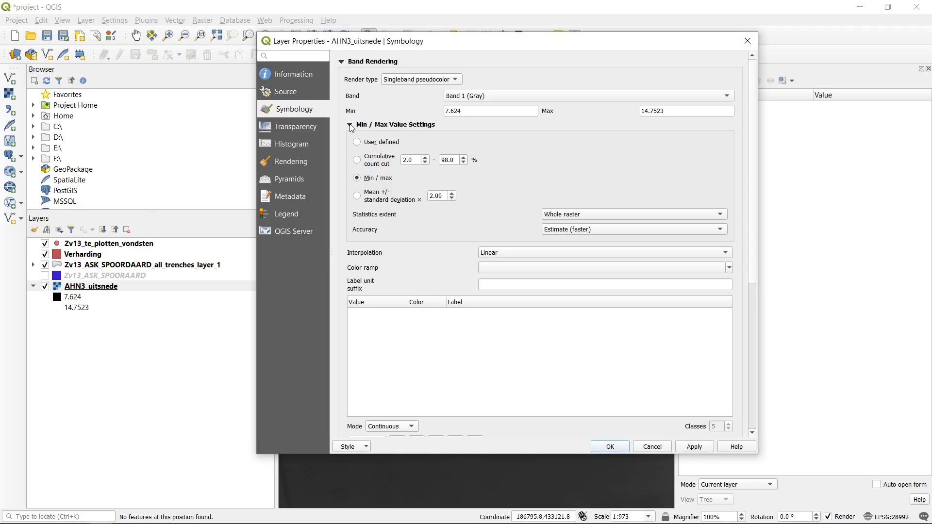
click(350, 125)
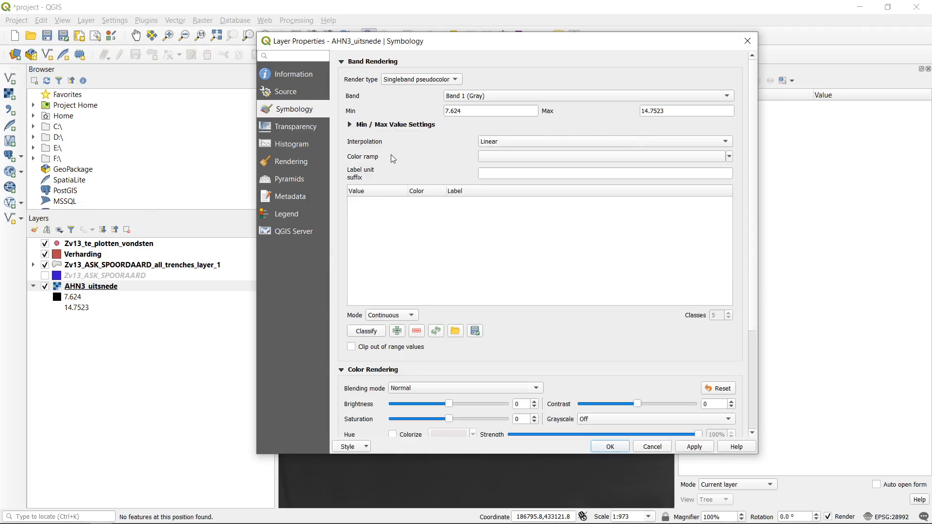
Step: Assign the Greens color ramp with Linear interpolation to the raster and look through the generated value classes
click(597, 141)
click(730, 158)
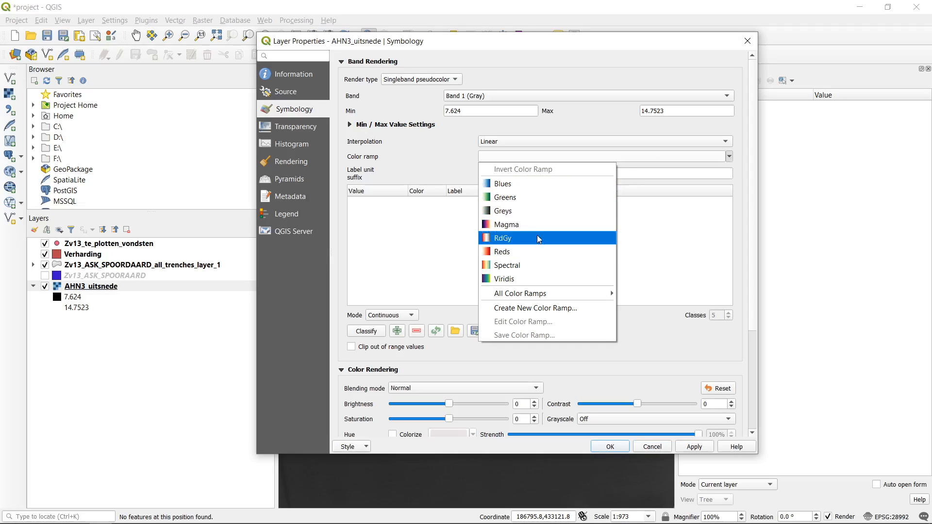
click(544, 199)
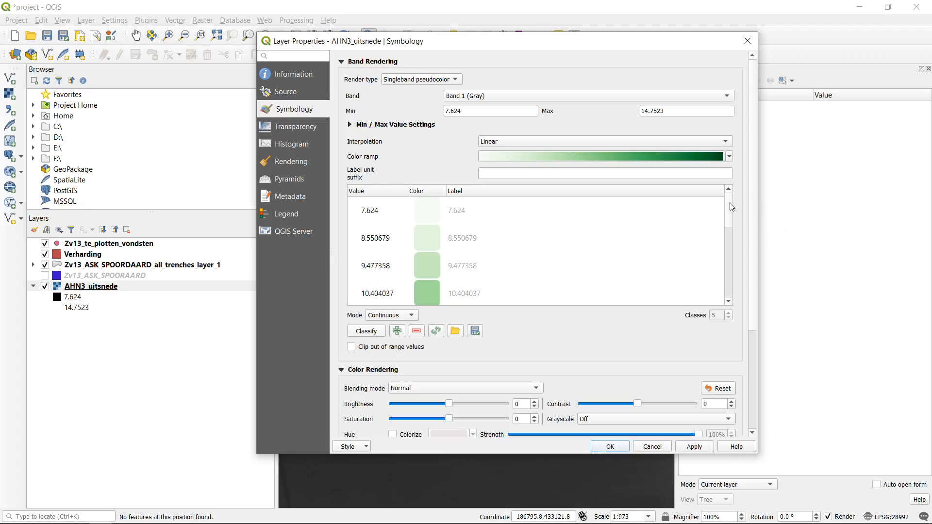
mouse_move(730, 212)
mouse_down()
mouse_move(723, 297)
mouse_move(722, 209)
mouse_up()
drag(758, 456, 859, 495)
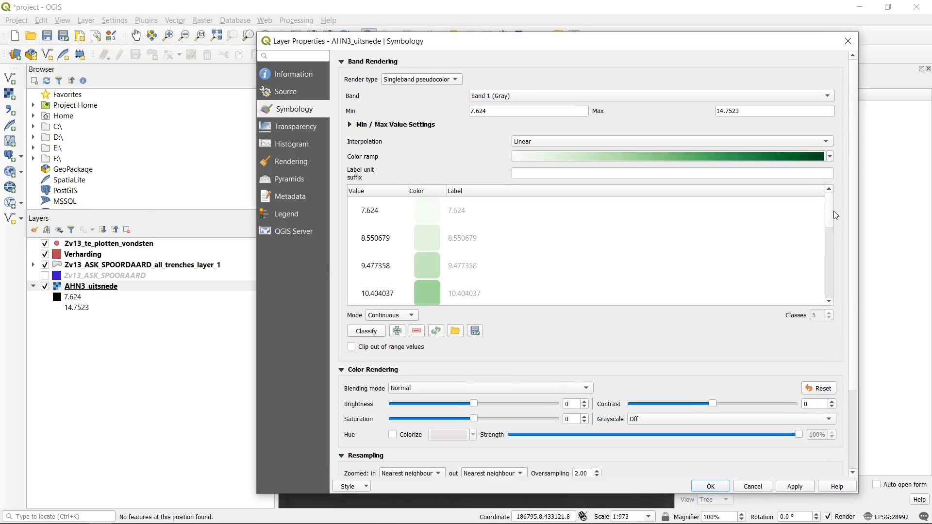
mouse_move(830, 205)
mouse_down()
mouse_move(830, 273)
mouse_move(825, 190)
mouse_up()
Step: Review the classification modes, keep Continuous, and apply the pseudocolor style to the AHN3_uitsnede raster
click(410, 317)
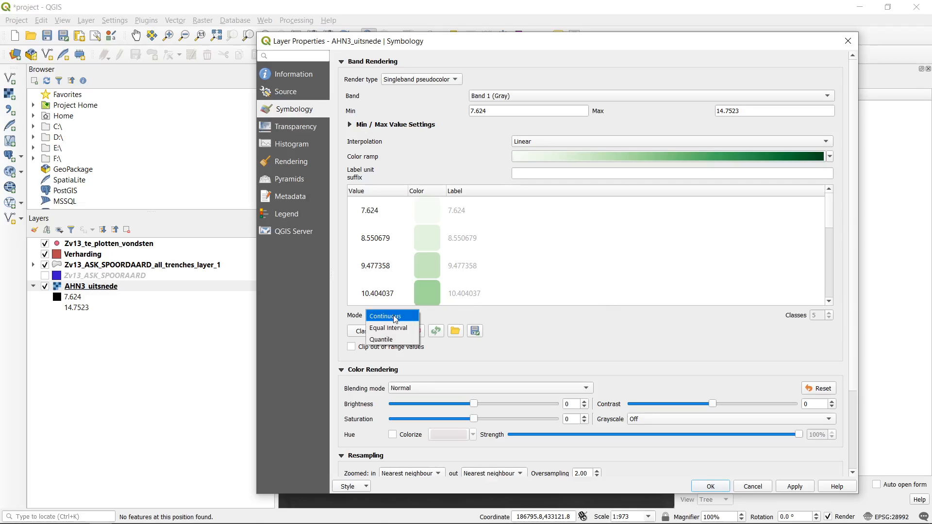
click(585, 322)
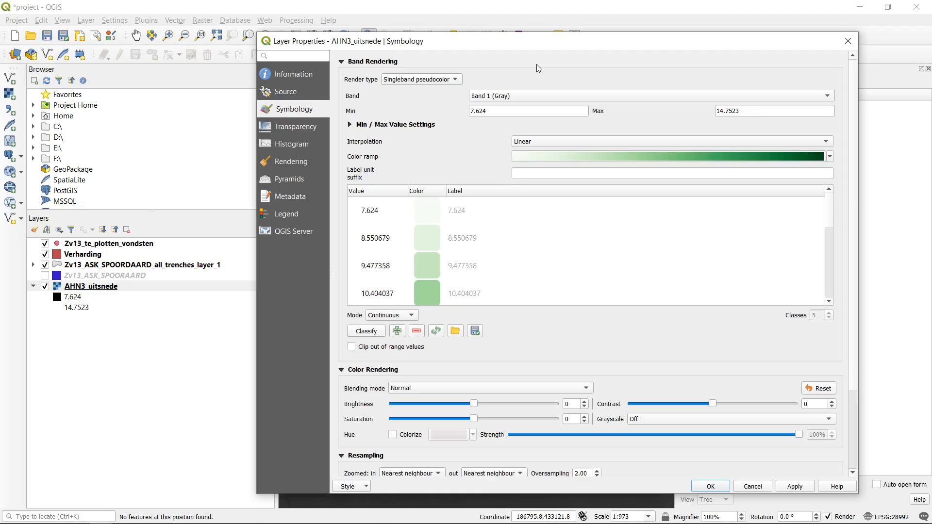
click(710, 486)
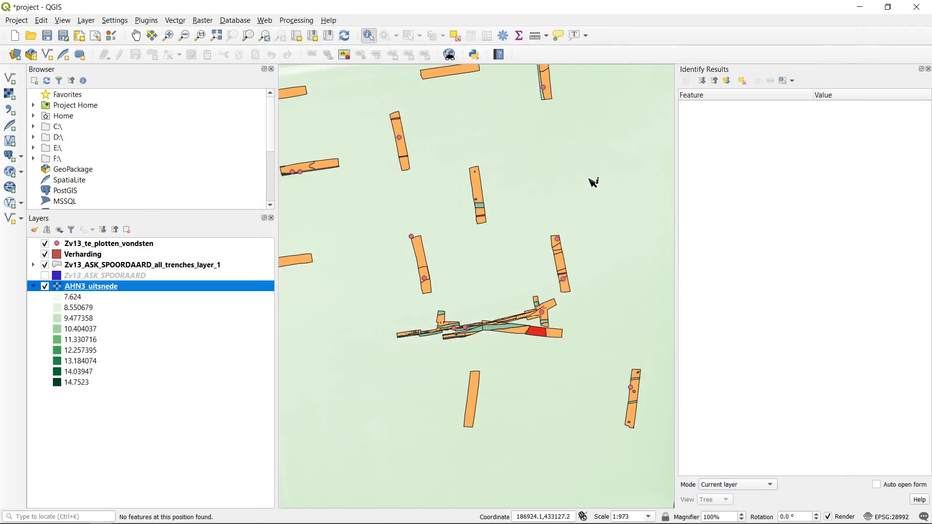
Step: Survey the green-shaded elevation raster around the trenches and the paved area to examine the height differences
scroll(481, 243, down, 2)
scroll(428, 223, down, 1)
drag(389, 227, 469, 219)
scroll(543, 170, up, 1)
scroll(547, 172, up, 1)
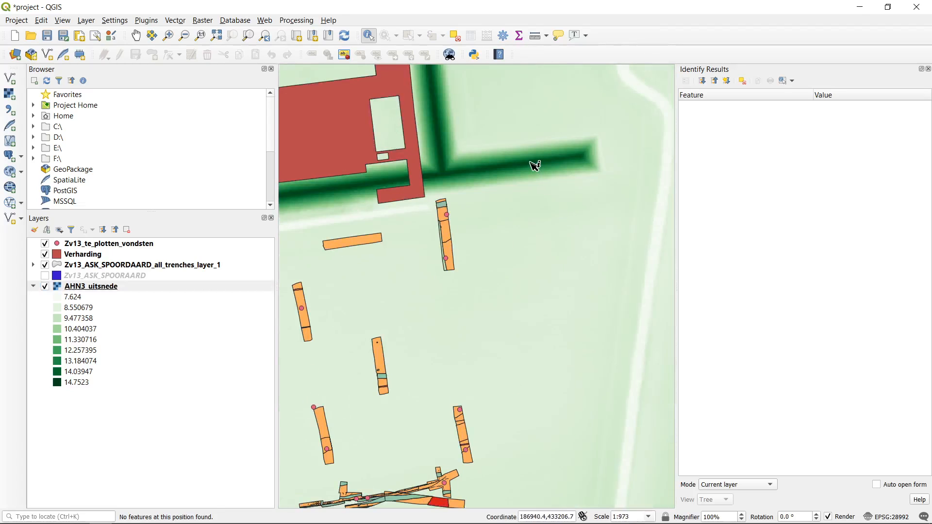
Step: Identify the AHN3_uitsnede elevation values on the dark green raised strip and in the field just south of it
scroll(534, 162, up, 1)
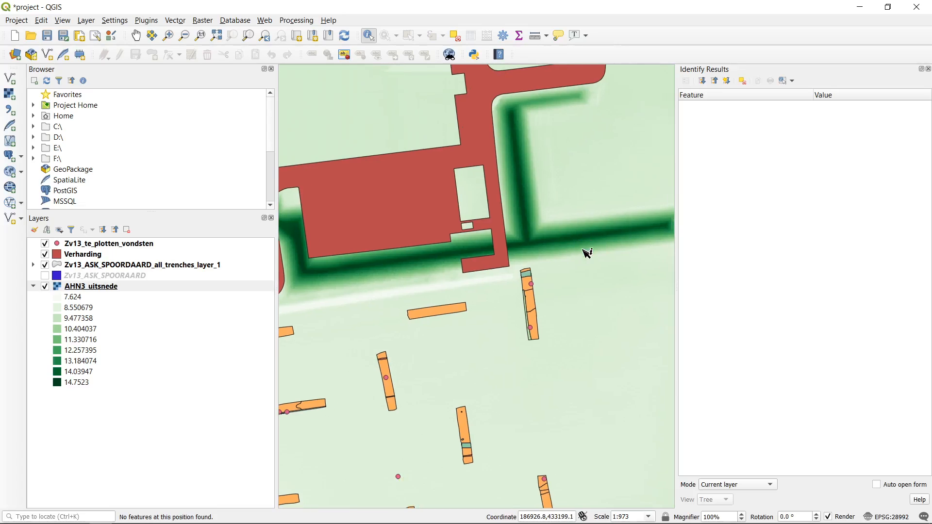
click(582, 243)
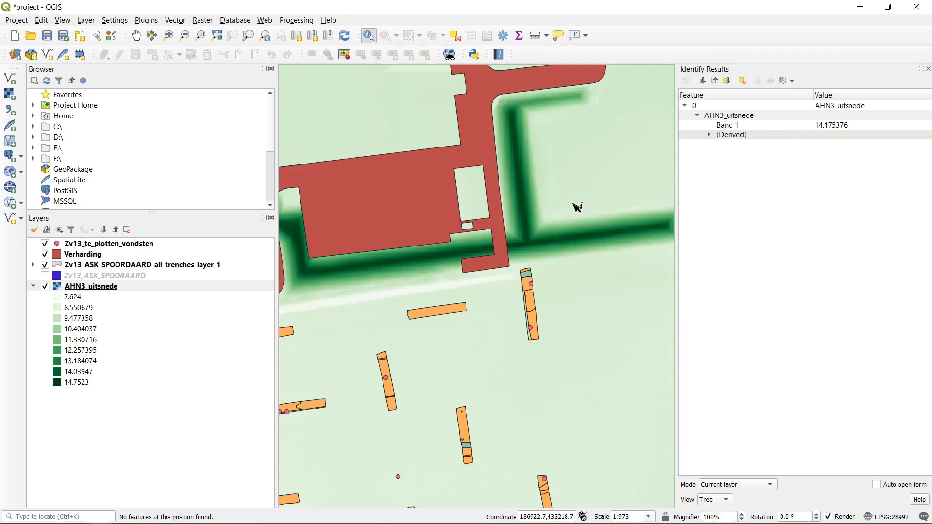
scroll(459, 212, down, 1)
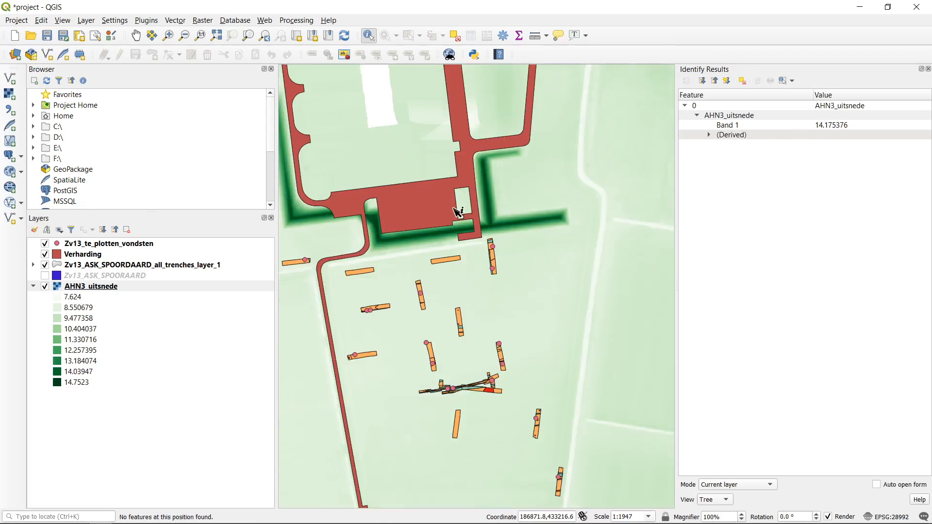
scroll(423, 233, down, 1)
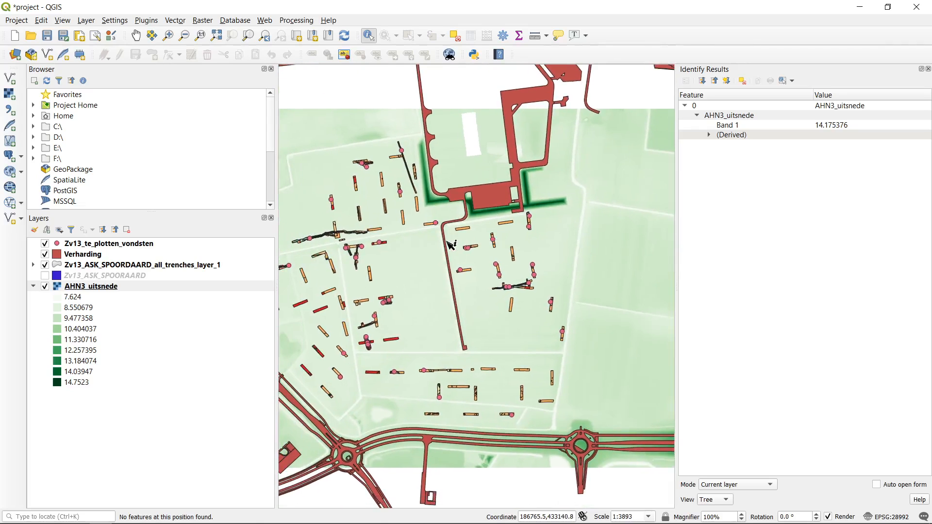
drag(440, 261, 421, 264)
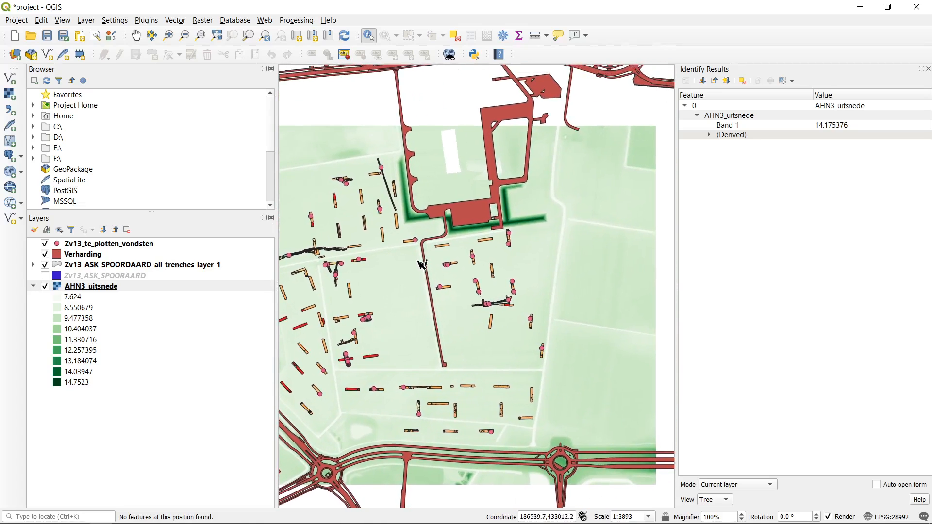
scroll(535, 235, up, 1)
click(534, 234)
click(521, 250)
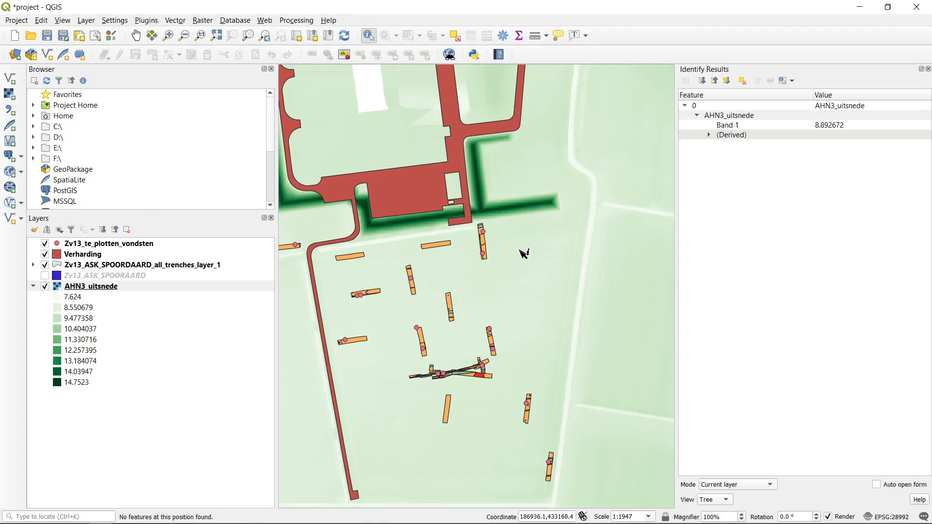
click(516, 240)
click(517, 212)
scroll(513, 209, down, 1)
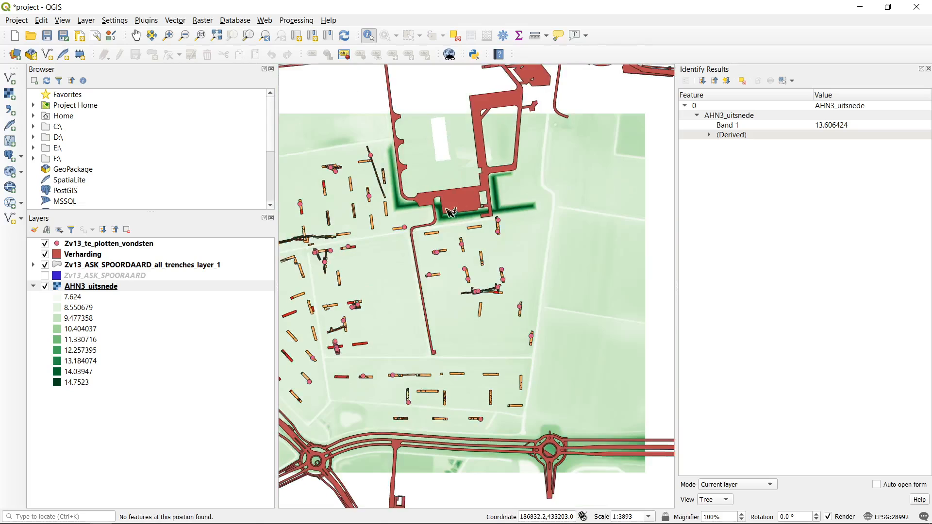
Step: Identify the elevation values at several points across the eastern end of the dark green raised strip
drag(365, 290, 450, 220)
drag(488, 173, 504, 249)
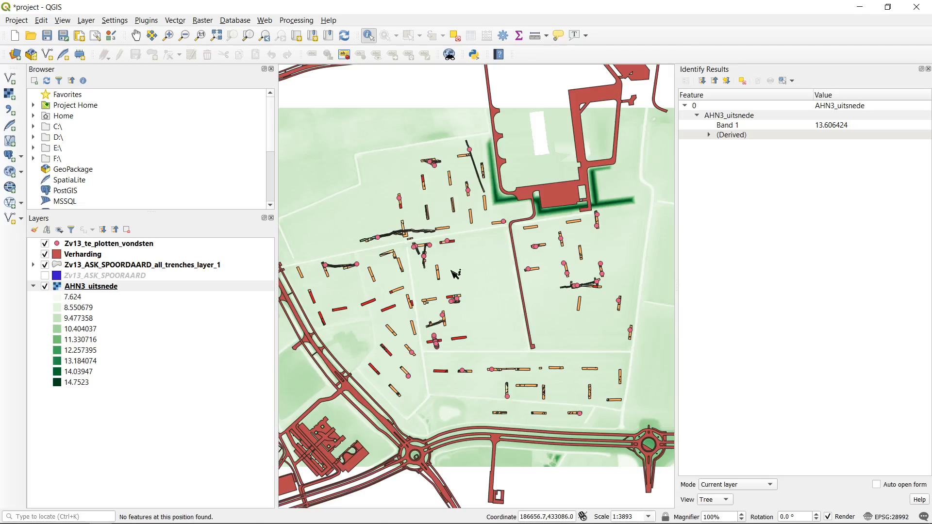
drag(484, 281, 459, 278)
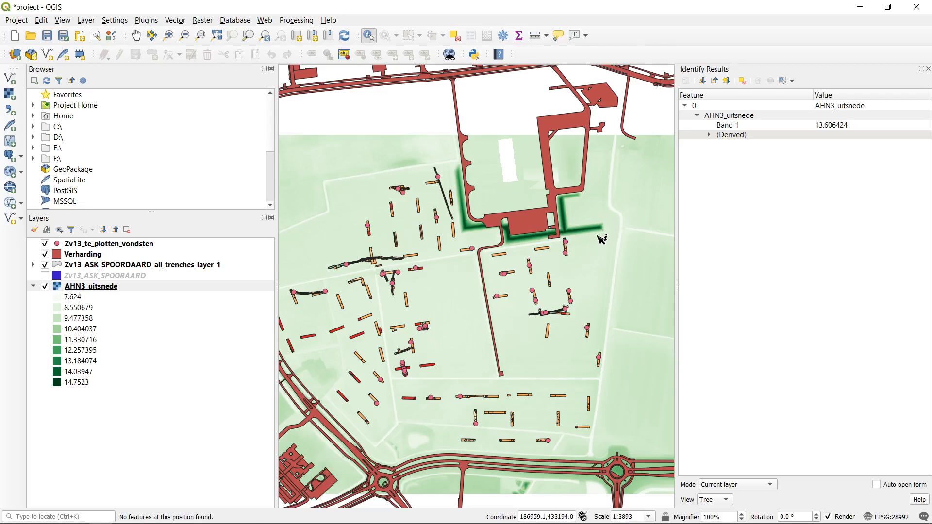
scroll(602, 230, up, 1)
scroll(609, 226, up, 1)
scroll(611, 225, up, 1)
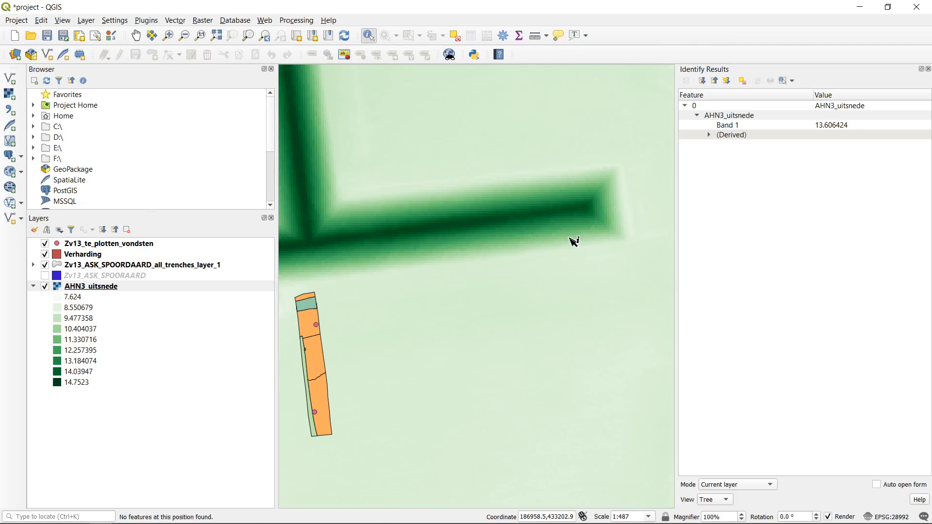
click(618, 237)
click(572, 245)
click(552, 221)
click(552, 217)
click(567, 213)
scroll(615, 222, down, 2)
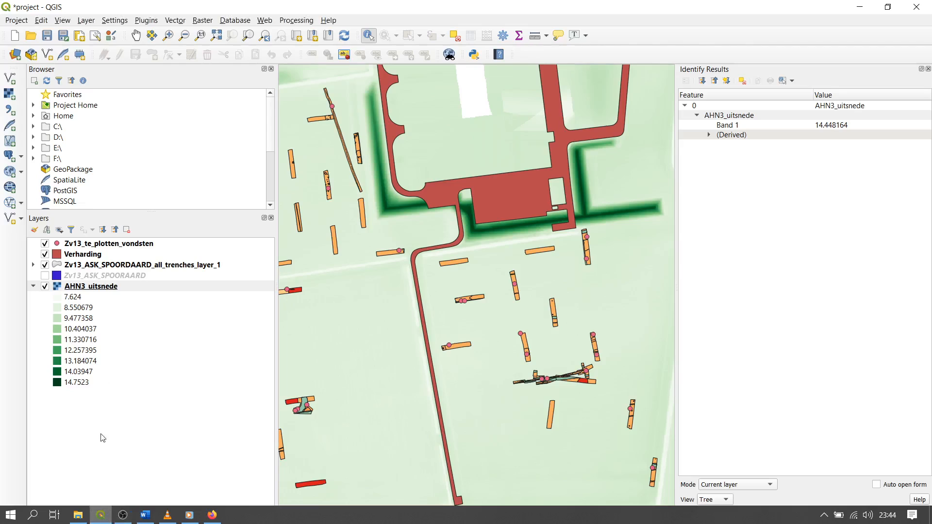
Step: Set the maximum value of the AHN3_uitsnede pseudocolor symbology to 12
right_click(102, 286)
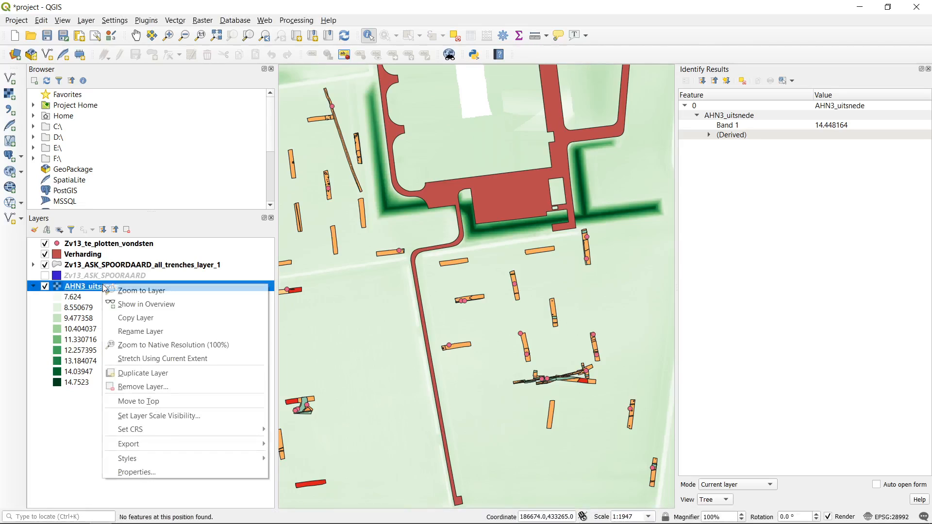
click(152, 471)
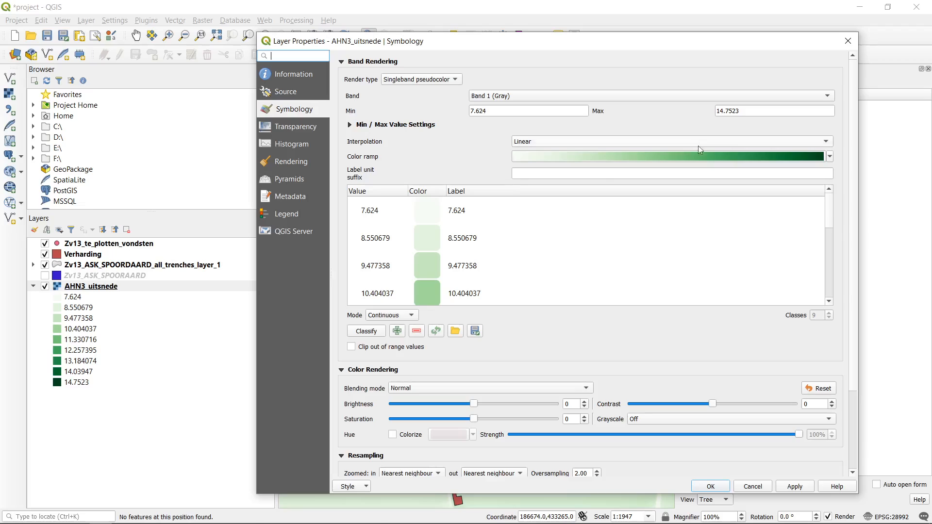
drag(774, 111, 637, 103)
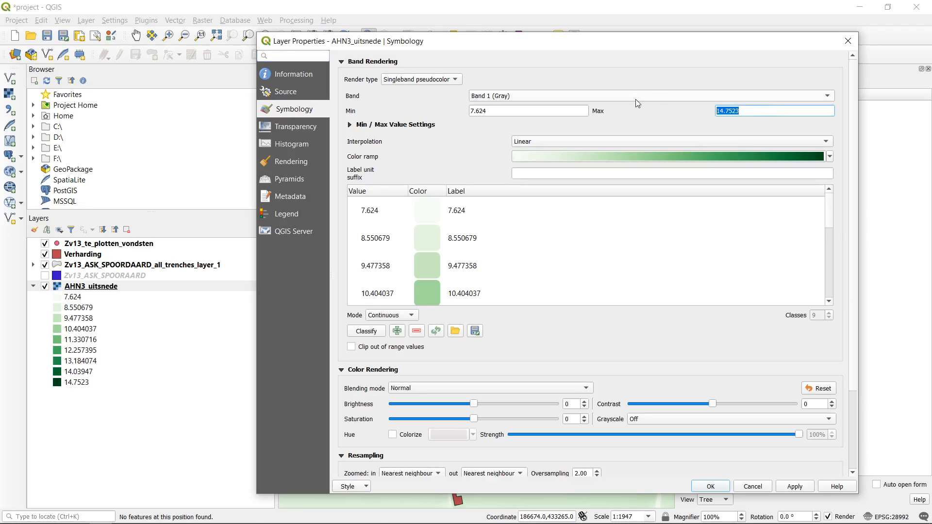
text(12)
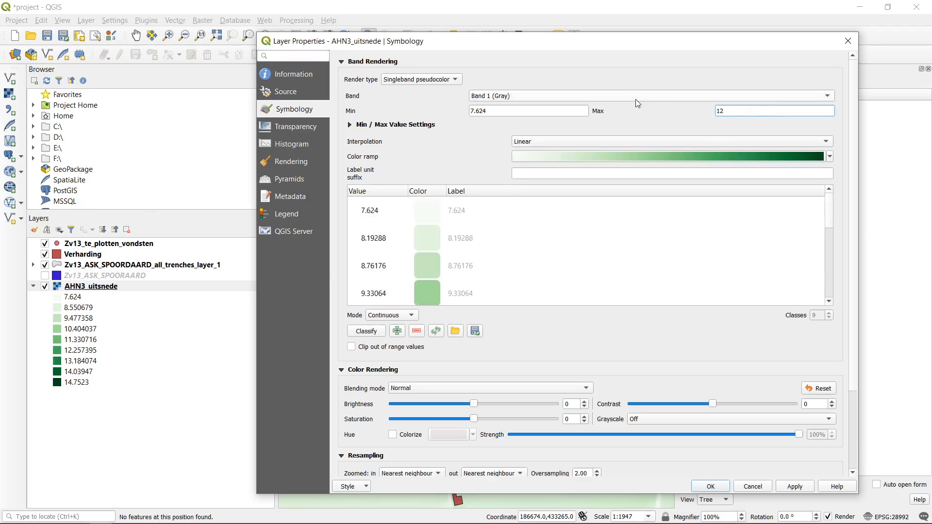
Step: Assign the RdYlGn color ramp to the AHN3_uitsnede raster and apply the style
click(830, 156)
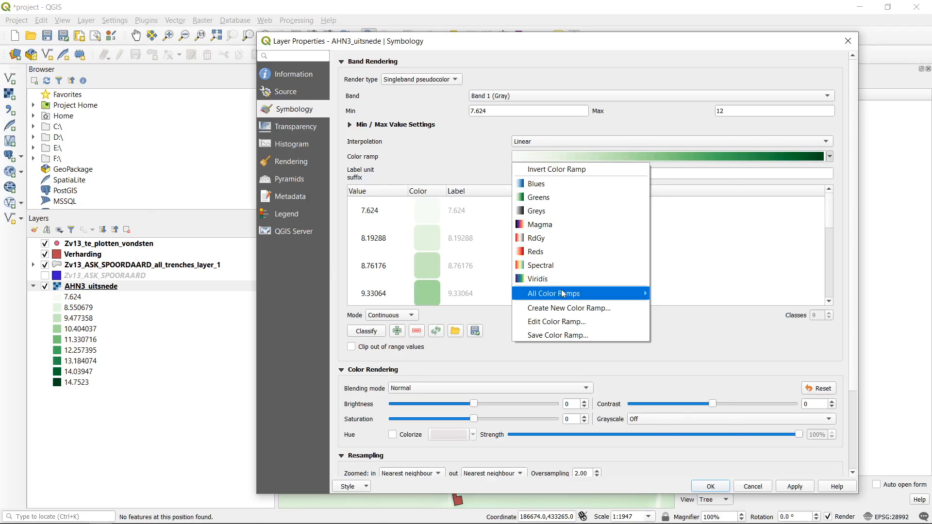
mouse_move(563, 294)
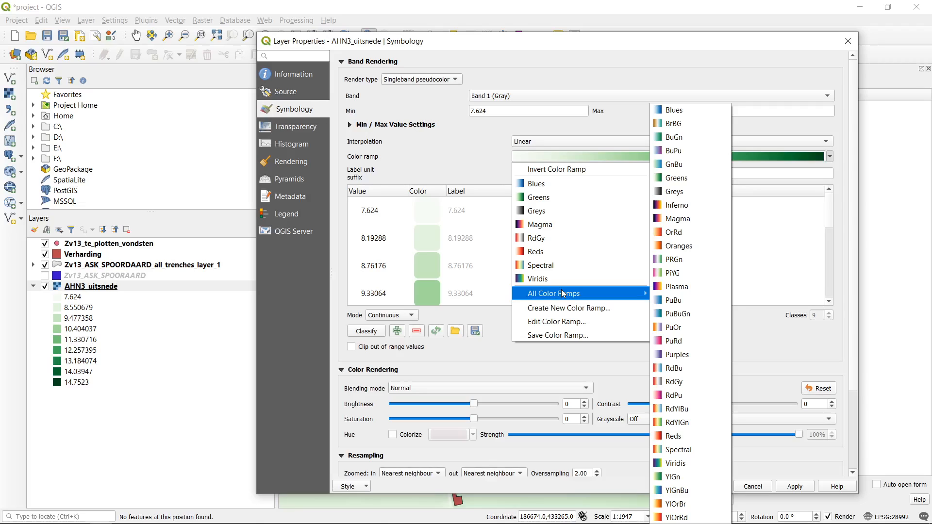
click(706, 422)
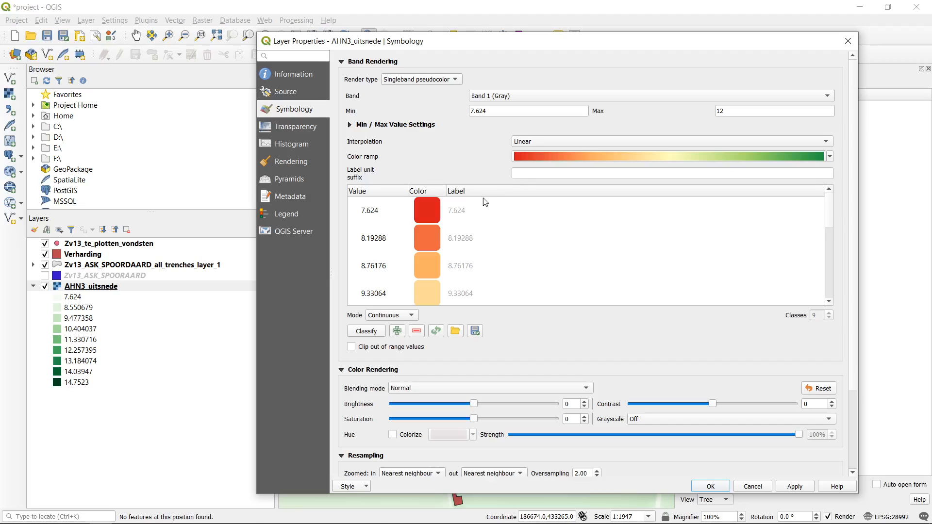
click(710, 486)
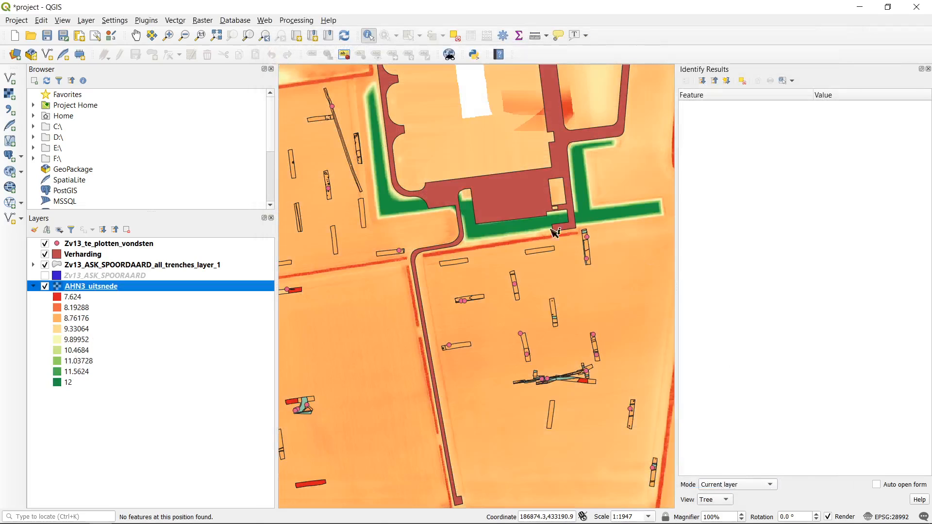
Step: Examine the raised strip beside the paved area in the new colors and compare it with the legend's highest class
scroll(620, 185, up, 2)
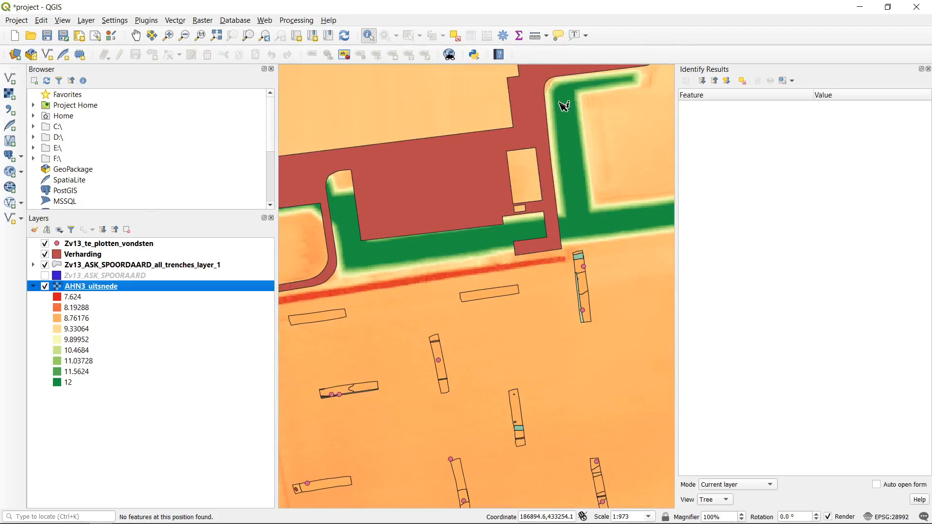
drag(631, 227, 537, 229)
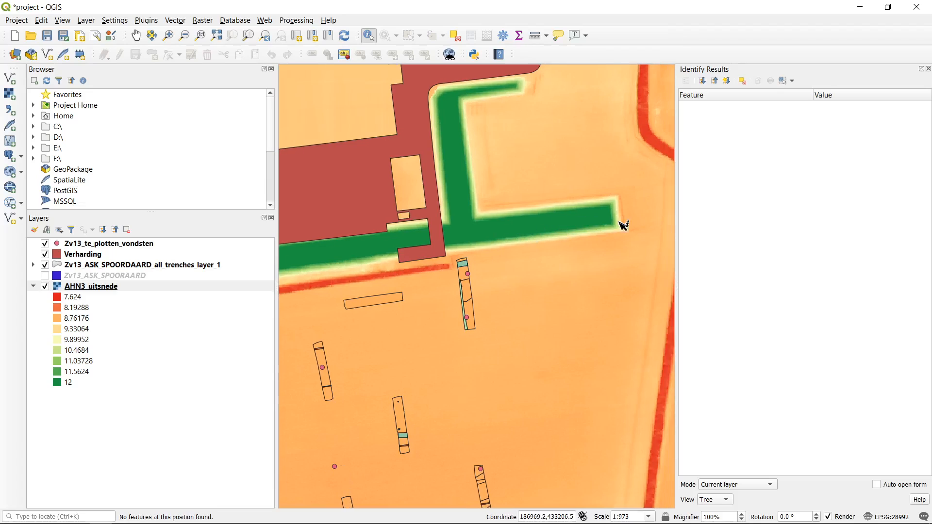
click(96, 384)
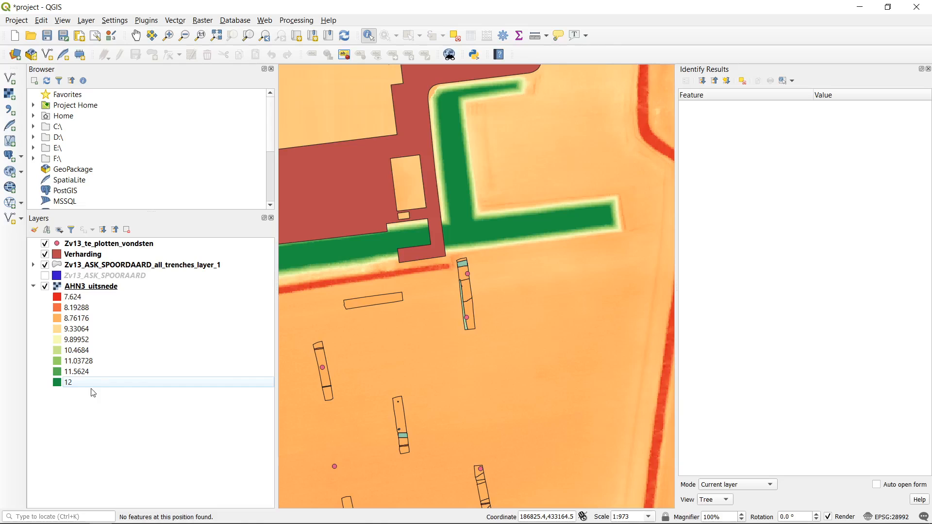
Step: Survey the recolored raster around the central and western trenches to examine ditches and subtle height differences
scroll(653, 199, down, 1)
scroll(504, 222, up, 1)
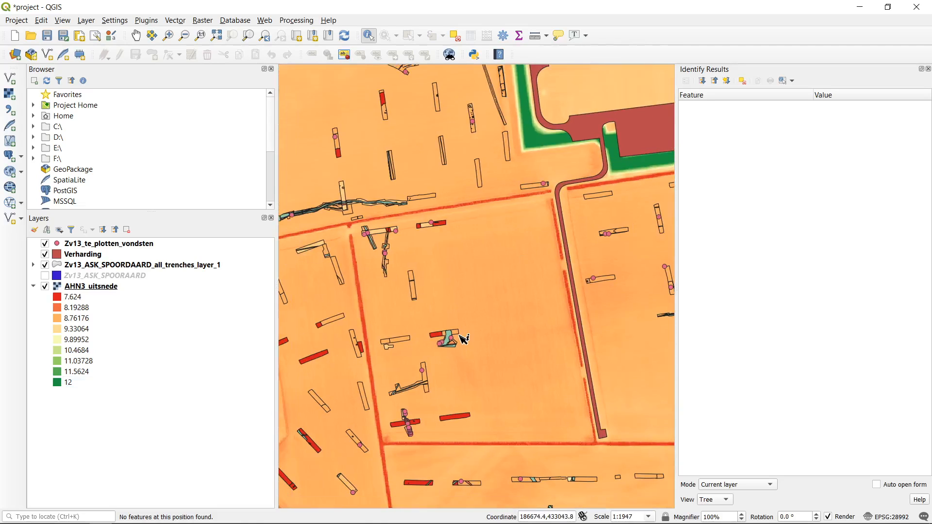
scroll(548, 202, down, 1)
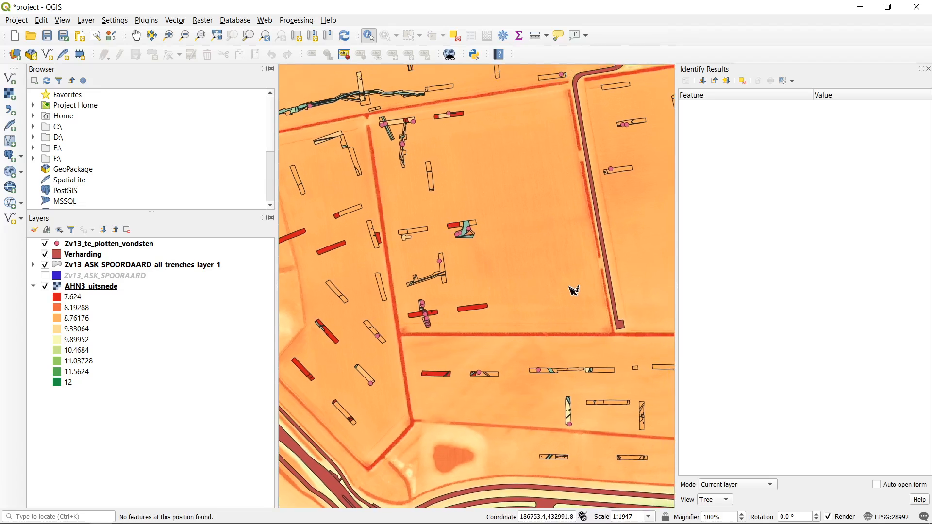
scroll(530, 328, up, 1)
drag(552, 294, 551, 248)
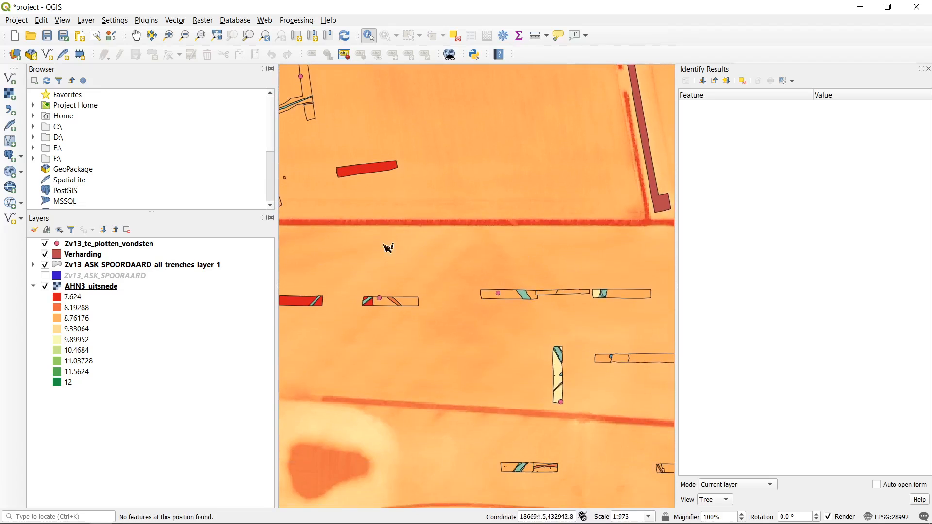
scroll(421, 129, down, 1)
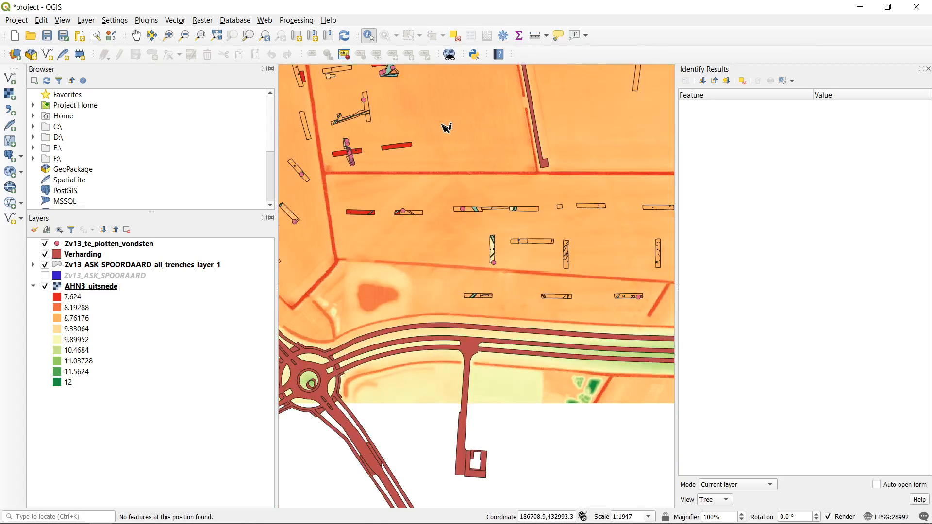
drag(410, 162, 312, 203)
drag(463, 160, 466, 265)
drag(409, 187, 524, 316)
drag(331, 318, 487, 256)
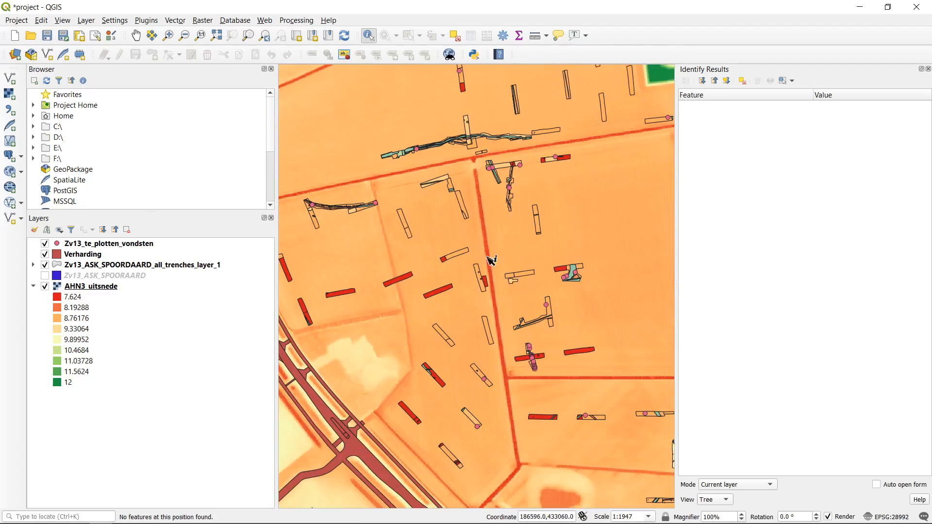
drag(477, 290, 519, 194)
drag(516, 258, 470, 212)
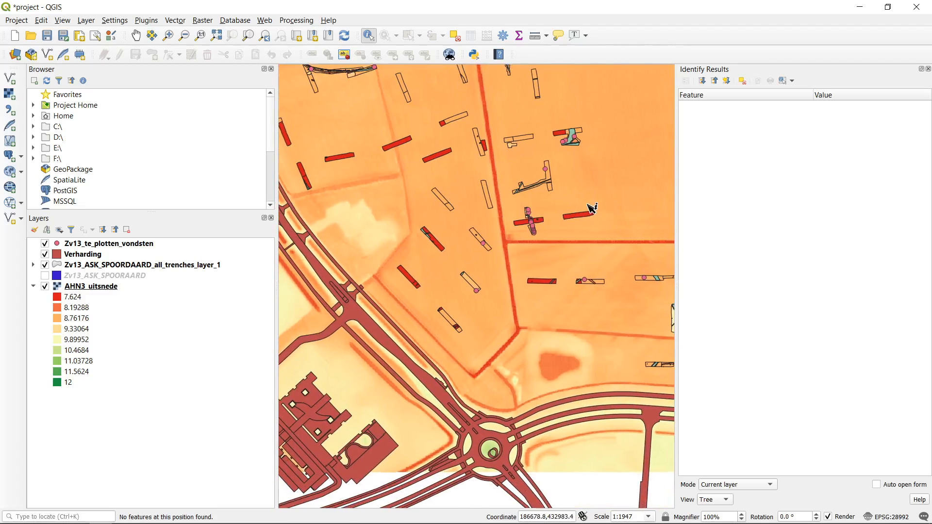
Step: Examine the relief between the southern trenches, the road and the roundabout, comparing trench fills with the raster colors
drag(593, 210, 540, 186)
scroll(522, 145, up, 1)
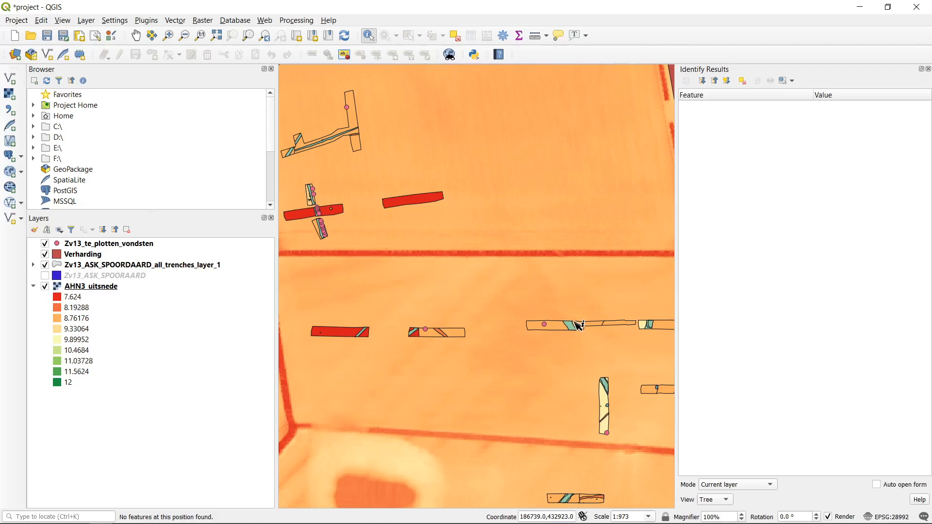
scroll(575, 325, down, 1)
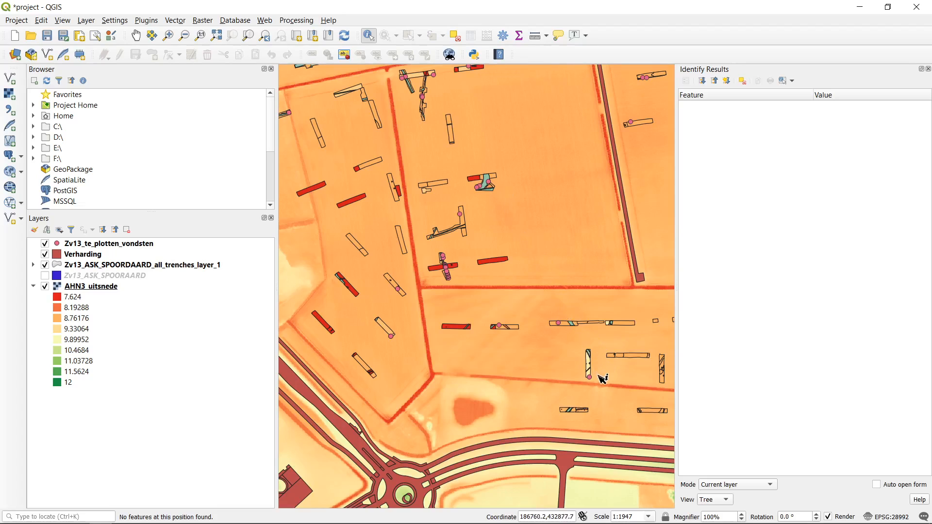
drag(599, 261, 537, 263)
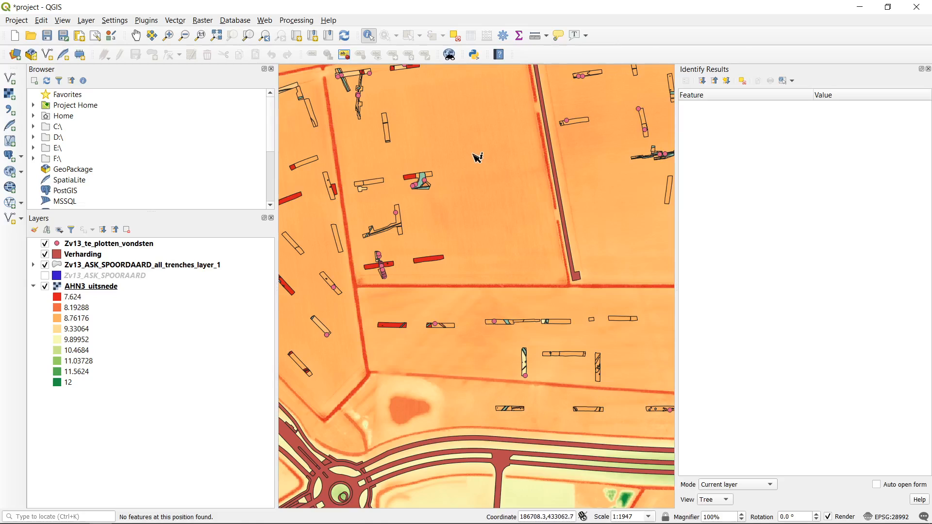
drag(476, 195, 509, 210)
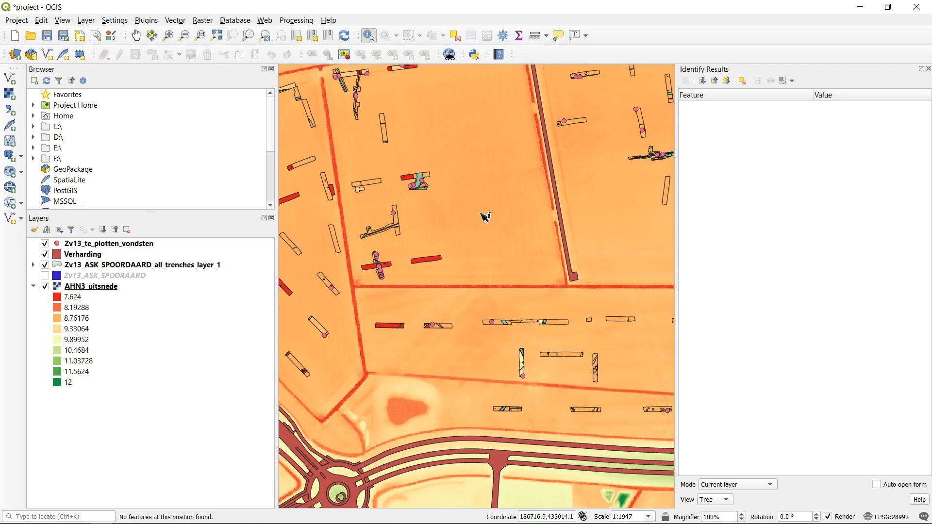
drag(437, 281, 496, 234)
drag(548, 160, 433, 121)
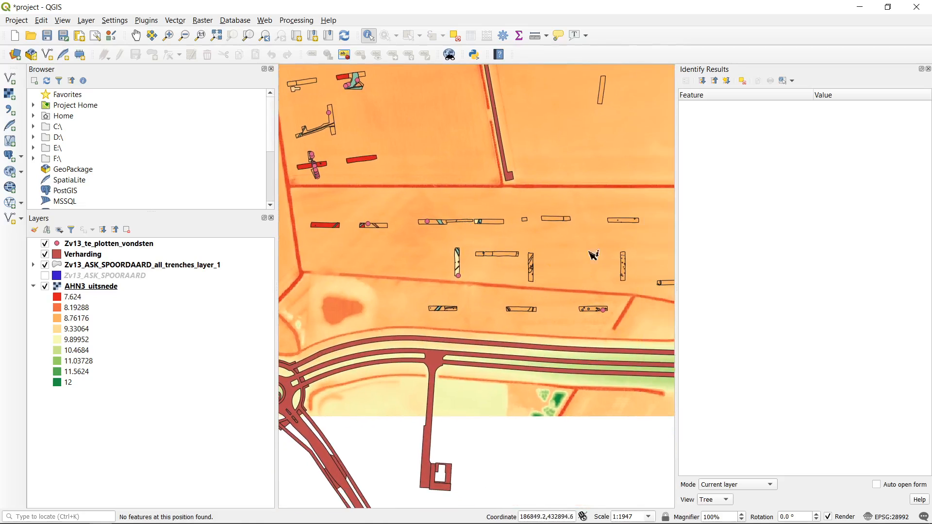
drag(397, 197, 546, 246)
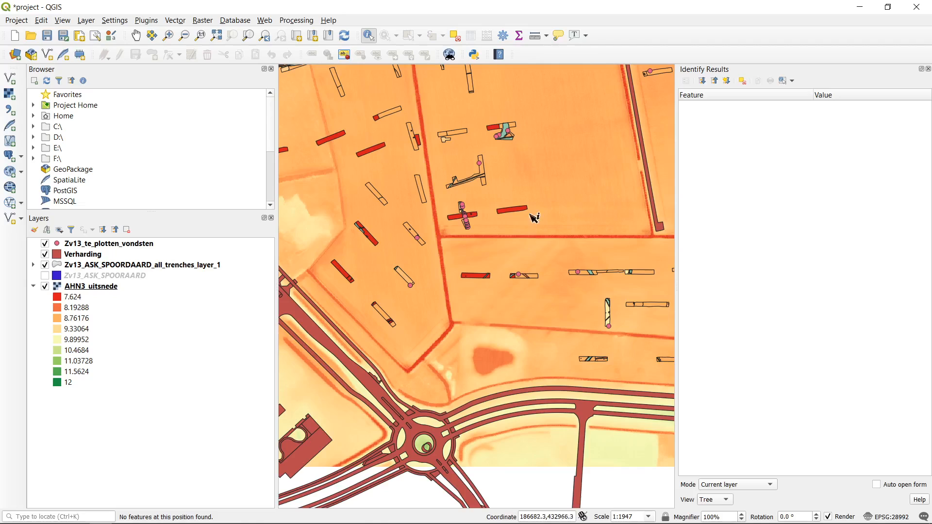
drag(555, 187, 518, 204)
drag(662, 206, 626, 205)
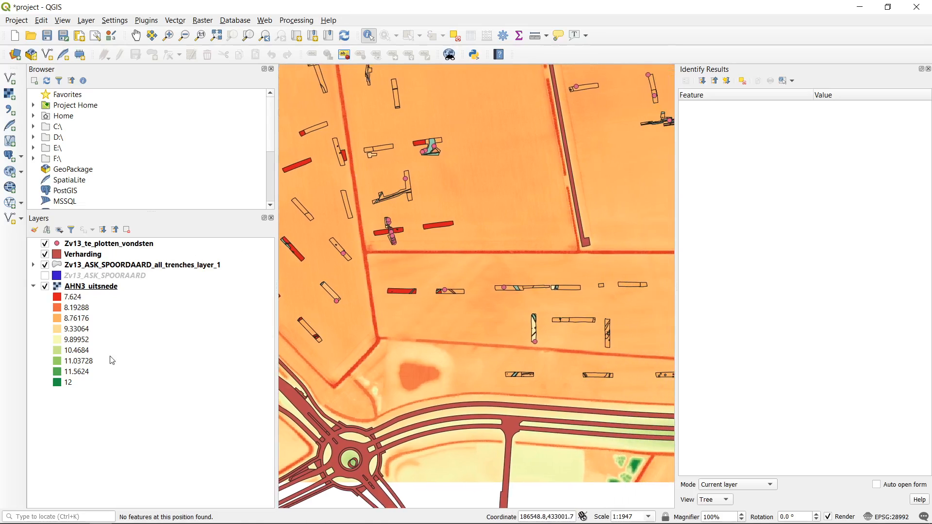
Step: Set the AHN3_uitsnede raster's color interpolation to Discrete, comparing it with Linear first, and apply the style
right_click(122, 287)
click(173, 473)
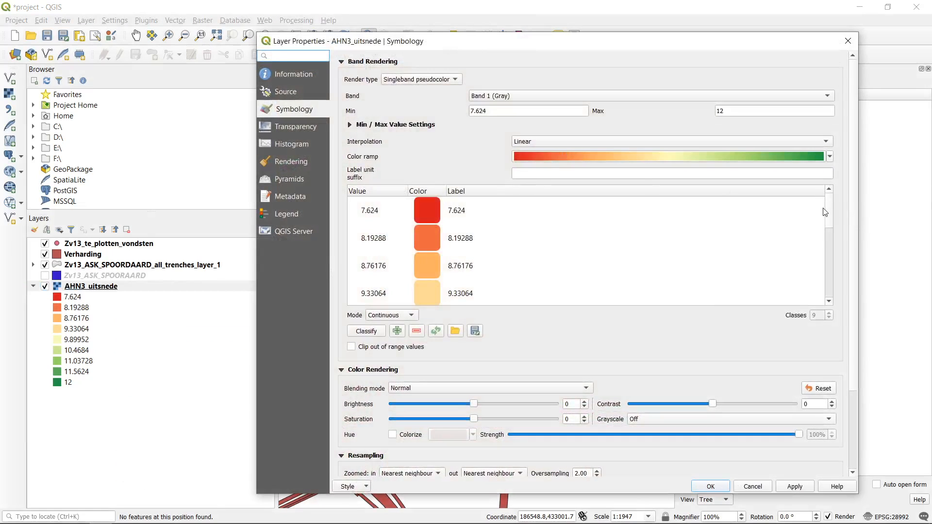
drag(742, 49, 655, 57)
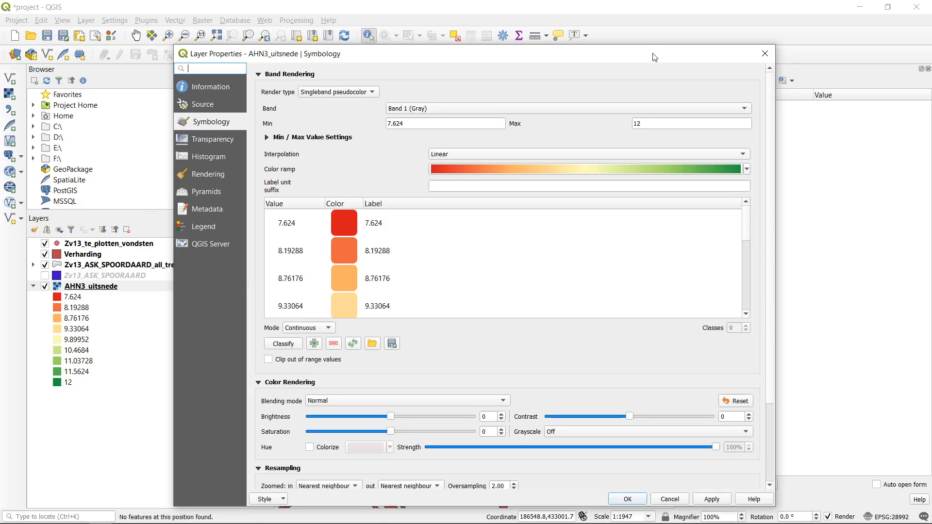
drag(655, 57, 634, 26)
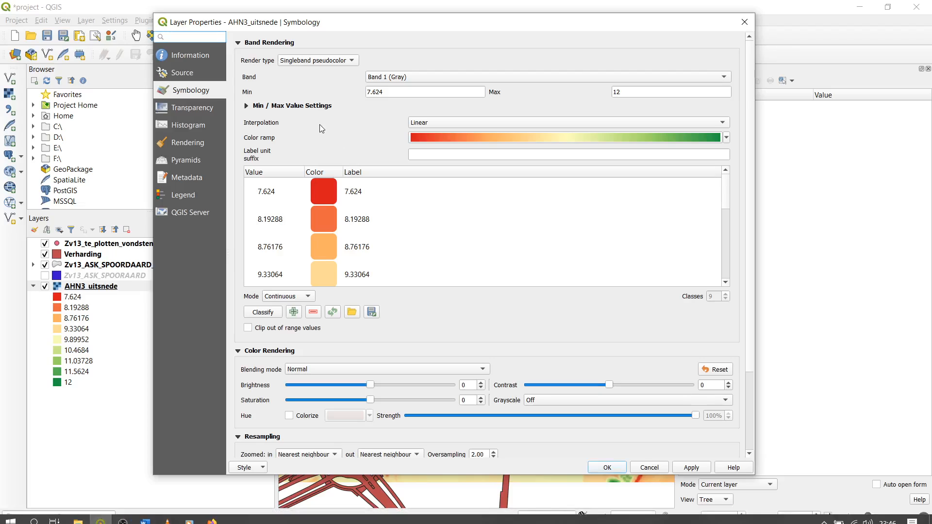
click(444, 124)
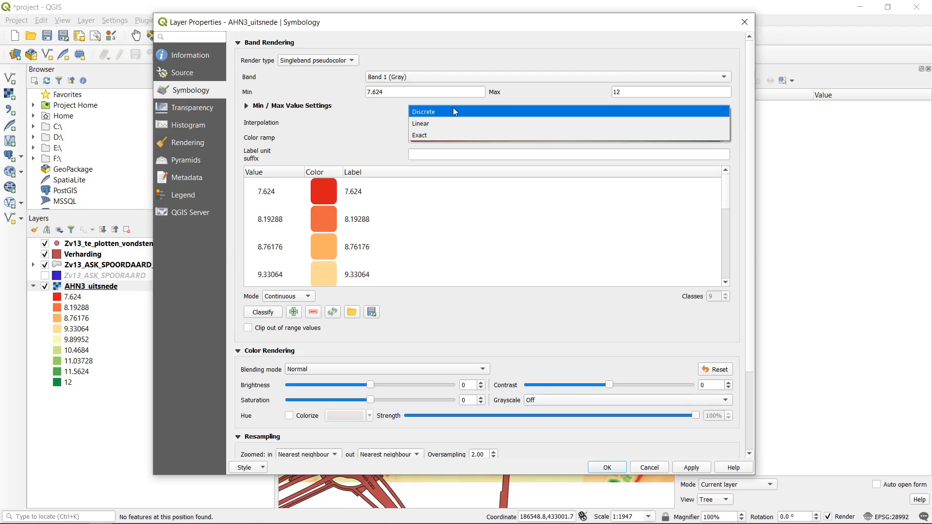
click(453, 111)
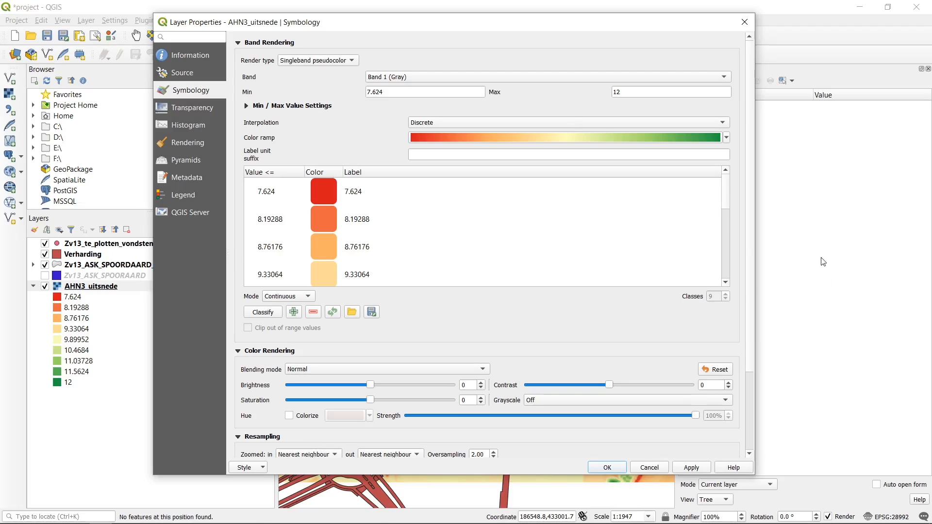
mouse_move(727, 200)
mouse_down()
mouse_move(727, 273)
mouse_move(727, 190)
mouse_up()
click(470, 122)
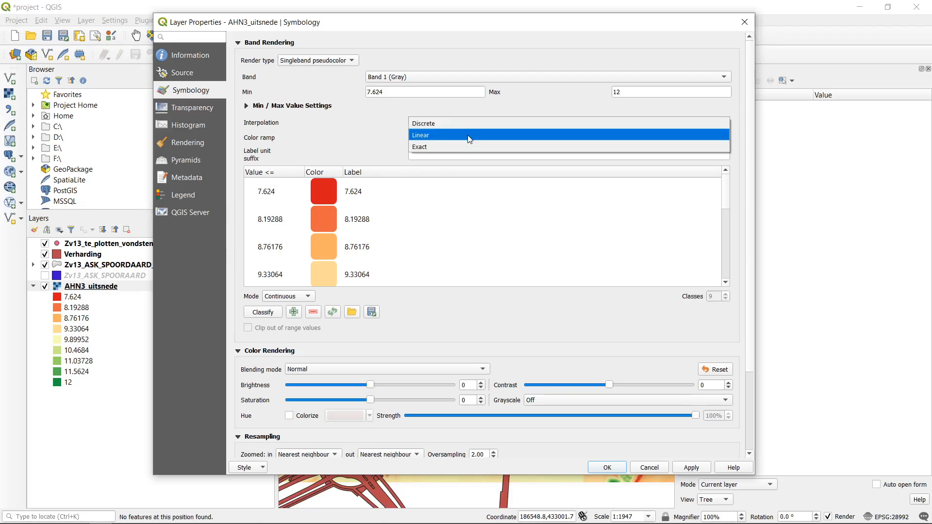
click(467, 135)
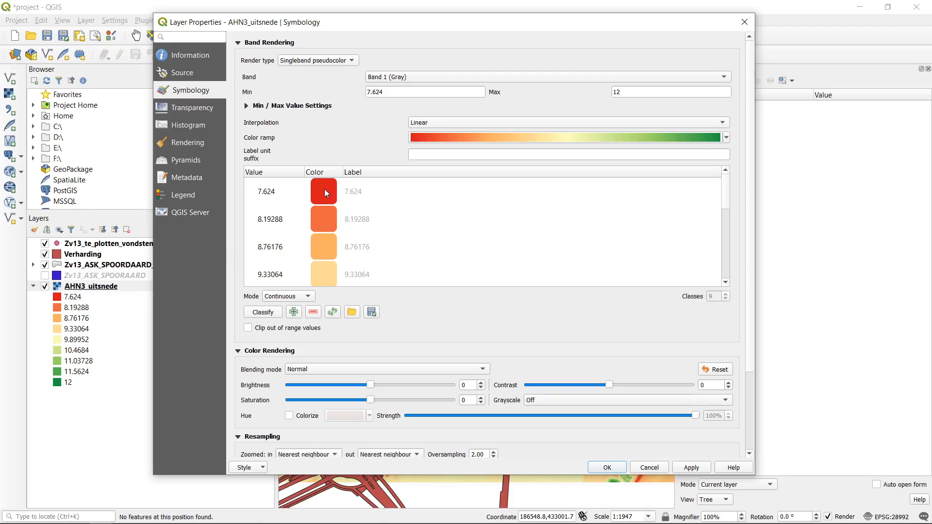
click(463, 122)
click(463, 113)
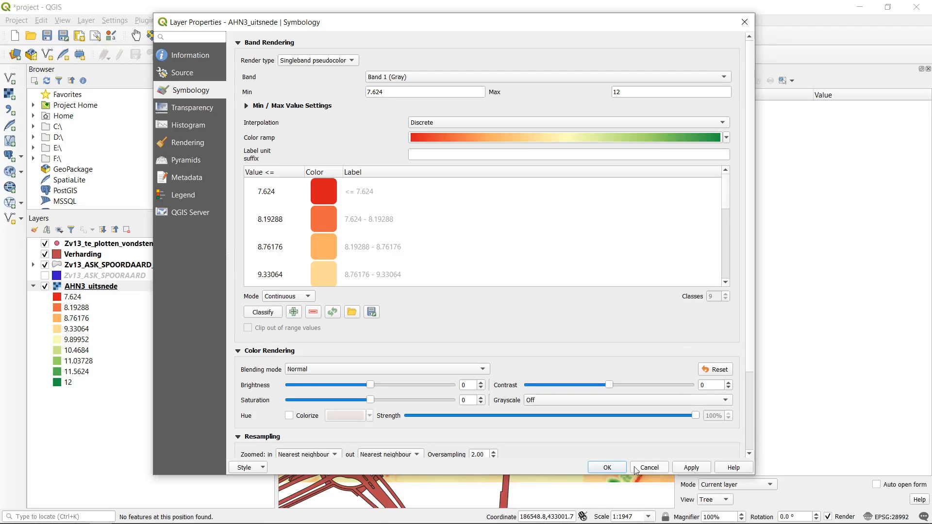
click(614, 470)
Step: Examine the discrete height classes around the paved area and the central trenches on both sides of the access road
drag(475, 140, 502, 274)
drag(501, 165, 465, 256)
drag(517, 193, 333, 275)
drag(532, 324, 527, 237)
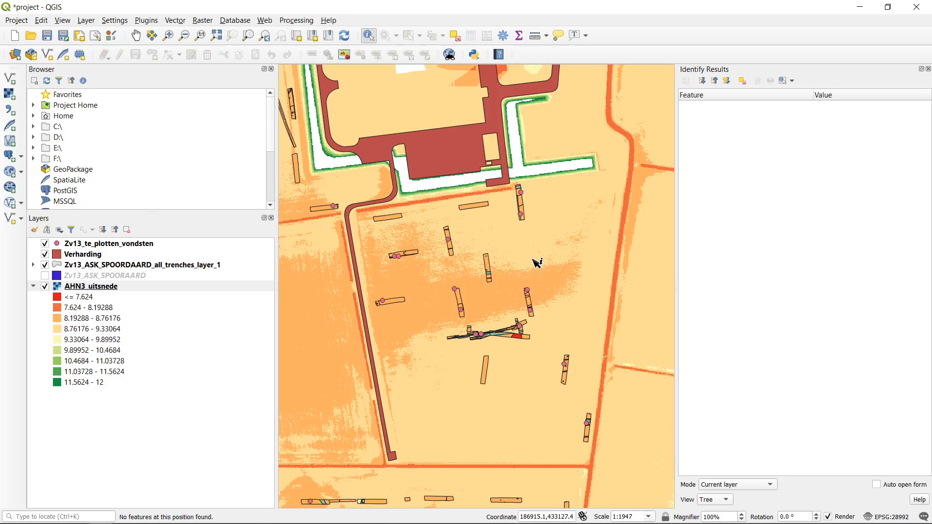
drag(458, 281, 557, 235)
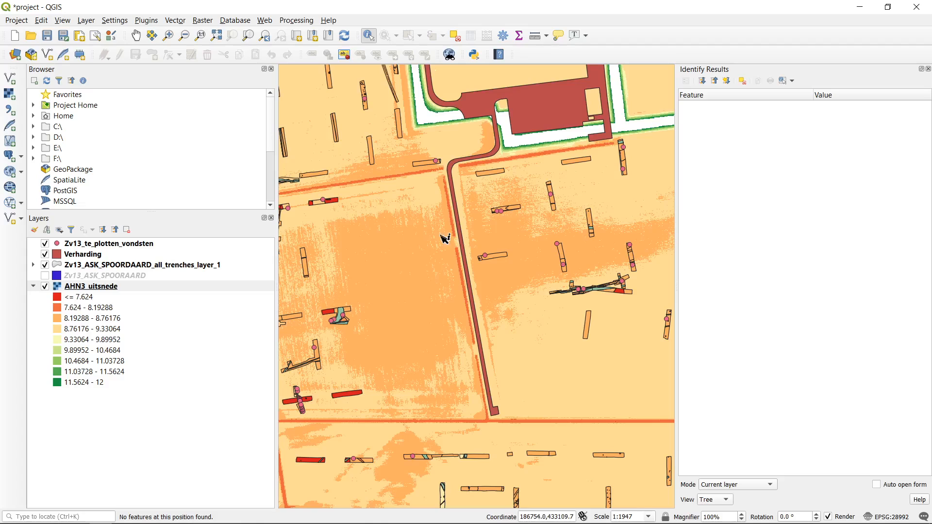
drag(368, 248, 518, 242)
Step: Survey the discrete height classes around the western and southern trenches and the roundabout, comparing them with the trench locations
drag(494, 368, 482, 212)
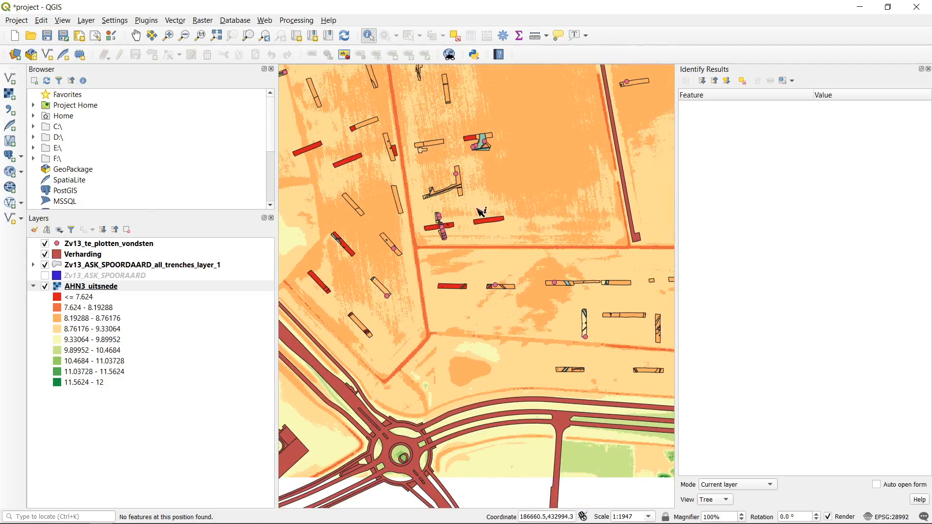
drag(565, 303, 549, 269)
drag(548, 142, 559, 216)
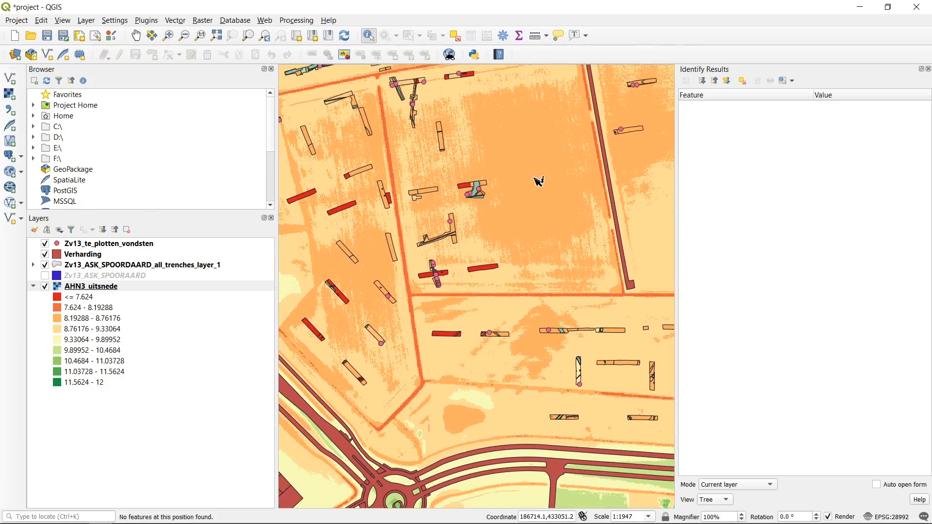
drag(396, 194, 489, 187)
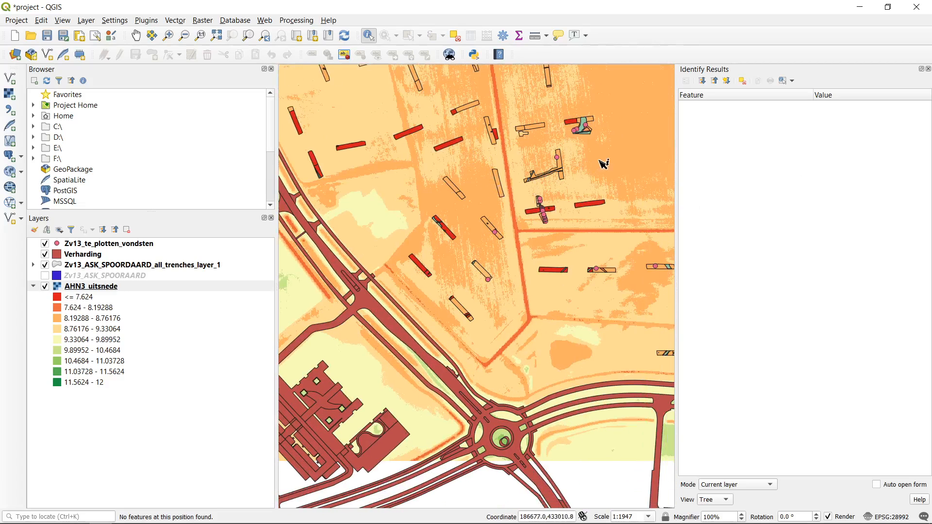
drag(604, 164, 458, 216)
drag(434, 159, 476, 251)
drag(440, 221, 471, 328)
drag(508, 293, 543, 147)
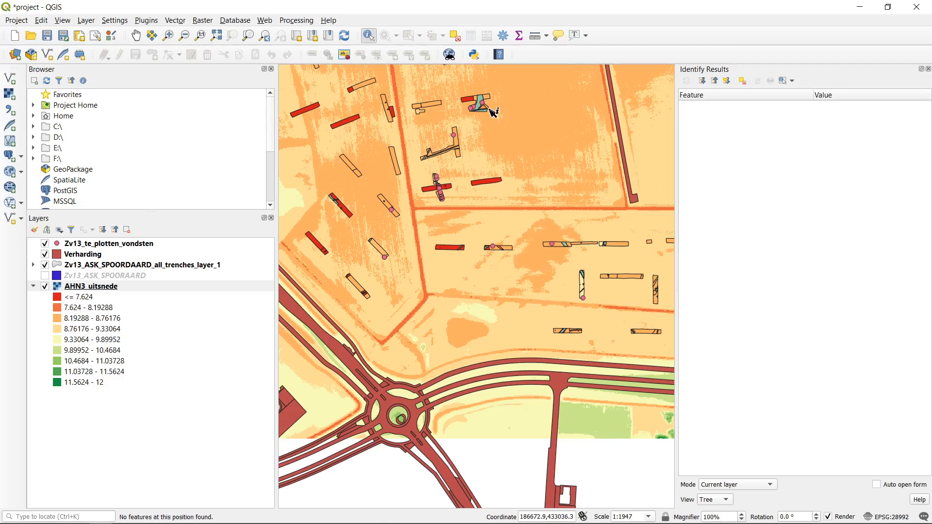
Step: Set the AHN3_uitsnede raster's interpolation to Exact, apply it, and check the map at two scales
right_click(136, 289)
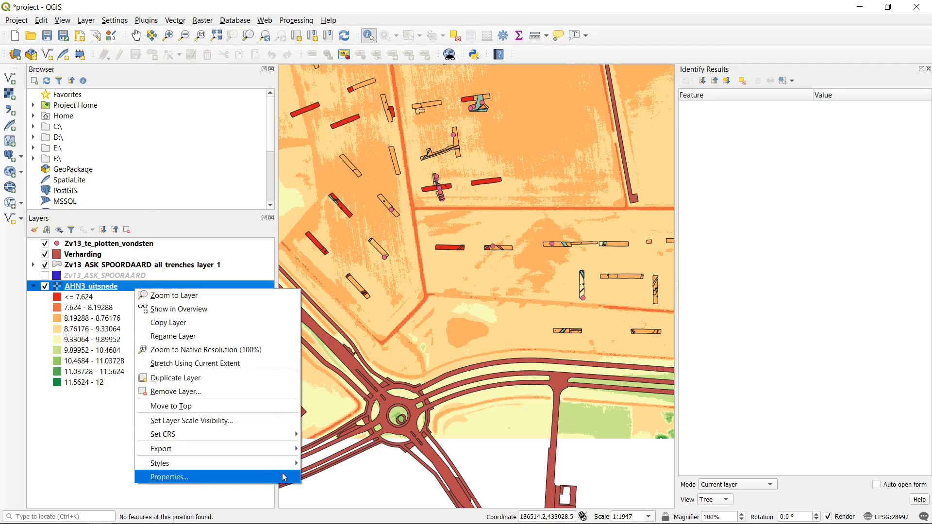
click(168, 477)
click(462, 124)
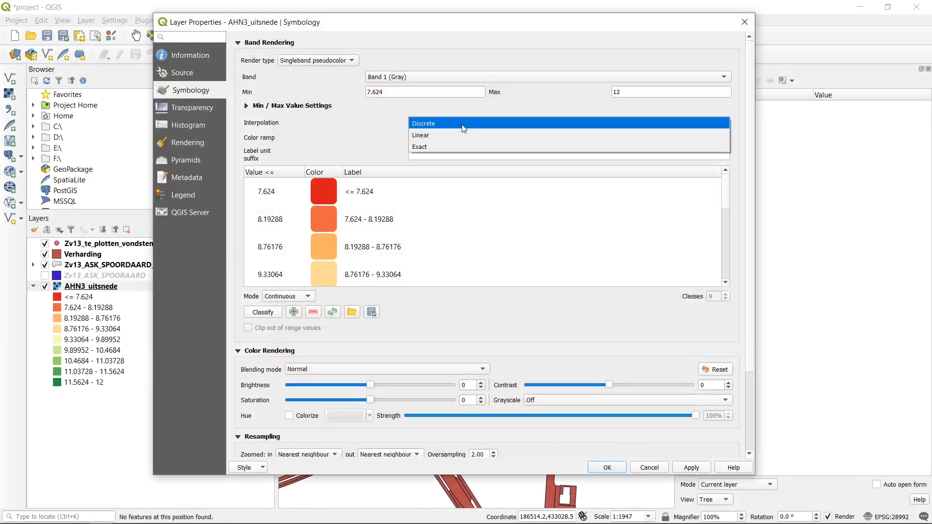
click(445, 144)
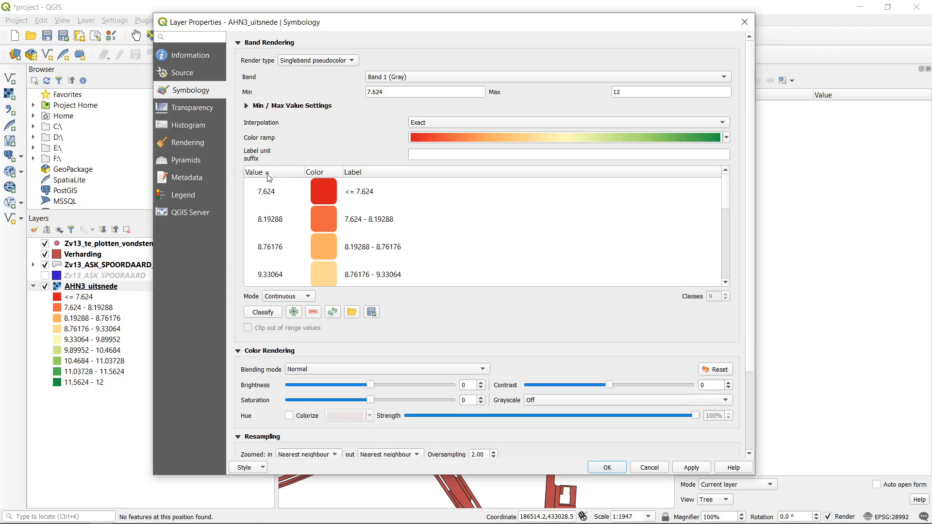
click(608, 468)
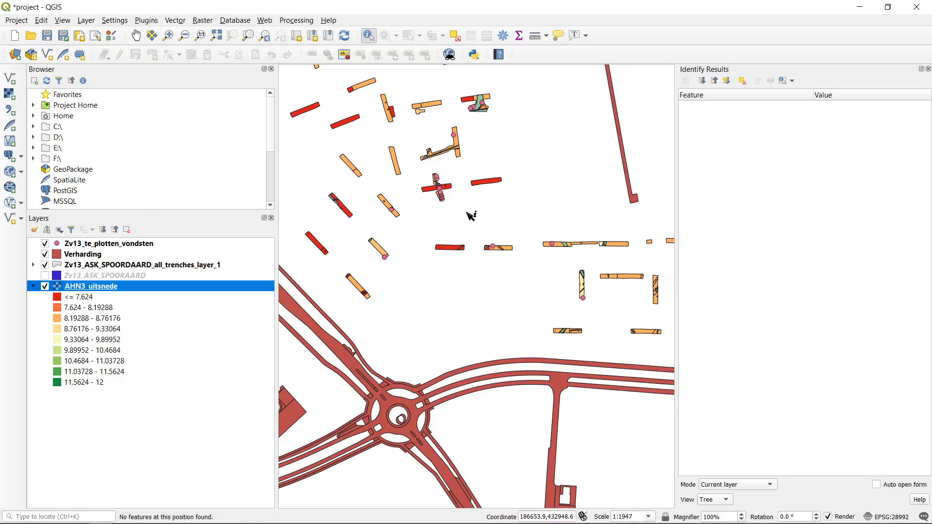
scroll(464, 211, down, 1)
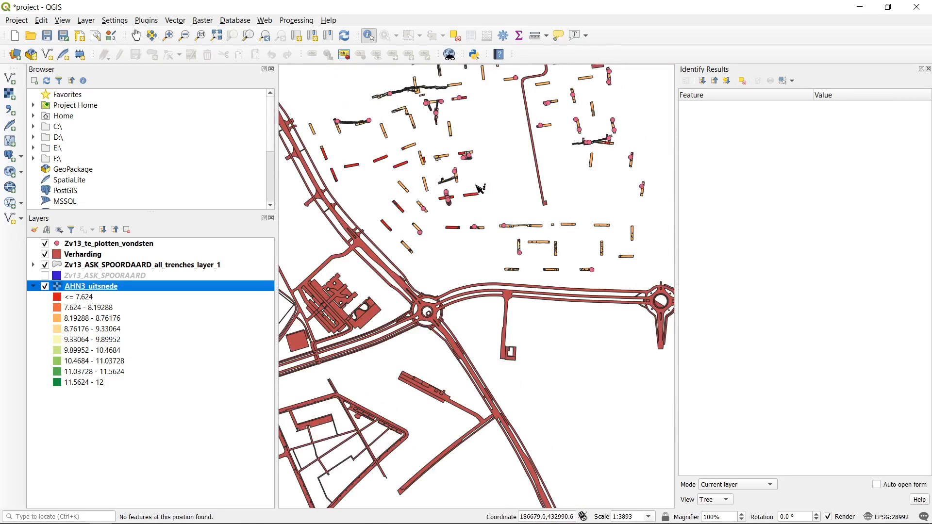
scroll(480, 189, up, 1)
Step: Set the interpolation in the AHN3_uitsnede symbology back to Linear
right_click(159, 286)
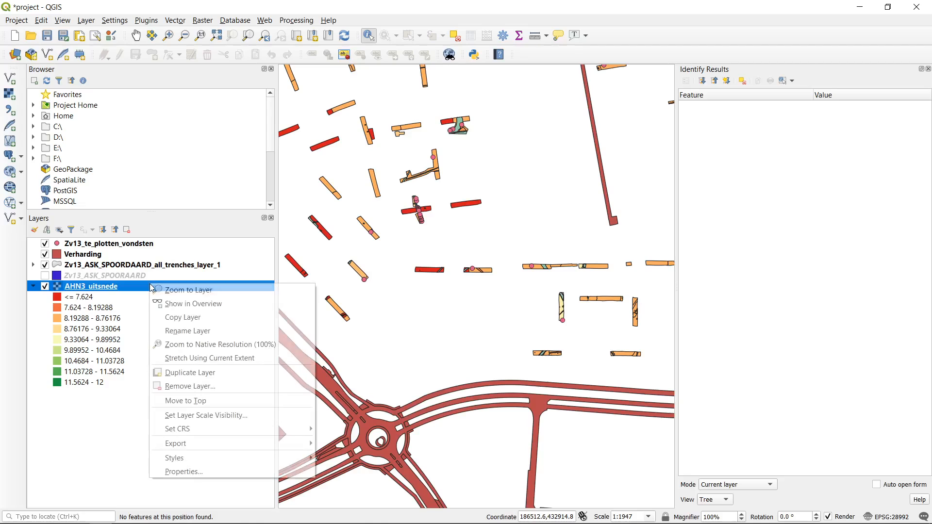
click(221, 470)
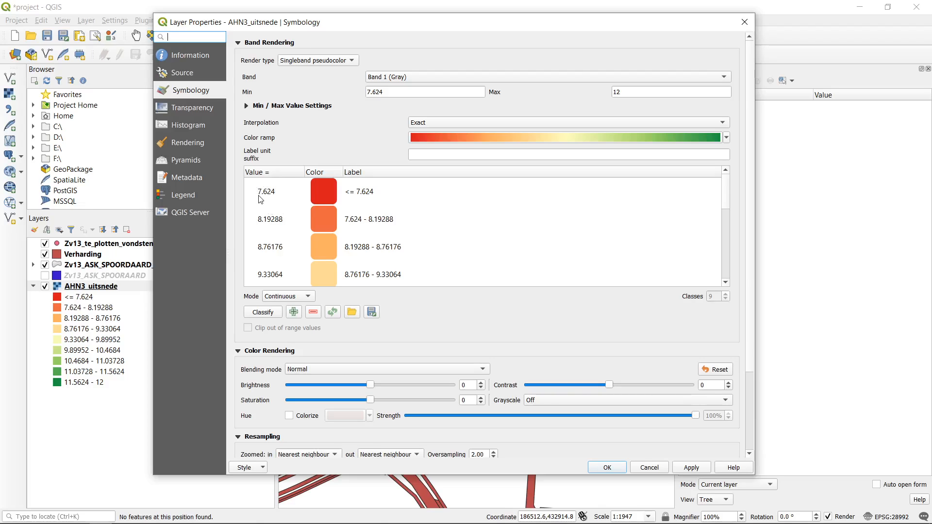
click(420, 124)
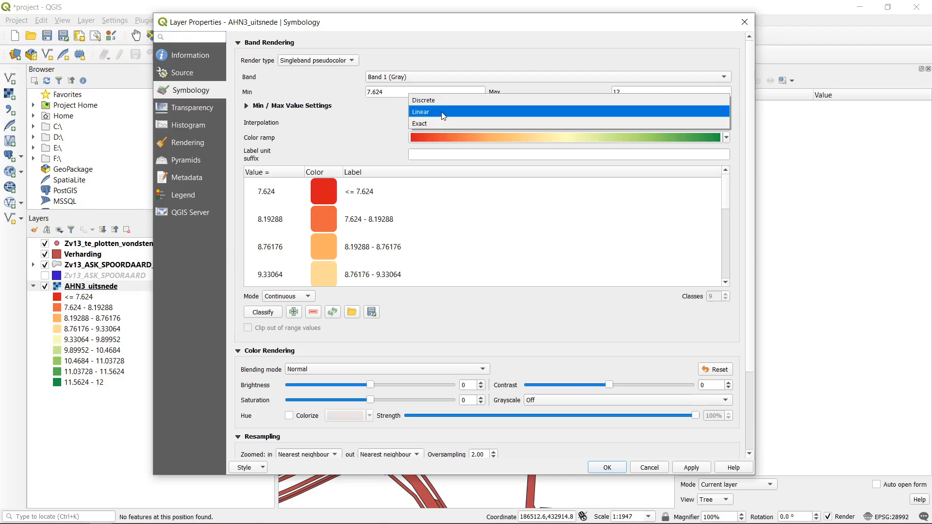
click(441, 113)
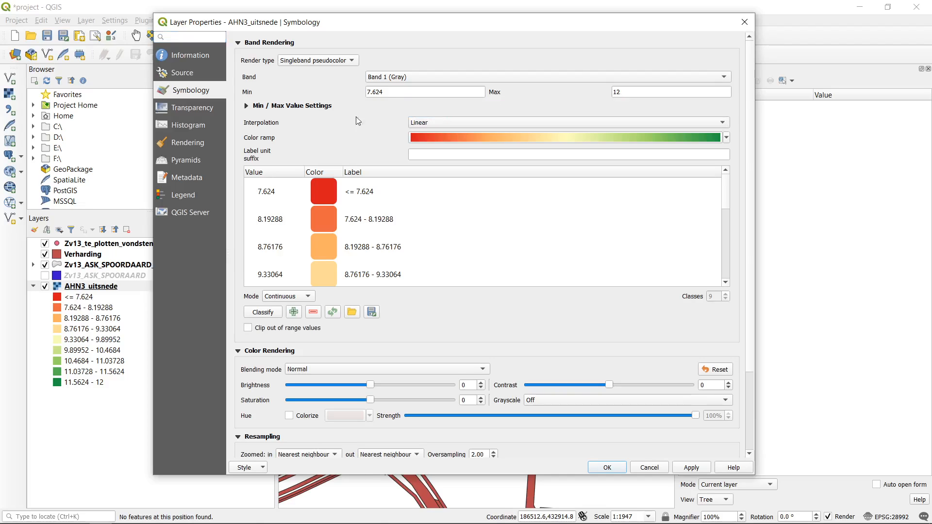
Step: Look through the raster's blending modes, keep Normal, and apply a contrast of 53
drag(751, 233, 761, 348)
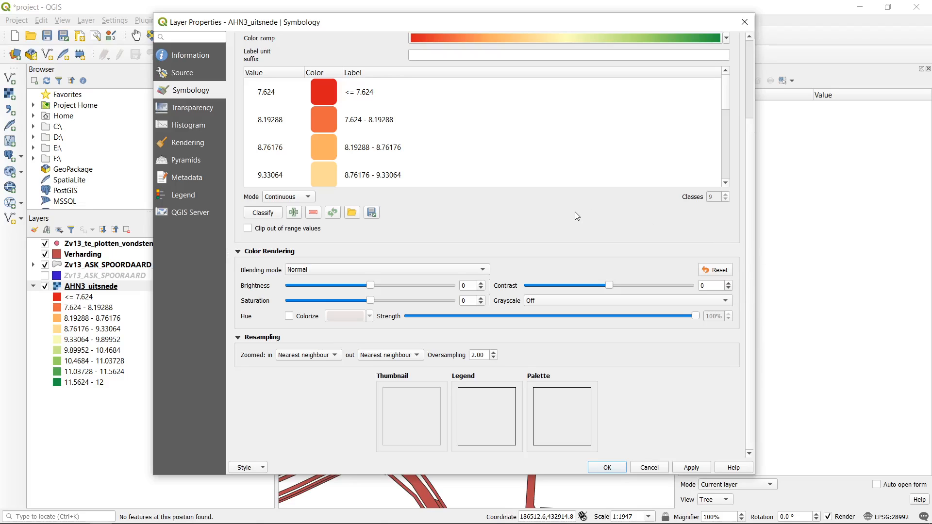
click(436, 269)
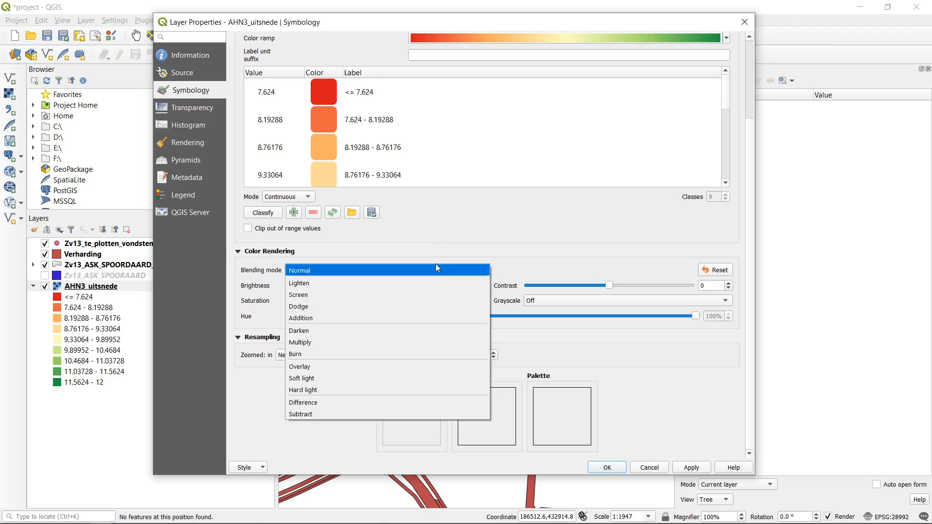
click(481, 233)
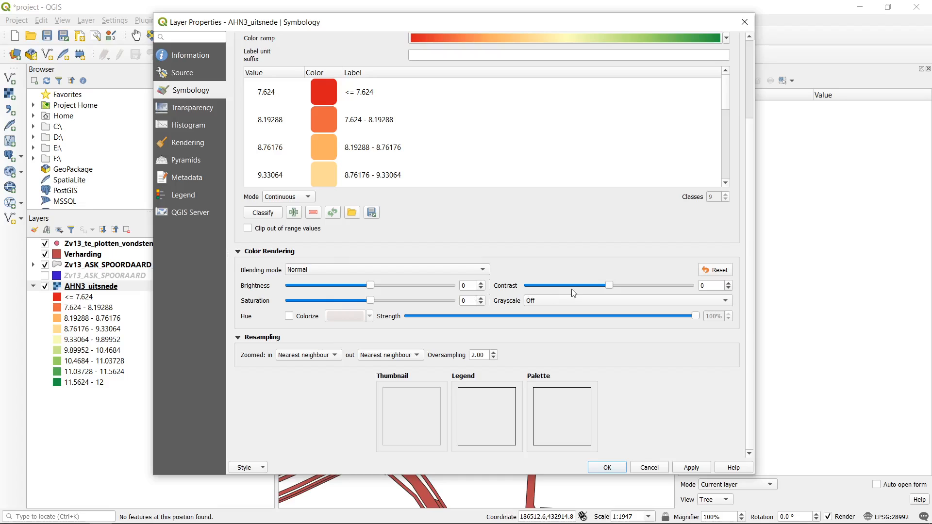
drag(609, 286, 654, 289)
click(610, 467)
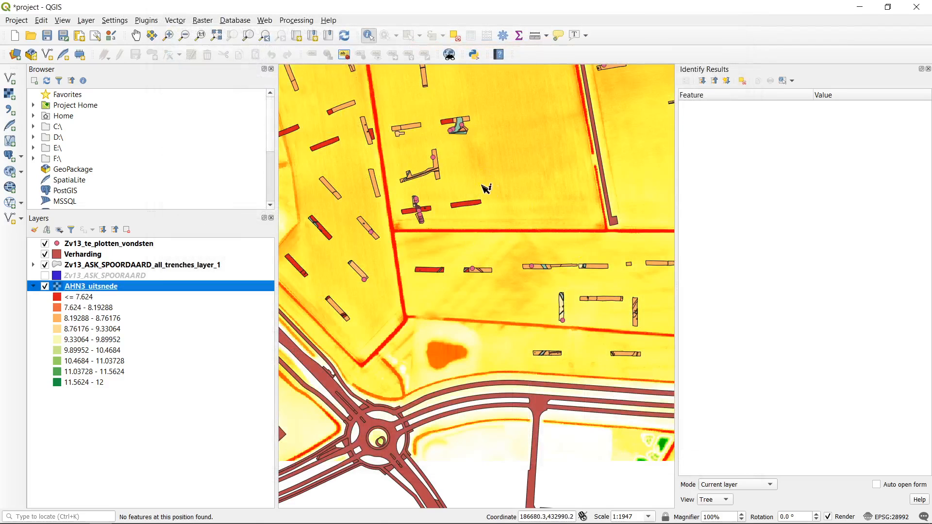
Step: Examine the relief in the high-contrast raster around the trenches, zooming out to see the whole project area
drag(520, 226, 489, 280)
right_click(489, 280)
drag(477, 179, 453, 243)
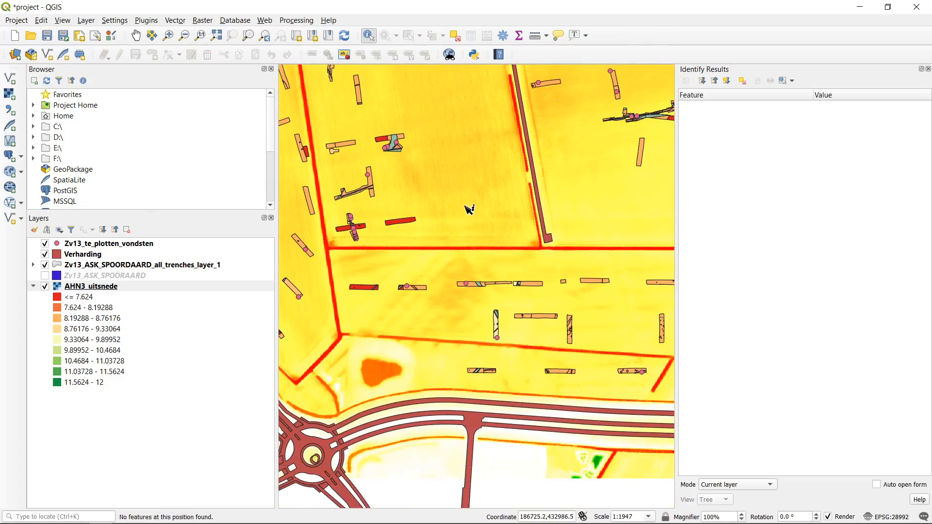
drag(496, 147, 455, 362)
scroll(411, 262, down, 1)
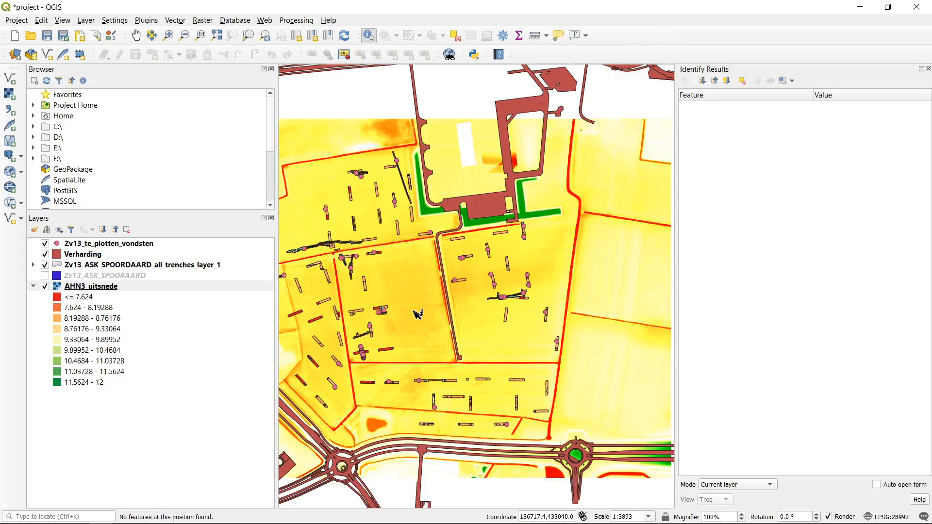
drag(415, 302, 501, 237)
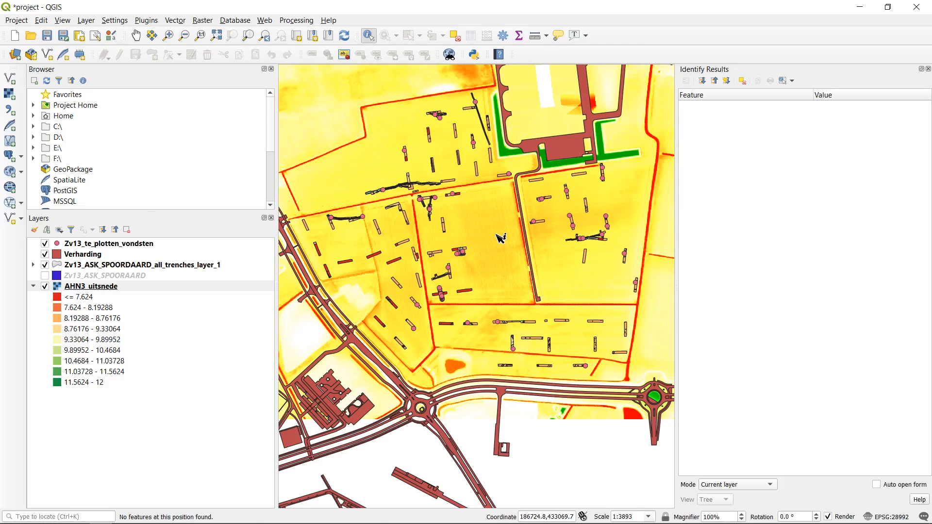
Step: Reset the AHN3_uitsnede raster's contrast to 0, apply it, and view the full trench area
right_click(150, 286)
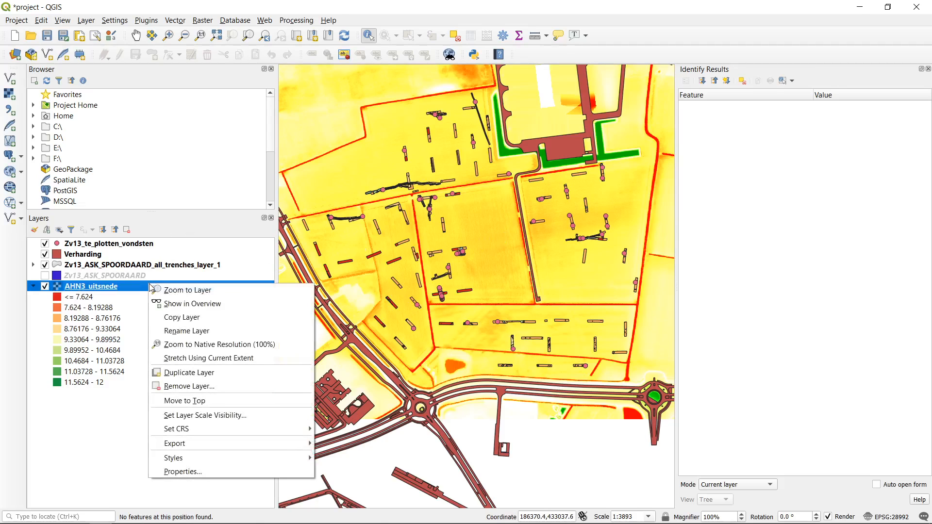
click(197, 472)
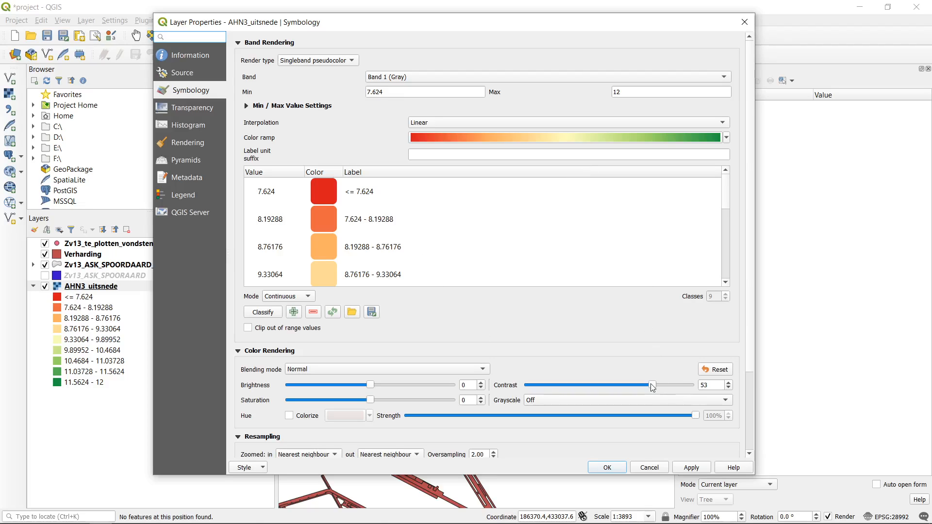
drag(717, 385, 685, 386)
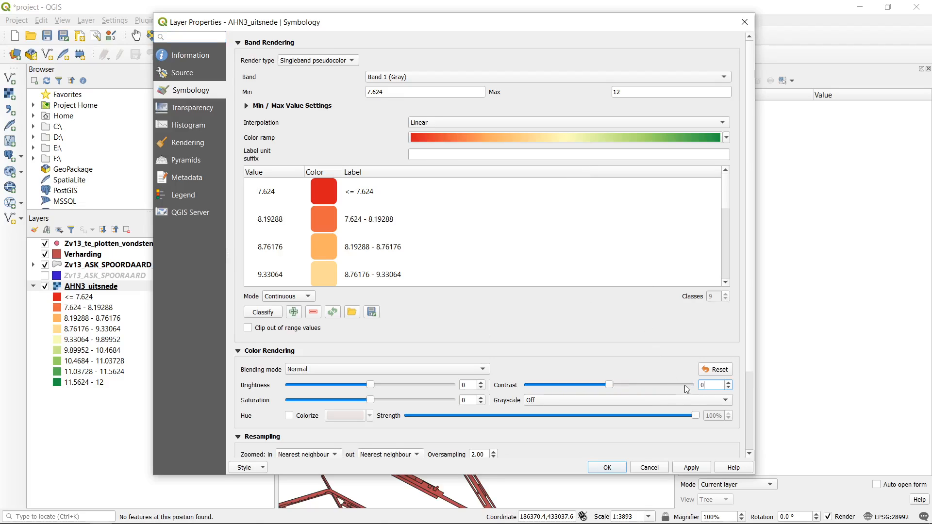
key(Return)
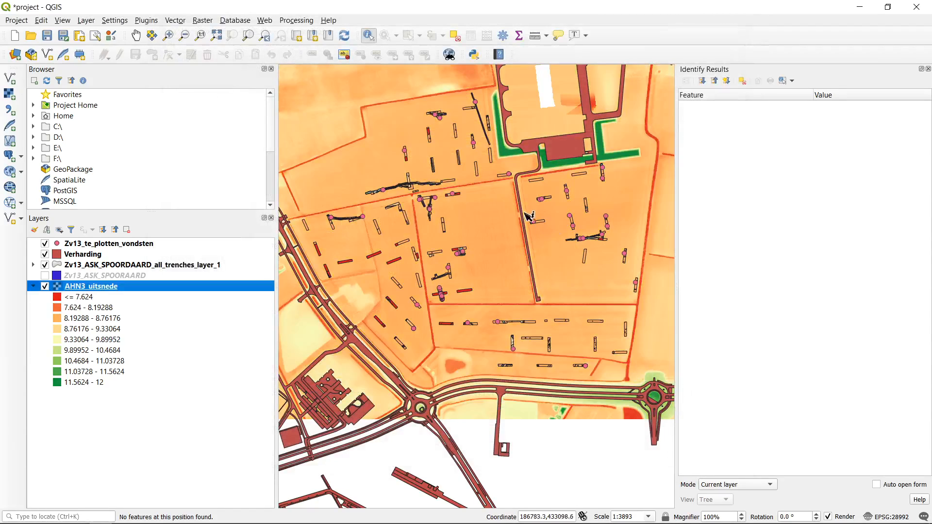
drag(524, 187, 529, 245)
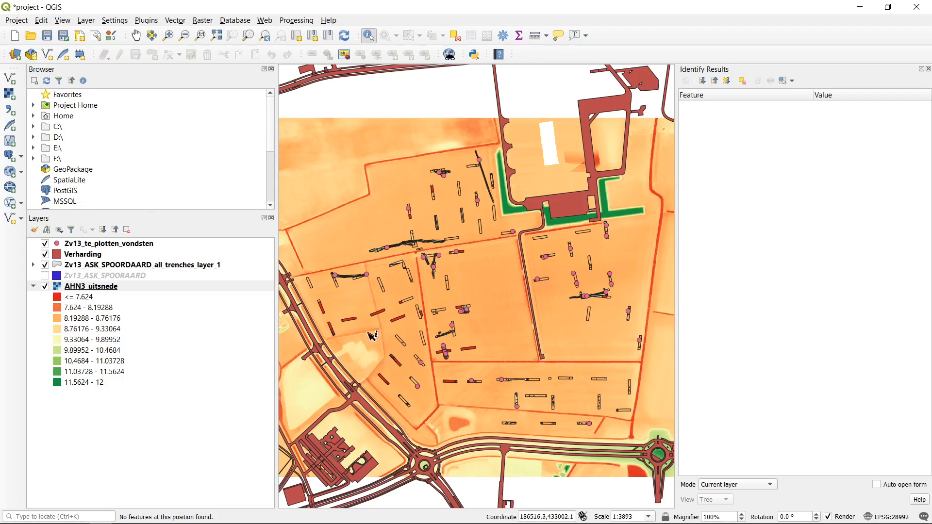
Step: Open the symbology properties of the Zv13_te_plotten_vondsten layer, keeping a close-up of its find points in view
scroll(449, 336, up, 1)
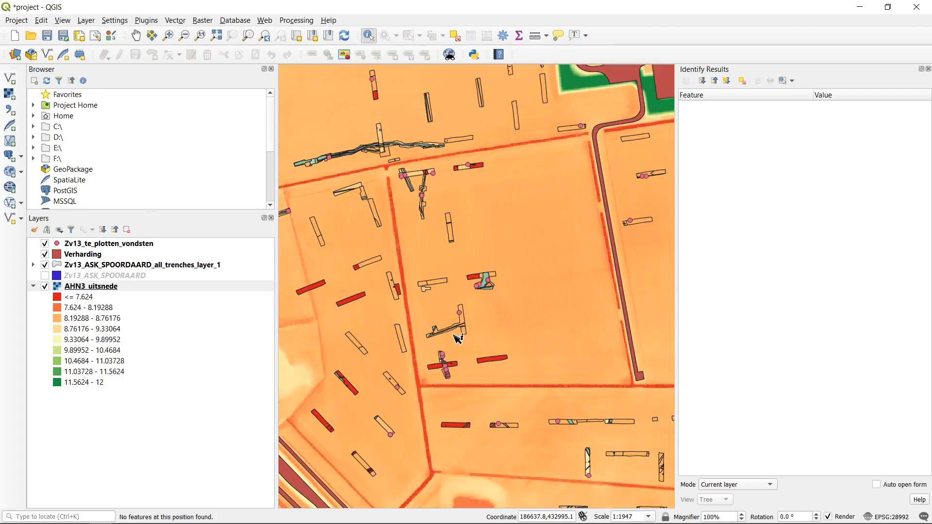
click(114, 244)
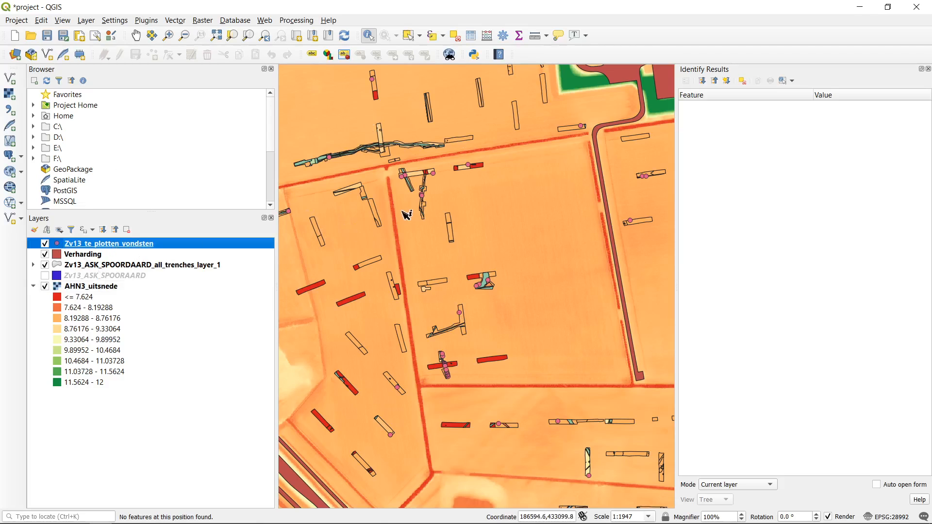
scroll(417, 199, up, 3)
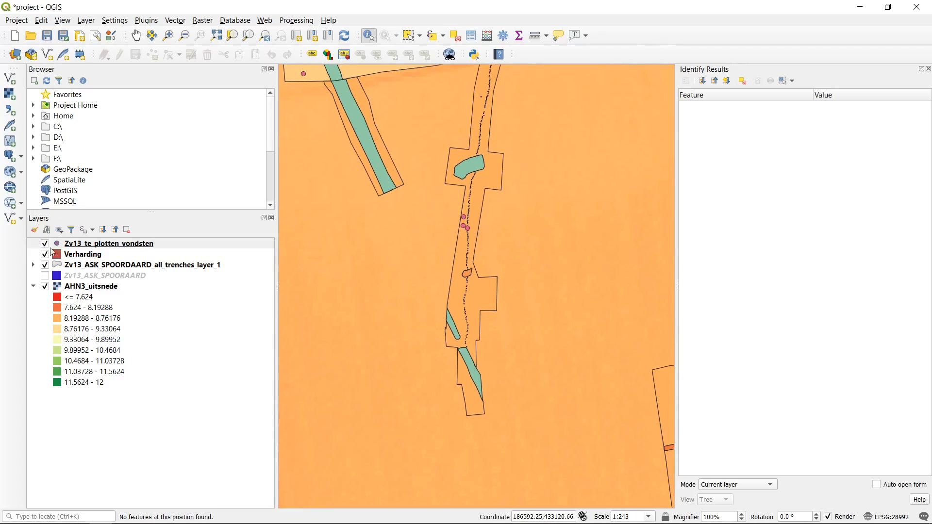
click(130, 244)
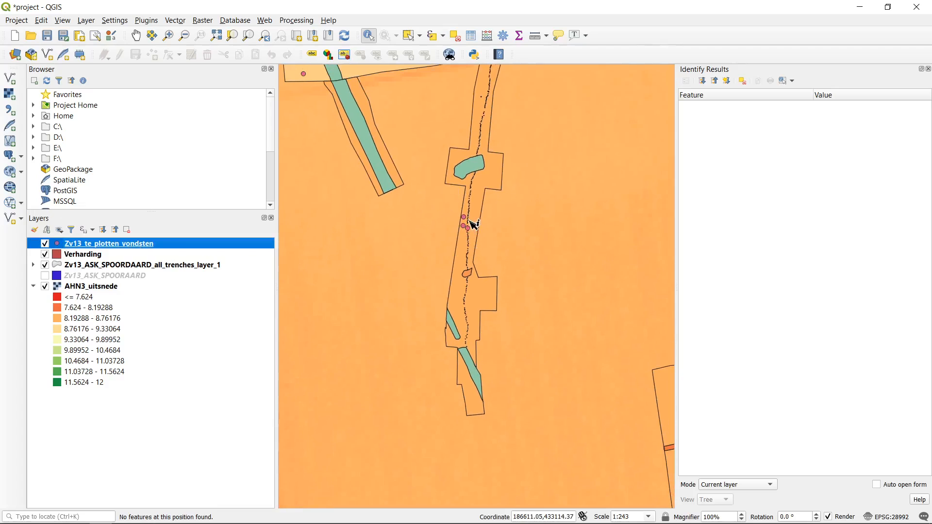
scroll(465, 224, up, 2)
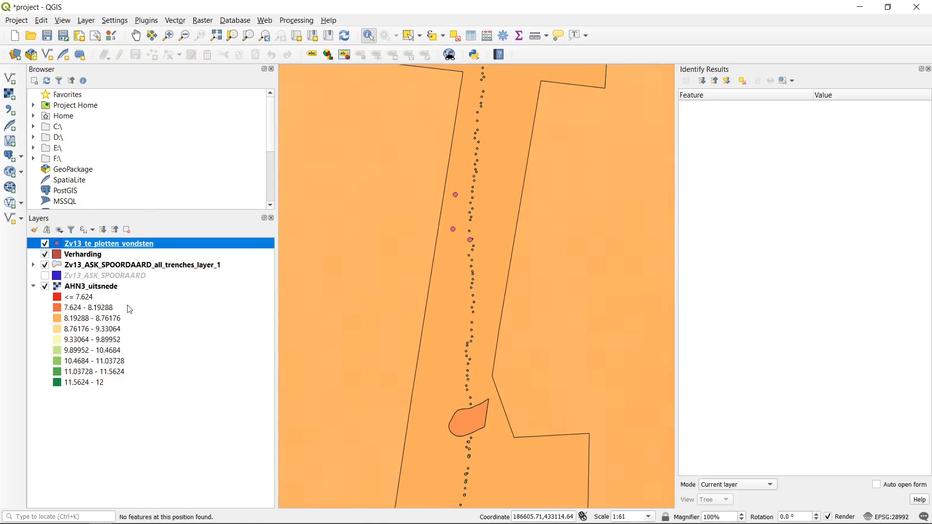
right_click(109, 248)
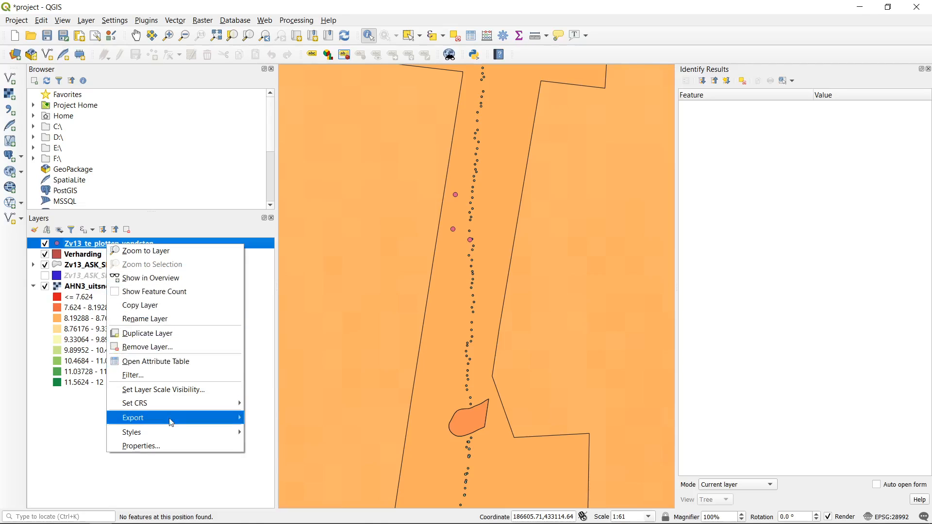
right_click(123, 244)
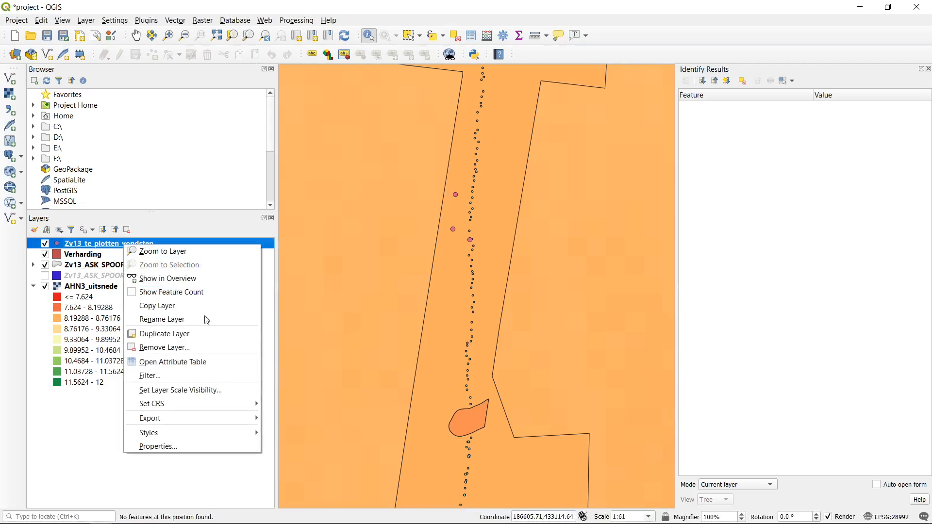
click(234, 447)
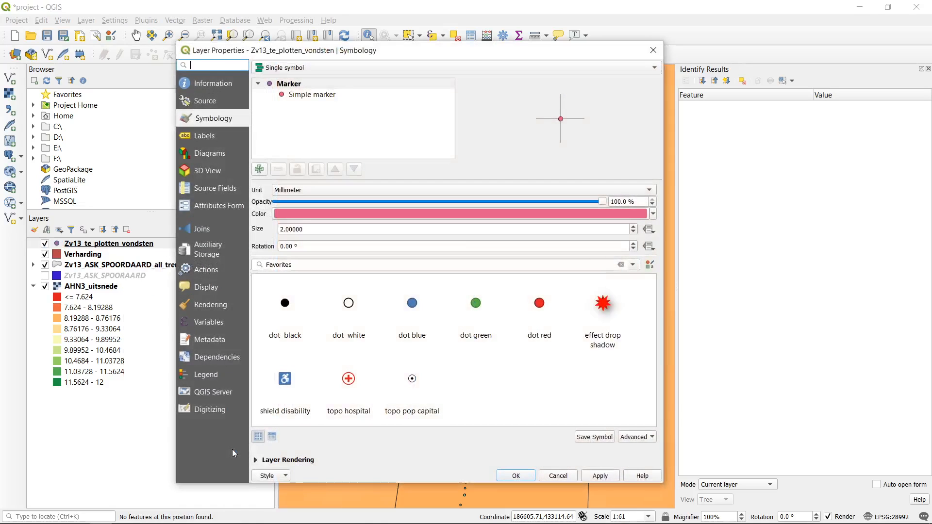
drag(369, 53, 613, 47)
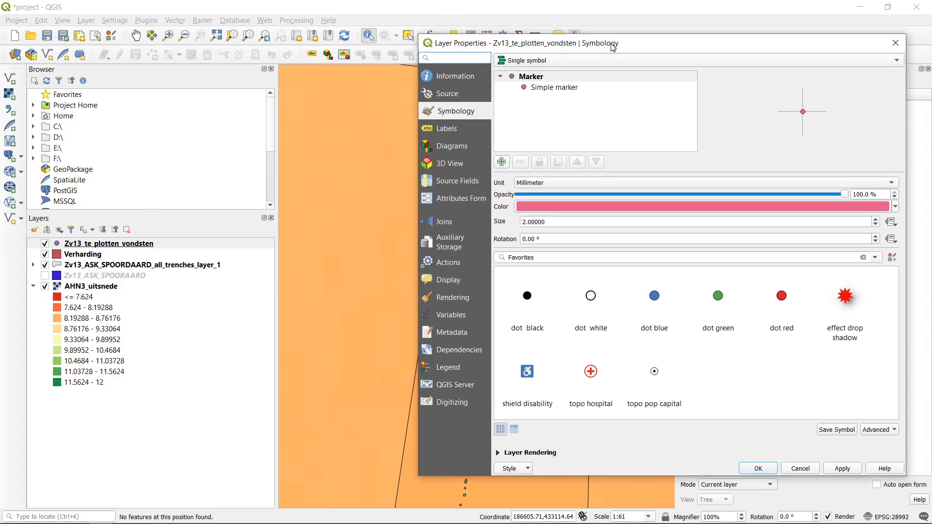
drag(613, 47, 717, 45)
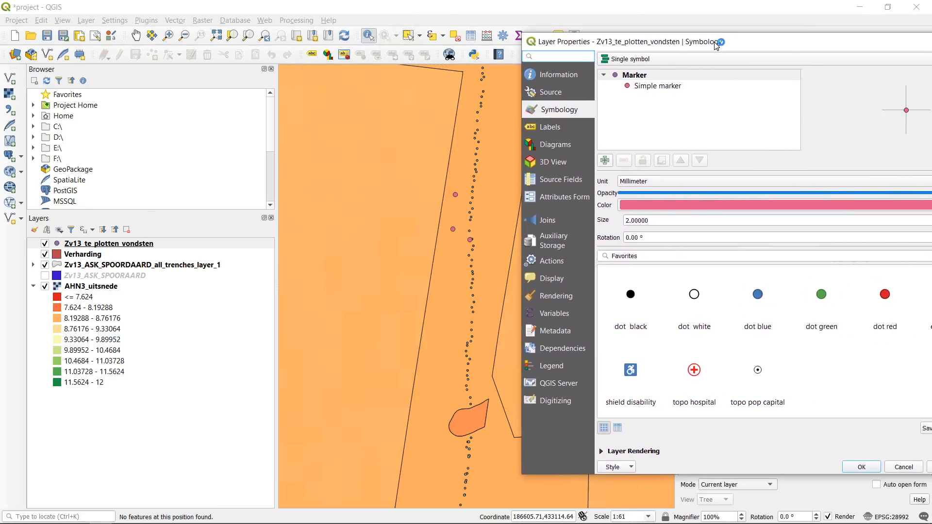
Step: Try the dot red preset on the find points, then apply the effect drop shadow marker
click(707, 207)
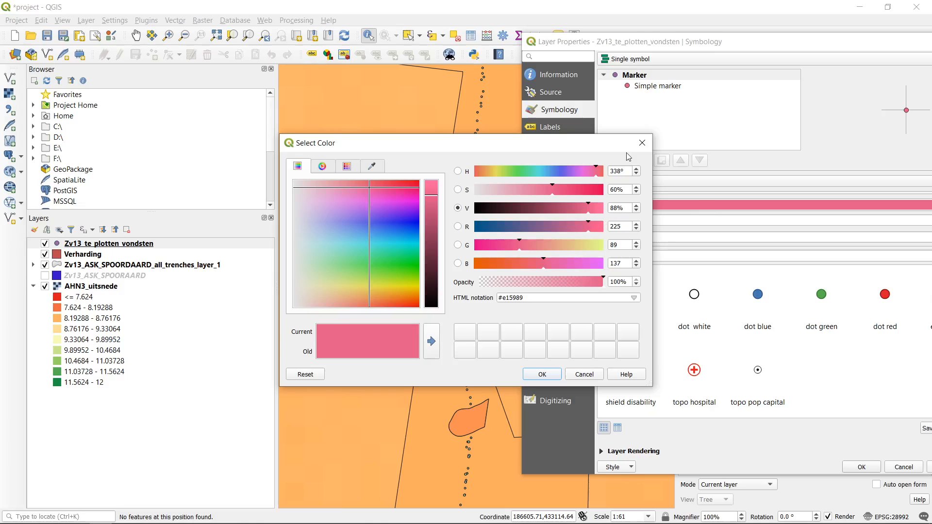
click(642, 143)
click(883, 301)
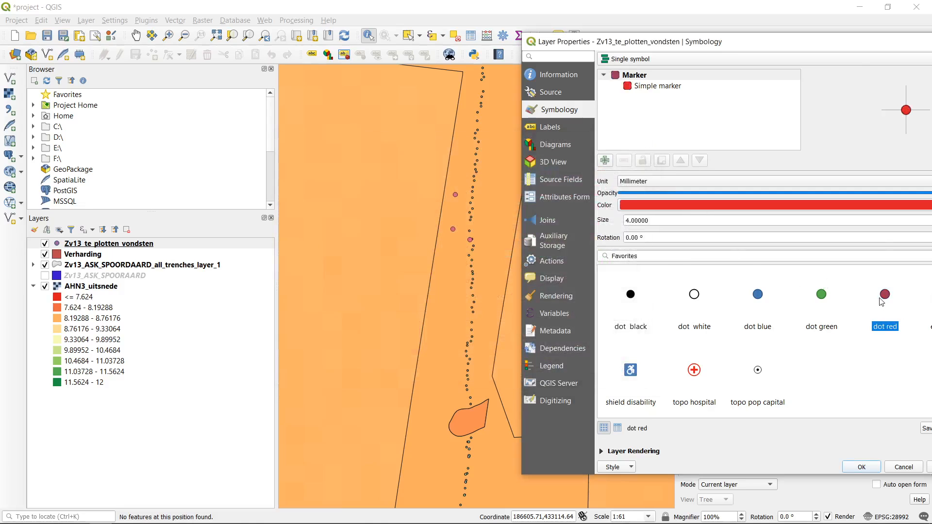
mouse_move(847, 46)
mouse_down()
mouse_move(479, 72)
mouse_move(246, 57)
mouse_up()
click(883, 304)
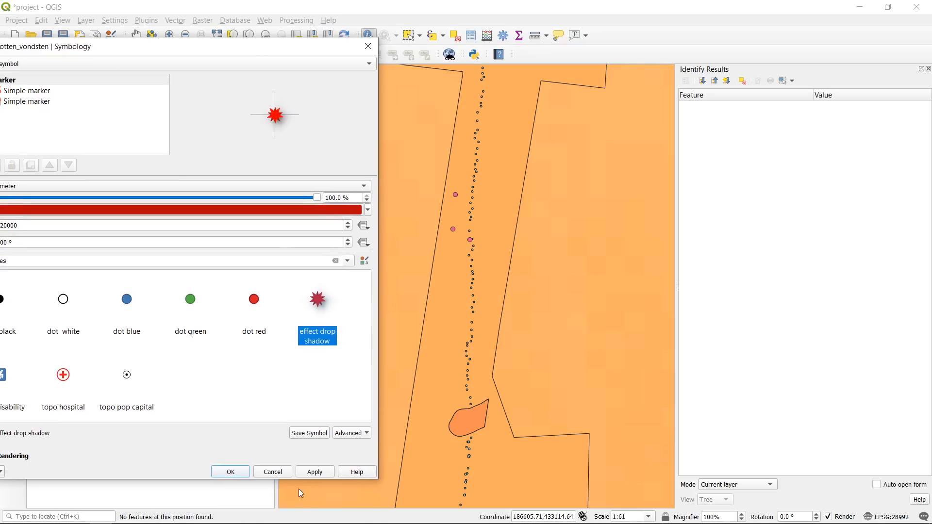
click(314, 475)
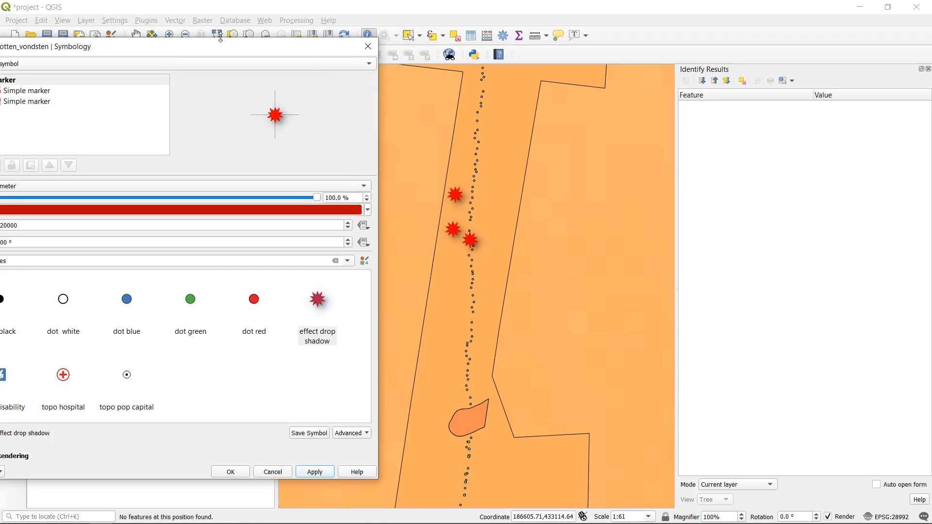
drag(222, 49, 843, 75)
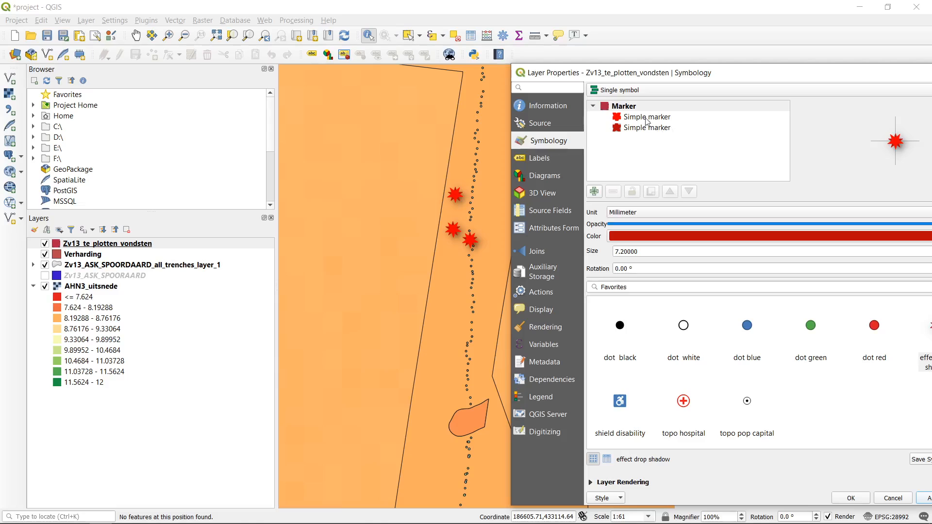
Step: Look through the renderer types, keep Single symbol, and apply the dot black marker preset to the find points
click(640, 90)
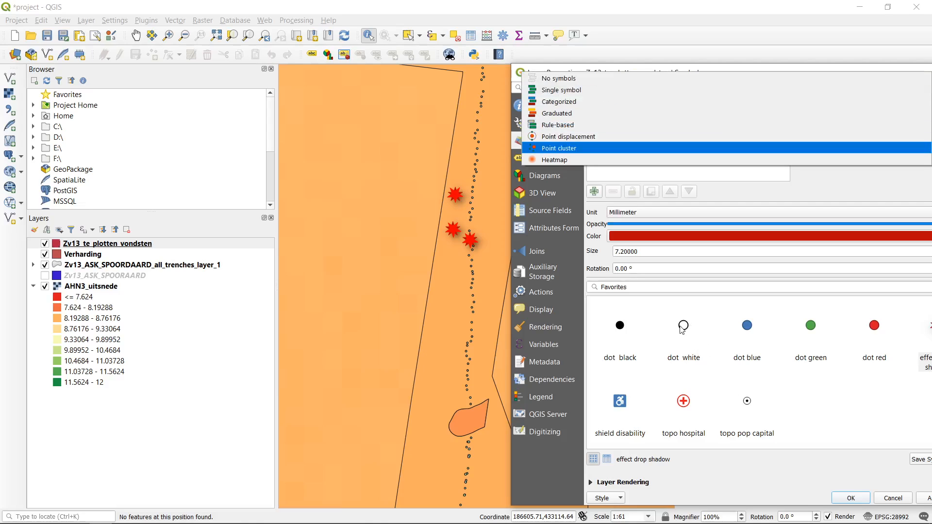
click(626, 339)
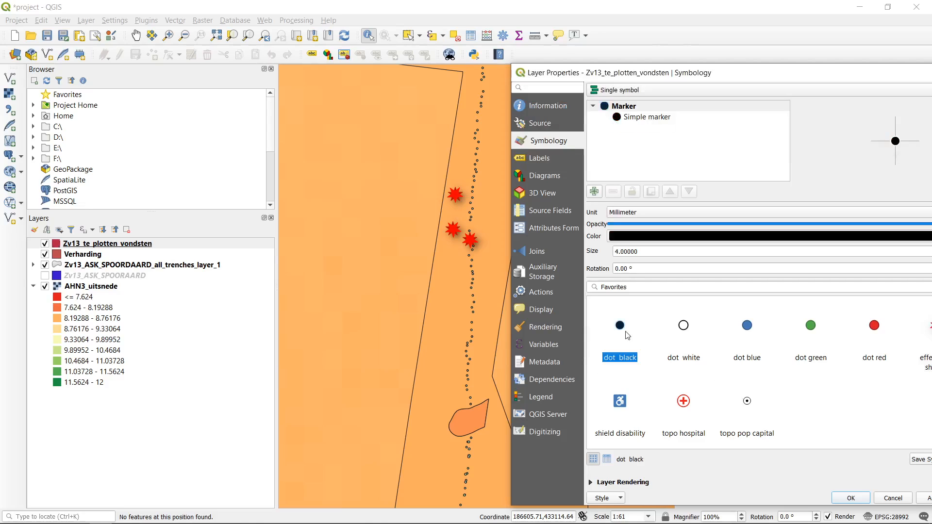
drag(719, 72, 464, 36)
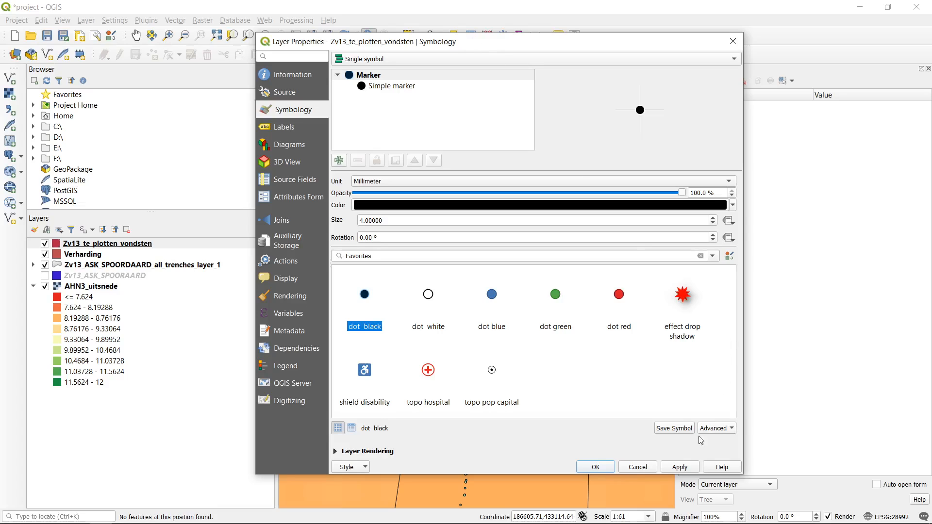
click(691, 467)
drag(602, 41, 852, 48)
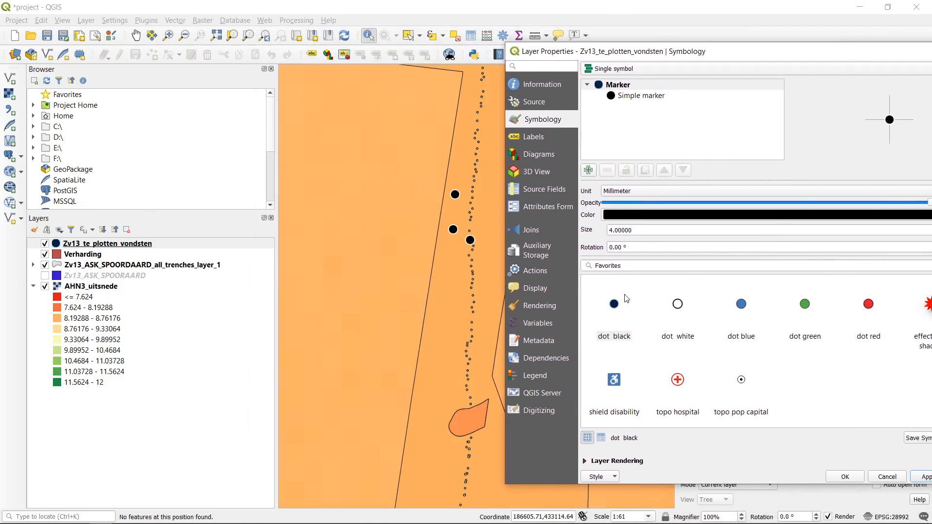
click(614, 305)
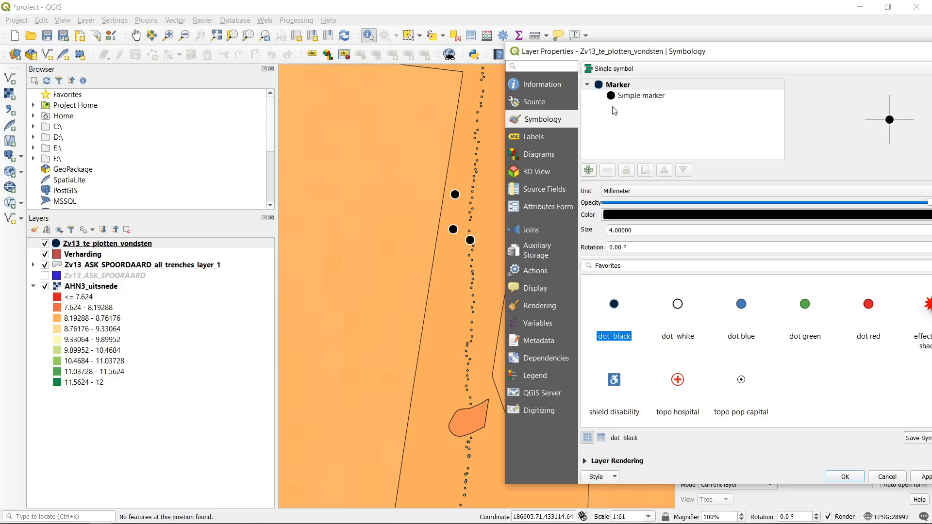
drag(668, 58, 511, 52)
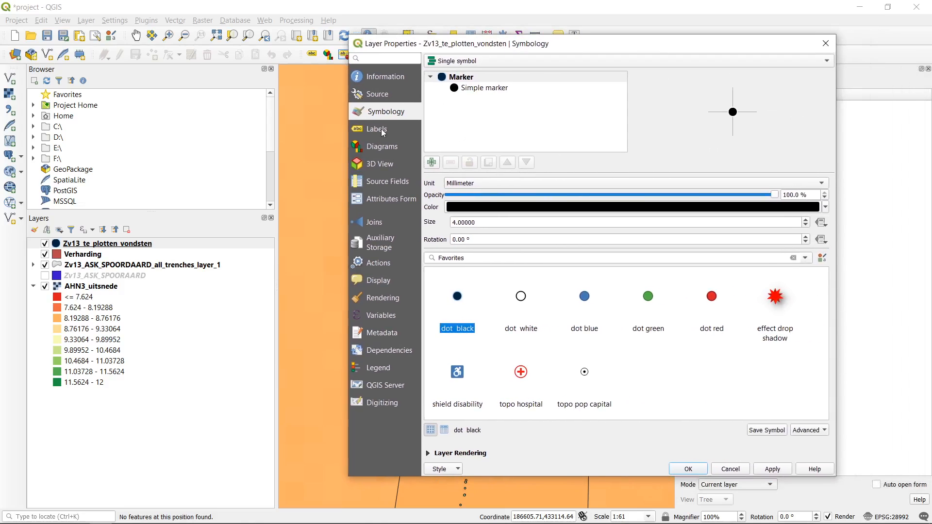
Step: Turn on single labels for the Zv13_te_plotten_vondsten layer, using the vondstnummer field
click(377, 130)
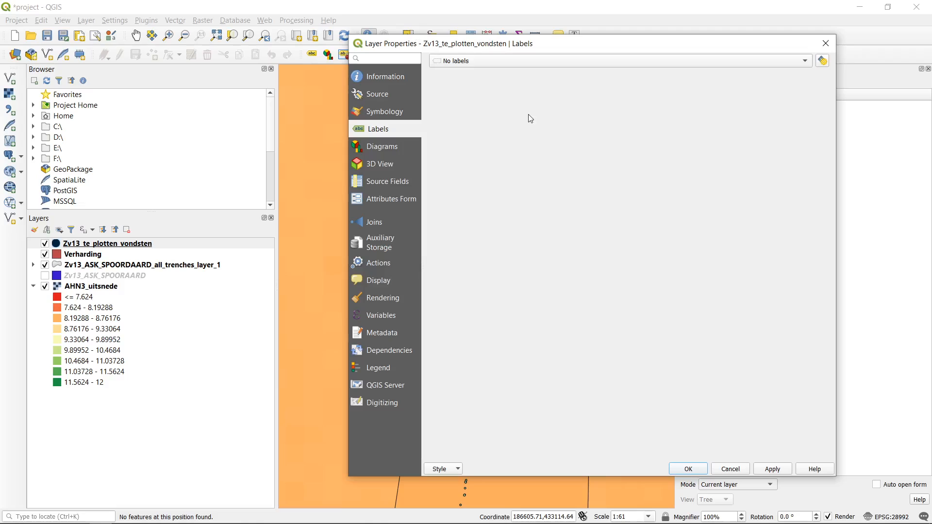
click(576, 62)
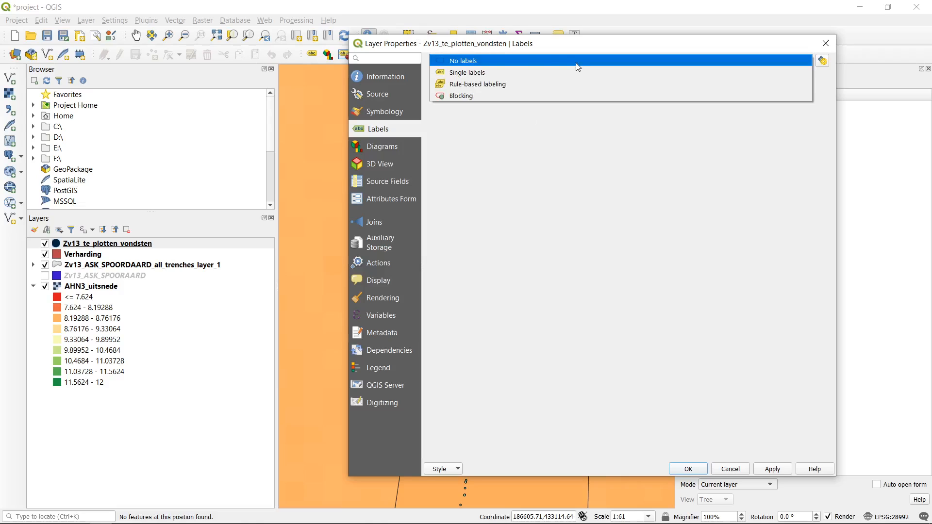
click(759, 62)
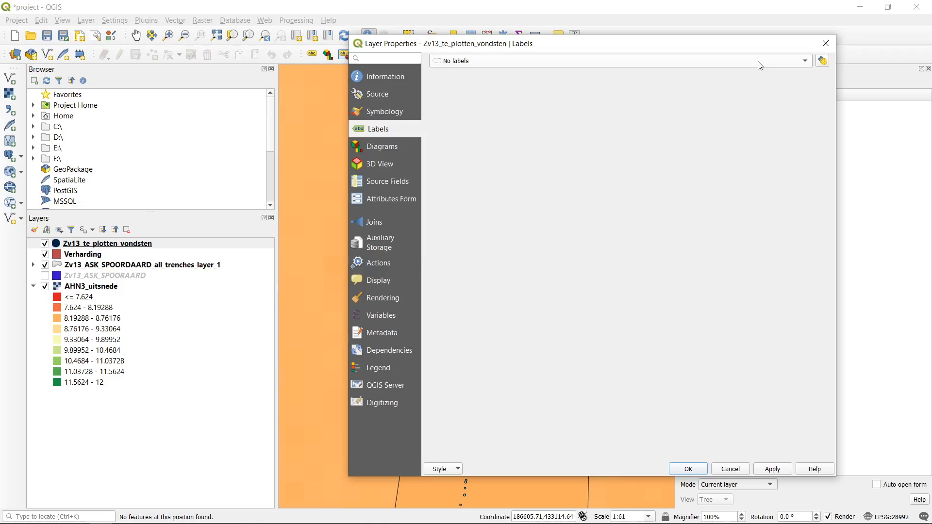
click(760, 65)
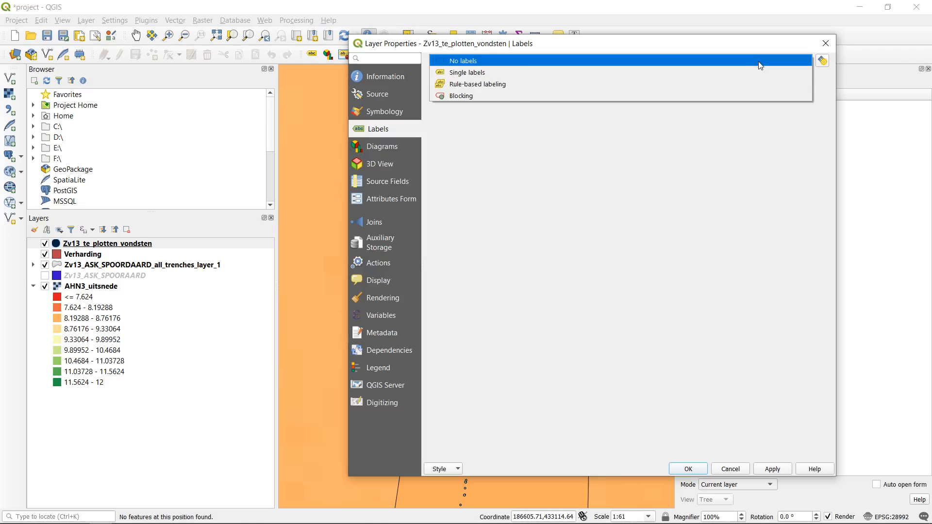
click(509, 76)
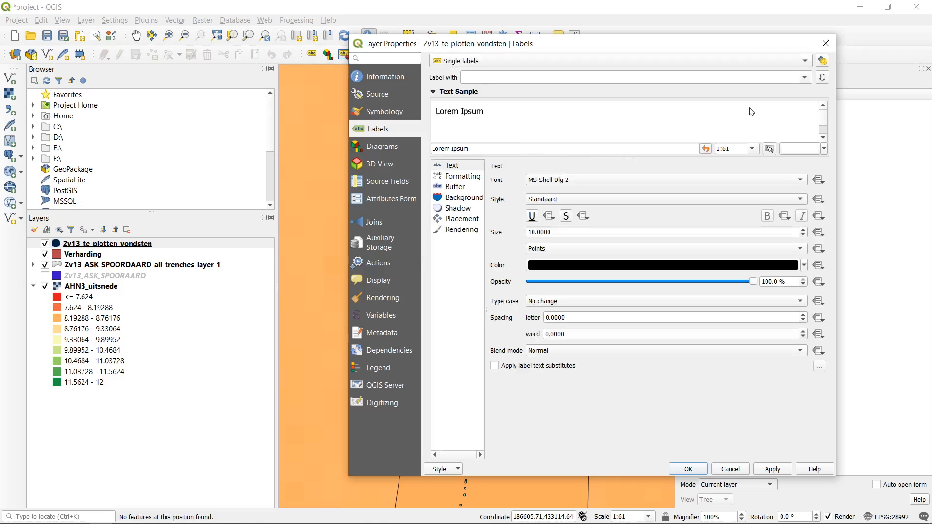
click(806, 78)
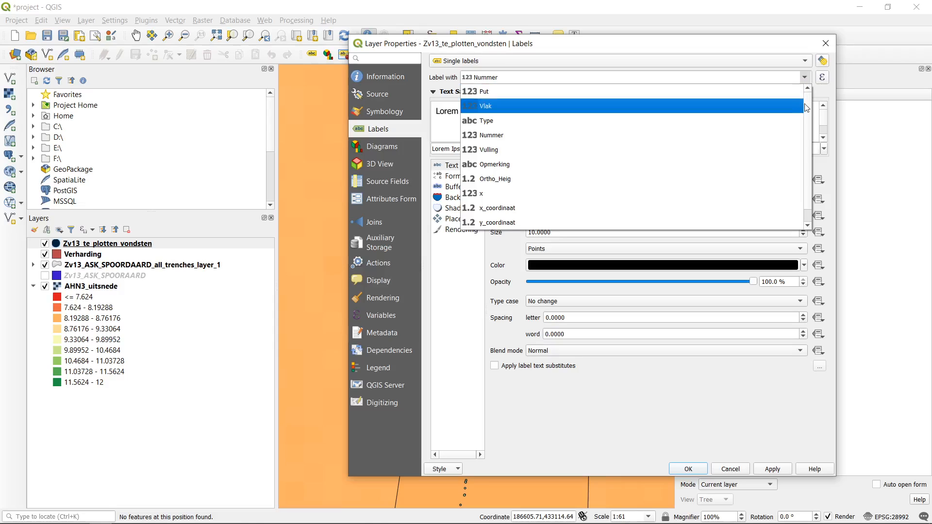
drag(806, 105, 811, 151)
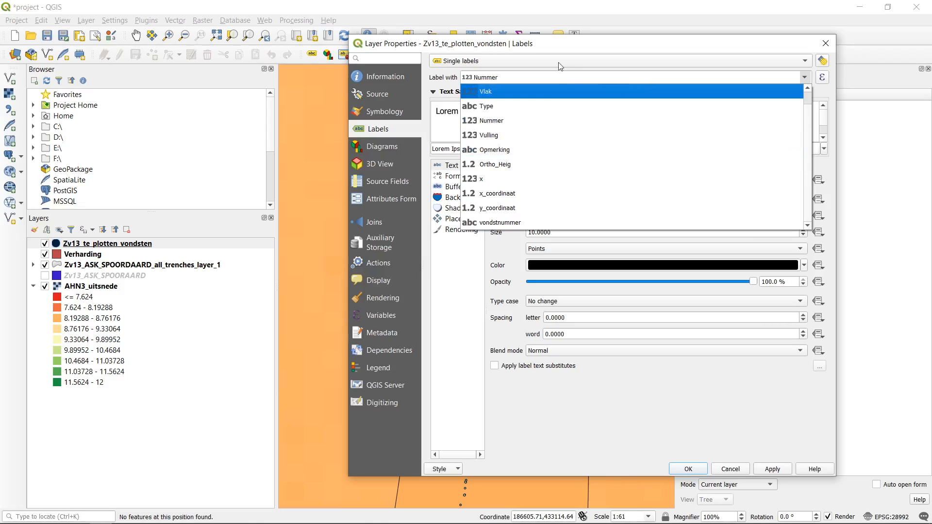
click(501, 223)
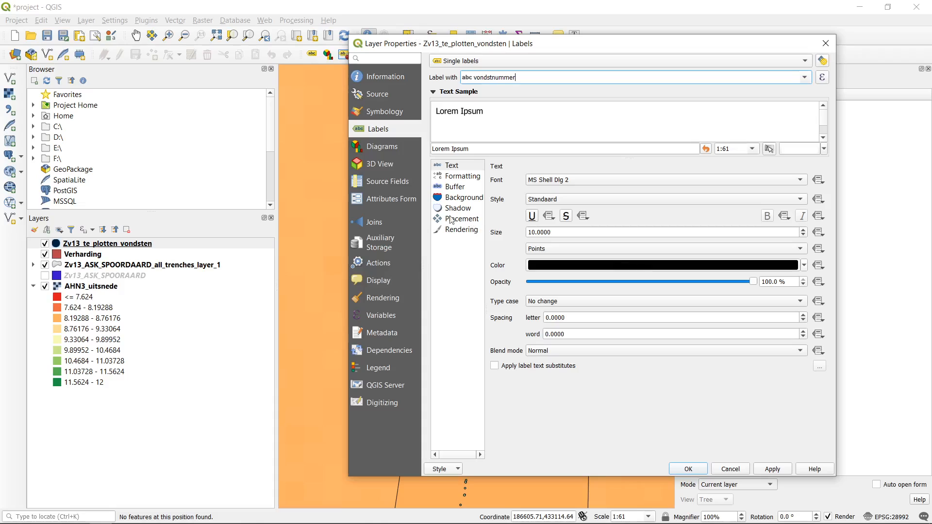
Step: Review the label formatting, buffer, background, shadow and text options, and accept the label settings with their defaults
click(456, 177)
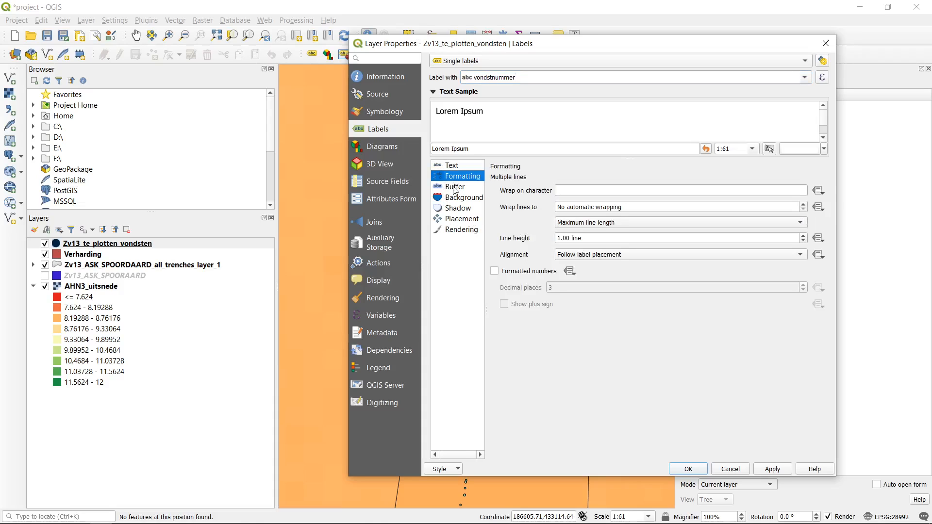
click(456, 187)
click(464, 198)
click(461, 209)
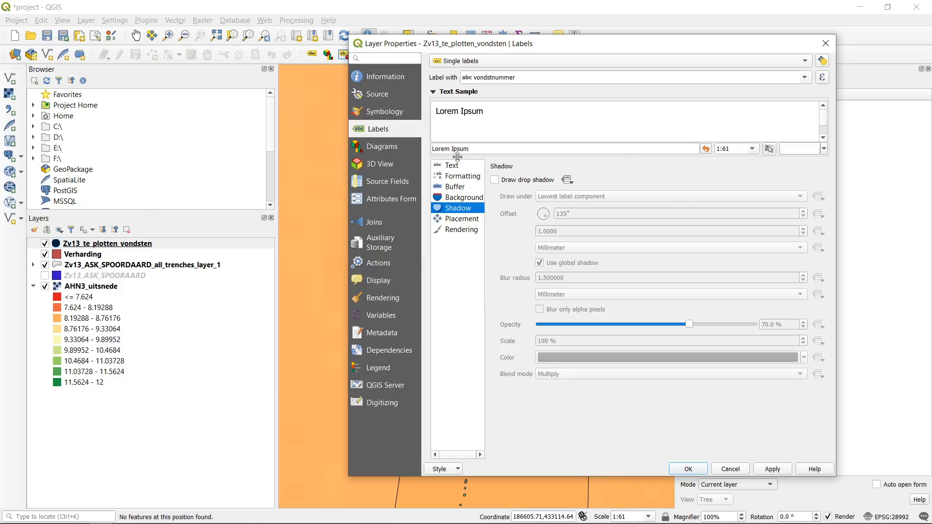
click(462, 166)
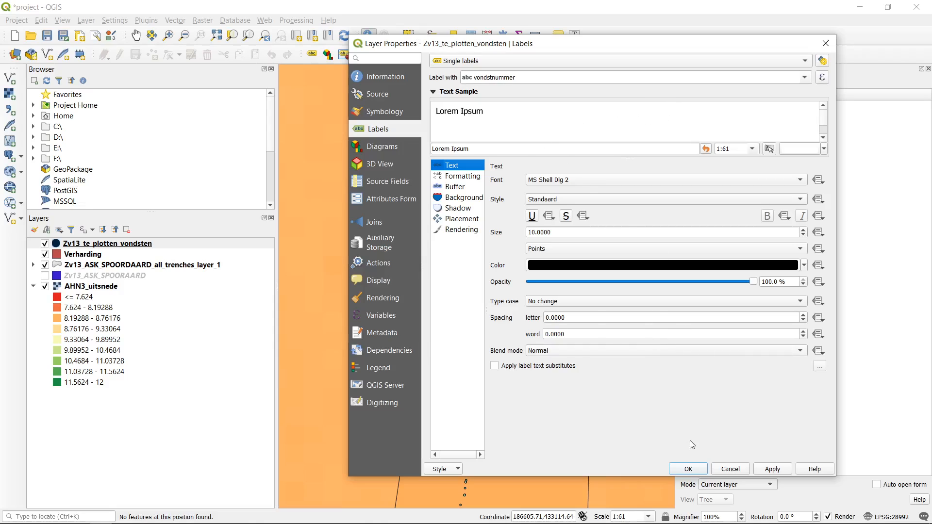
click(691, 470)
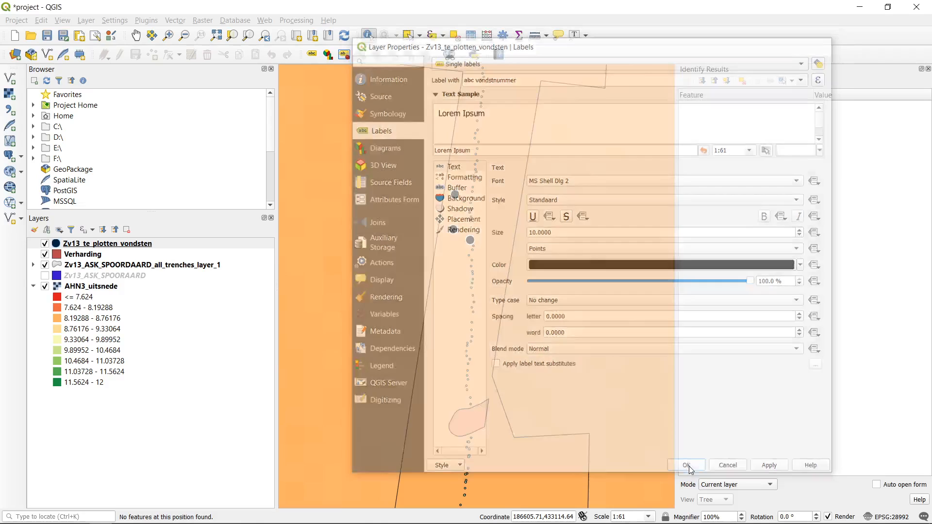
Step: Examine the find number labels around the trench on the map at different scales
drag(533, 173, 449, 198)
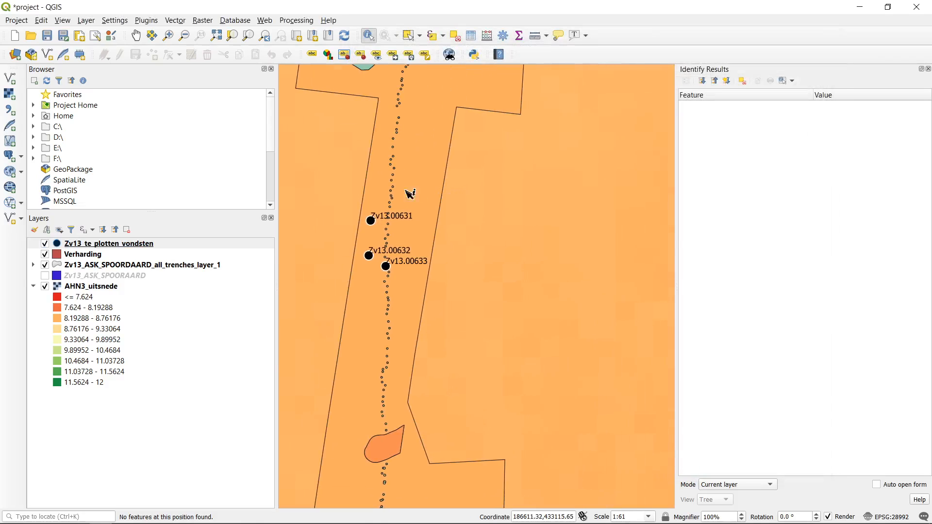
scroll(358, 188, down, 1)
drag(376, 87, 448, 183)
drag(608, 315, 551, 182)
scroll(369, 185, up, 1)
scroll(423, 186, down, 2)
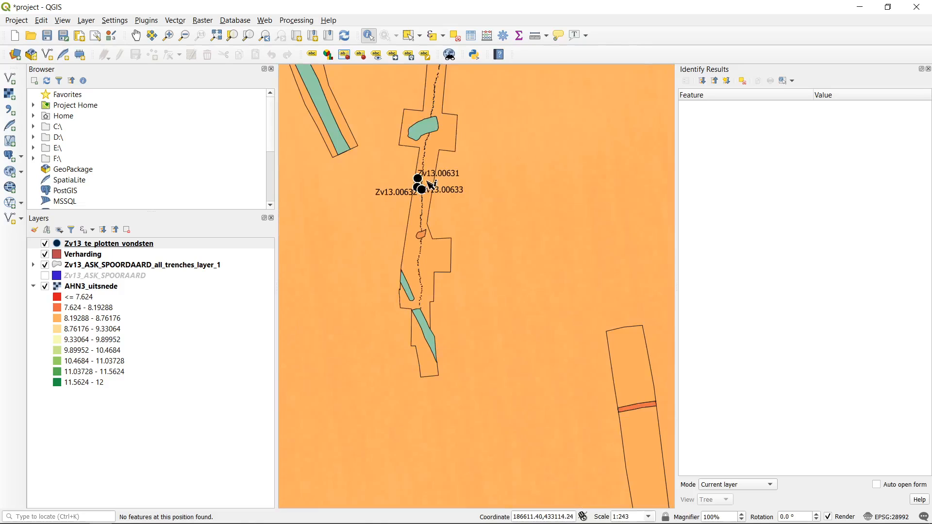
Step: Examine the find points and their vondstnummer labels along the trenches at different scales
drag(508, 204, 475, 60)
scroll(469, 127, down, 2)
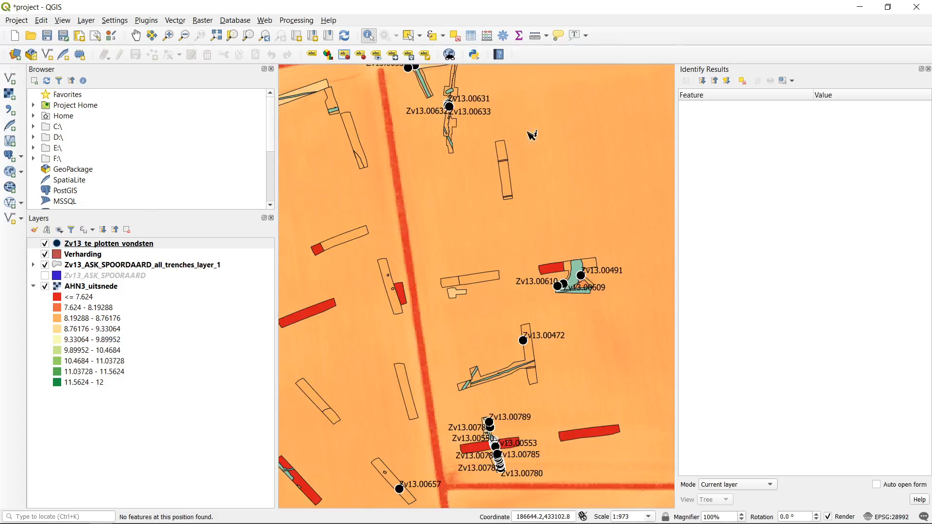
drag(627, 250, 588, 115)
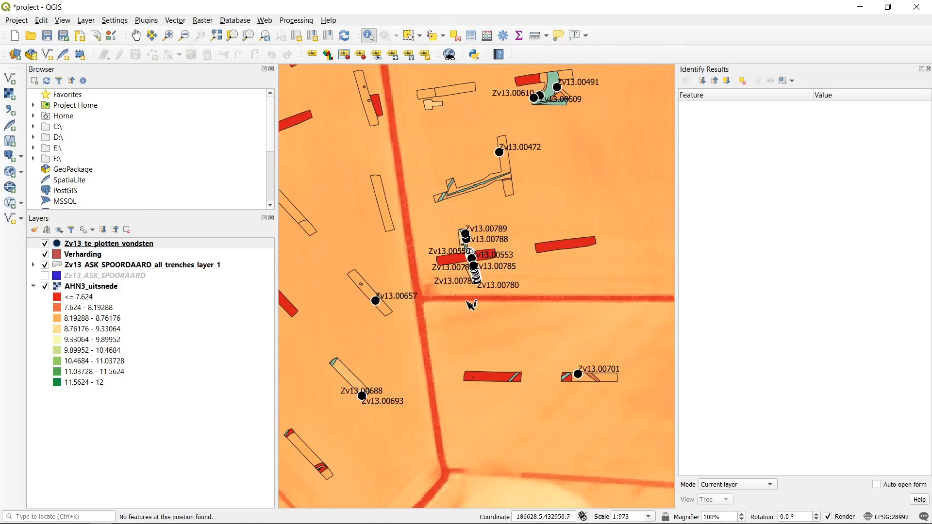
scroll(470, 304, up, 2)
scroll(510, 186, up, 1)
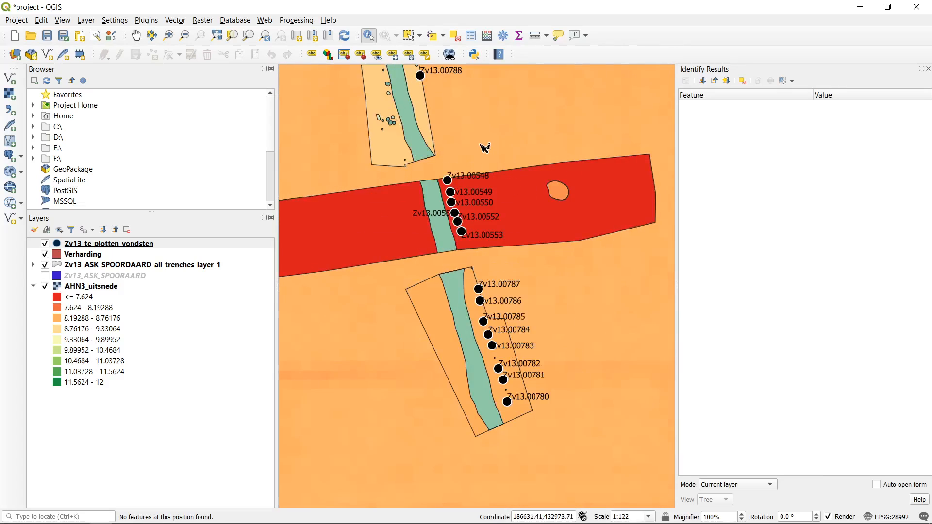
mouse_move(108, 516)
scroll(468, 258, down, 4)
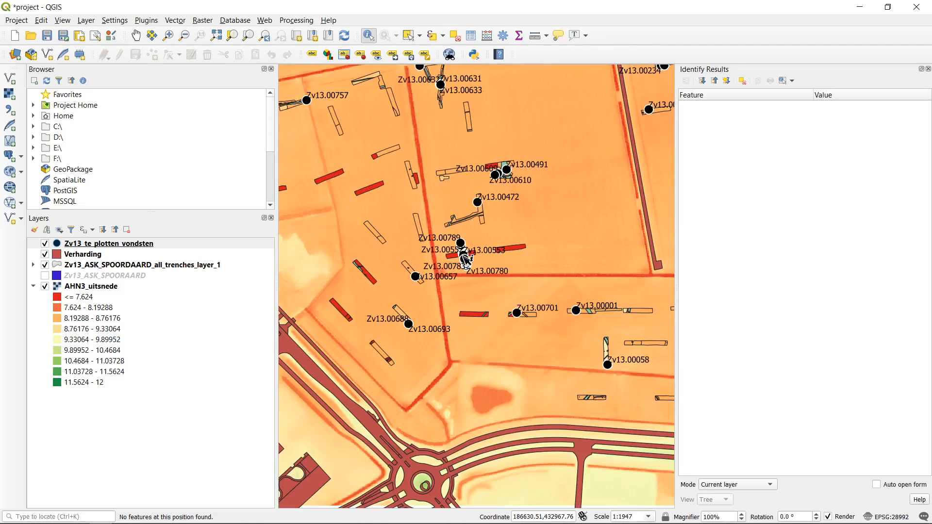
scroll(464, 256, down, 1)
drag(479, 215, 450, 264)
scroll(436, 280, up, 1)
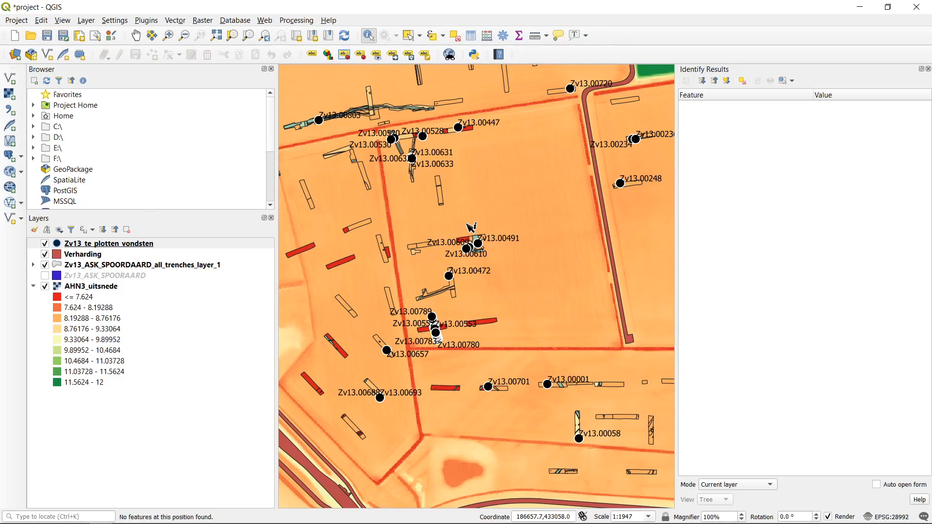
scroll(470, 227, up, 1)
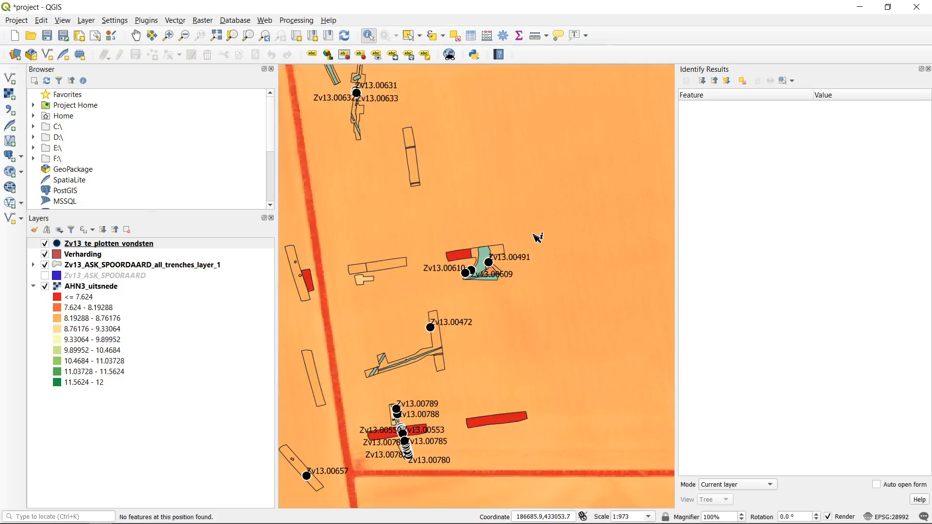
drag(433, 172, 527, 254)
drag(507, 204, 482, 245)
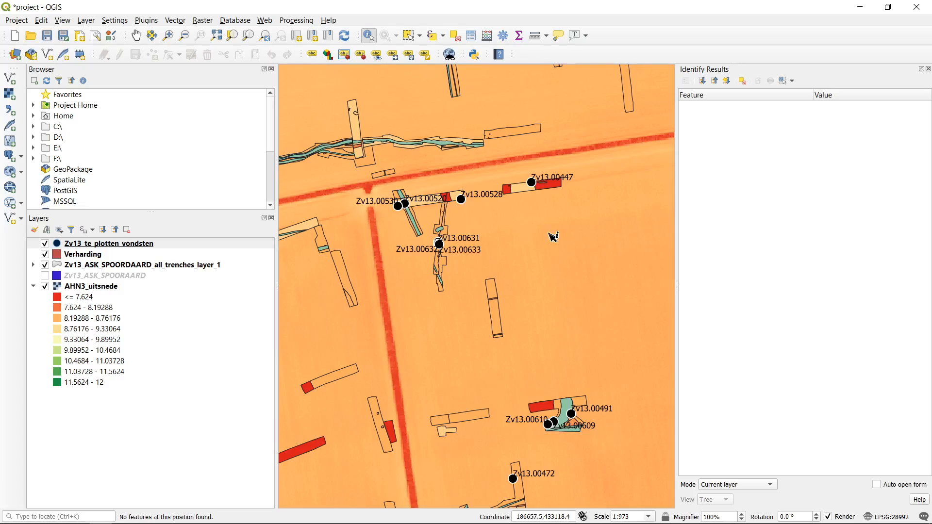
drag(581, 254, 548, 225)
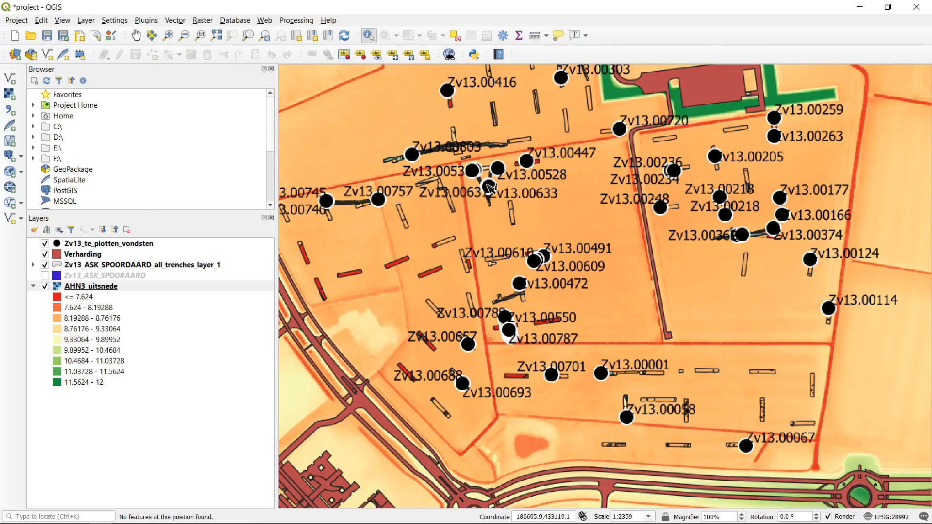
Step: Frame the trench area on the map, create a print layout titled temporary, and switch to its window
scroll(532, 205, down, 1)
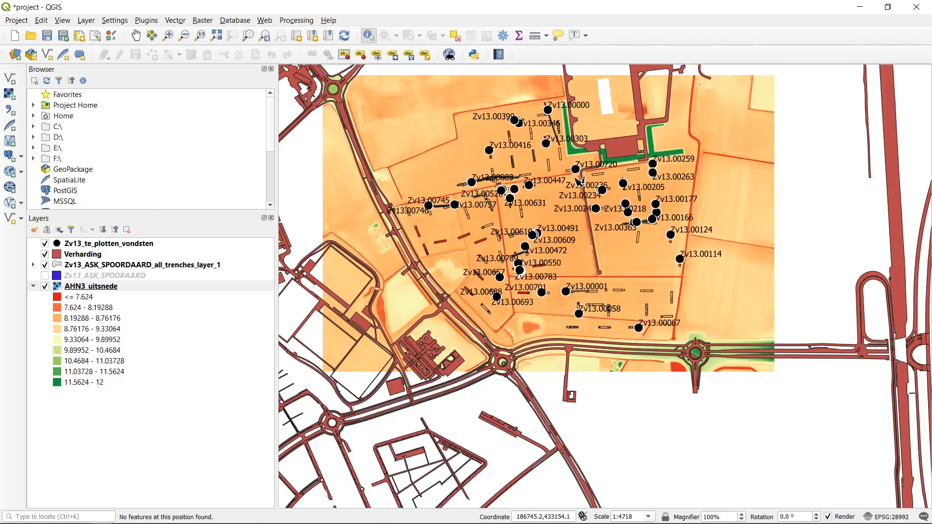
drag(563, 191, 580, 239)
scroll(580, 239, up, 1)
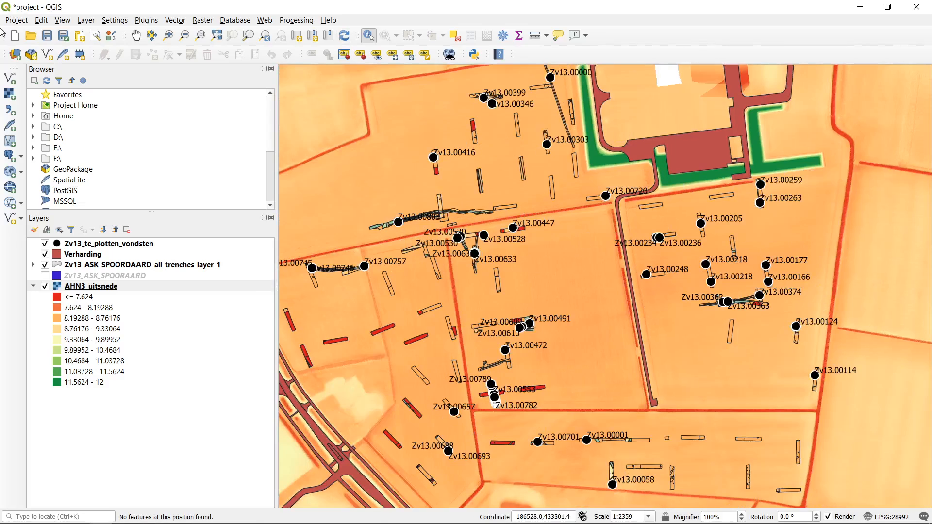
click(16, 20)
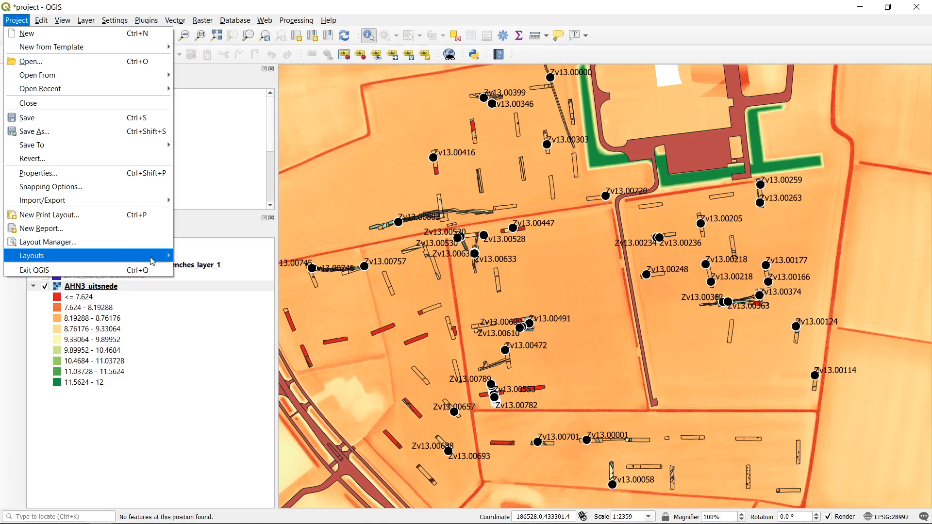
click(106, 220)
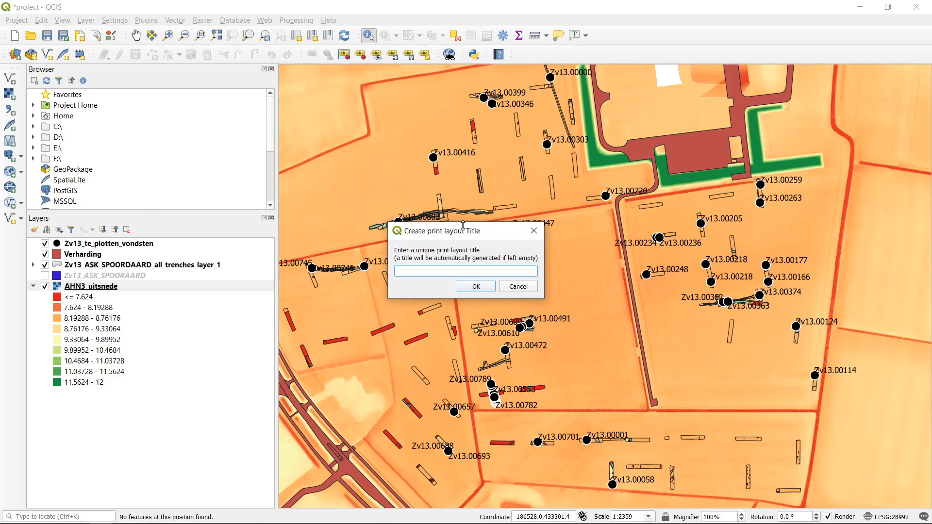
text(temporary)
click(471, 289)
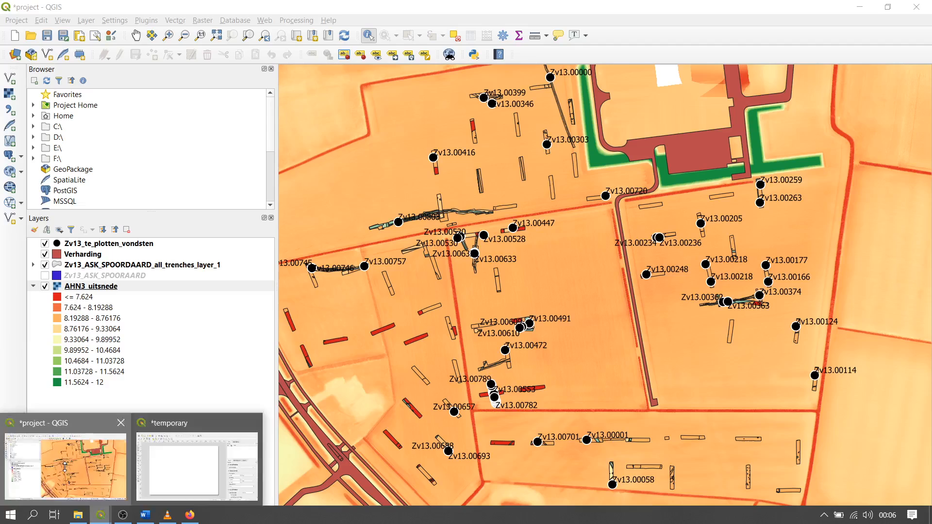
click(68, 467)
click(100, 515)
click(190, 470)
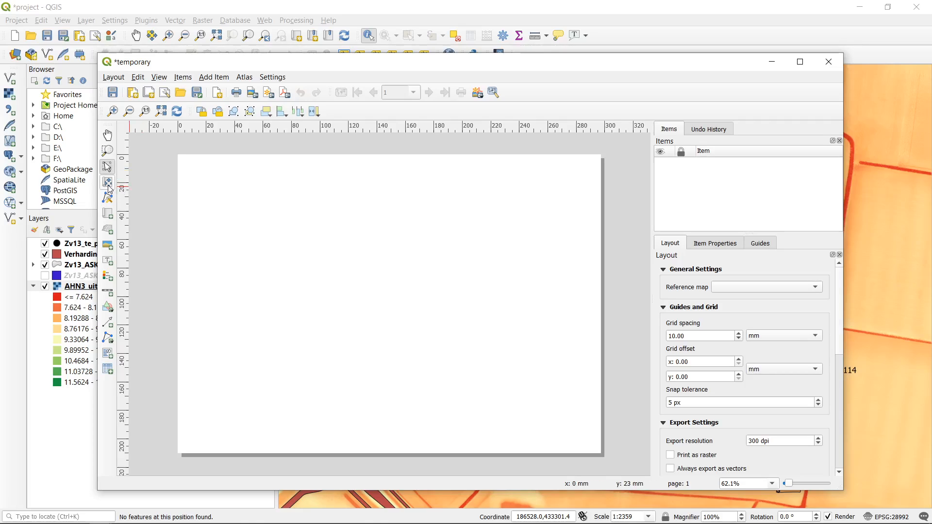
Step: Add a map of about 293 x 205 mm covering nearly the whole layout page
click(112, 219)
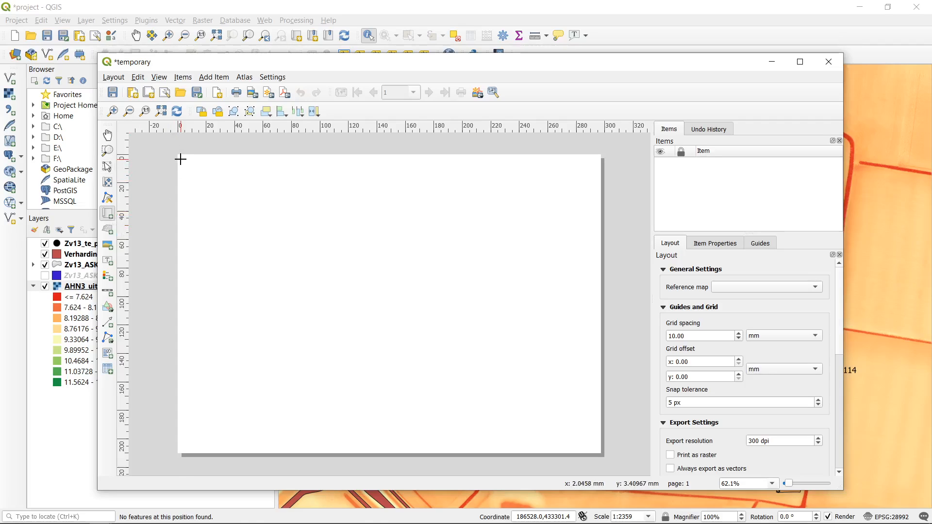
drag(181, 158, 598, 450)
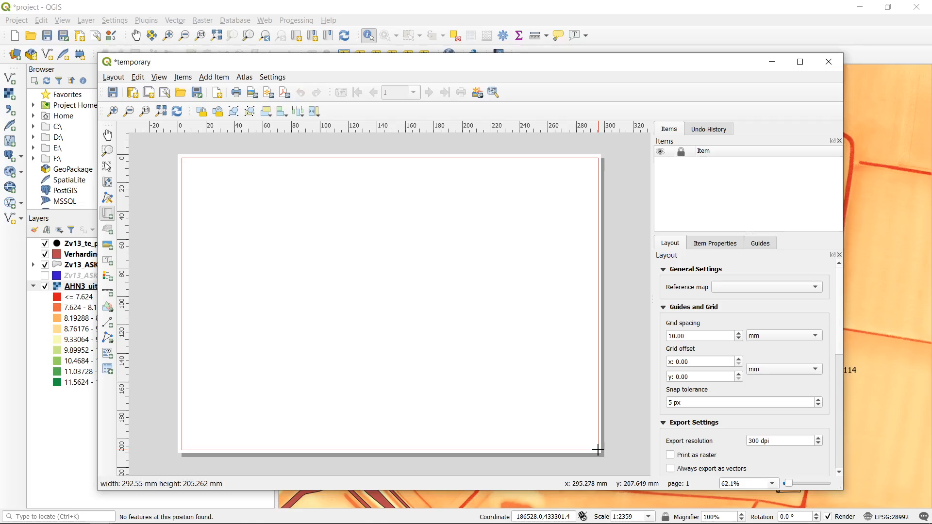
drag(598, 450, 597, 449)
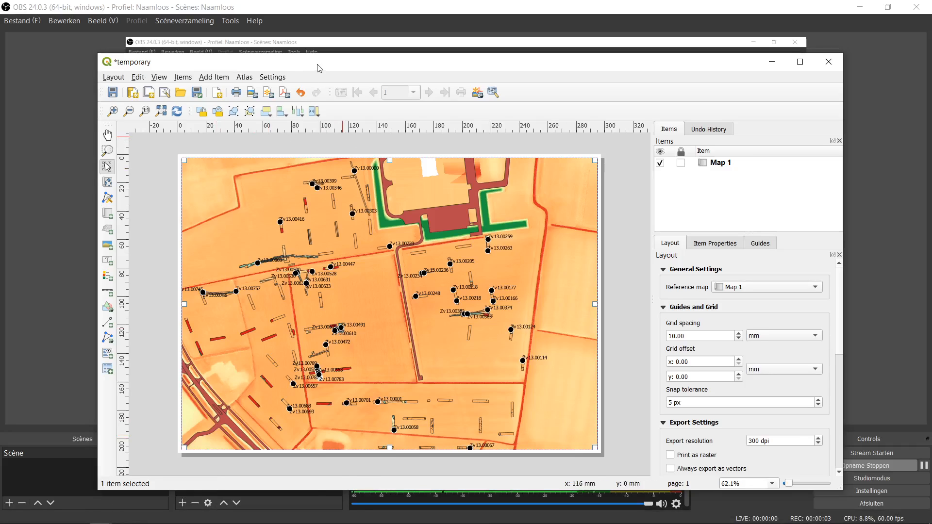
drag(316, 64, 312, 48)
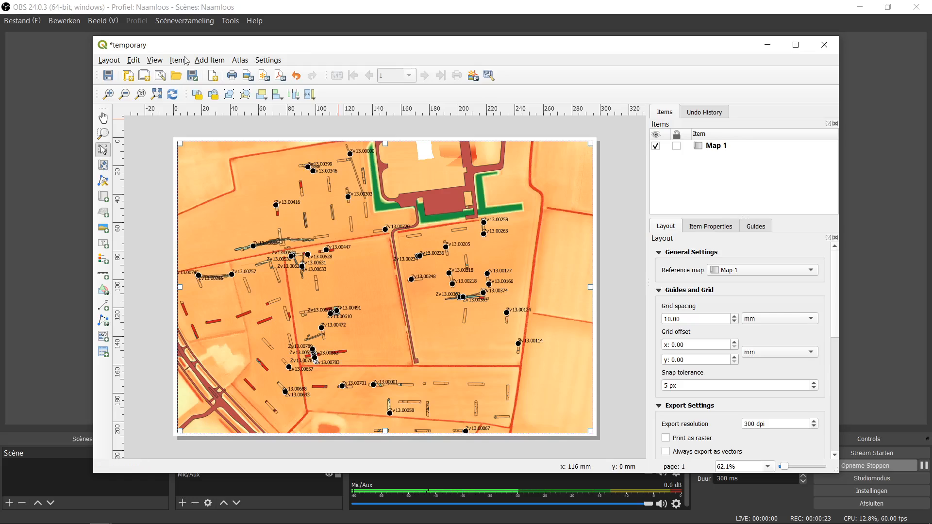
Step: Inspect the layout page and its map at different page zoom levels, from close up to the full sheet
click(105, 96)
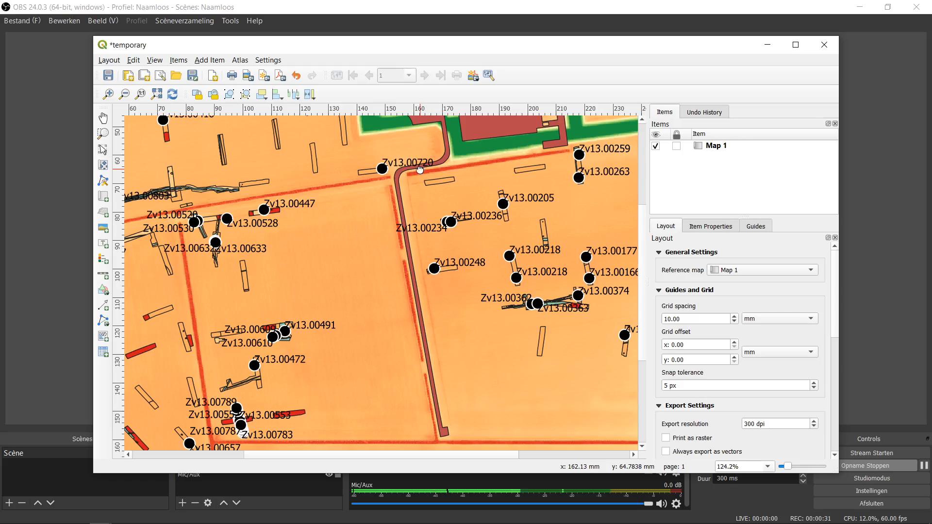
drag(421, 169, 276, 348)
drag(455, 266, 391, 249)
drag(184, 266, 599, 283)
mouse_move(517, 289)
mouse_down()
mouse_move(461, 301)
mouse_move(507, 277)
mouse_up()
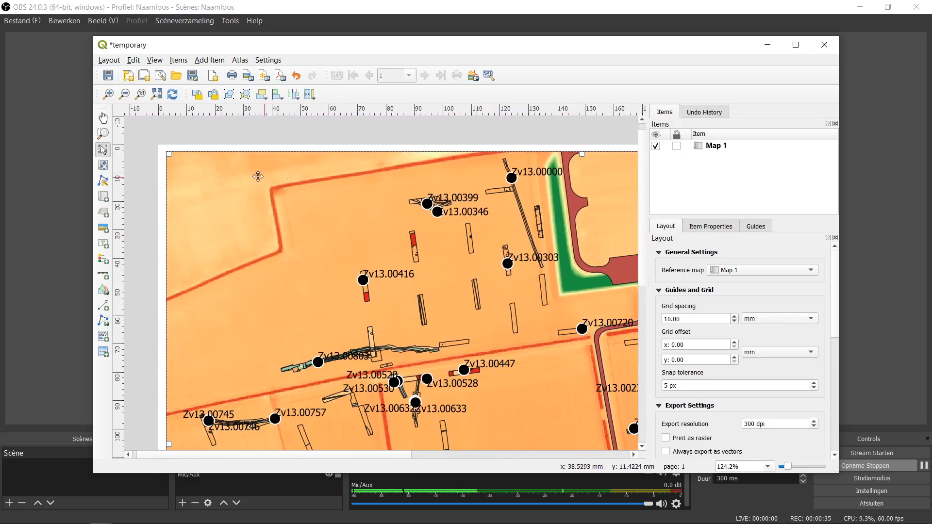
click(107, 94)
drag(369, 210, 273, 206)
click(141, 96)
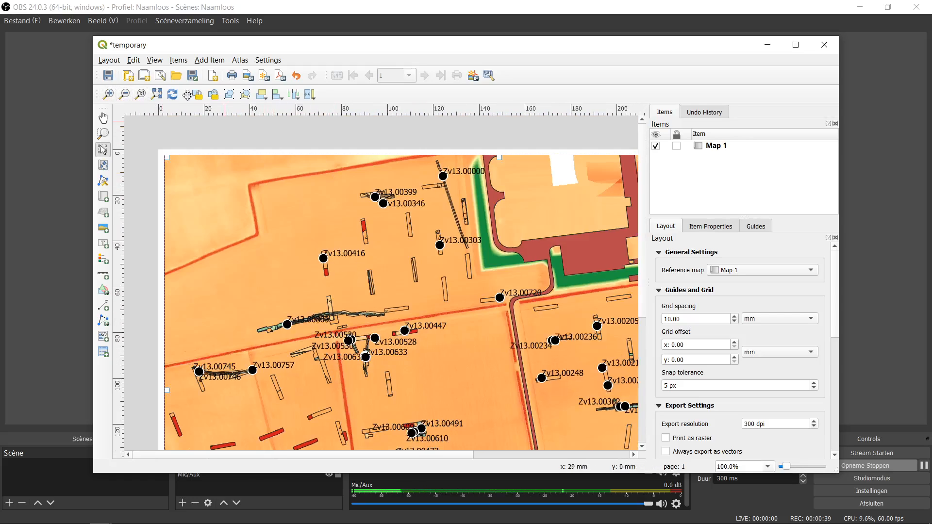
click(125, 96)
click(124, 97)
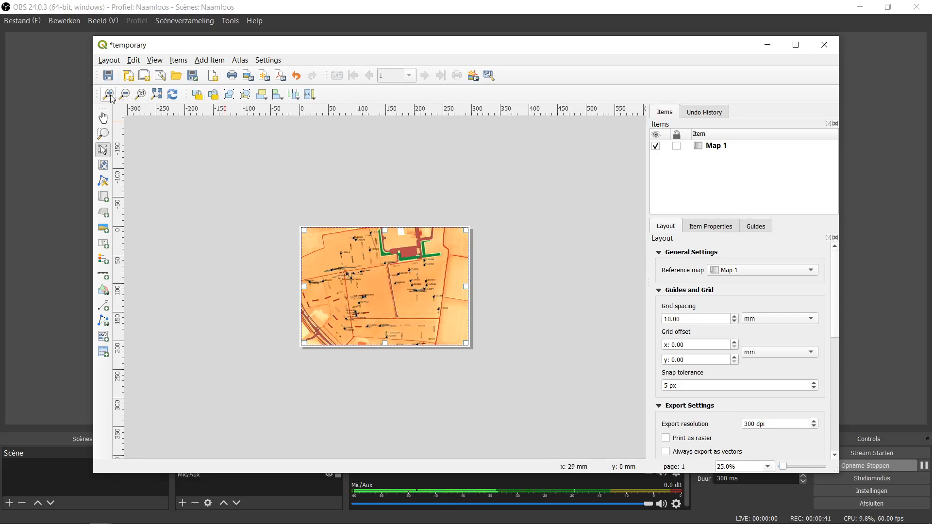
click(110, 95)
click(109, 95)
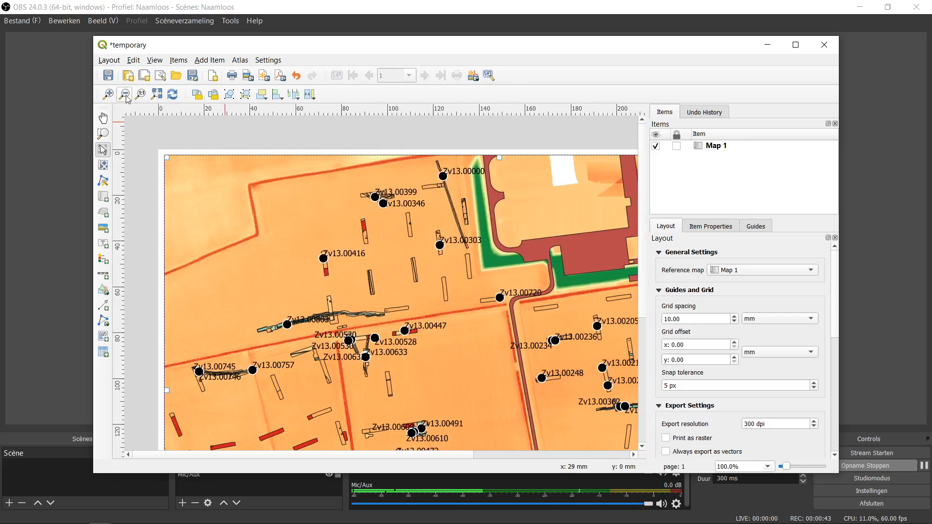
click(124, 96)
scroll(374, 287, up, 2)
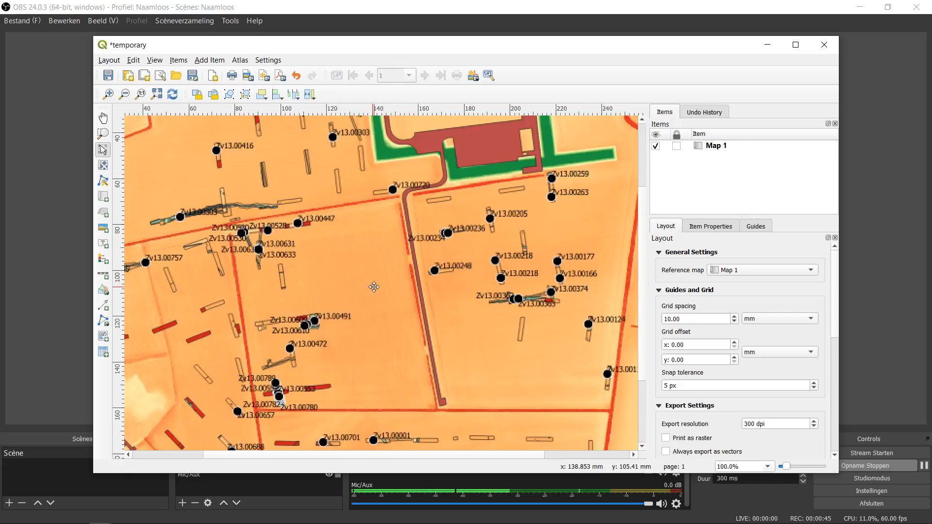
scroll(374, 287, down, 2)
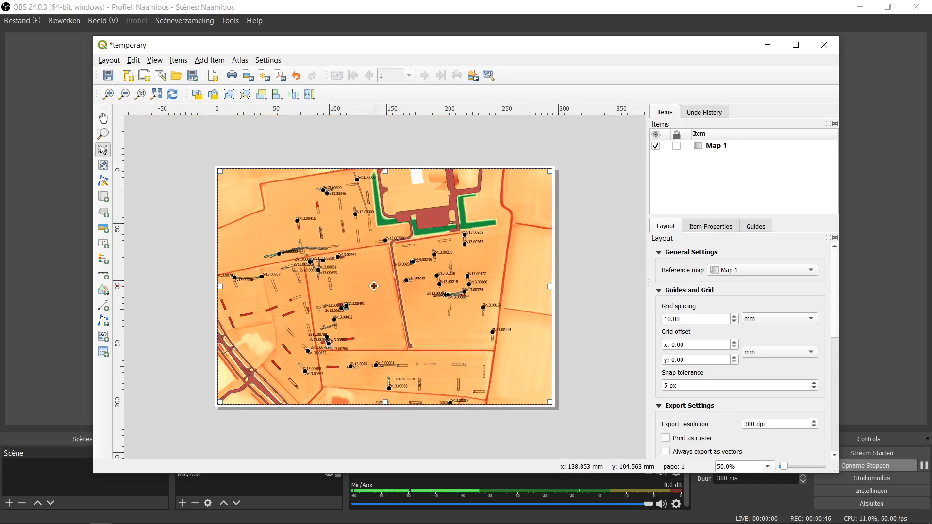
Step: Shift the map content upward within its frame using Move Item Content
click(106, 167)
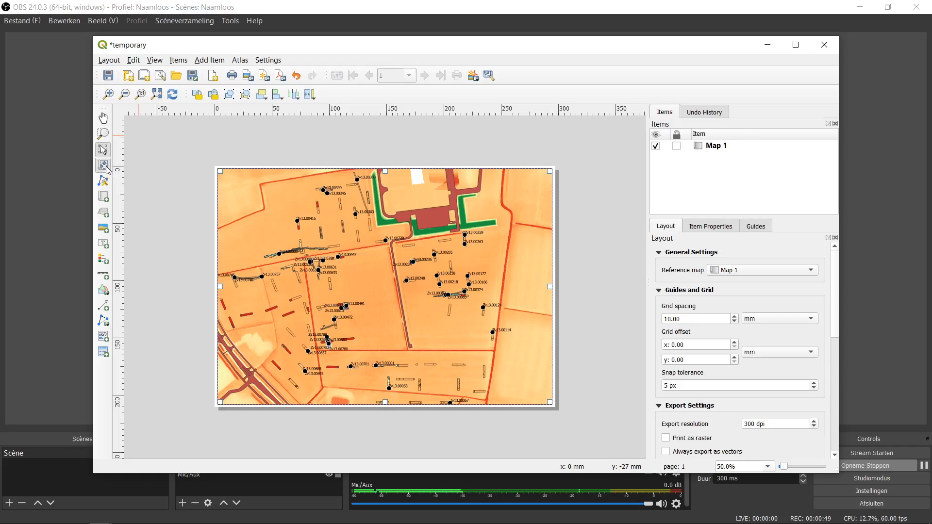
mouse_move(334, 279)
mouse_down()
mouse_move(342, 275)
mouse_move(331, 275)
mouse_up()
drag(375, 299, 369, 259)
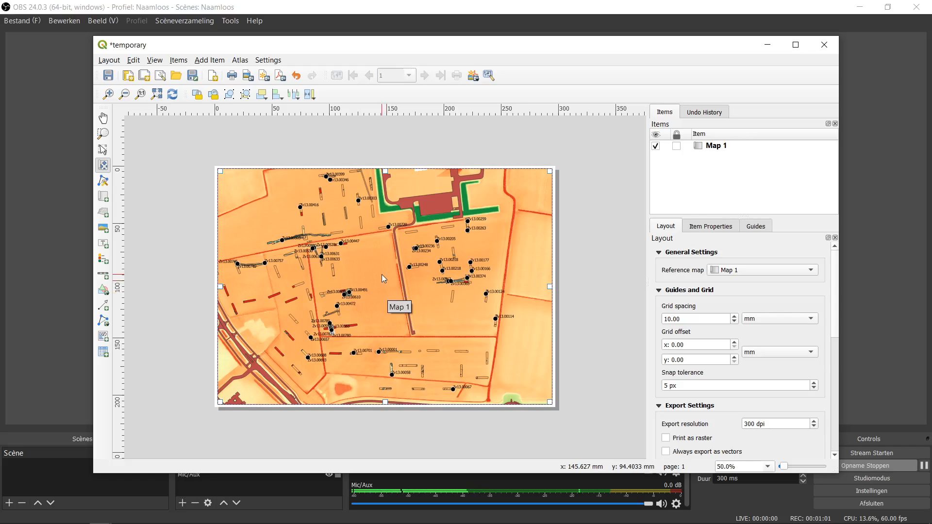
Step: Rescale the map content to include the whole height raster and surrounding roads, and shift it to the right within the frame
scroll(383, 276, down, 2)
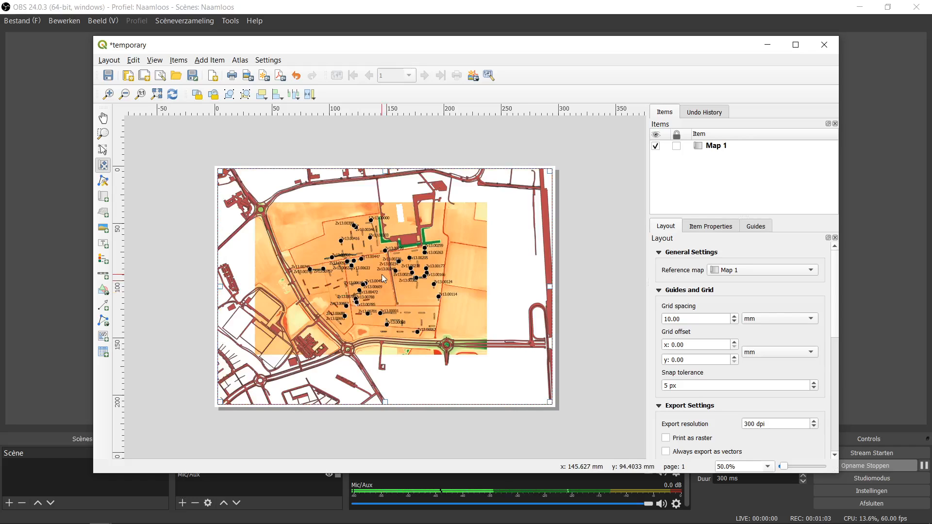
scroll(382, 272, up, 2)
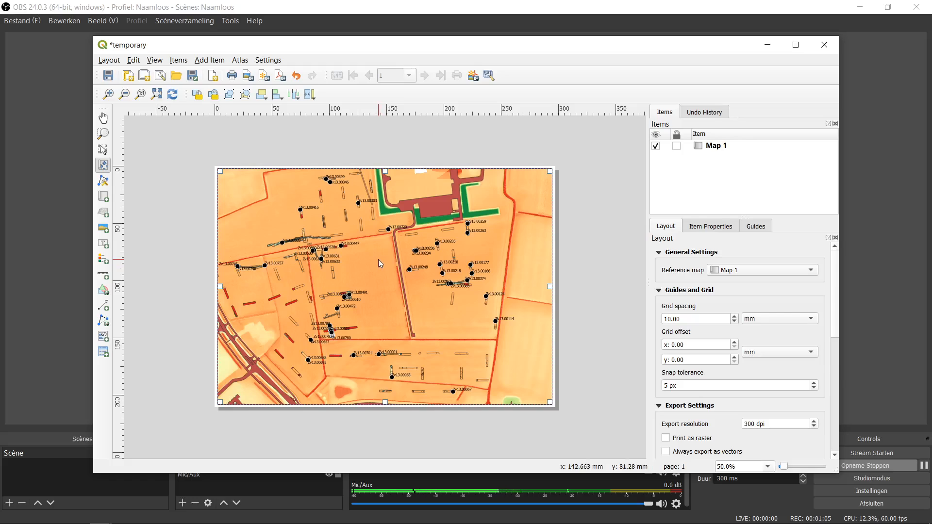
scroll(378, 262, up, 2)
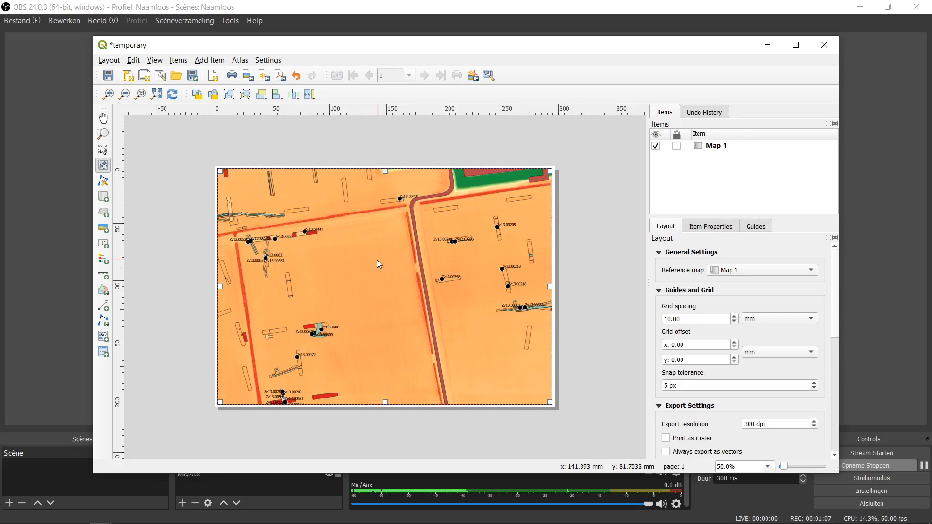
scroll(378, 262, down, 2)
scroll(377, 253, down, 2)
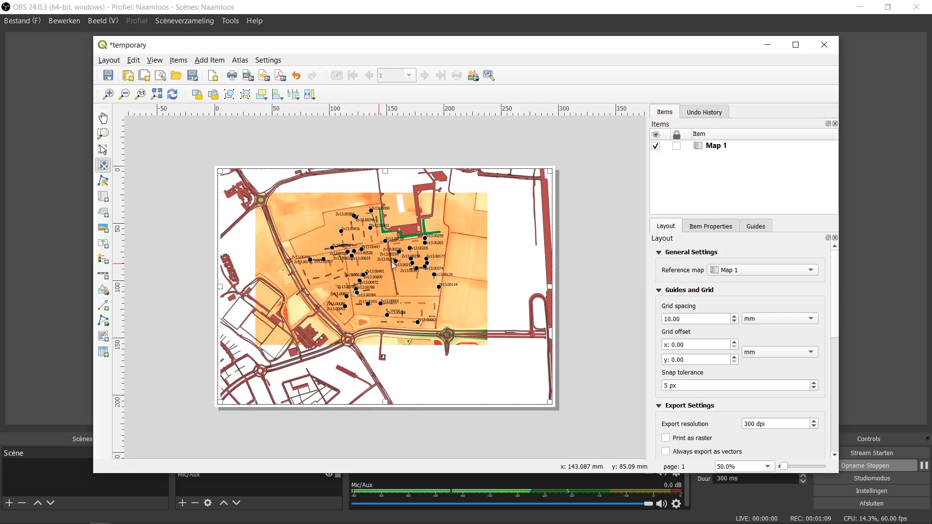
drag(377, 255, 430, 253)
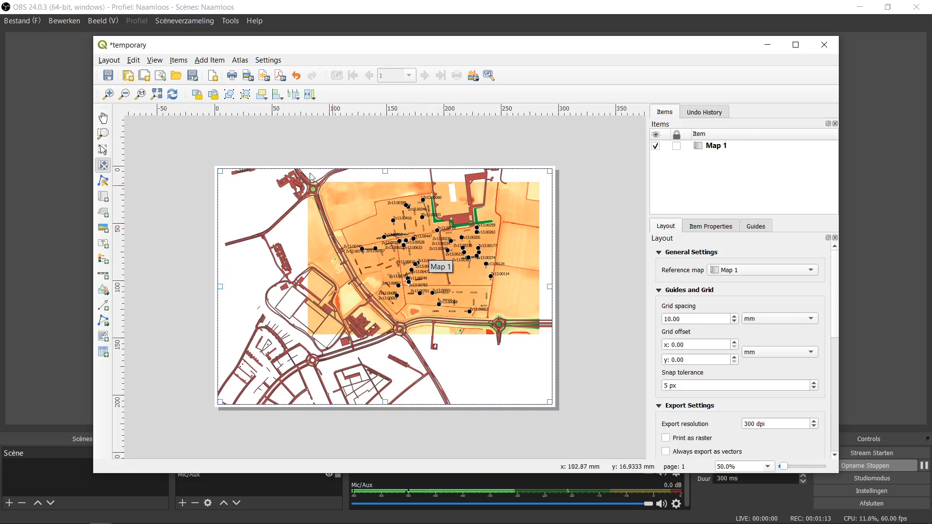
Step: Inspect the height raster area of the layout page up close and return to the full-page view
click(103, 134)
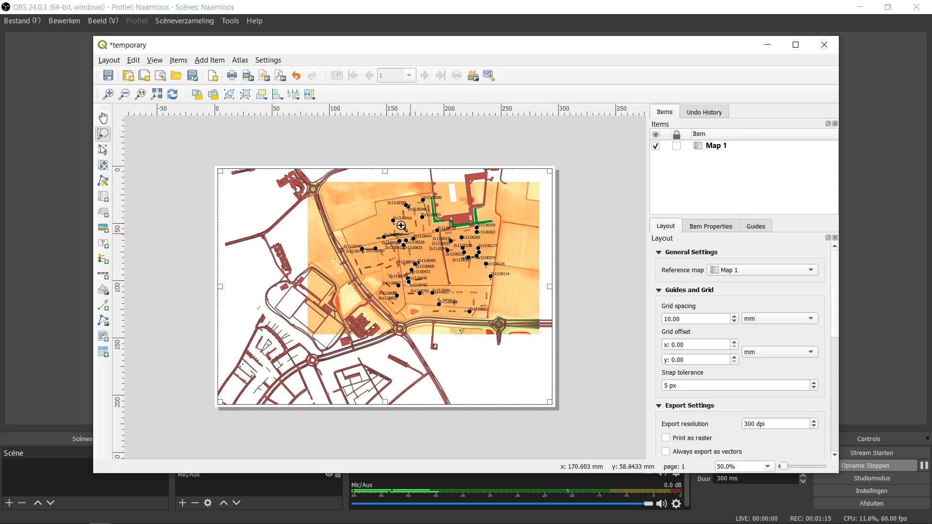
drag(293, 177, 542, 345)
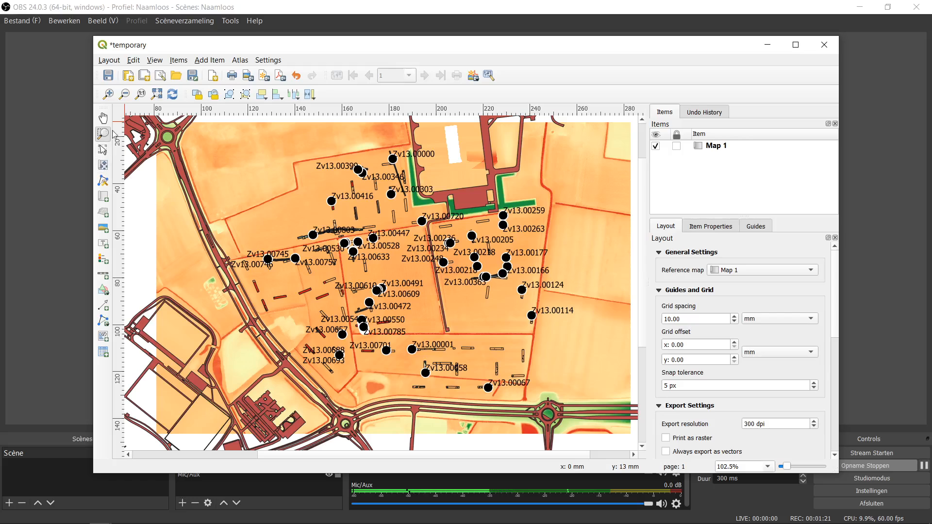
click(124, 94)
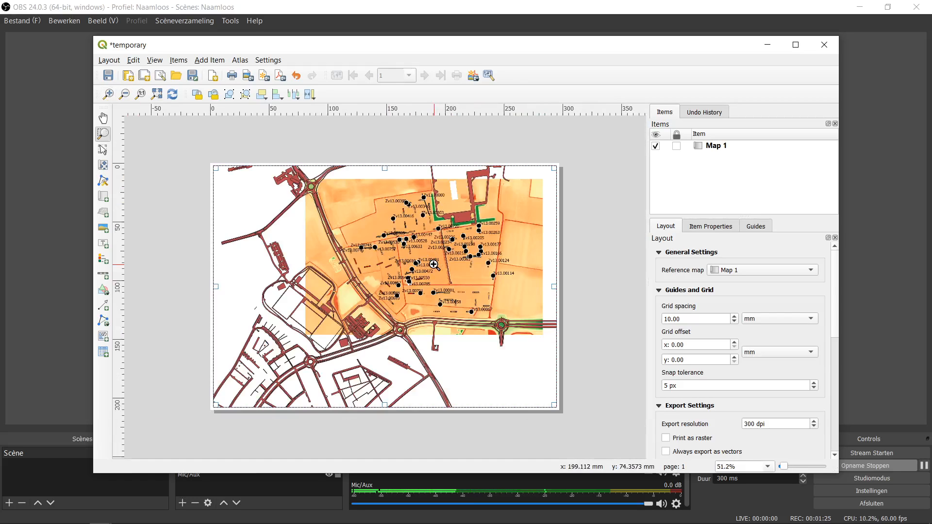
Step: Switch to the QGIS layout and add a scale bar for Map 1 near the page's lower-right corner
click(99, 518)
mouse_move(98, 519)
click(192, 457)
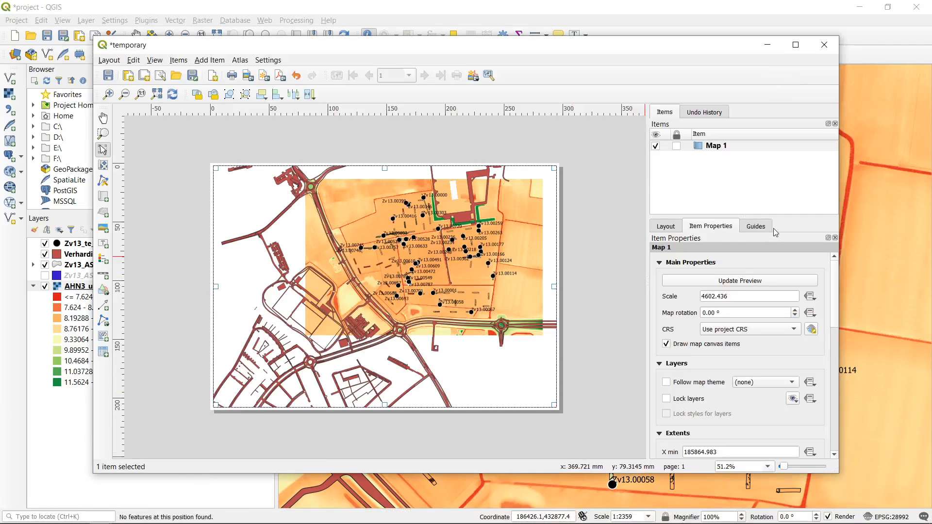
click(743, 151)
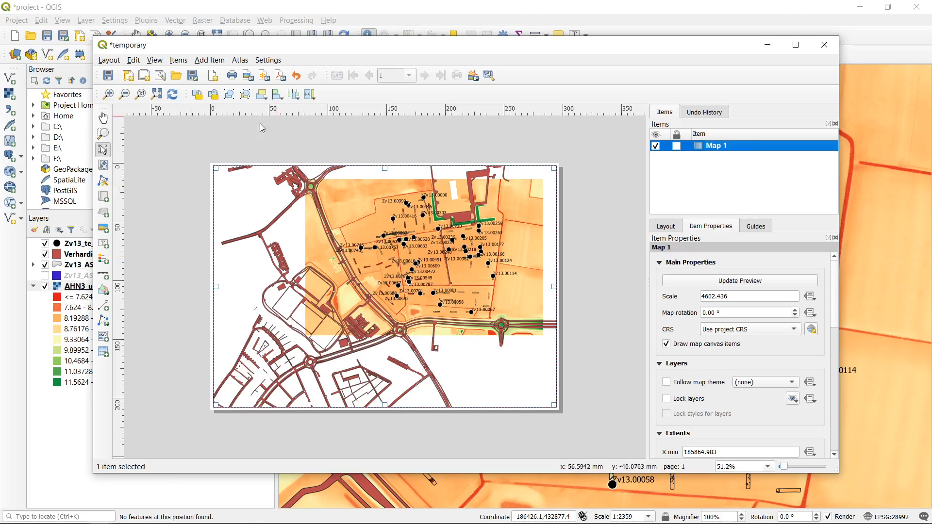
click(105, 278)
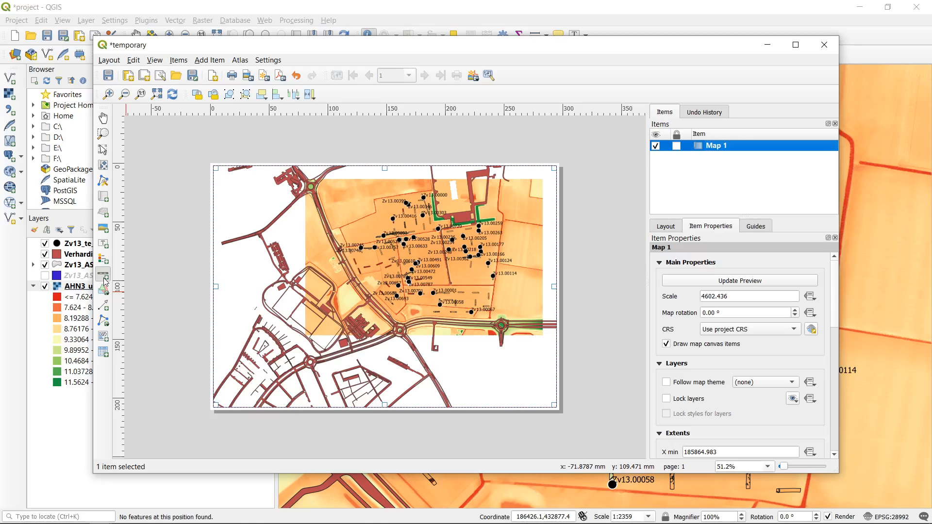
drag(431, 383, 544, 402)
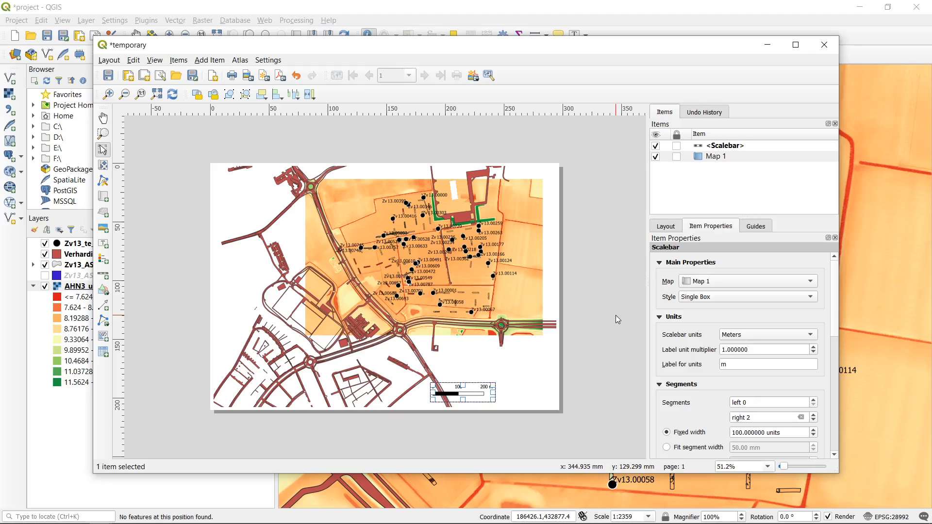
Step: Set the scale bar to 4 right segments and nudge it slightly to the right on the page
click(724, 146)
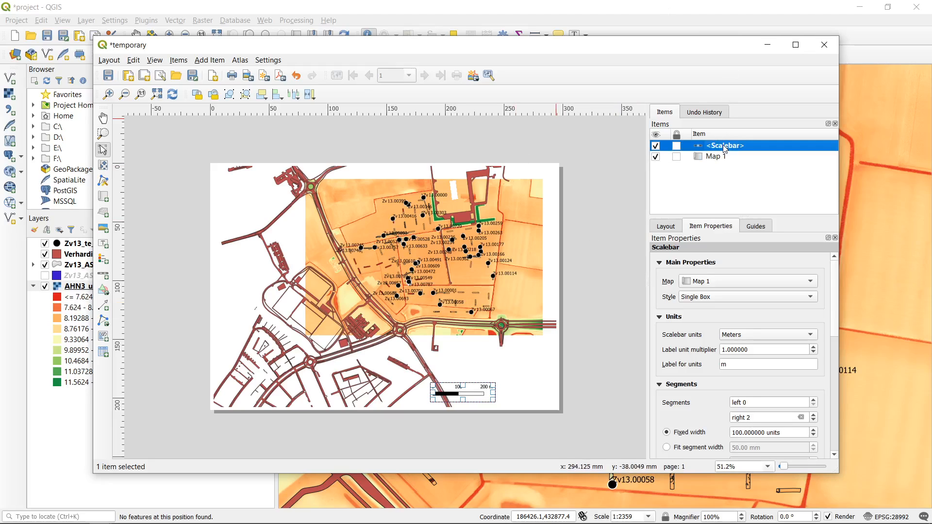
click(677, 233)
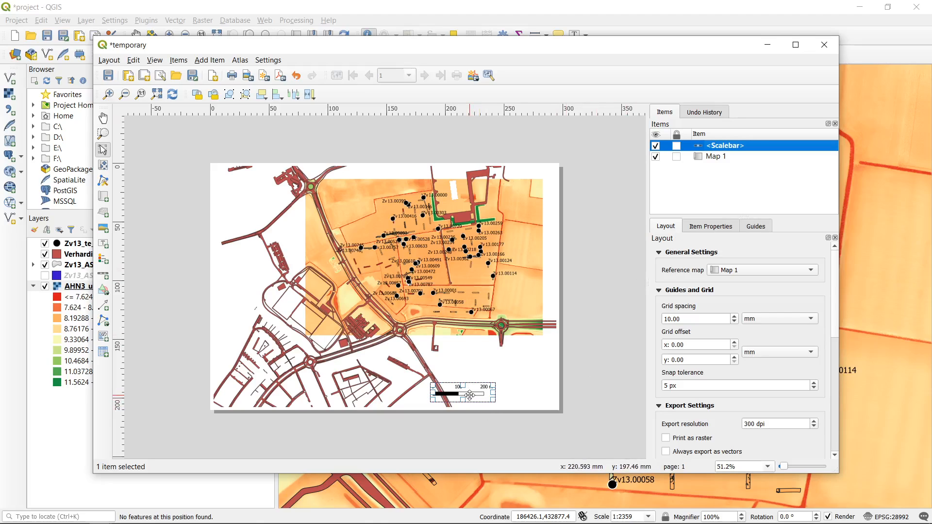
click(717, 228)
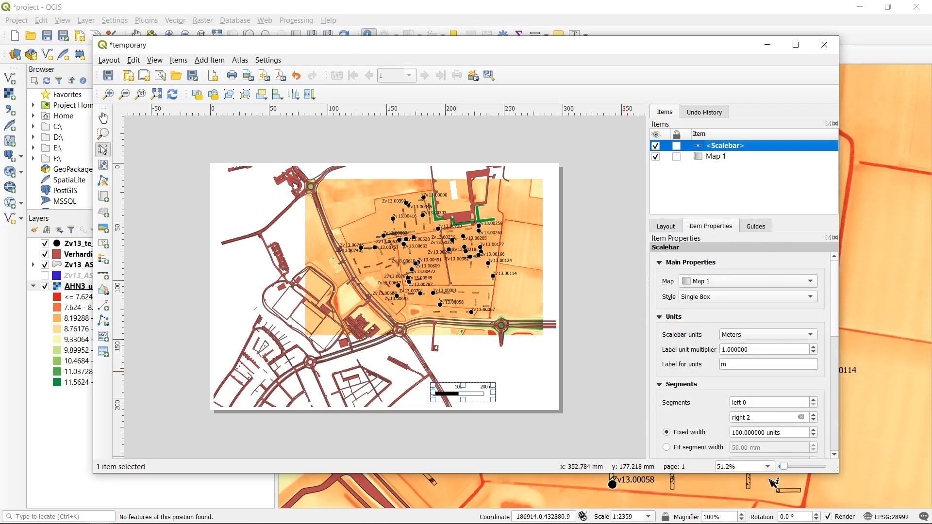
click(814, 415)
click(814, 415)
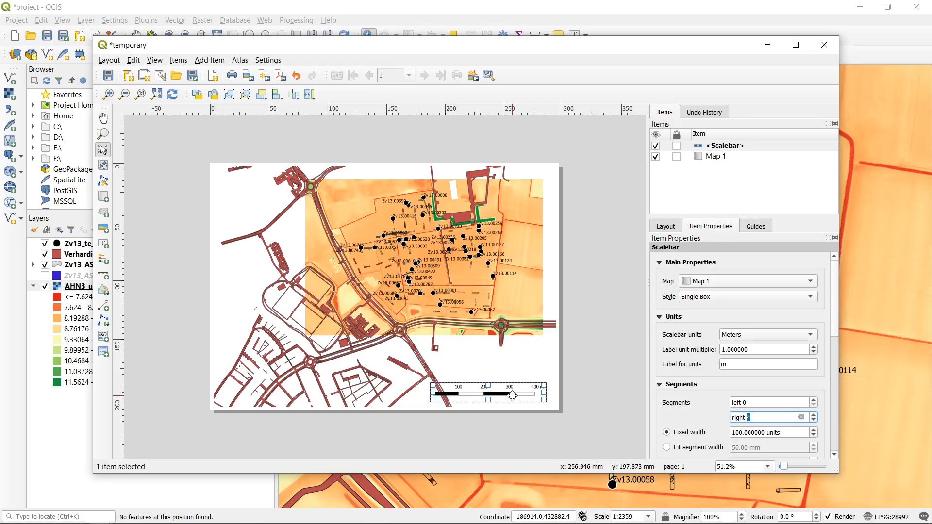
drag(512, 396, 517, 394)
click(597, 373)
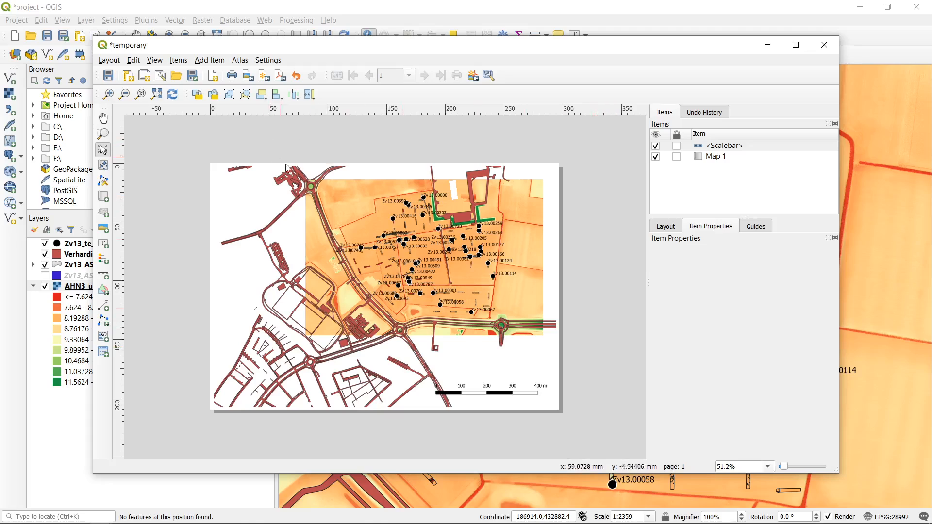
Step: Draw a vertical north arrow pointing up in the blank upper-left area of the map using Add Arrow
click(104, 306)
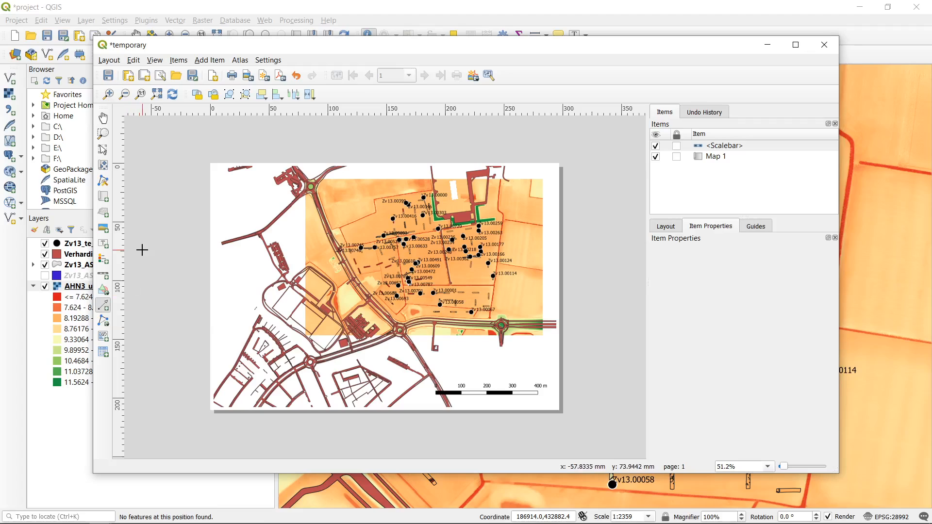
click(232, 270)
click(231, 193)
right_click(231, 193)
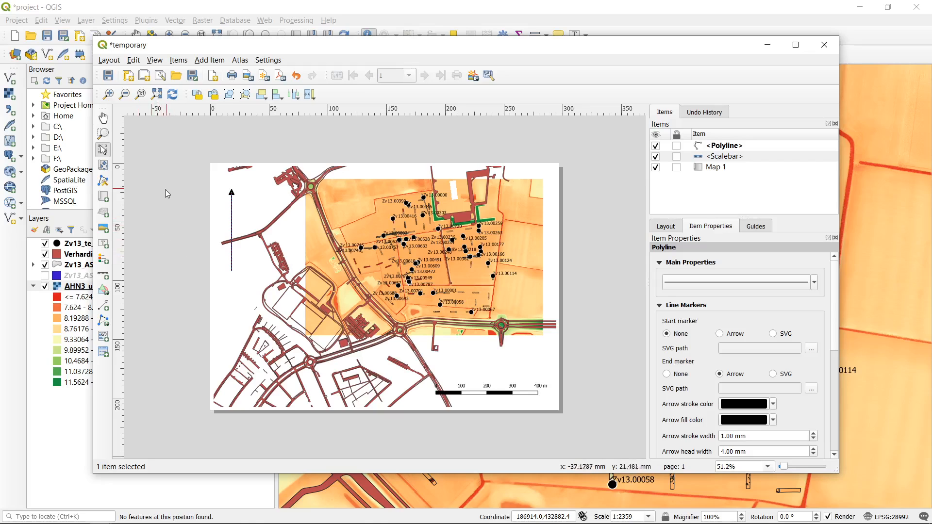
click(147, 268)
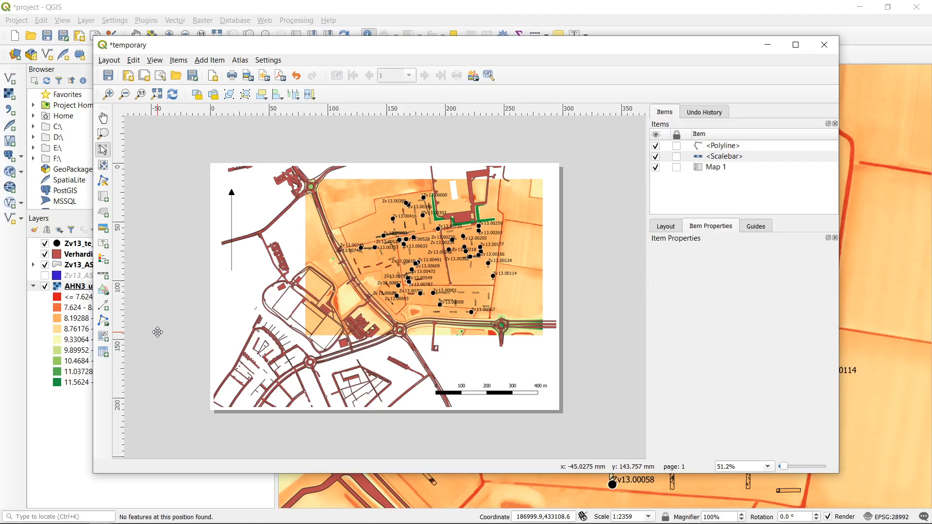
Step: Add a legend in the lower-left part of the page, drawn about 58 mm wide and 102 mm high
click(102, 262)
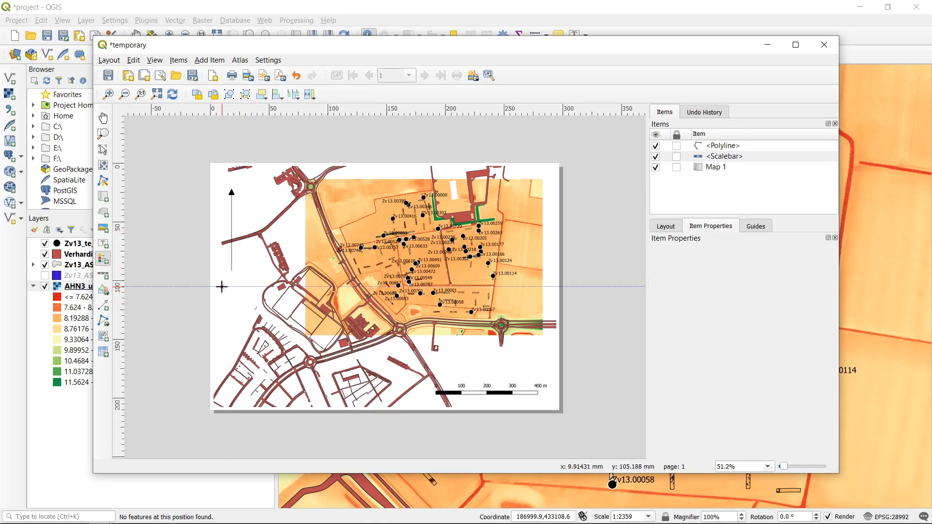
drag(221, 281, 289, 399)
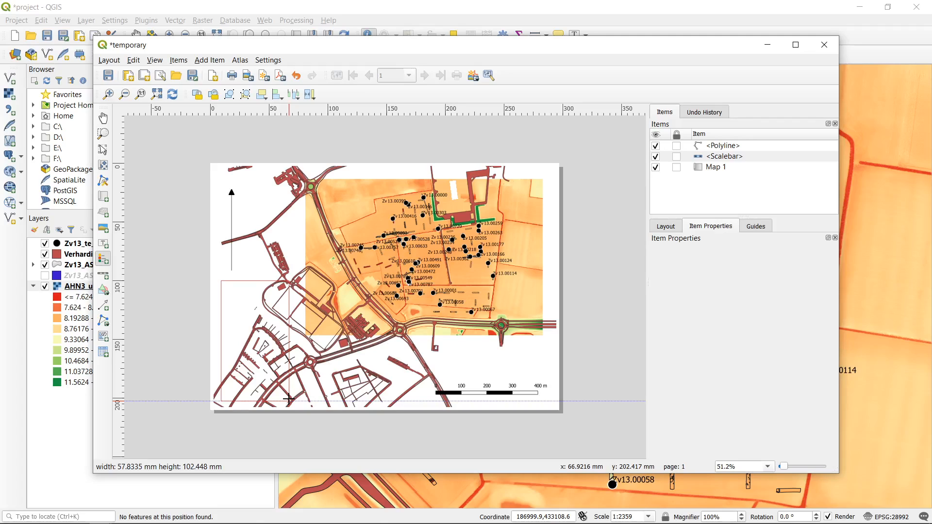
drag(289, 399, 289, 399)
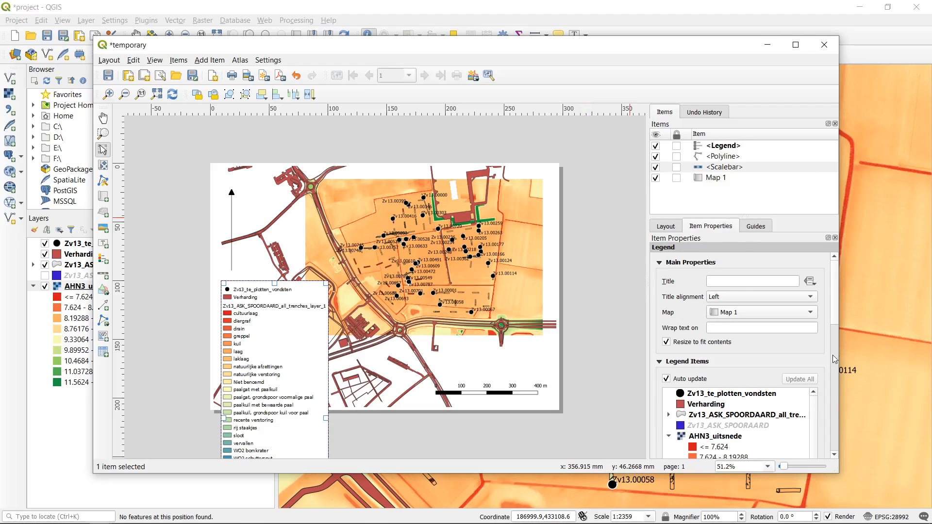
Step: Disable the legend's auto update, remove every layer entry except AHN3_uitsnede, and move the legend down toward the page's lower-left corner
scroll(833, 314, down, 1)
scroll(833, 320, down, 3)
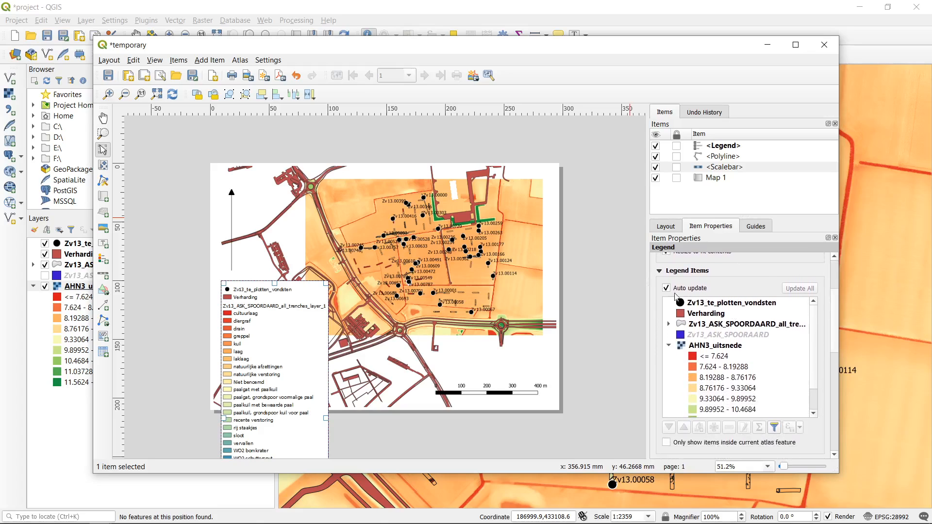
click(667, 289)
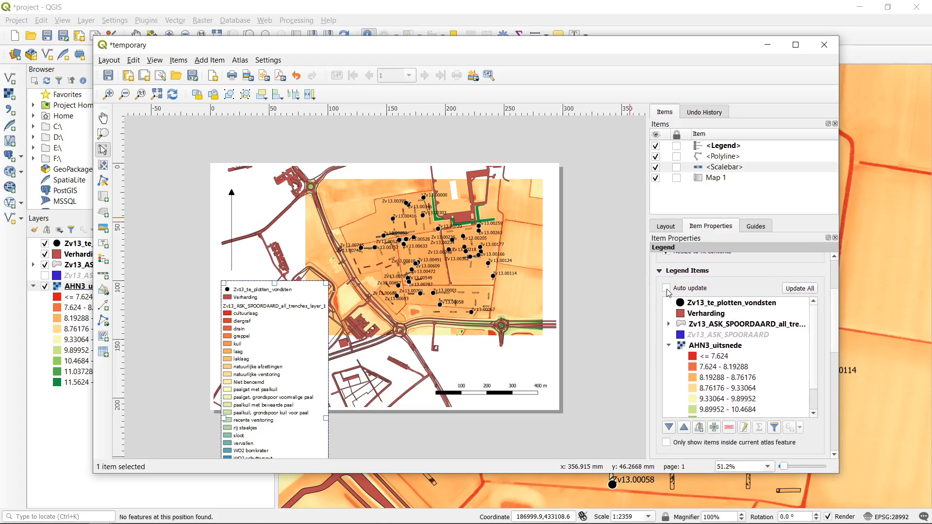
click(743, 303)
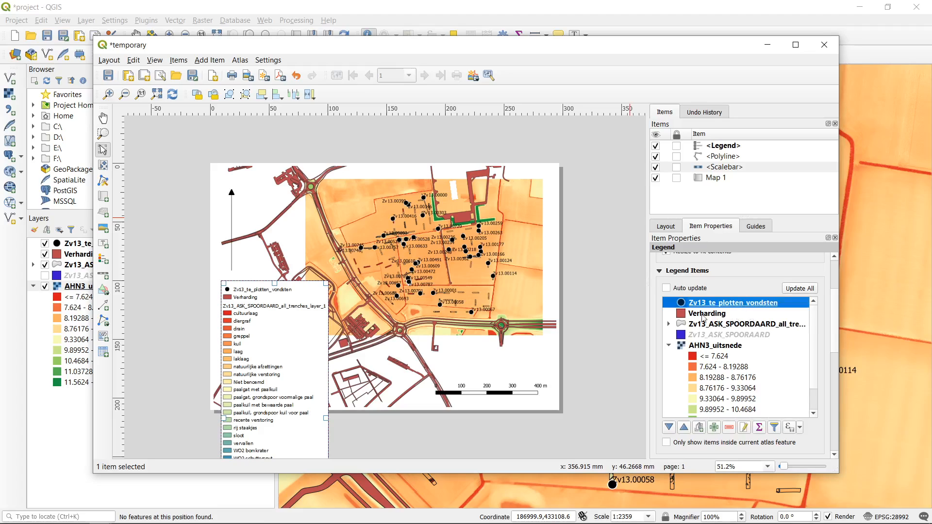
shift+click(718, 335)
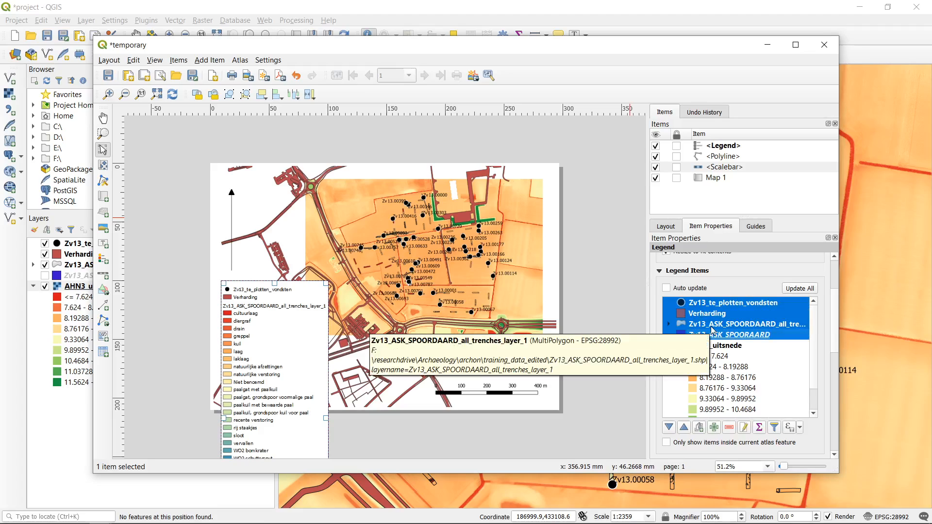
click(729, 429)
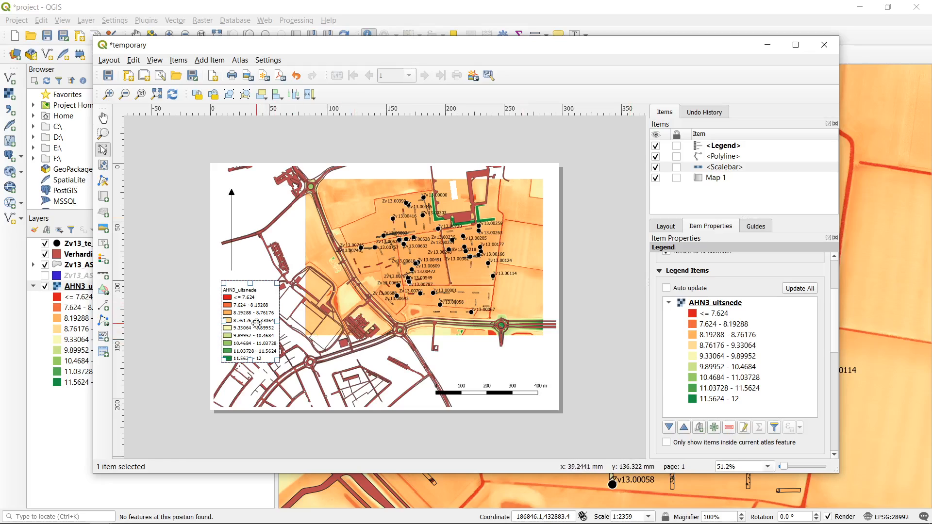
drag(256, 326, 251, 352)
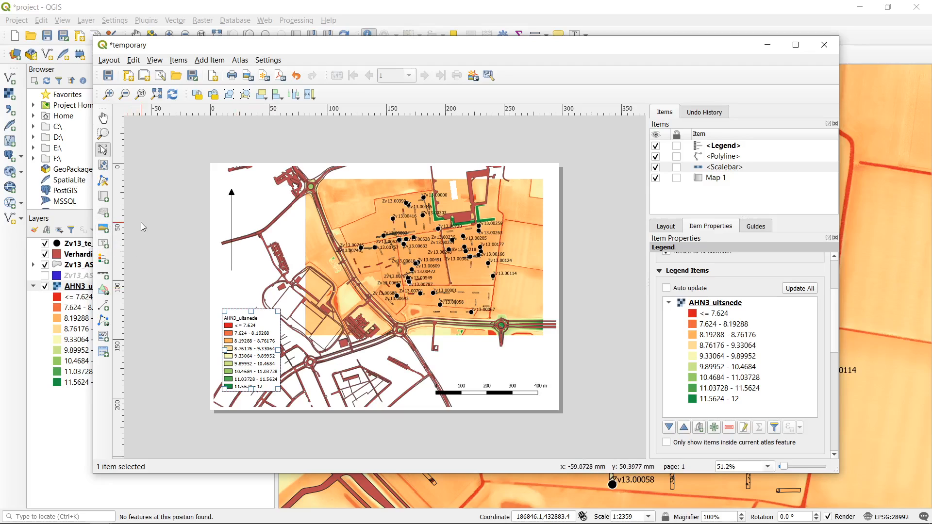
click(160, 194)
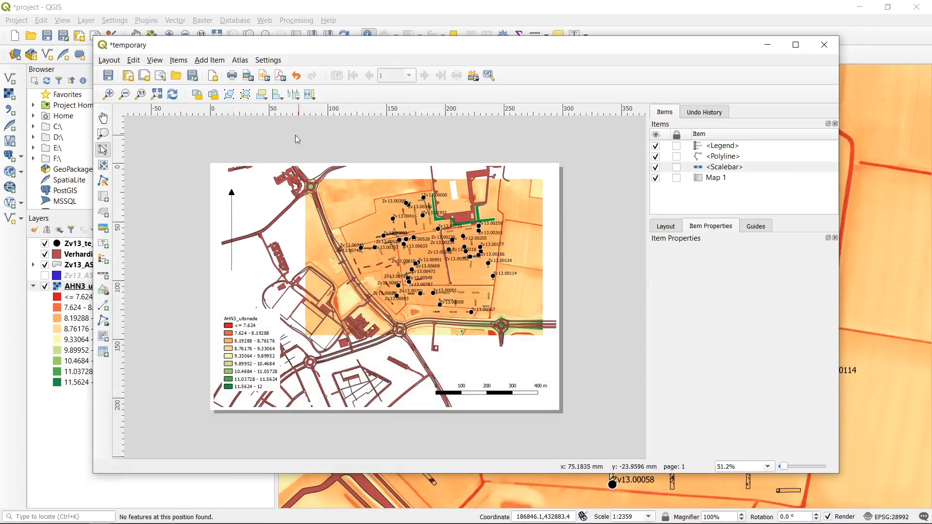
Step: Start exporting the layout as an image and choose the training_data_edited folder under Archaeology, archon as its destination
click(109, 61)
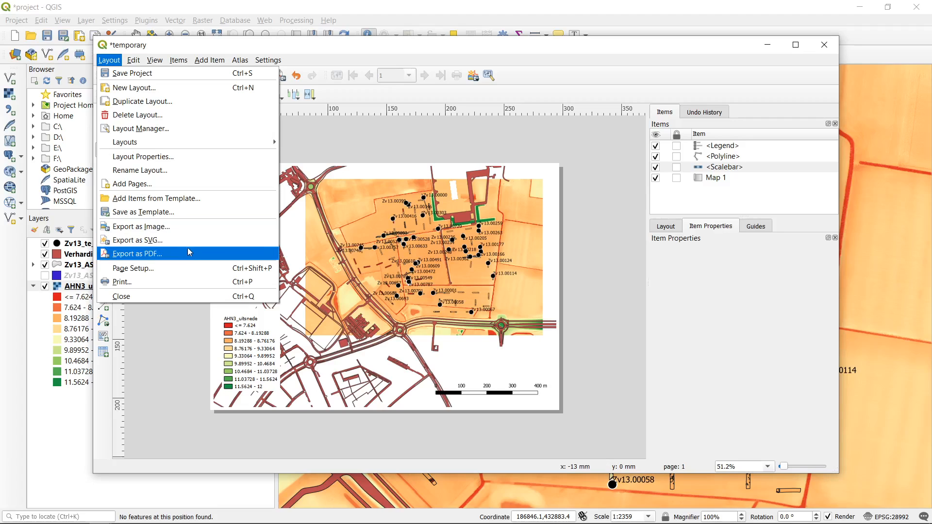
click(191, 228)
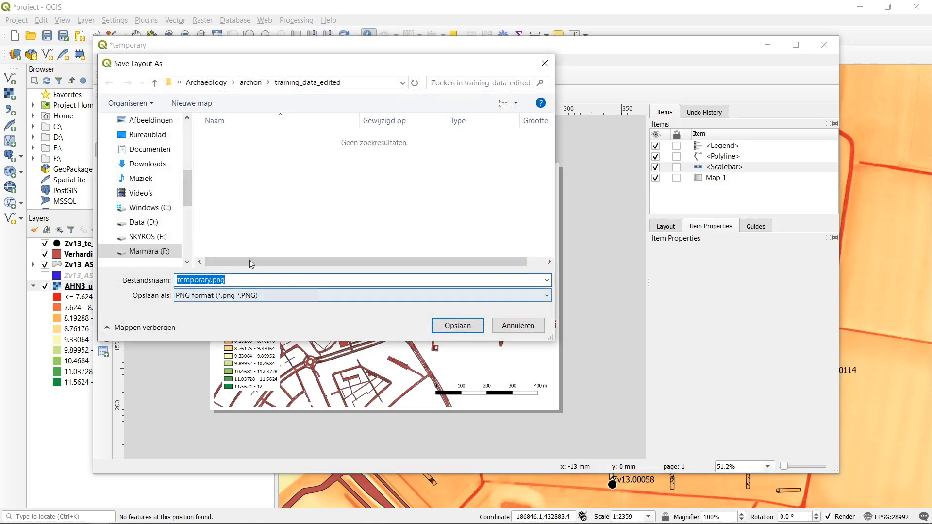
scroll(187, 185, down, 2)
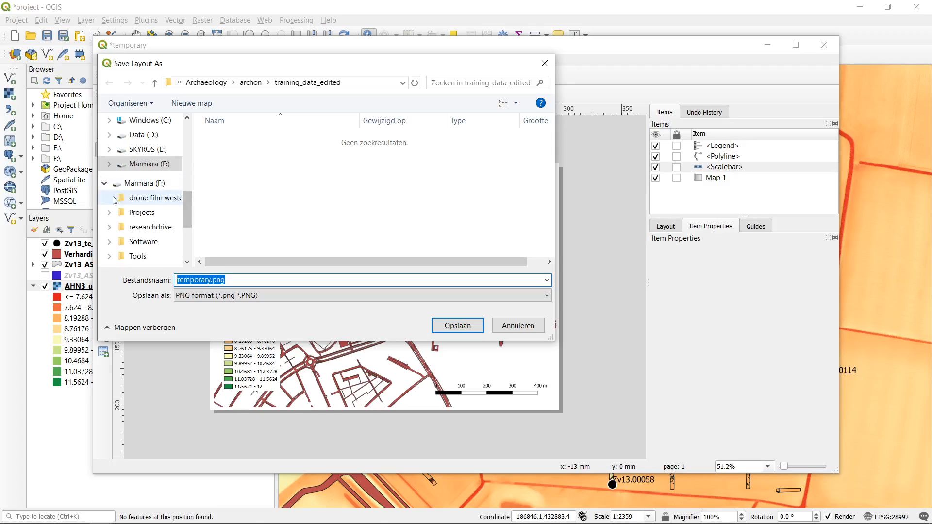
click(111, 227)
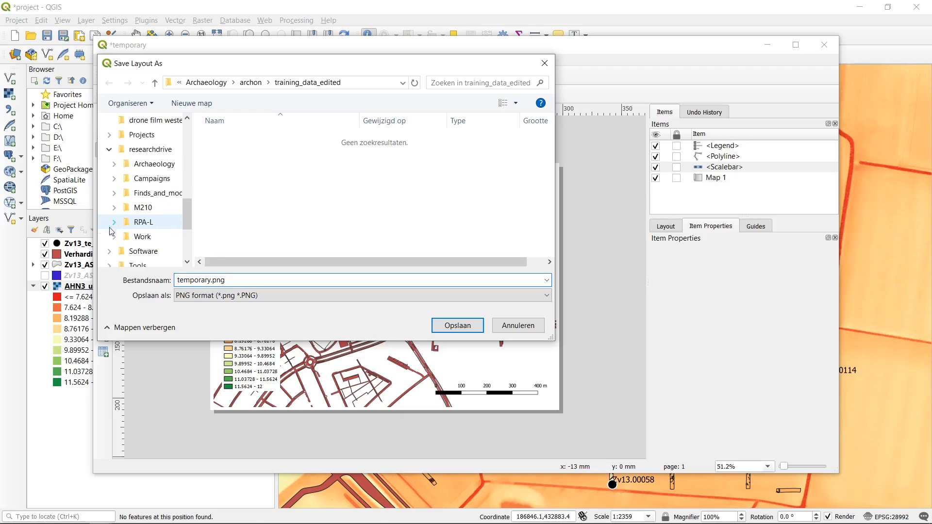
click(116, 165)
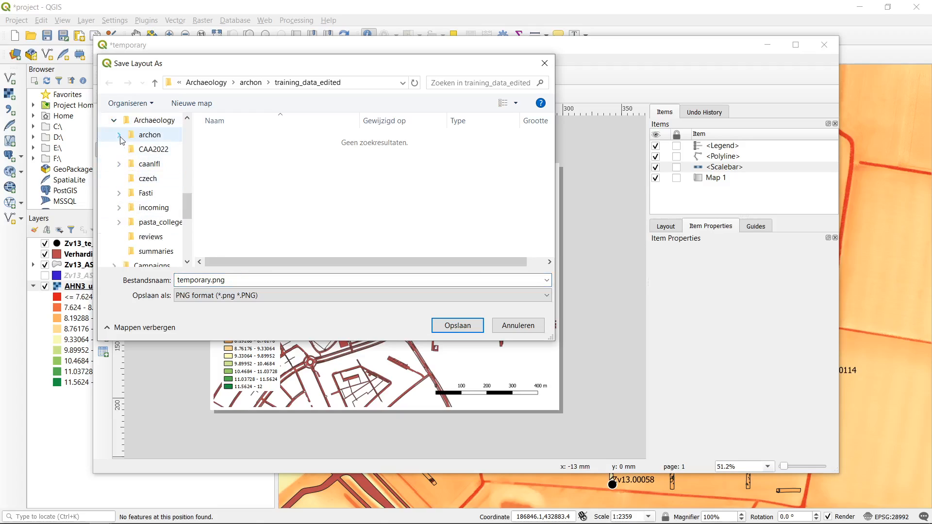
click(119, 138)
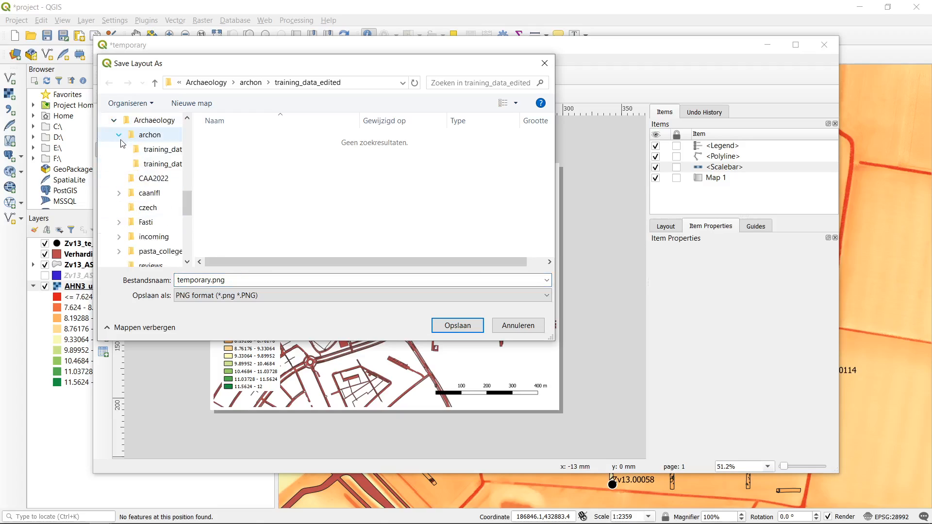
click(156, 150)
Step: Save the layout as temporary.jpg in JPG format, keeping the default image export options
click(245, 293)
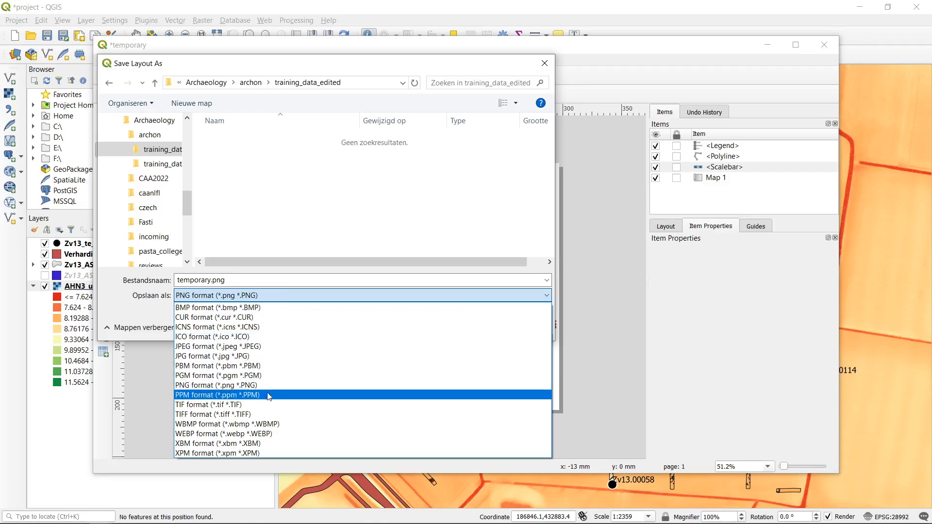
click(287, 356)
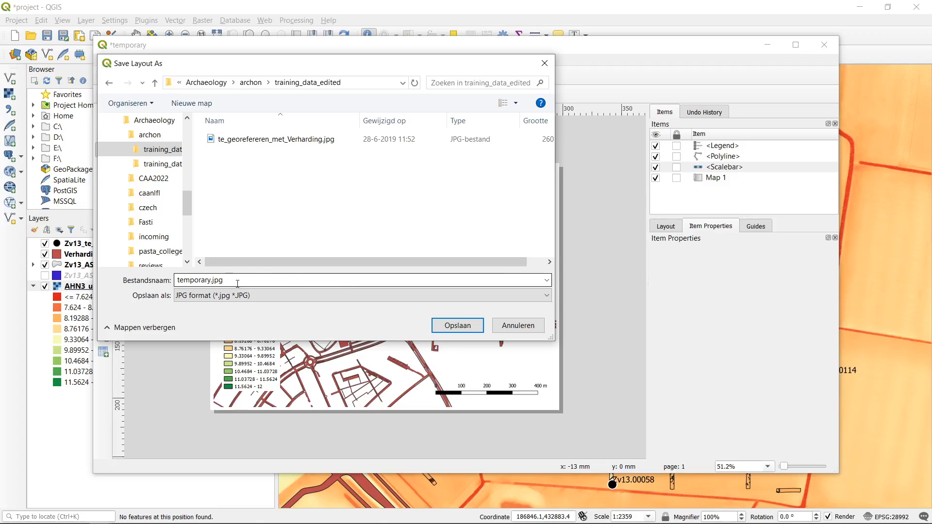
click(460, 325)
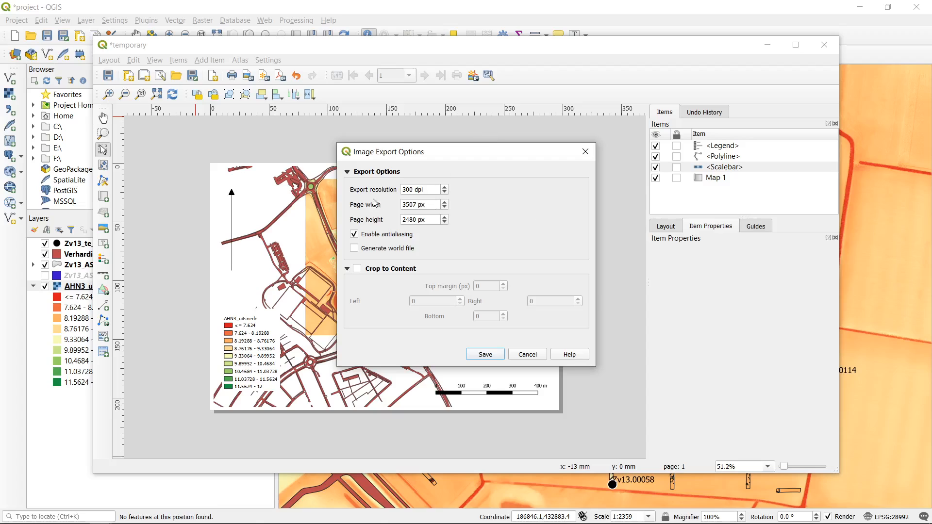
click(485, 354)
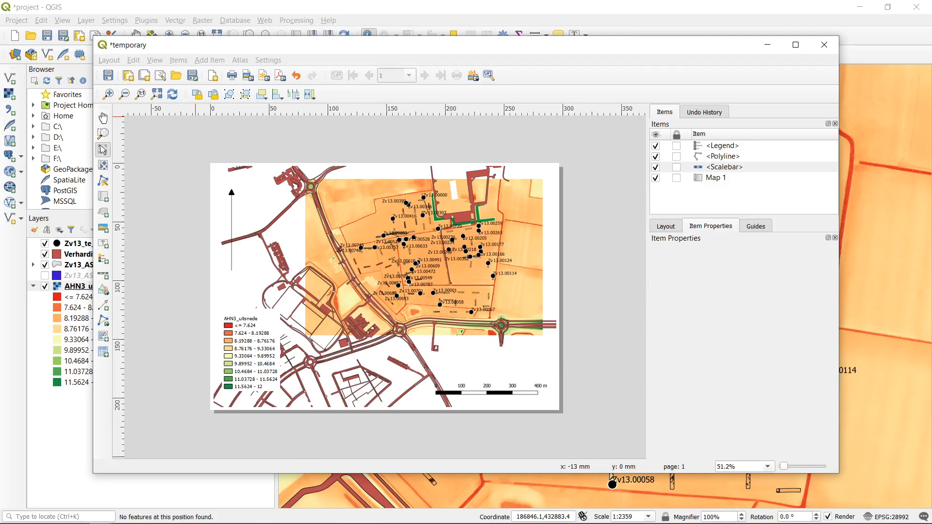
Step: Switch to File Explorer and open the training_data_edited folder under Marmara (F:), researchdrive, Archaeology, archon
click(78, 514)
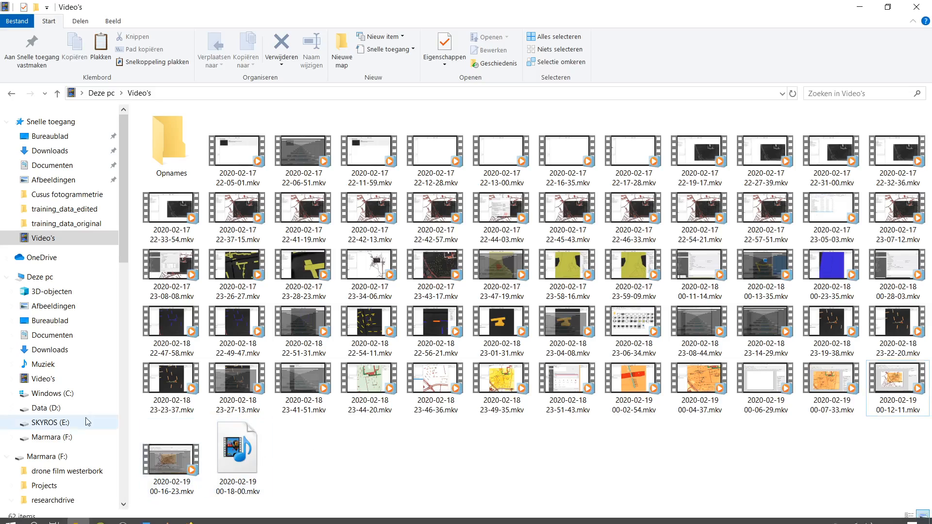
click(46, 263)
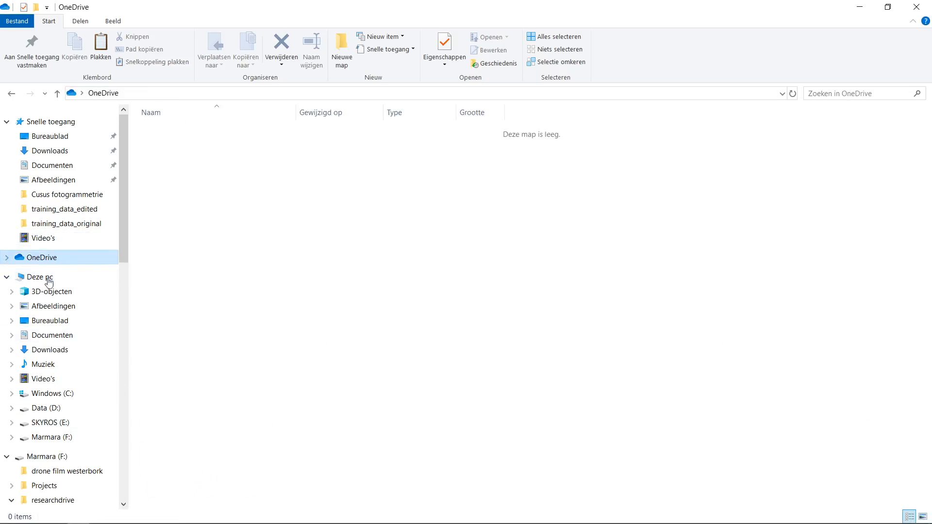
click(12, 437)
click(16, 456)
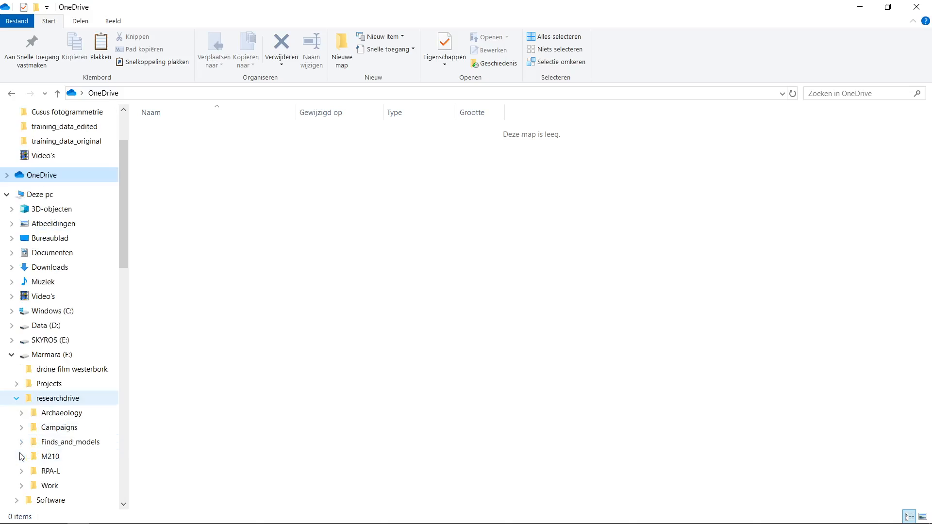
click(21, 413)
click(27, 369)
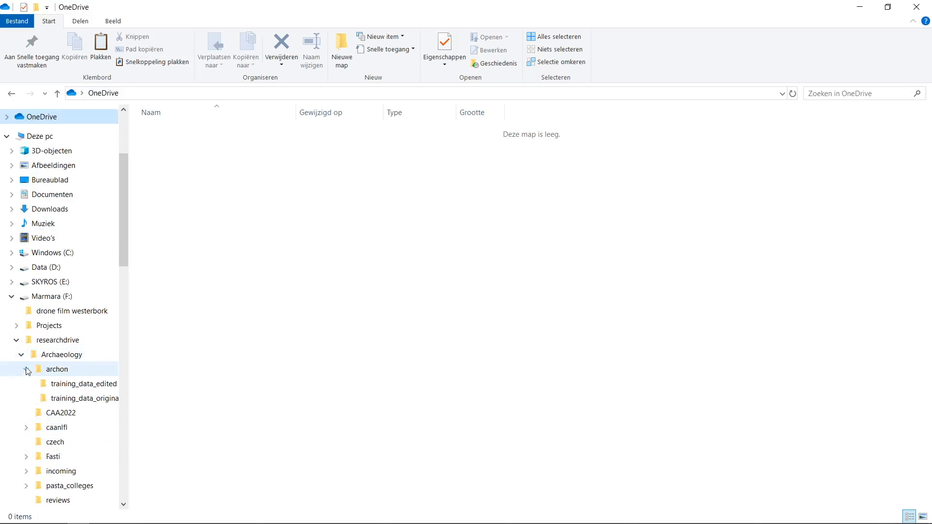
click(80, 384)
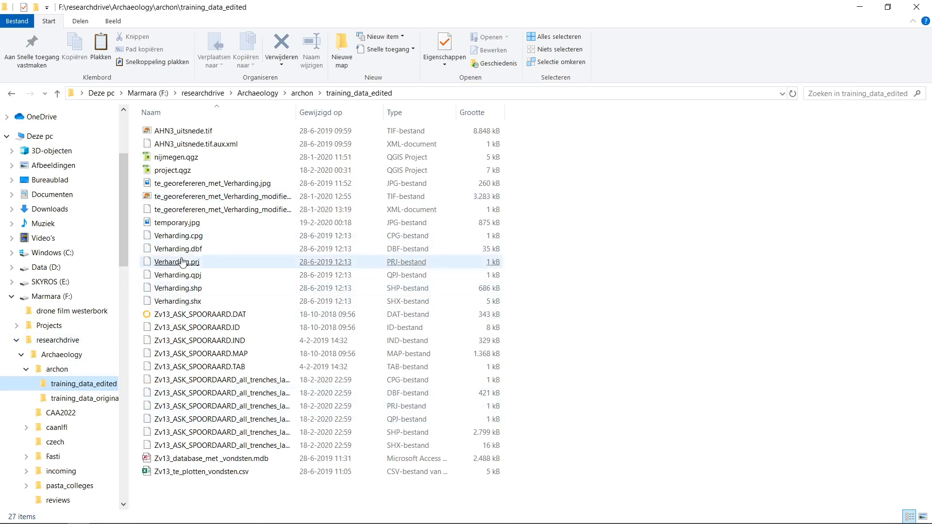
Step: Open temporary.jpg, view the exported map in a maximized image viewer, and close the viewer
double_click(188, 222)
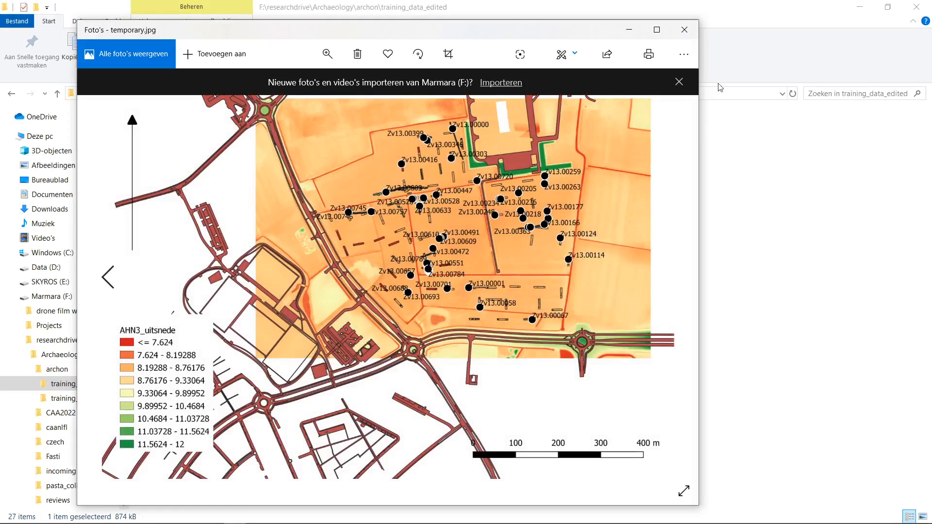
click(679, 82)
click(658, 30)
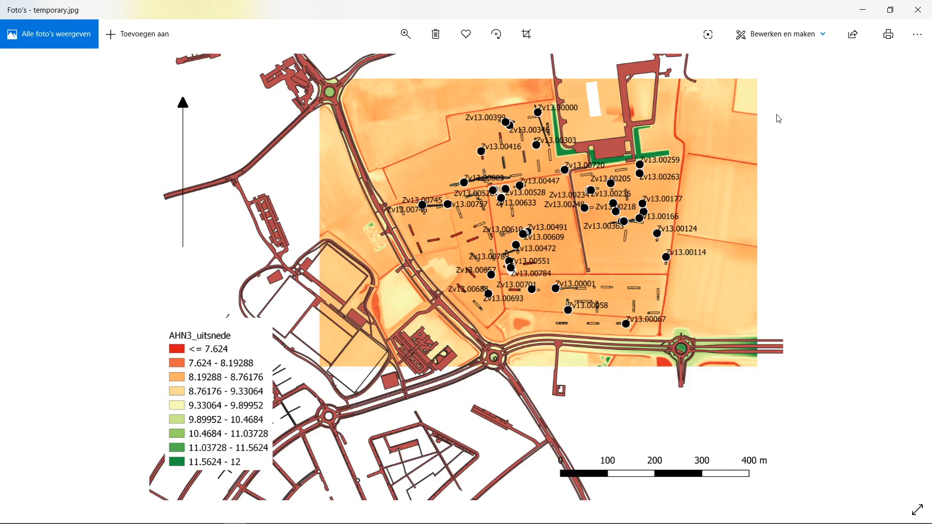
click(917, 10)
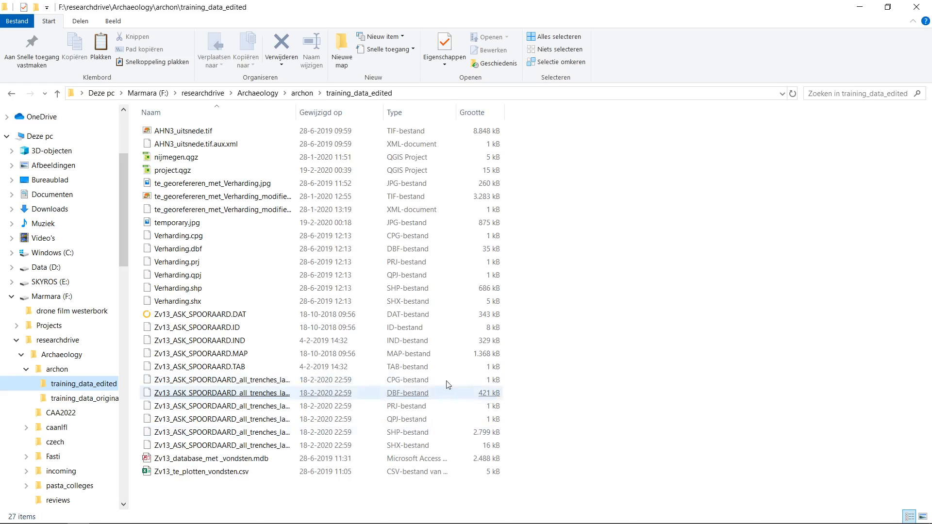
Step: Switch to QGIS and save the project as project.qgz in the training_data_edited folder, replacing the existing file
click(106, 518)
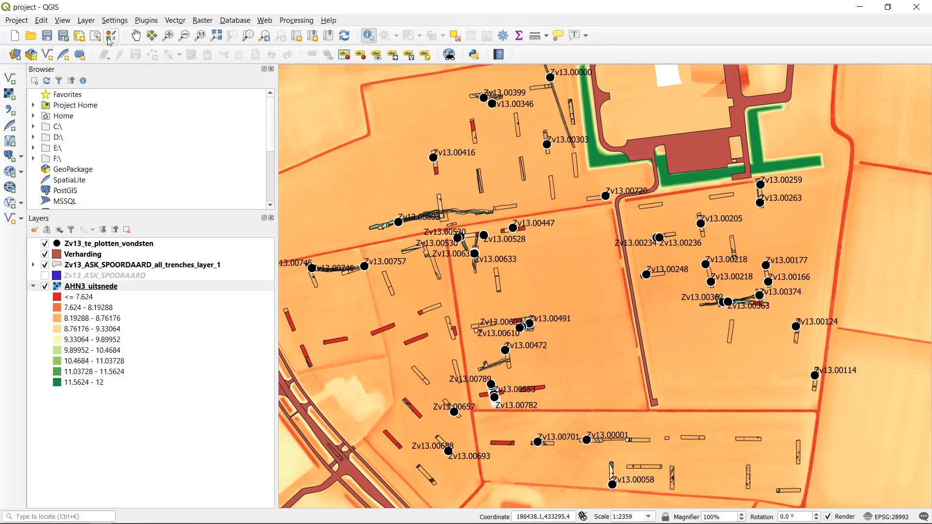
click(17, 21)
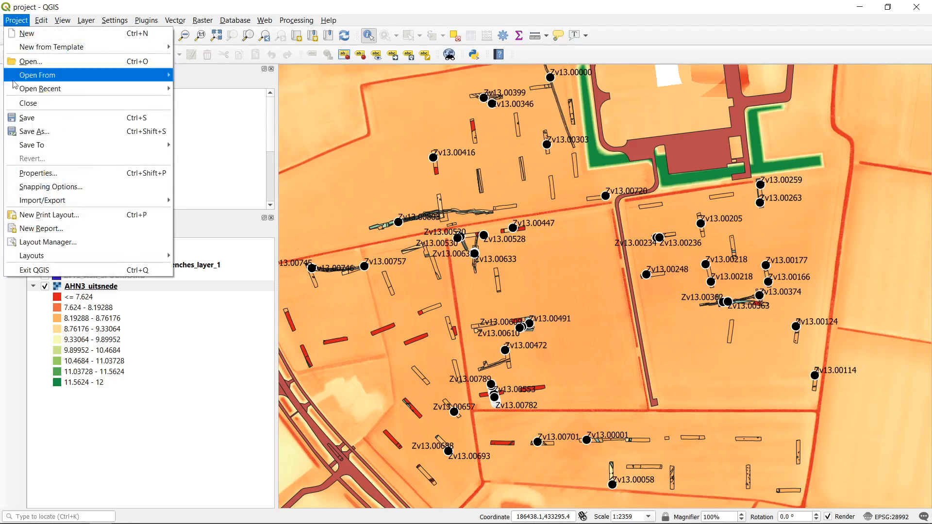
click(85, 132)
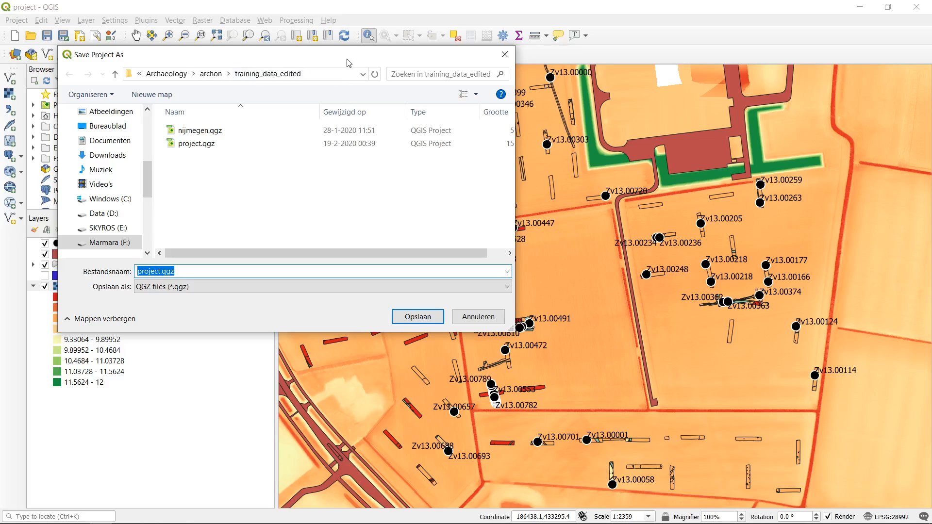
click(231, 272)
click(438, 319)
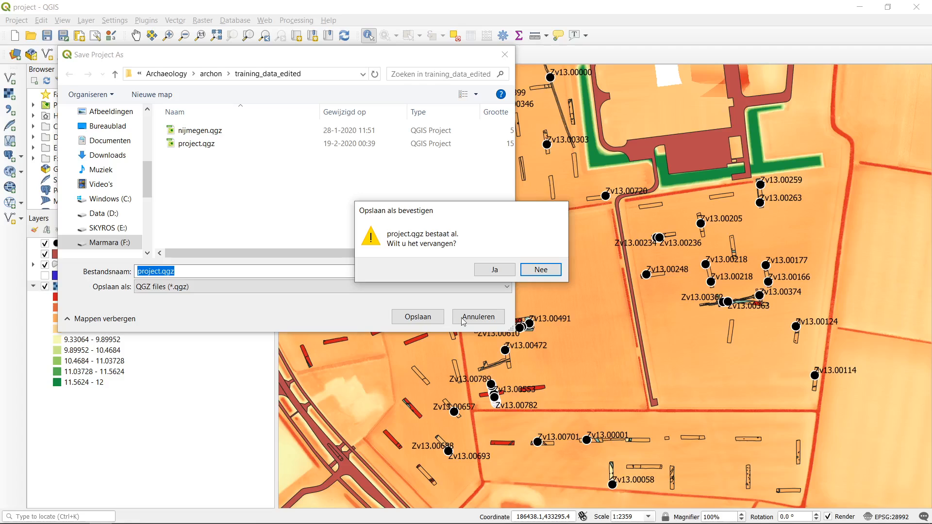
click(508, 272)
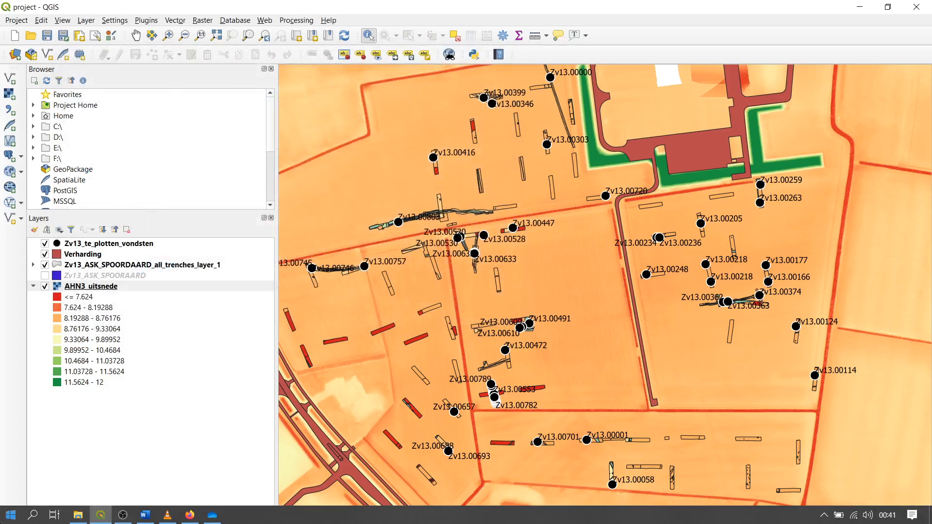
Step: Switch to File Explorer, locate project.qgz in training_data_edited, and place the folder window over part of the QGIS window
click(78, 515)
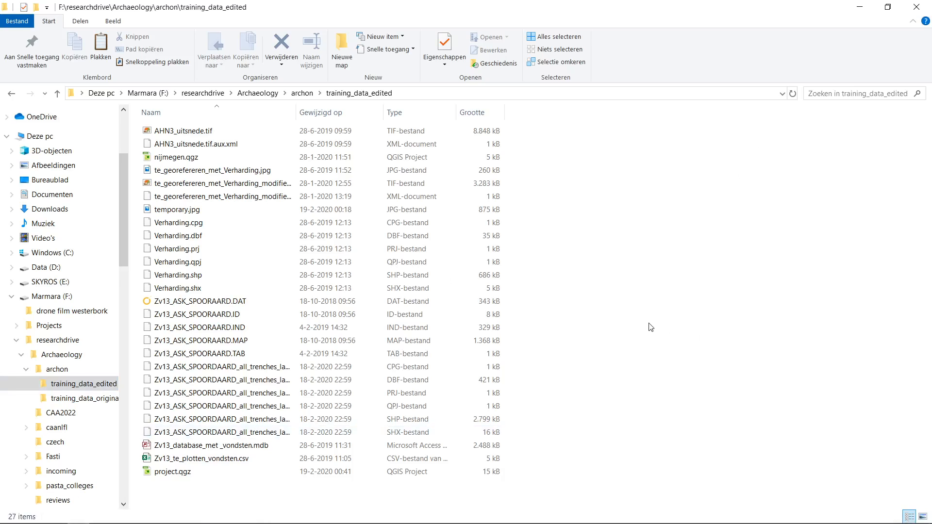
click(179, 476)
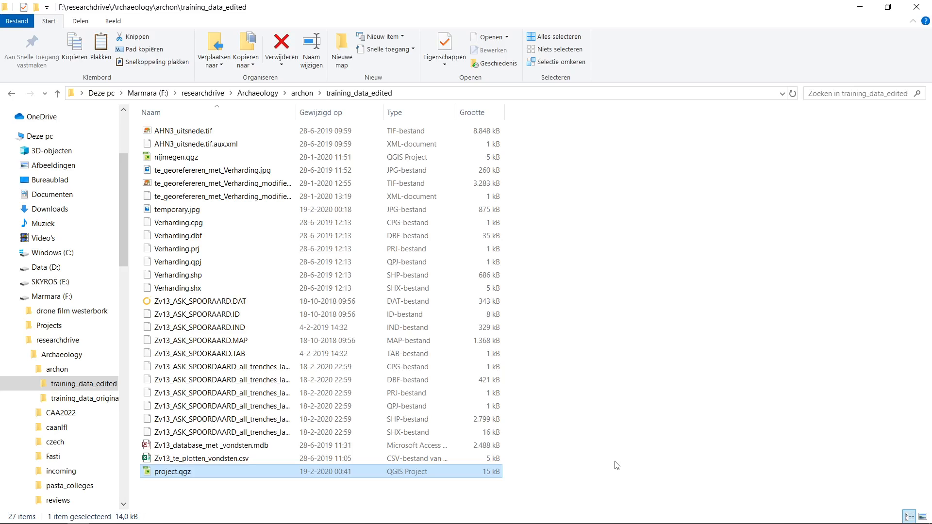
drag(610, 4, 804, 104)
scroll(631, 320, down, 4)
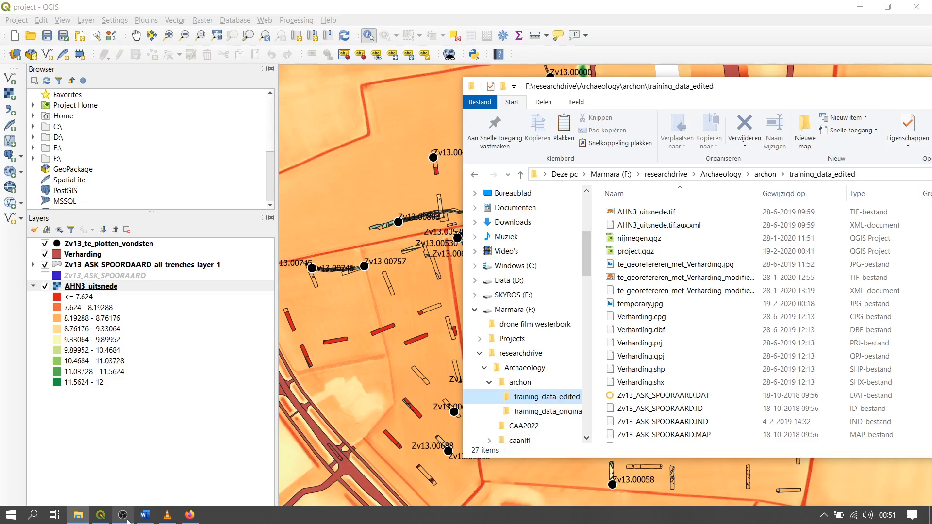
Step: Return to QGIS, open the general project properties and inspect the Save paths choices, keeping relative
click(184, 6)
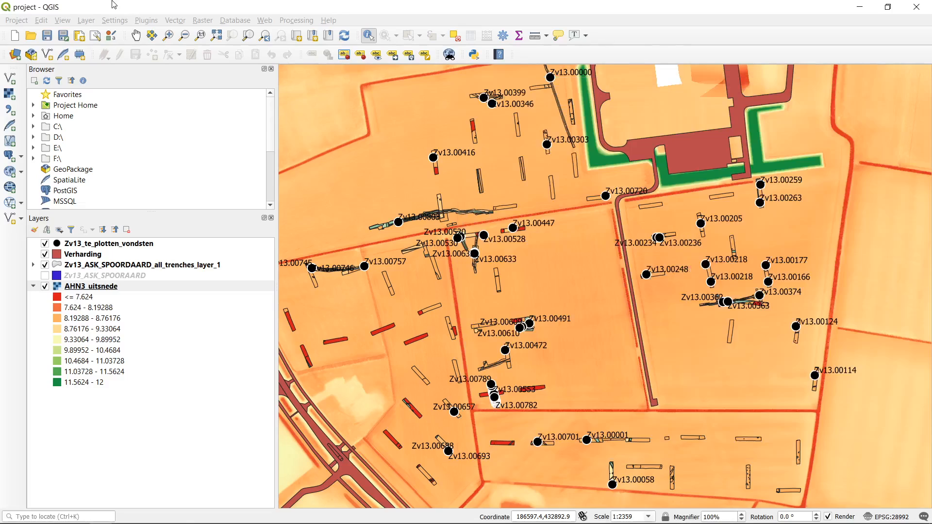
click(16, 21)
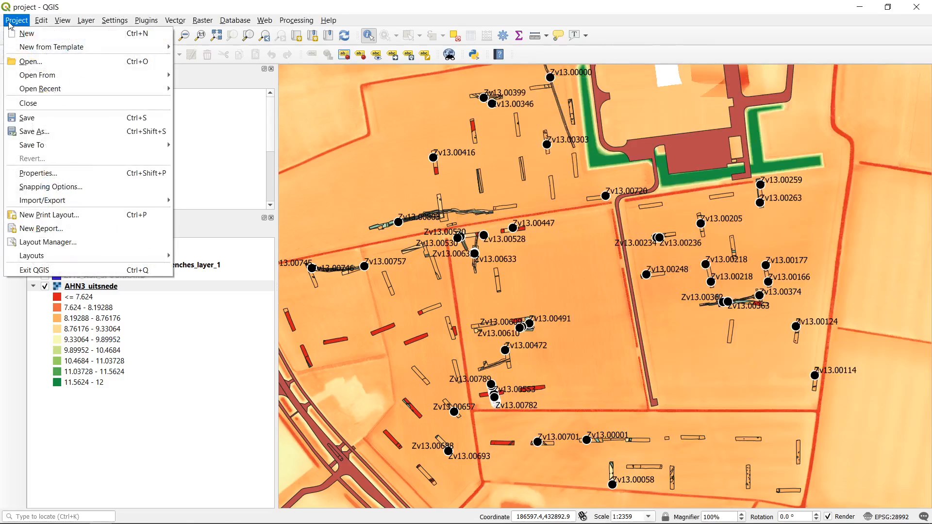
click(87, 178)
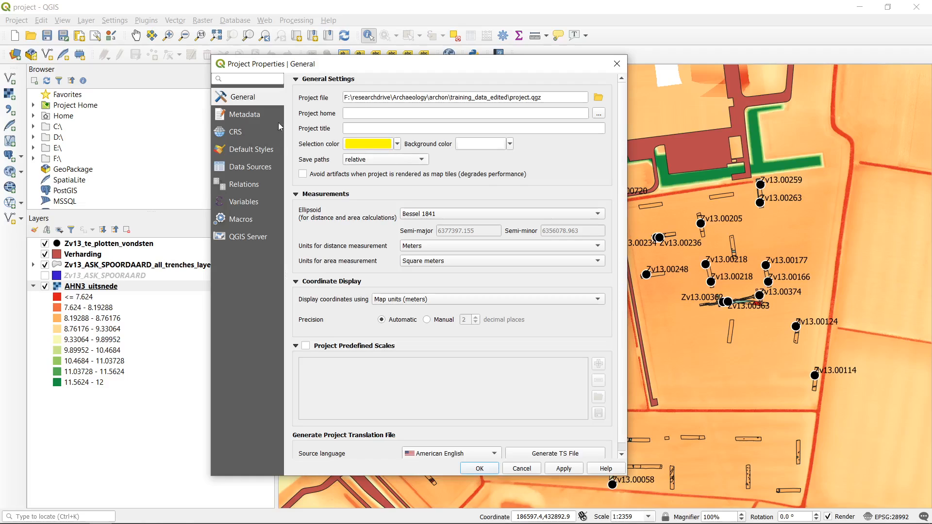
click(424, 160)
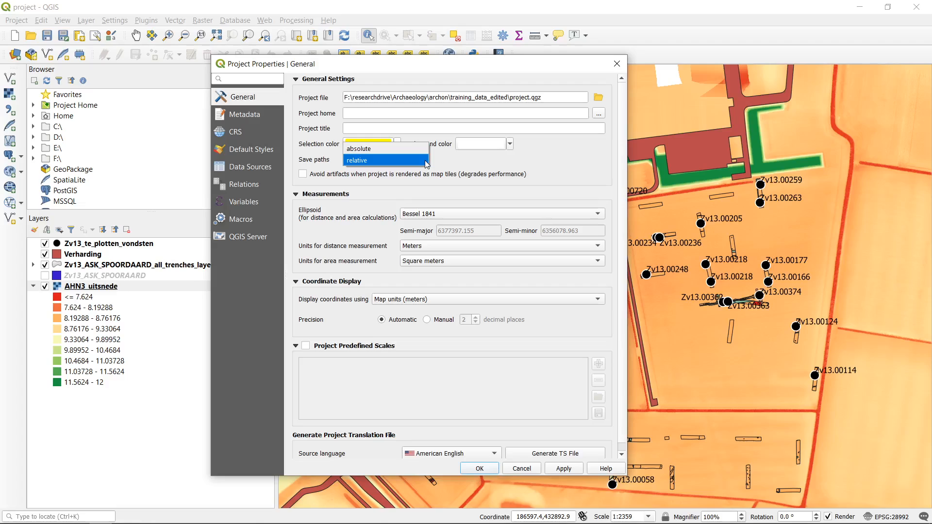
click(386, 161)
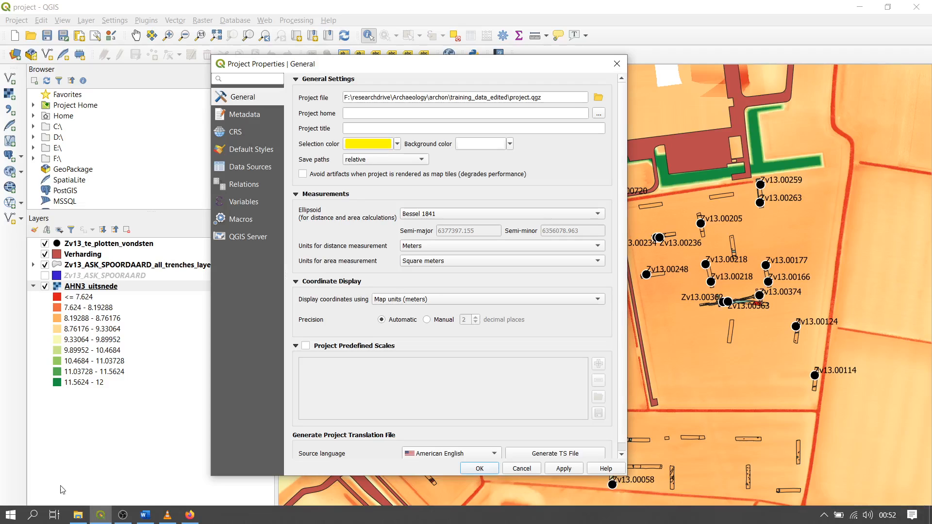
Step: Compare the project file location with the folder tree in File Explorer and show the training_data_edited folder's full path
click(78, 515)
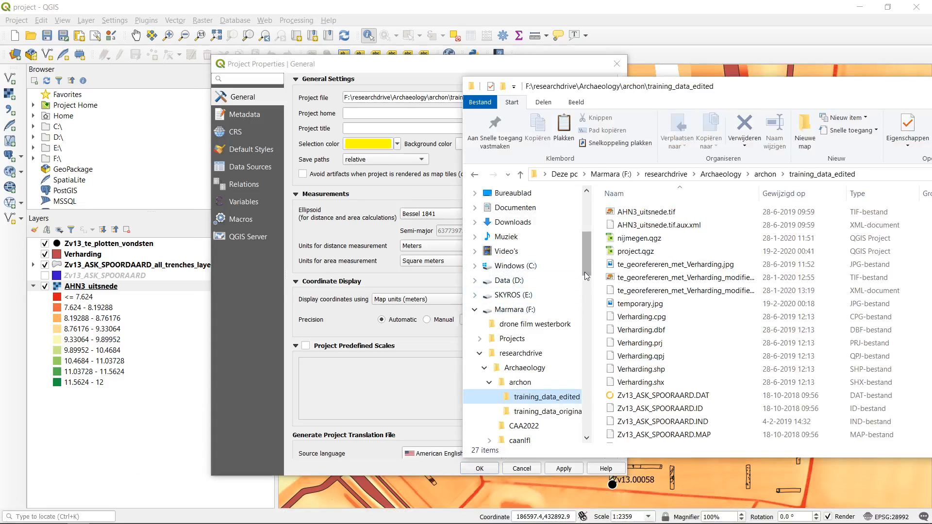
scroll(550, 310, down, 1)
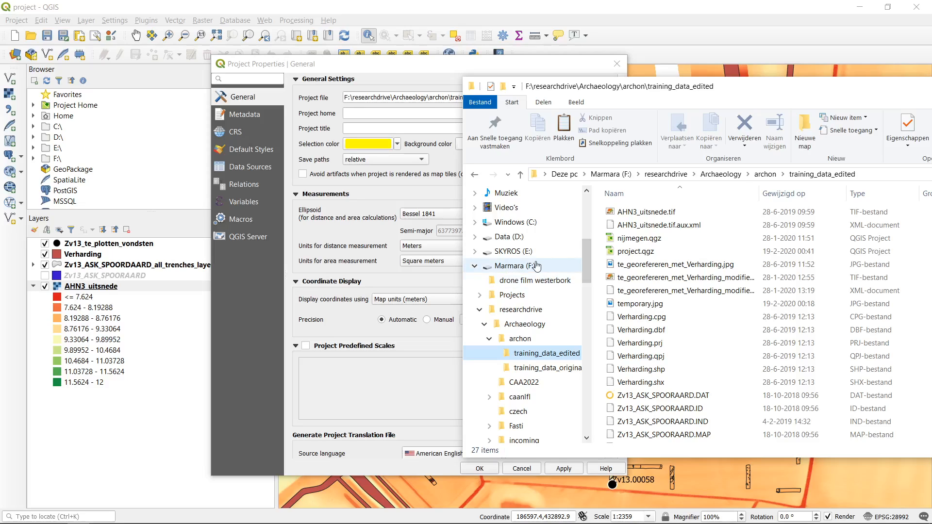
drag(589, 263, 592, 264)
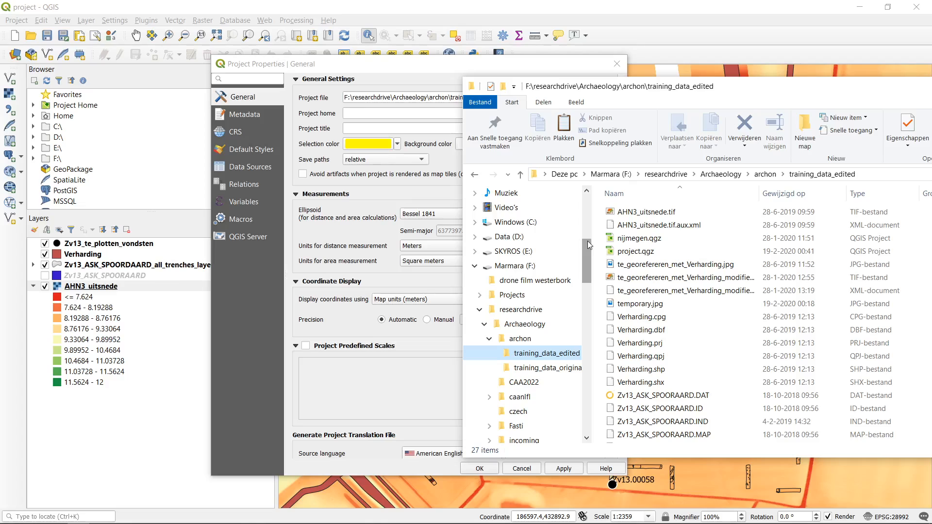
click(427, 71)
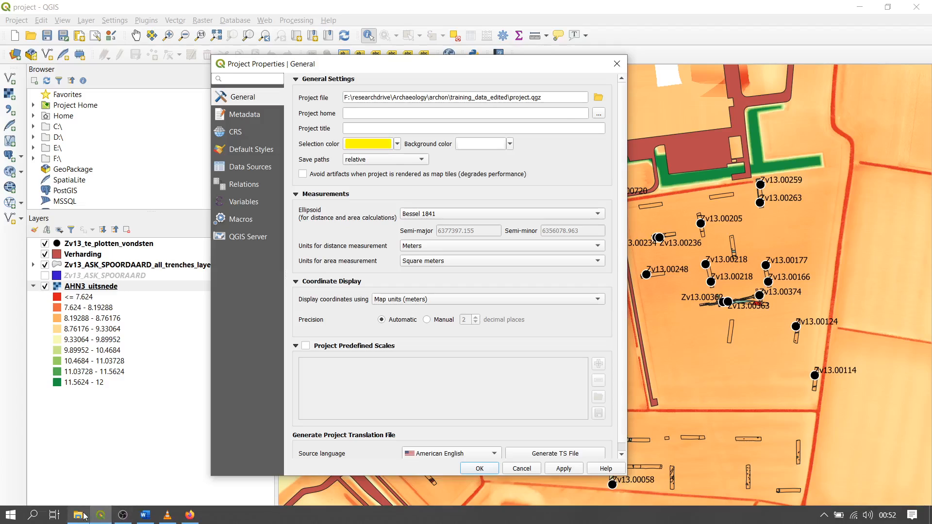
click(78, 515)
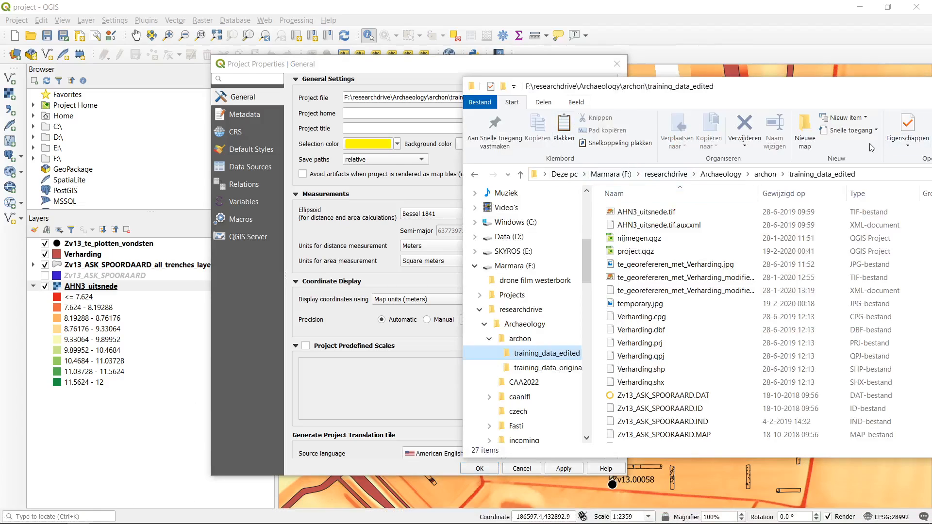
click(888, 176)
click(545, 174)
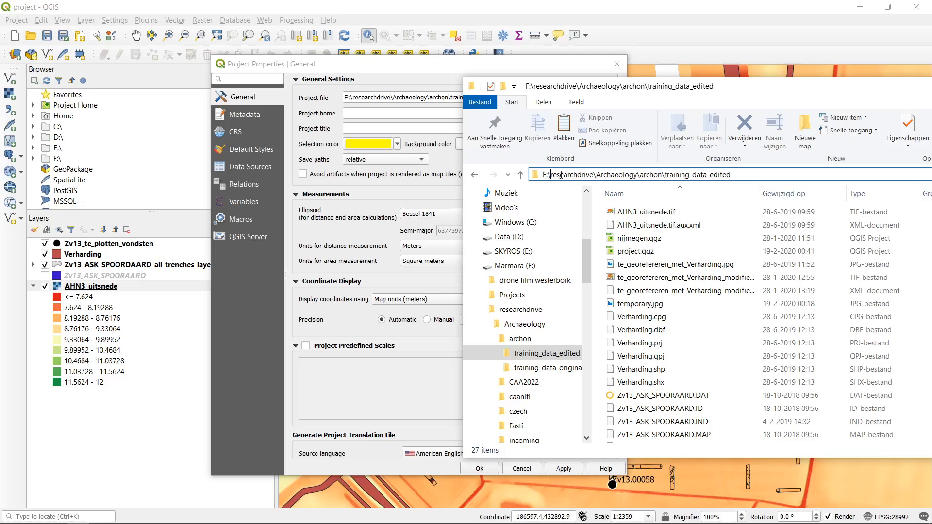
Step: Return to the project properties, review the Save paths choices again with relative kept, and close the dialog without applying changes
click(433, 71)
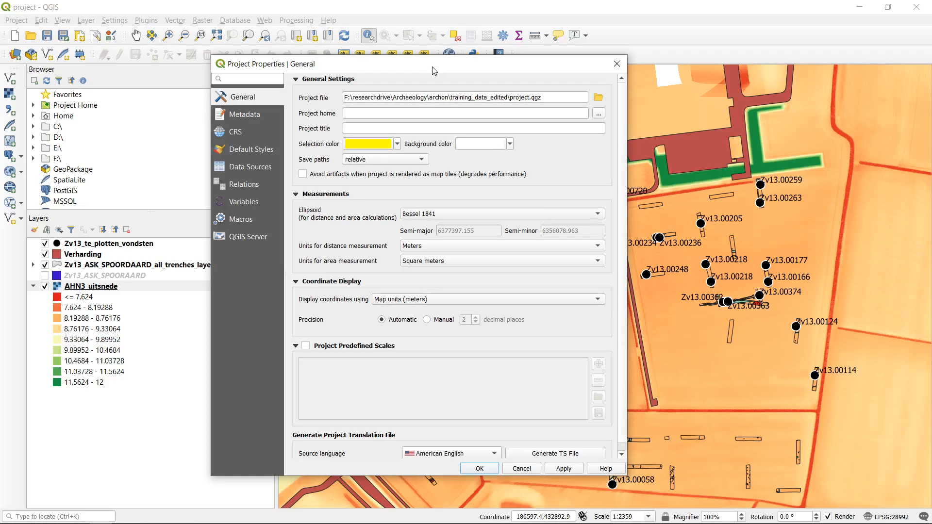
click(409, 163)
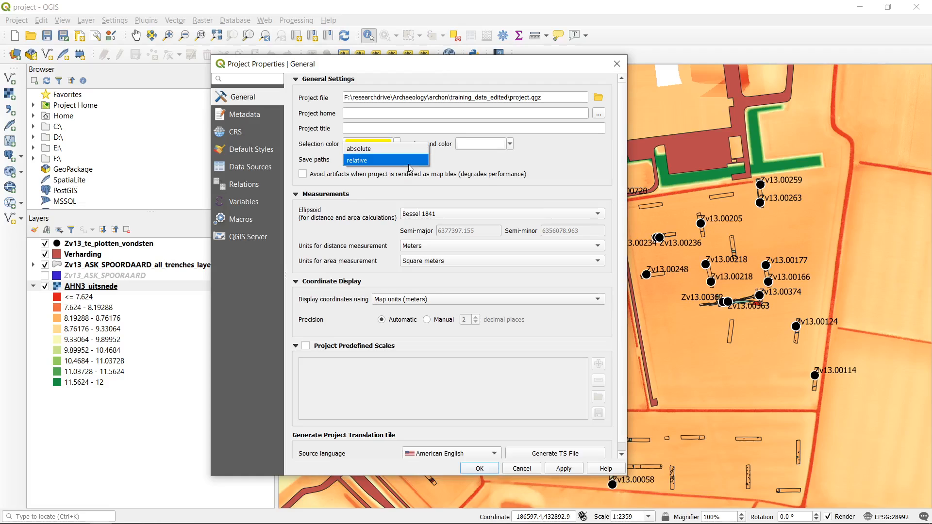
click(409, 162)
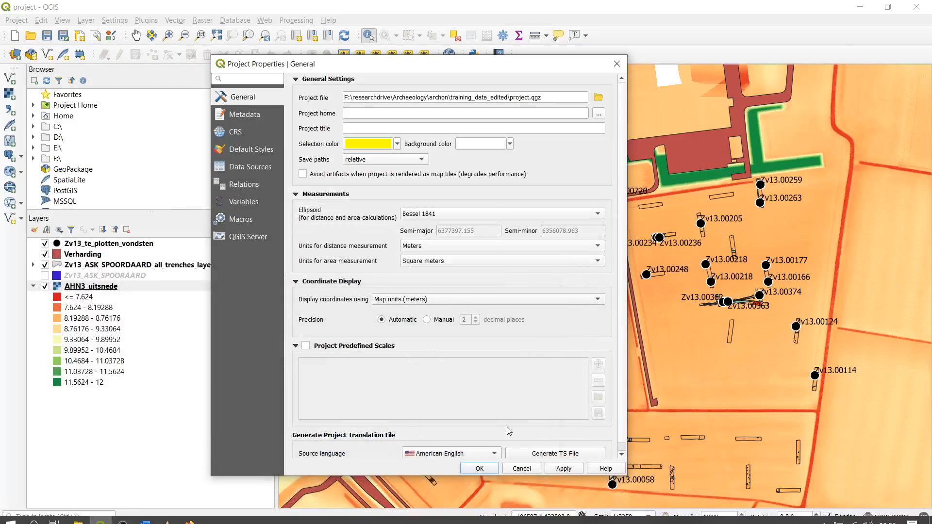
click(522, 468)
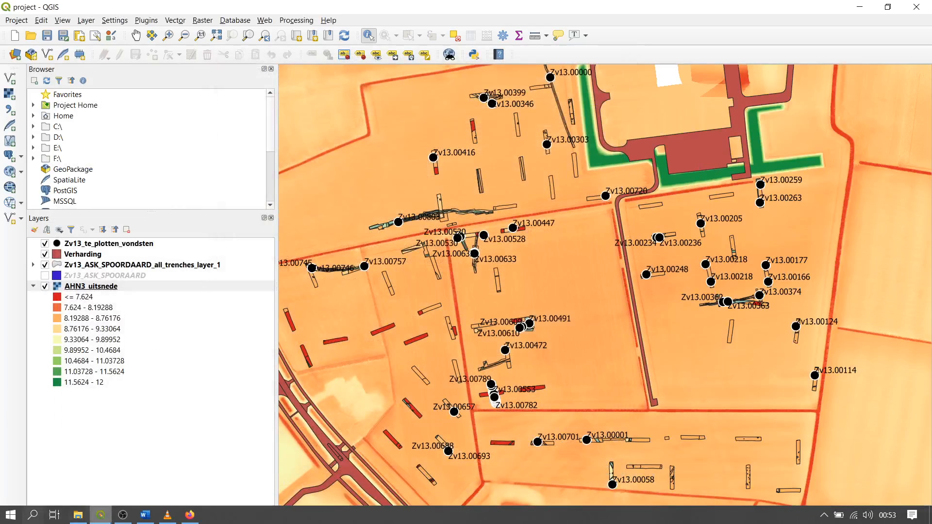
Step: Switch to File Explorer, move its window toward the screen's center, and look through the files in training_data_edited
click(78, 515)
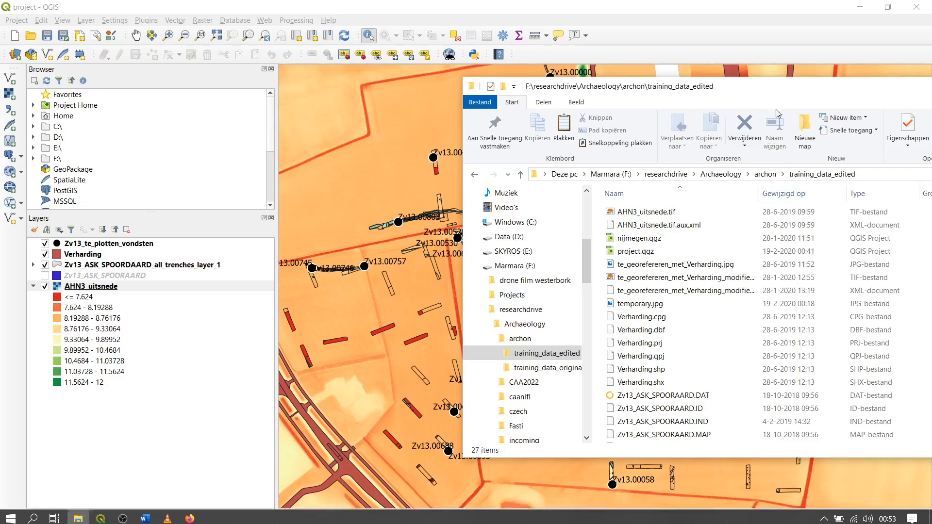
drag(784, 92, 626, 62)
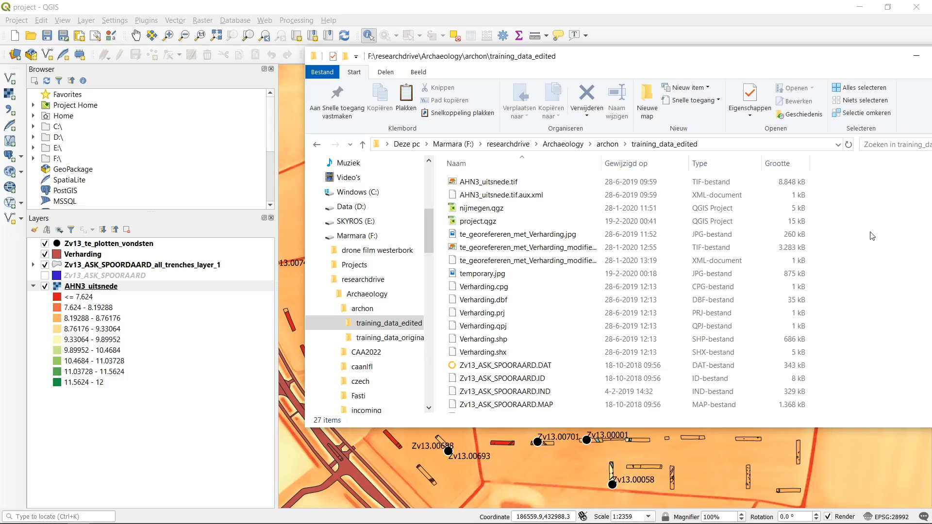
scroll(873, 236, down, 3)
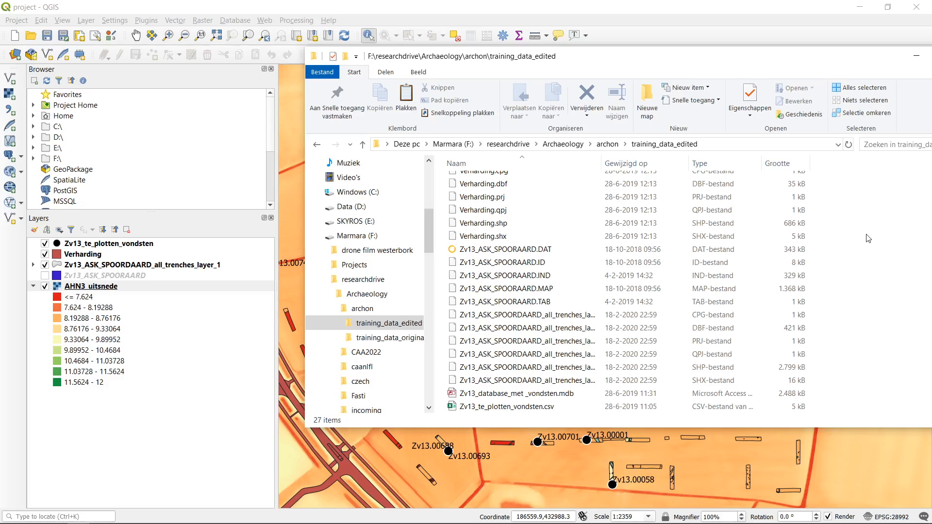
scroll(869, 238, up, 3)
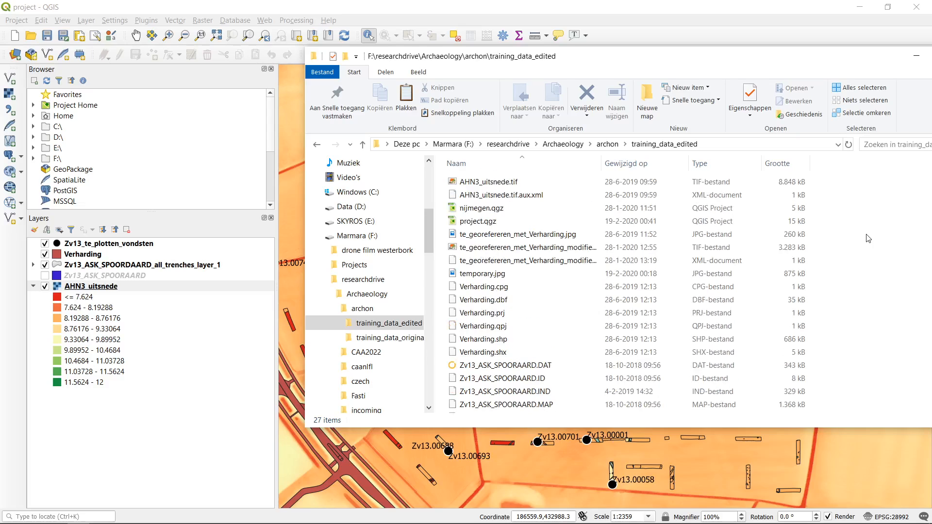